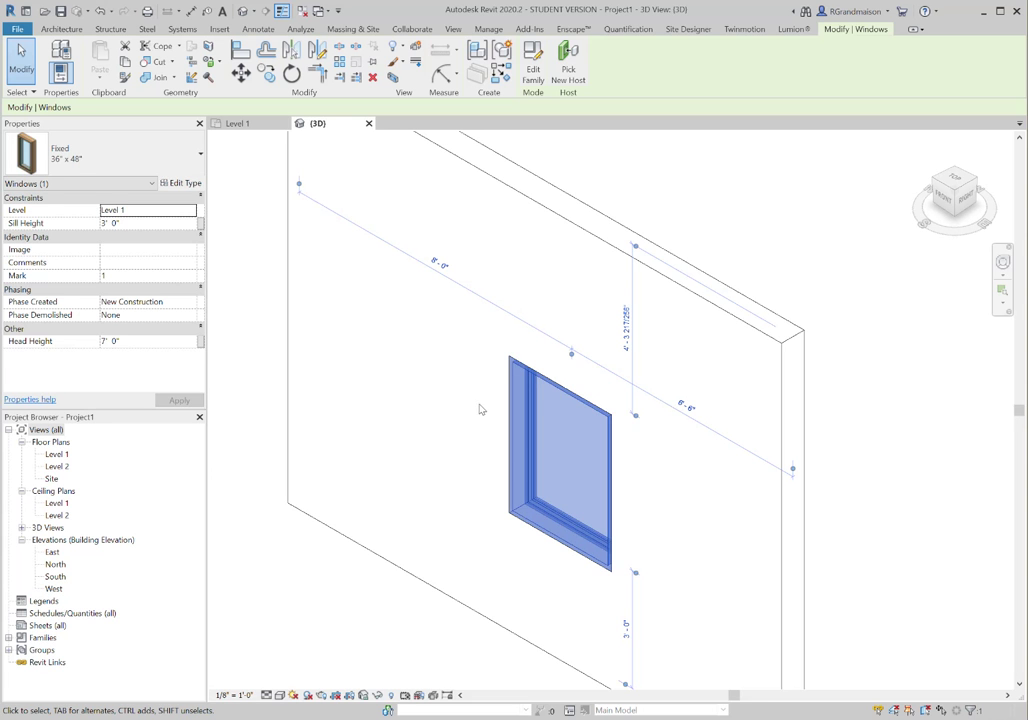
Inspect the fixed window in the 3D view from both sides of the wall, including its frame and surround.
click(808, 481)
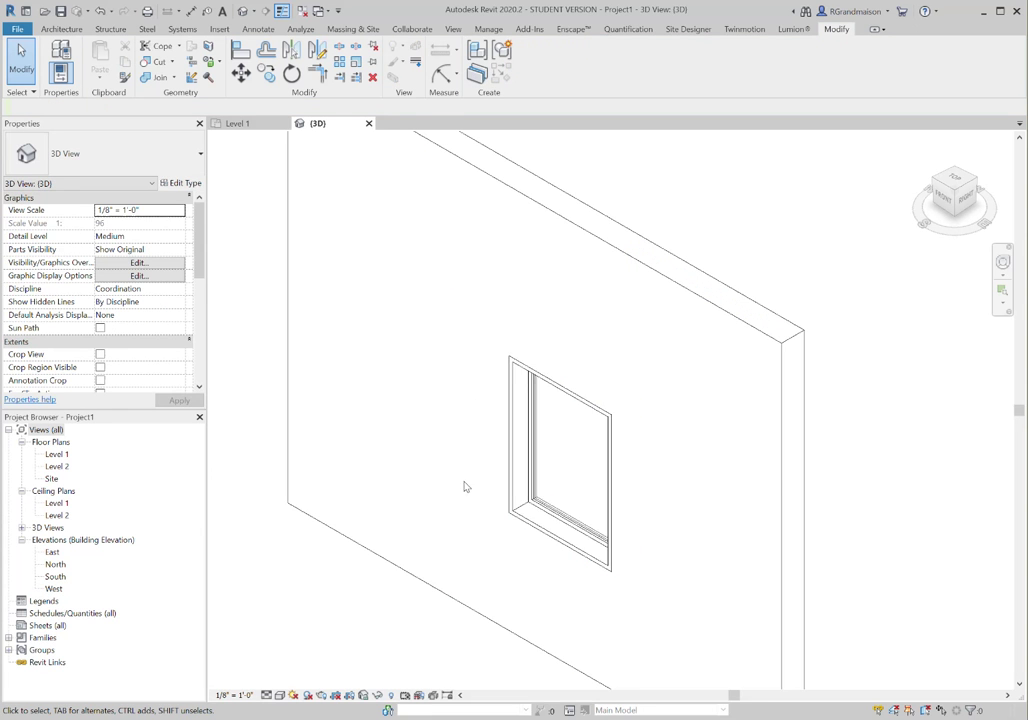
shift+middle_drag(615, 541, 564, 560)
middle_drag(790, 581, 450, 473)
shift+middle_drag(842, 557, 705, 560)
middle_drag(705, 560, 613, 576)
scroll(668, 562, up, 4)
scroll(675, 547, down, 1)
scroll(675, 548, down, 1)
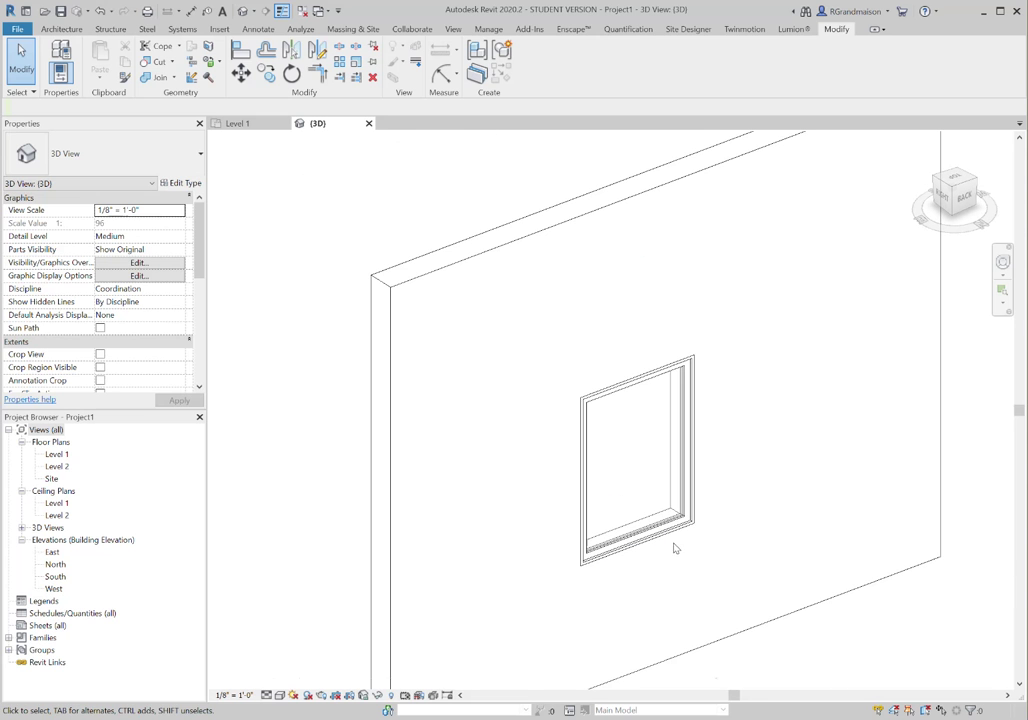
scroll(656, 561, up, 2)
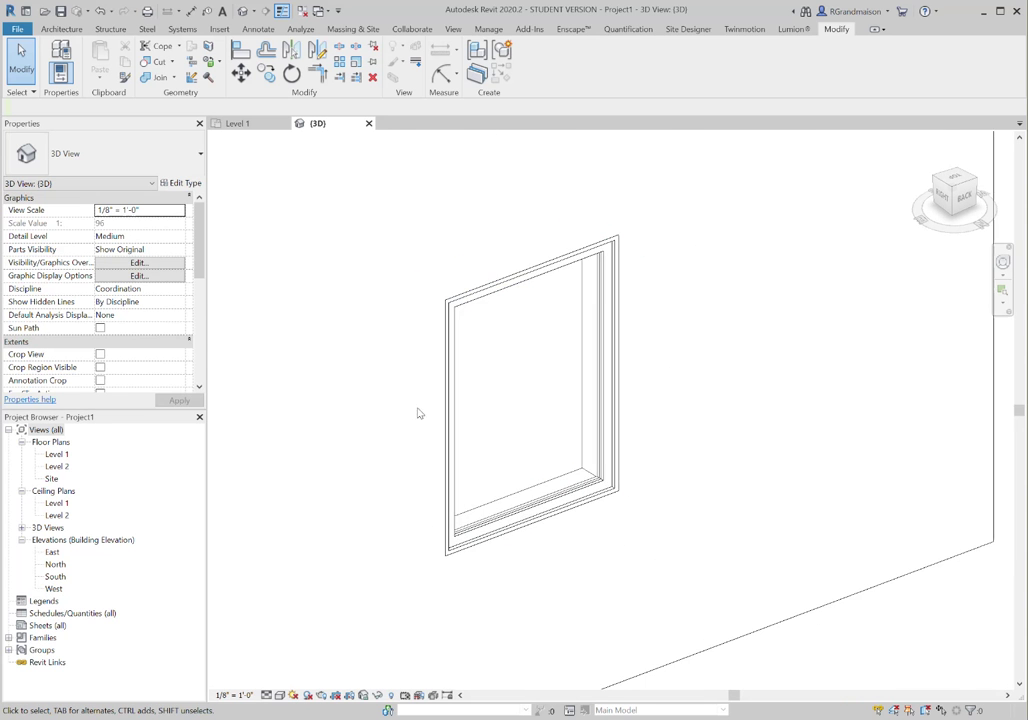
scroll(568, 540, down, 3)
click(562, 515)
middle_drag(562, 515, 512, 519)
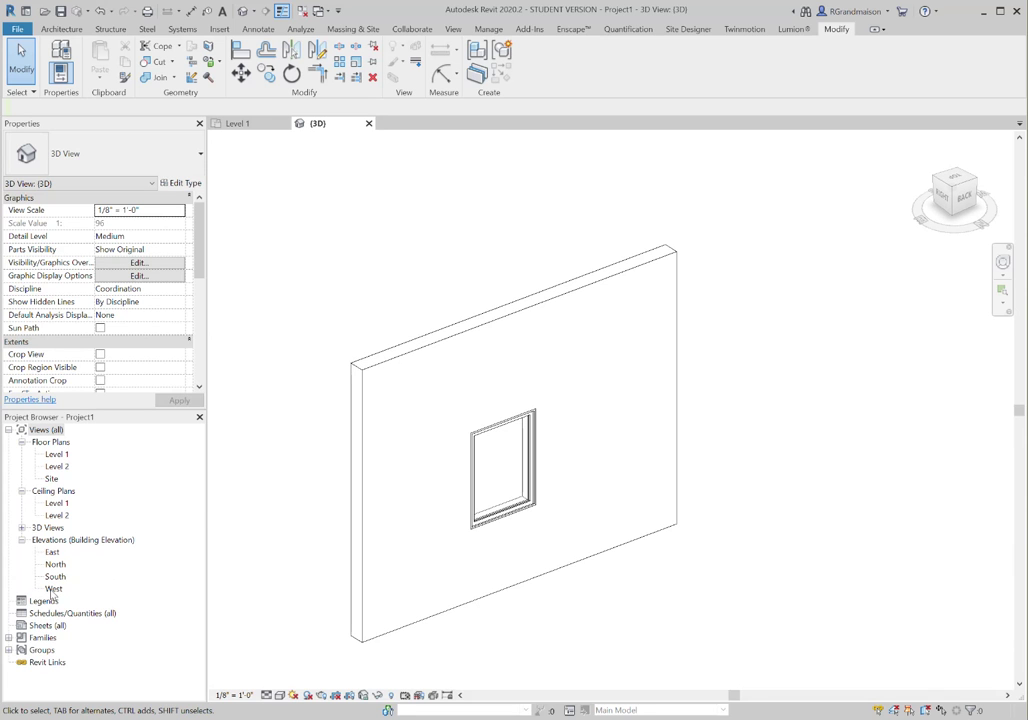
Open the family of the Fixed 36" x 48" window in the wall for editing.
click(478, 447)
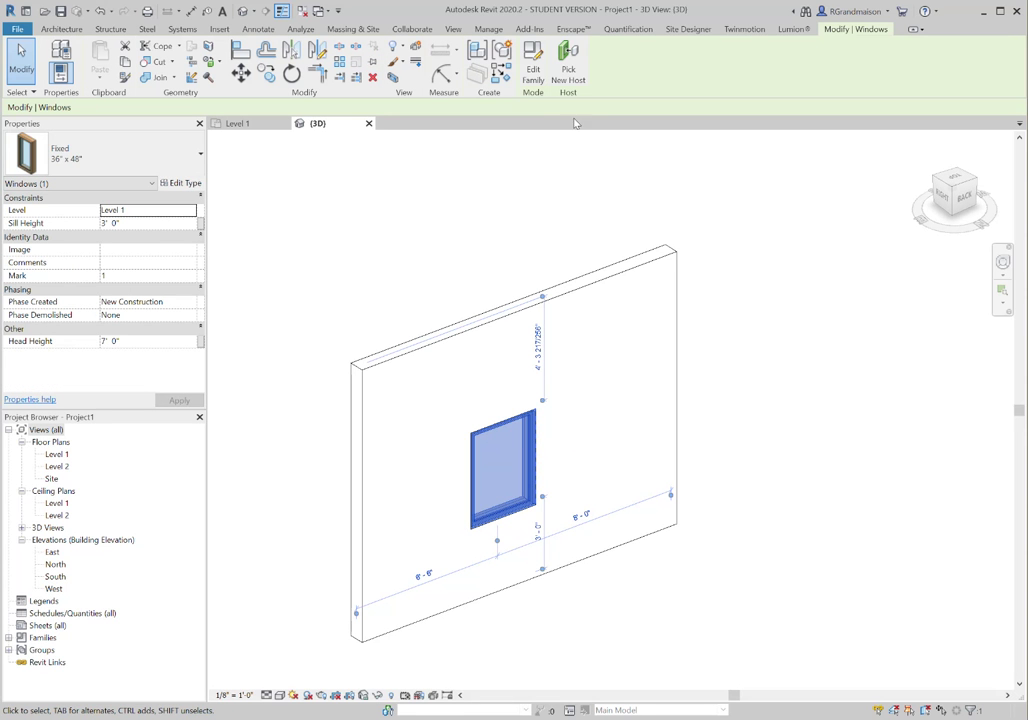
click(533, 58)
middle_drag(474, 374, 402, 392)
scroll(558, 413, down, 1)
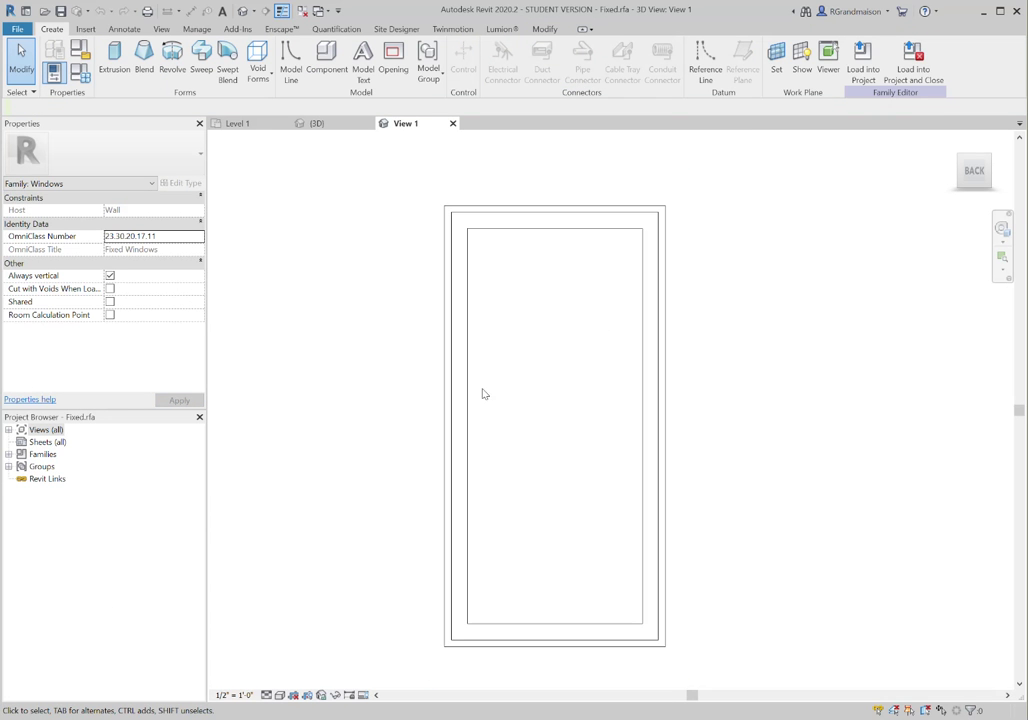
Open the Exterior elevation view of the window family.
click(10, 431)
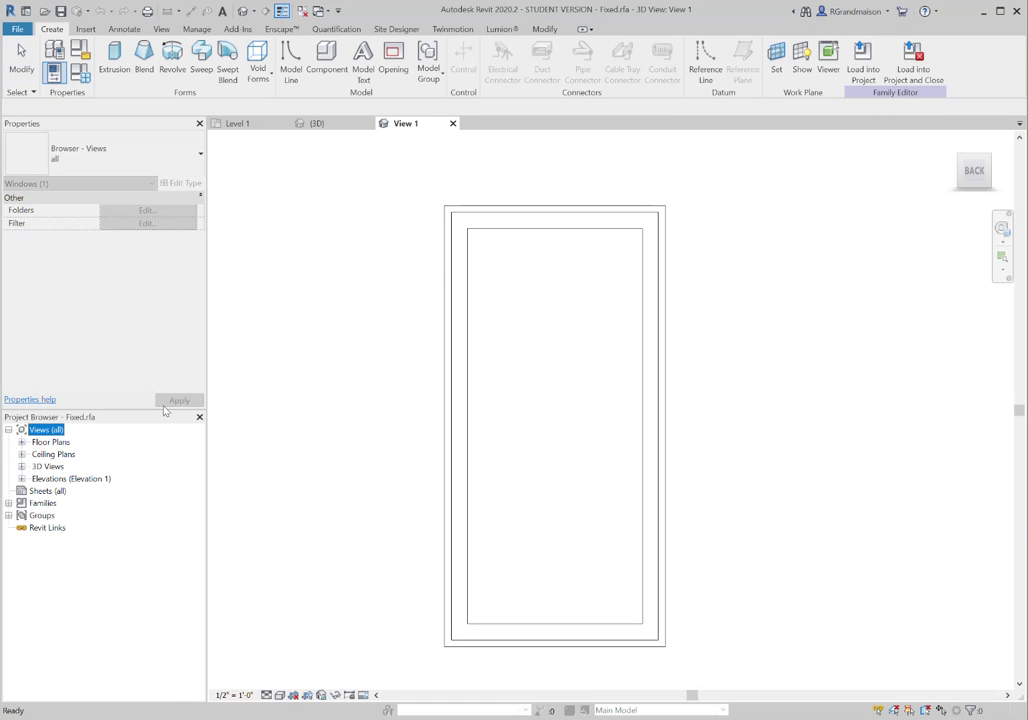
click(22, 479)
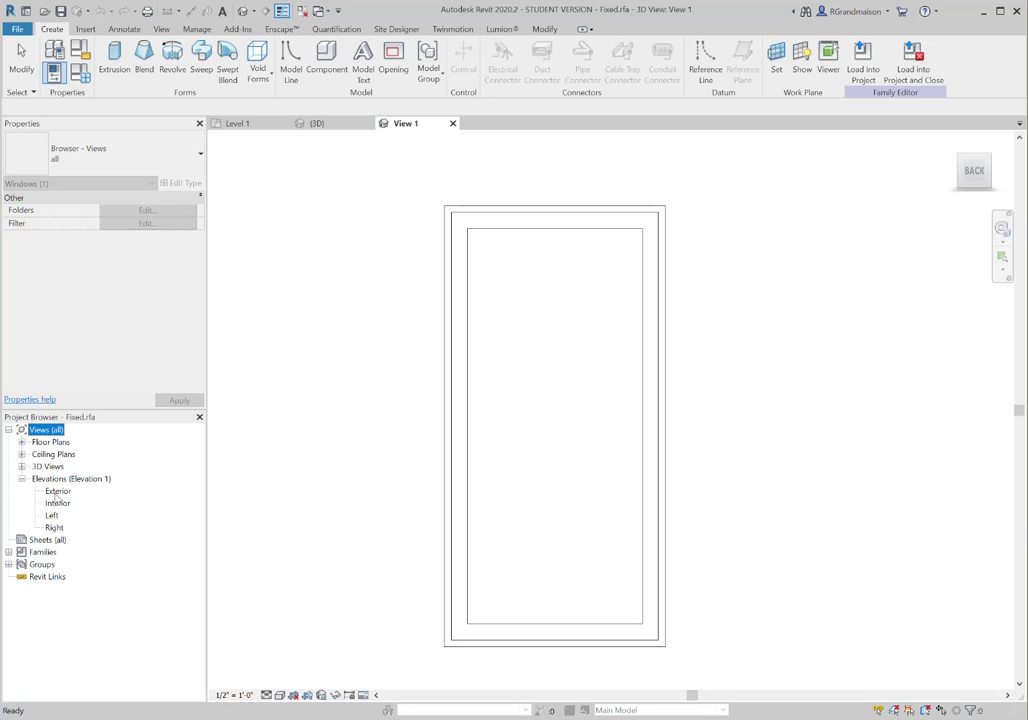
scroll(421, 409, down, 1)
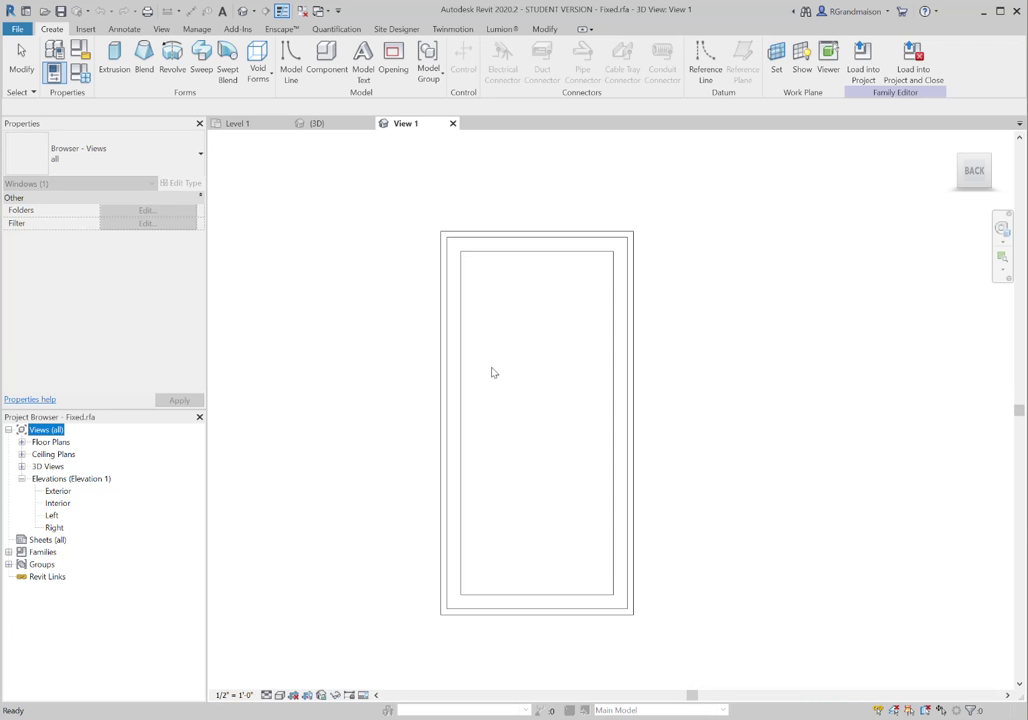
double_click(58, 491)
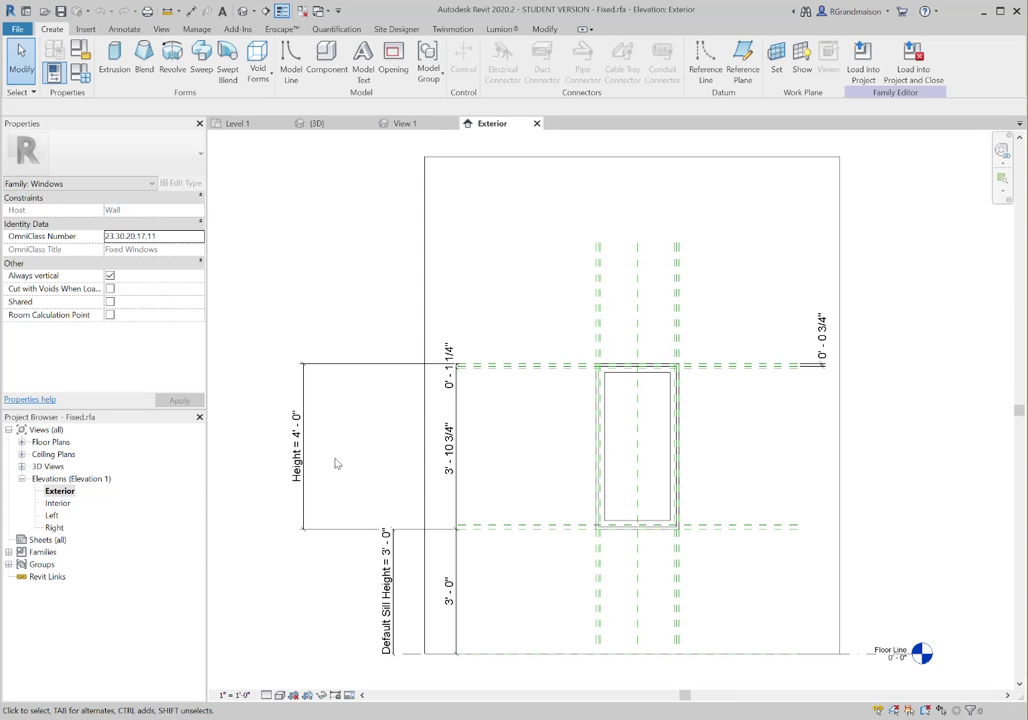
middle_drag(558, 462, 569, 530)
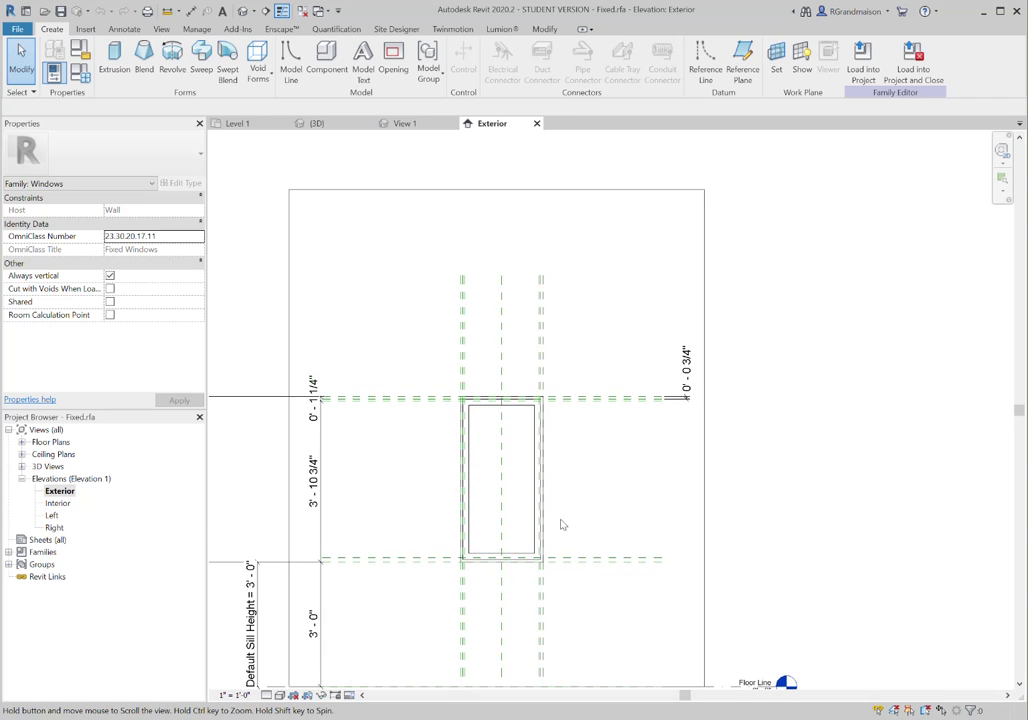
Examine the host wall and the existing reference planes and dimensions around the window in the Exterior elevation.
click(437, 196)
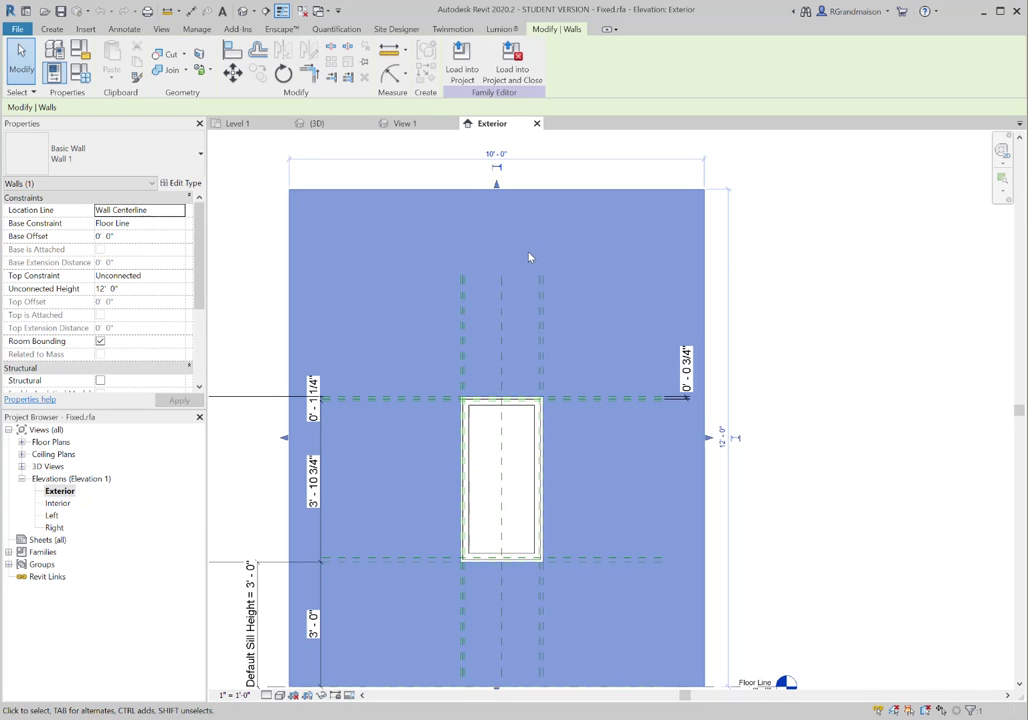
middle_drag(424, 202, 414, 170)
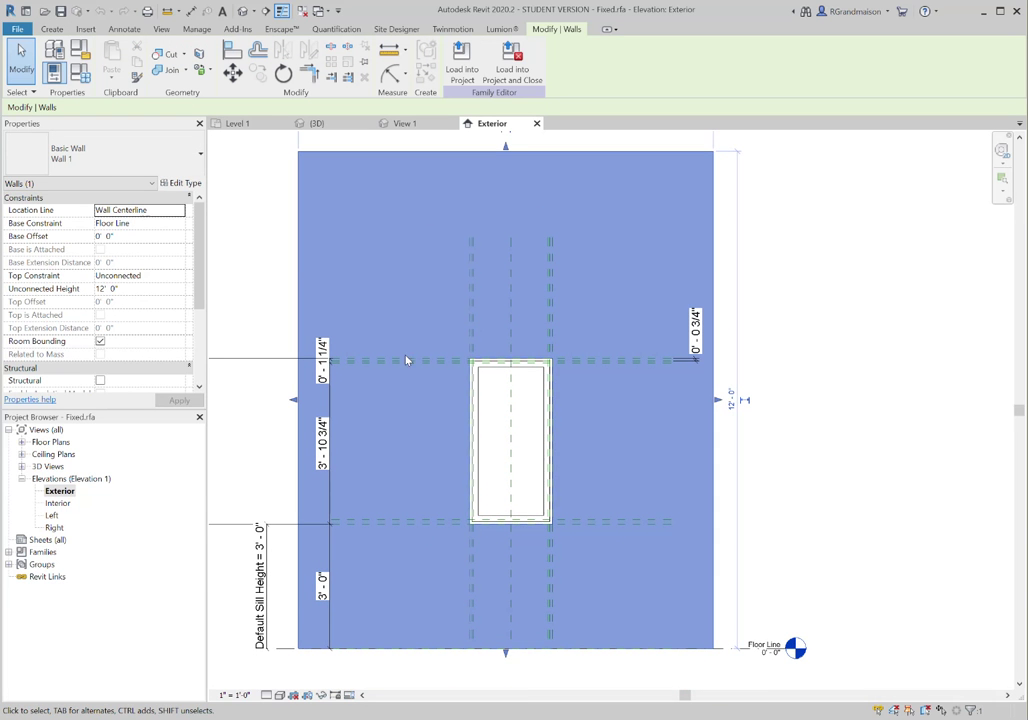
scroll(528, 337, up, 2)
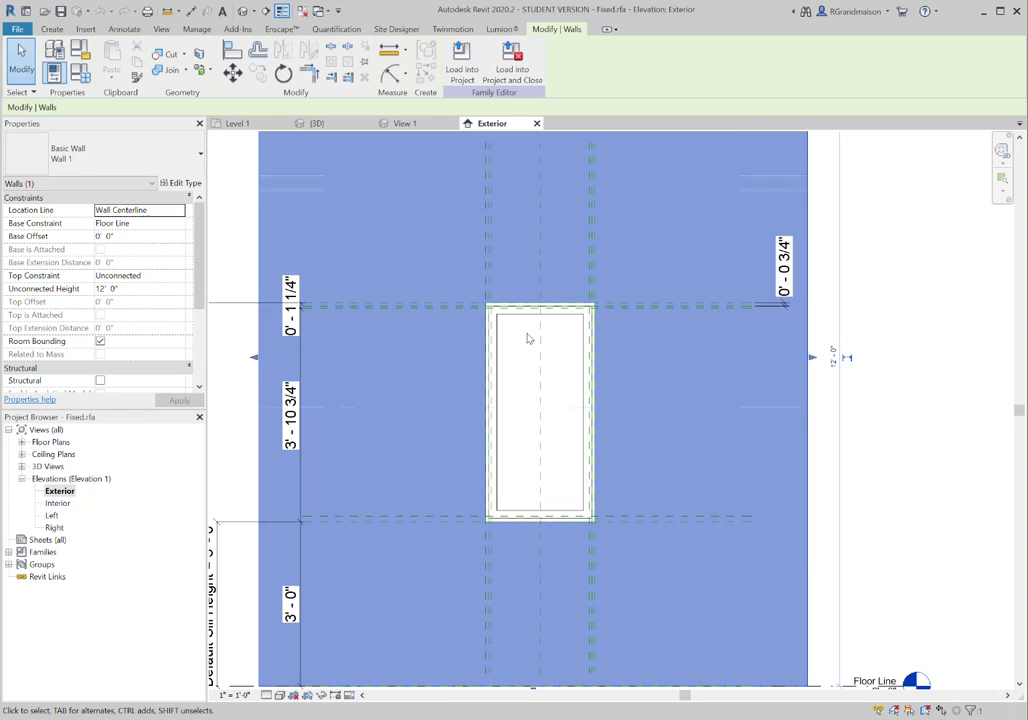
key(Escape)
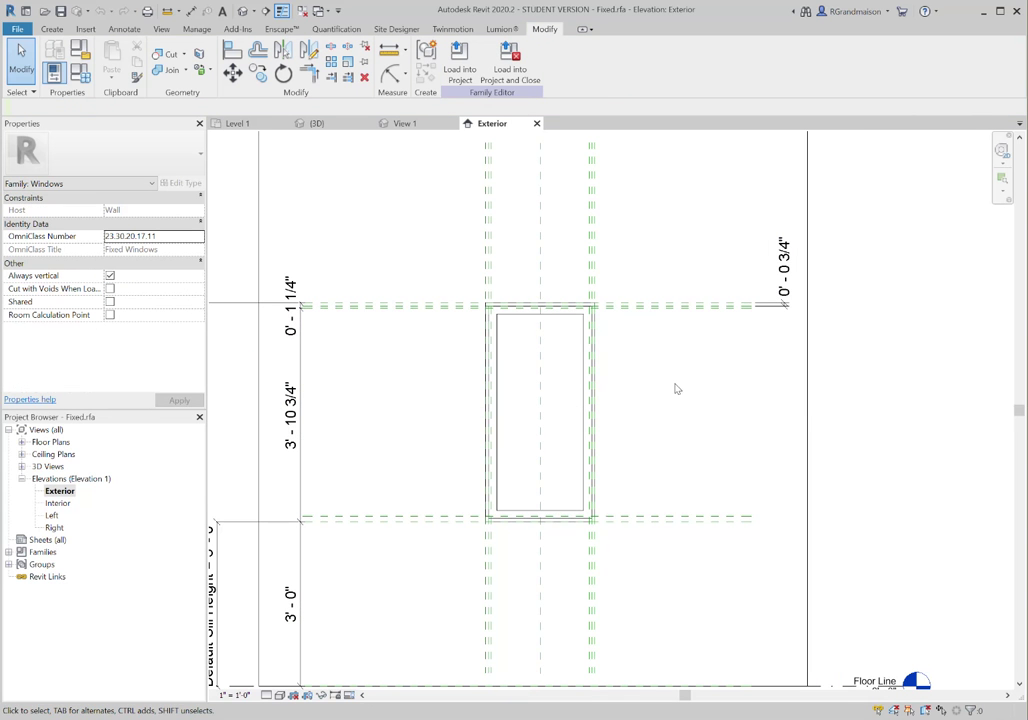
middle_drag(465, 454, 469, 493)
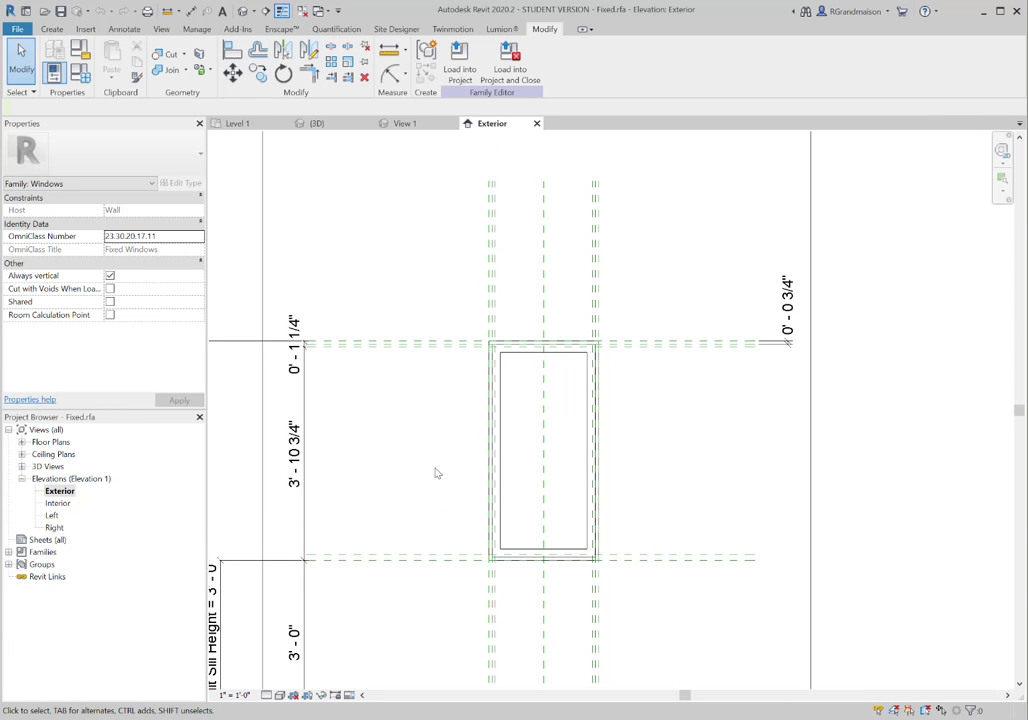
middle_drag(627, 517, 639, 486)
scroll(507, 493, up, 1)
middle_drag(507, 493, 500, 519)
middle_drag(438, 341, 424, 343)
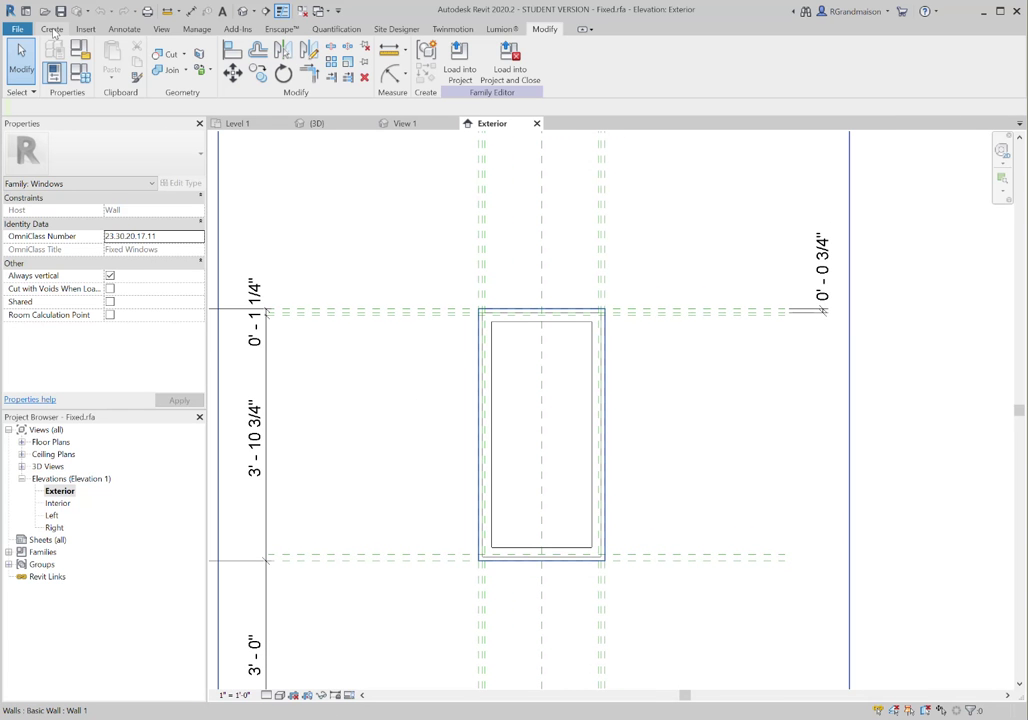
Draw a horizontal reference plane just above the window head, extending slightly past both jambs.
click(52, 30)
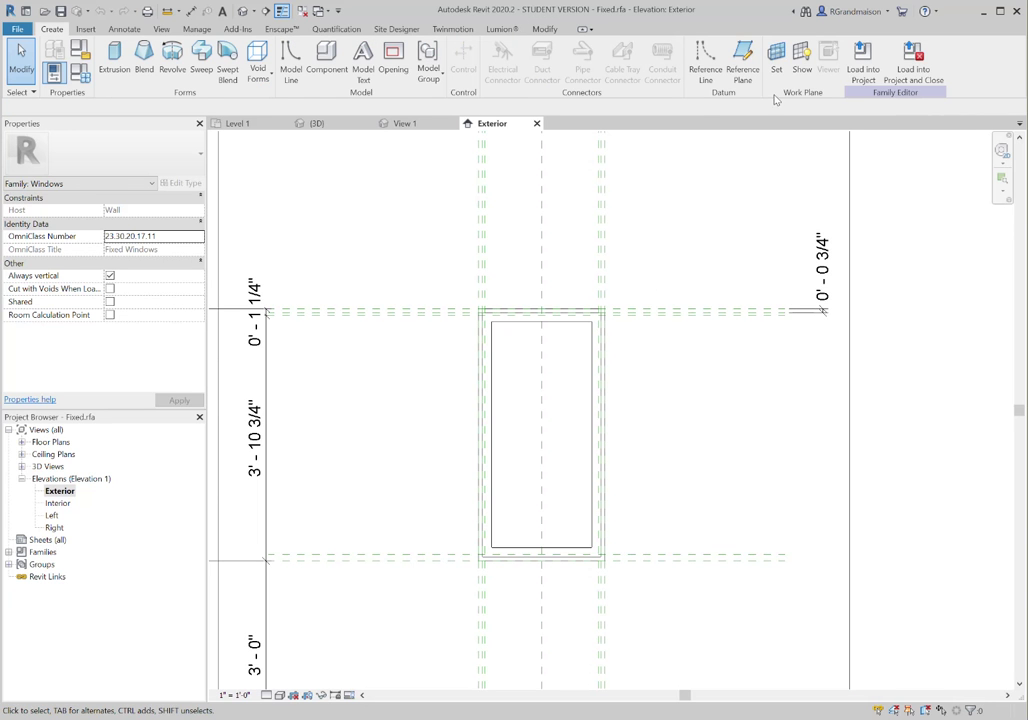
click(742, 62)
scroll(458, 293, up, 1)
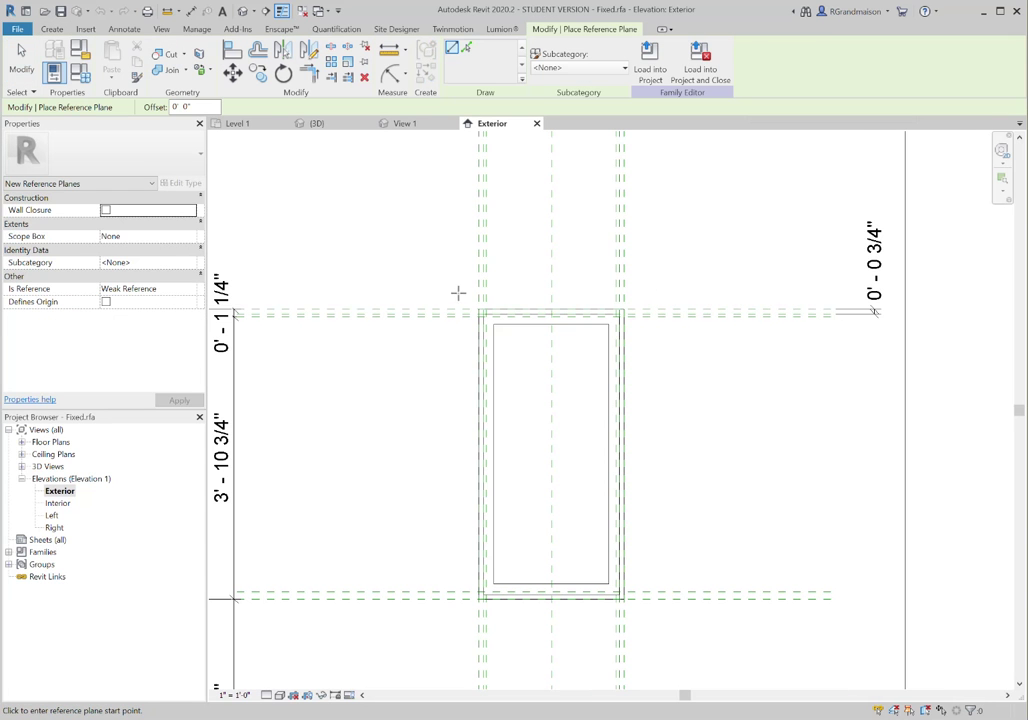
click(451, 293)
click(659, 294)
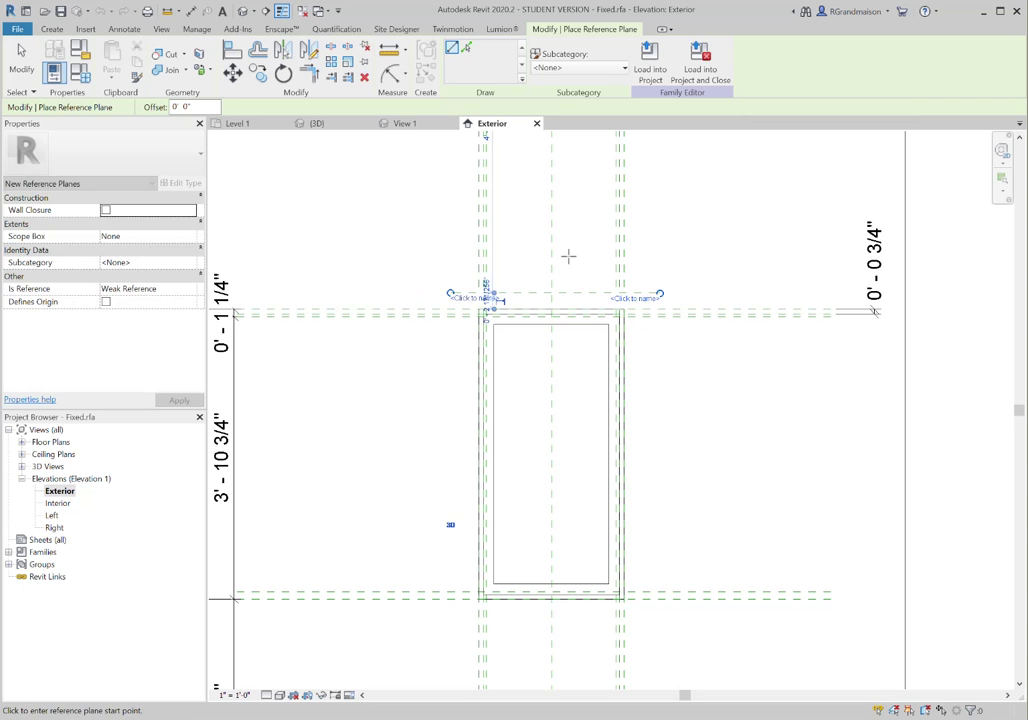
Draw vertical reference planes outside both window jambs from above the head to below the sill, about 2.7" out at left and 3" at right.
click(462, 283)
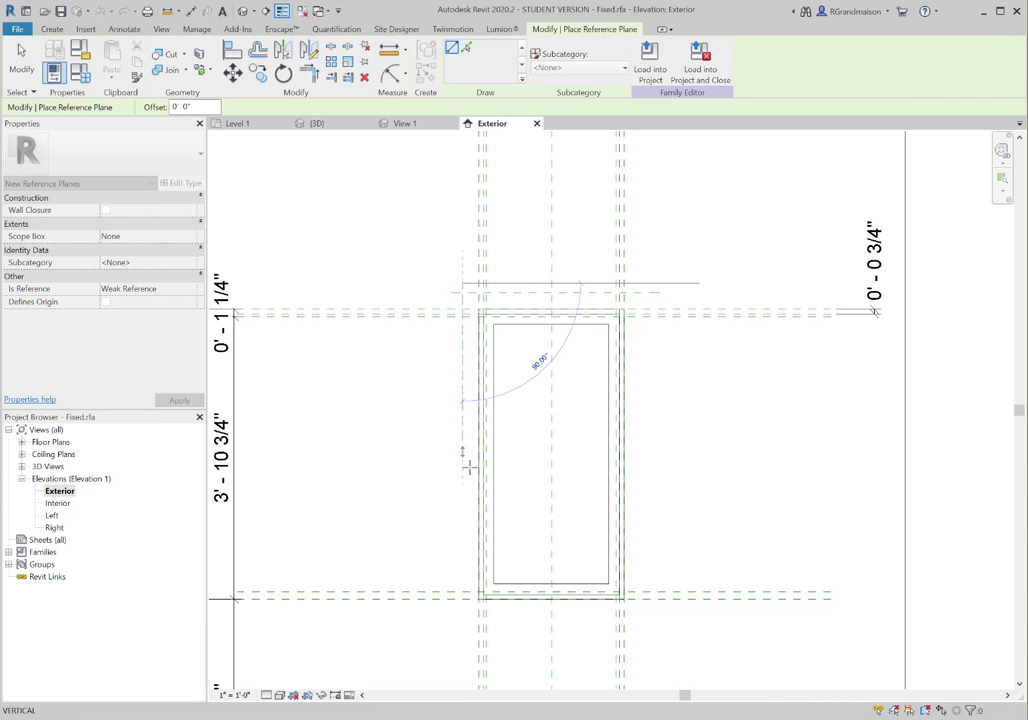
click(462, 598)
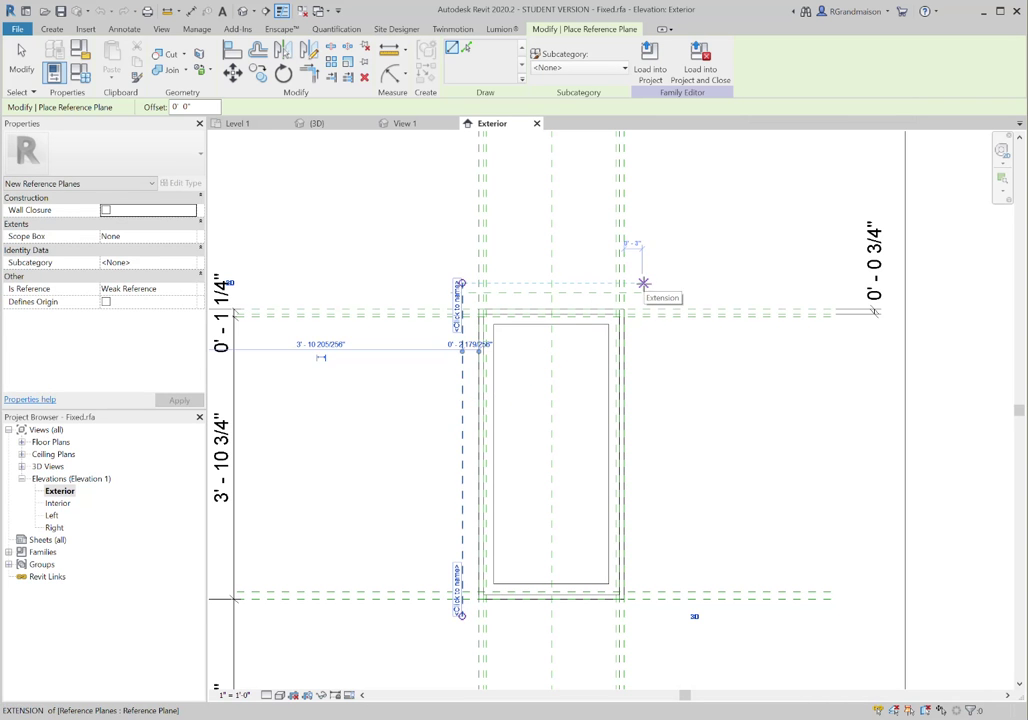
click(642, 283)
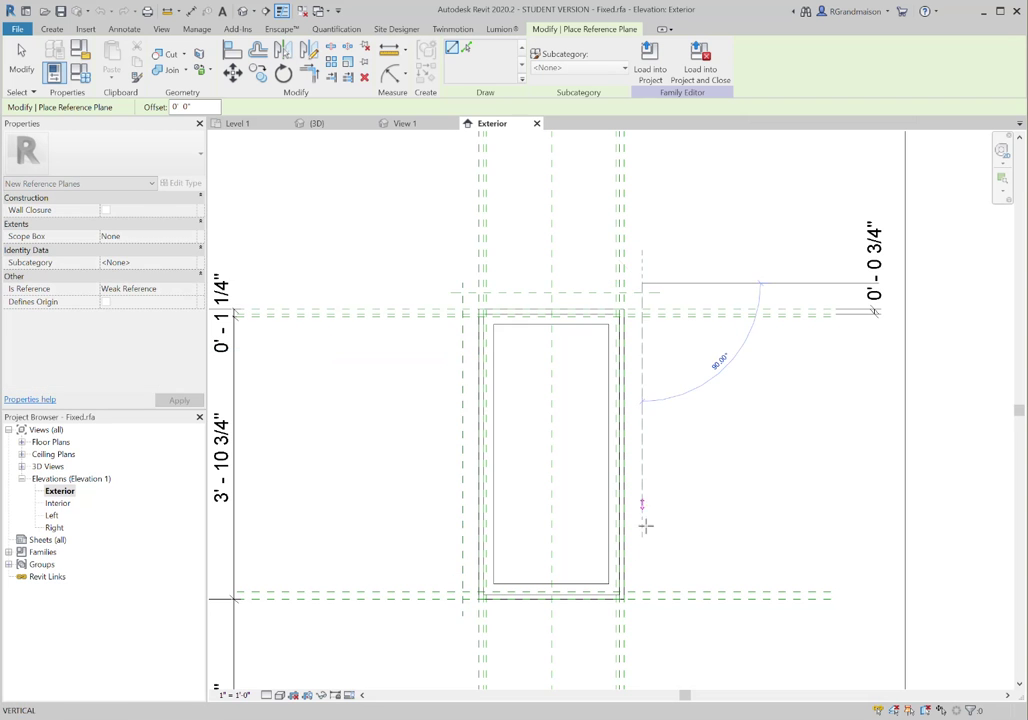
click(642, 616)
Draw two horizontal reference planes under the window, one about 1.7" below the sill and another about 3.2" below that.
middle_drag(712, 561, 717, 491)
scroll(525, 535, up, 4)
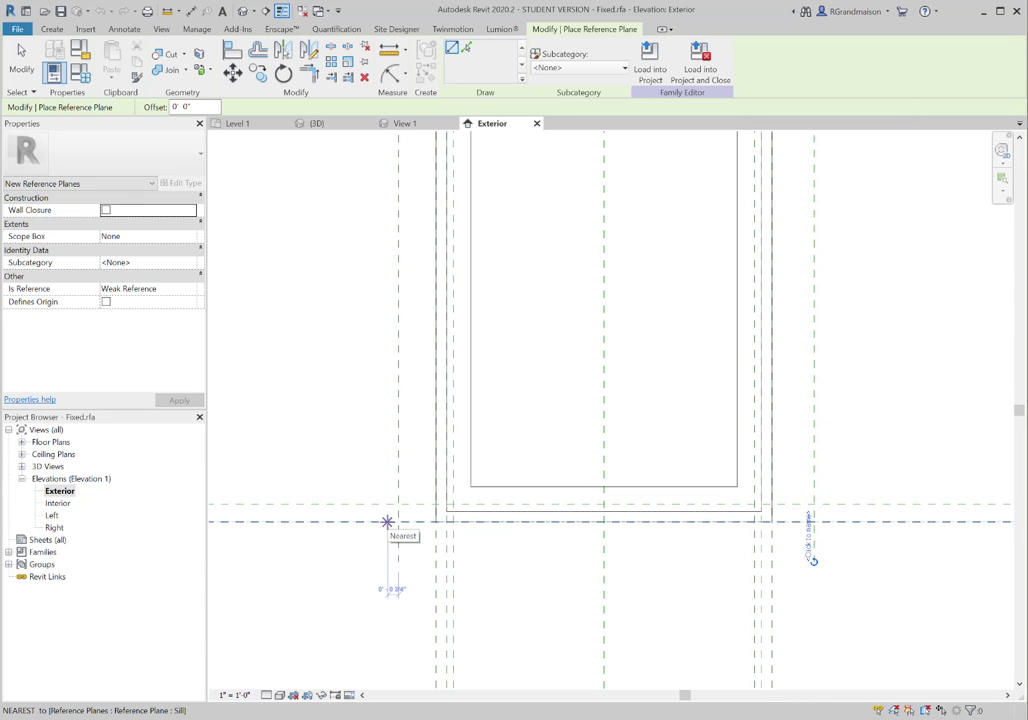
click(379, 546)
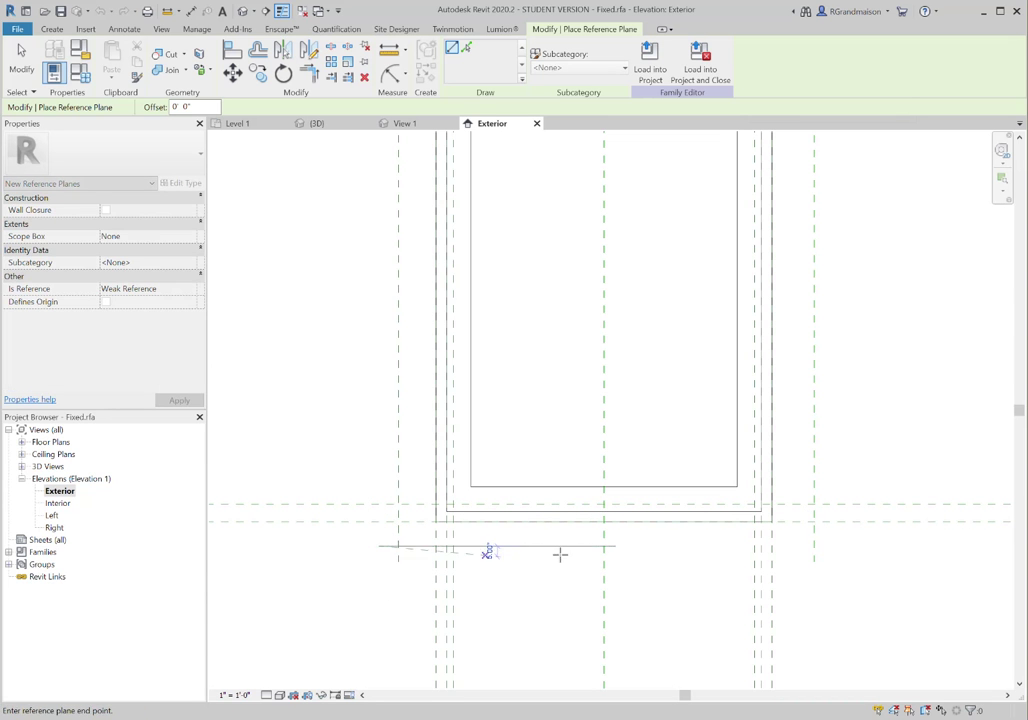
click(842, 546)
middle_drag(790, 575, 815, 509)
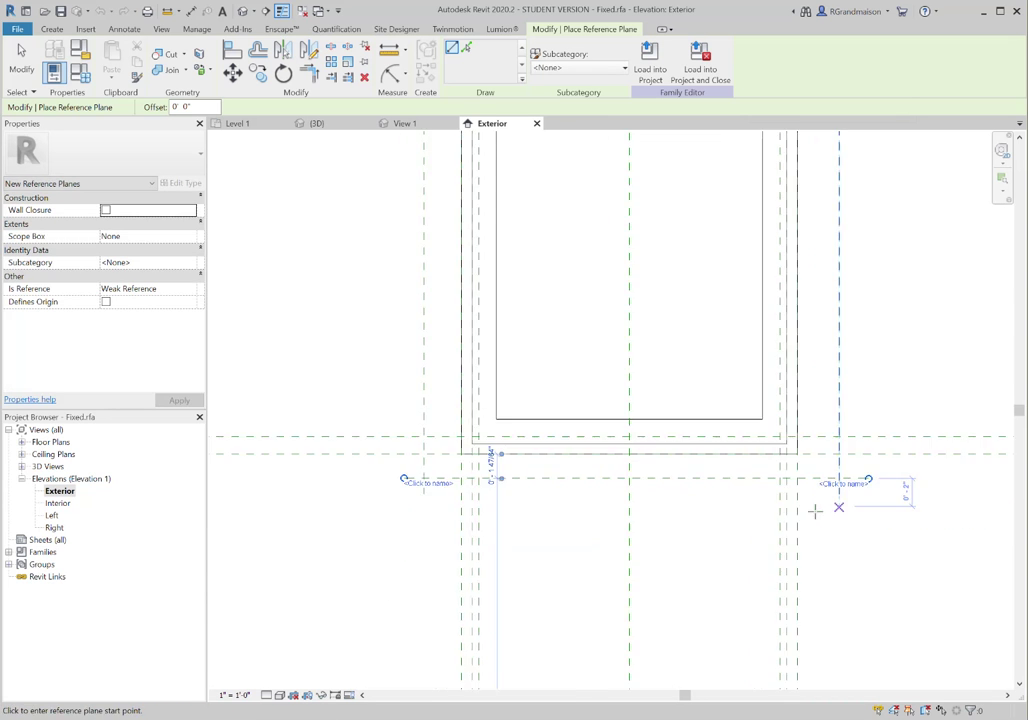
click(418, 523)
click(851, 523)
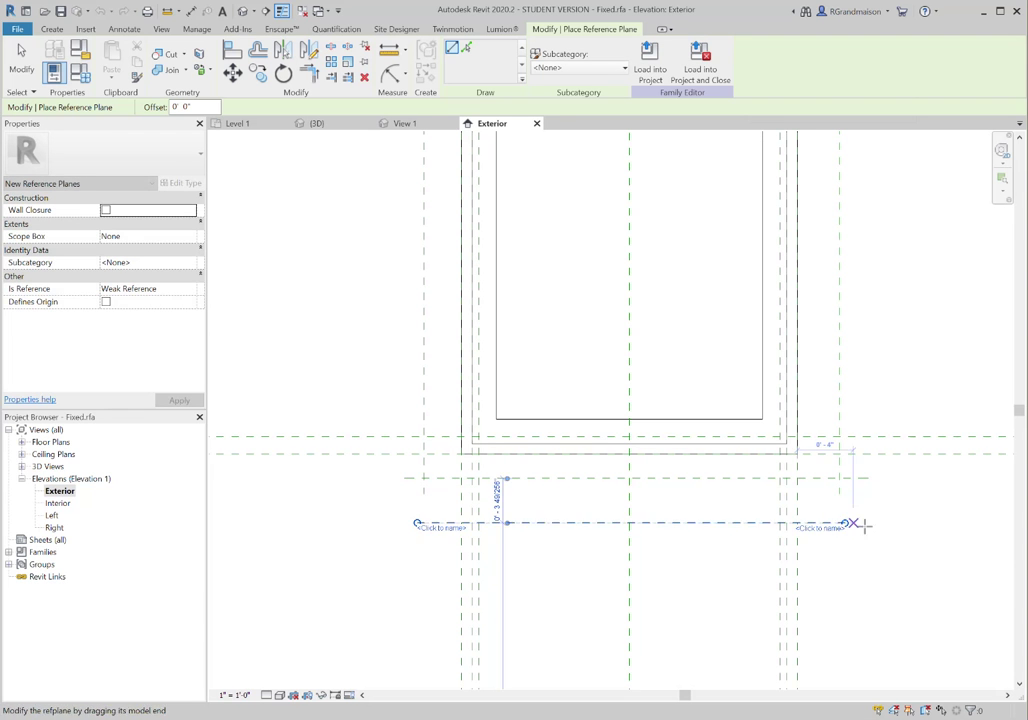
Draw a short vertical reference plane across the sill level beyond each outer side plane, ending at the first plane below the sill.
scroll(900, 535, down, 1)
scroll(578, 467, up, 1)
scroll(503, 454, up, 1)
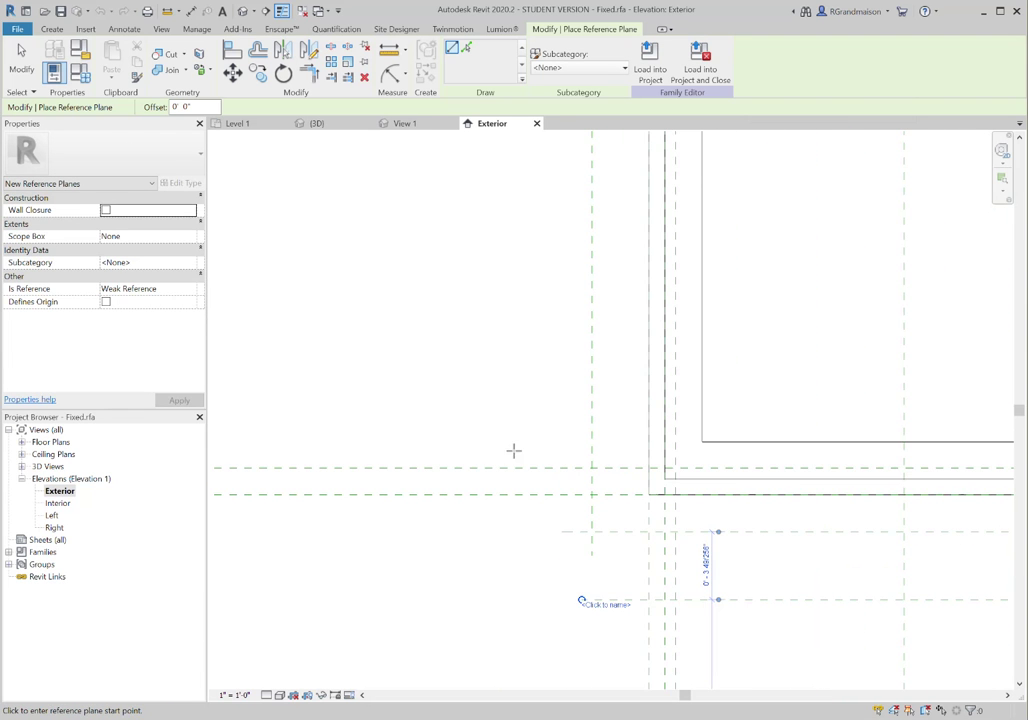
click(519, 425)
click(519, 532)
scroll(534, 465, down, 1)
middle_drag(545, 462, 447, 452)
click(700, 461)
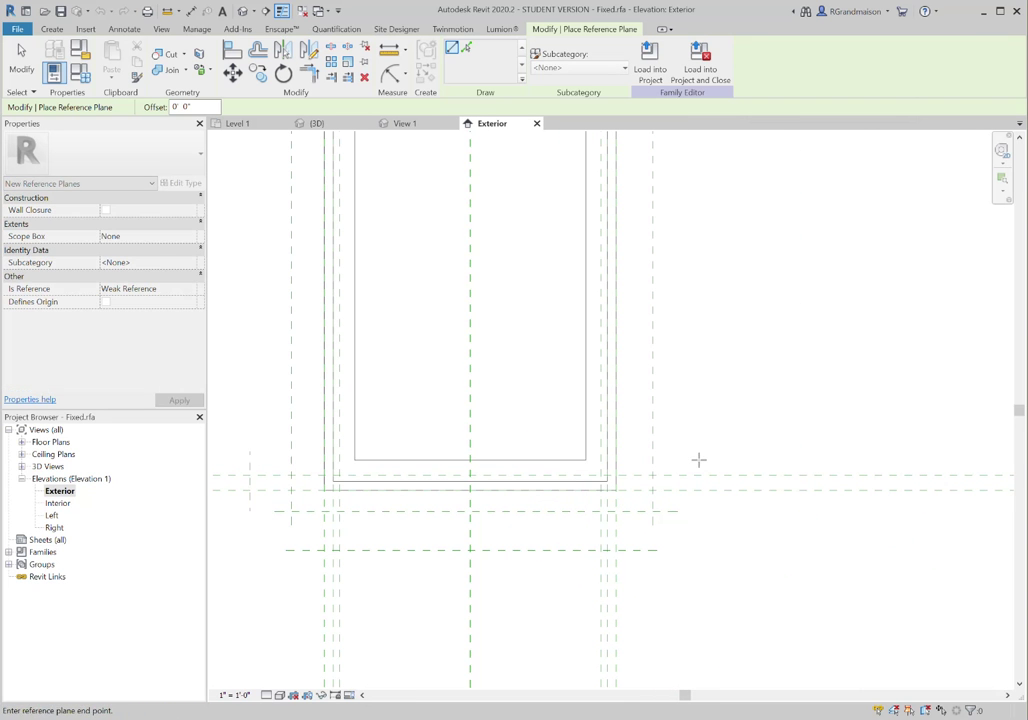
click(700, 512)
key(Escape)
key(Escape)
scroll(574, 340, down, 1)
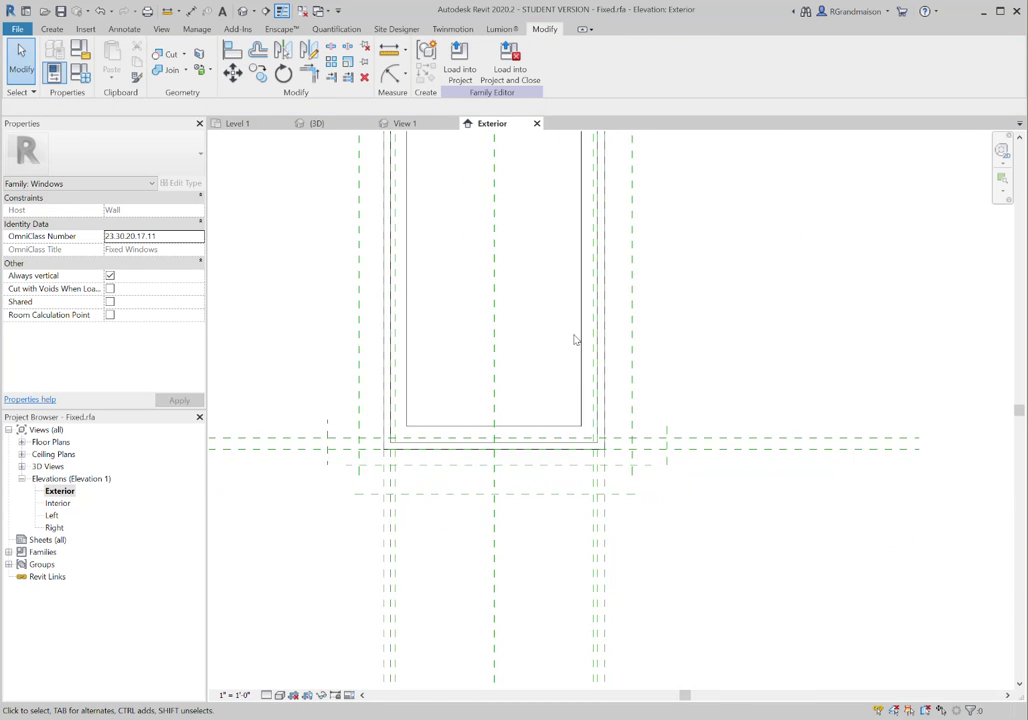
Review the layout of the new reference planes around the window and the spacing of the plane above the head.
middle_drag(574, 340, 585, 490)
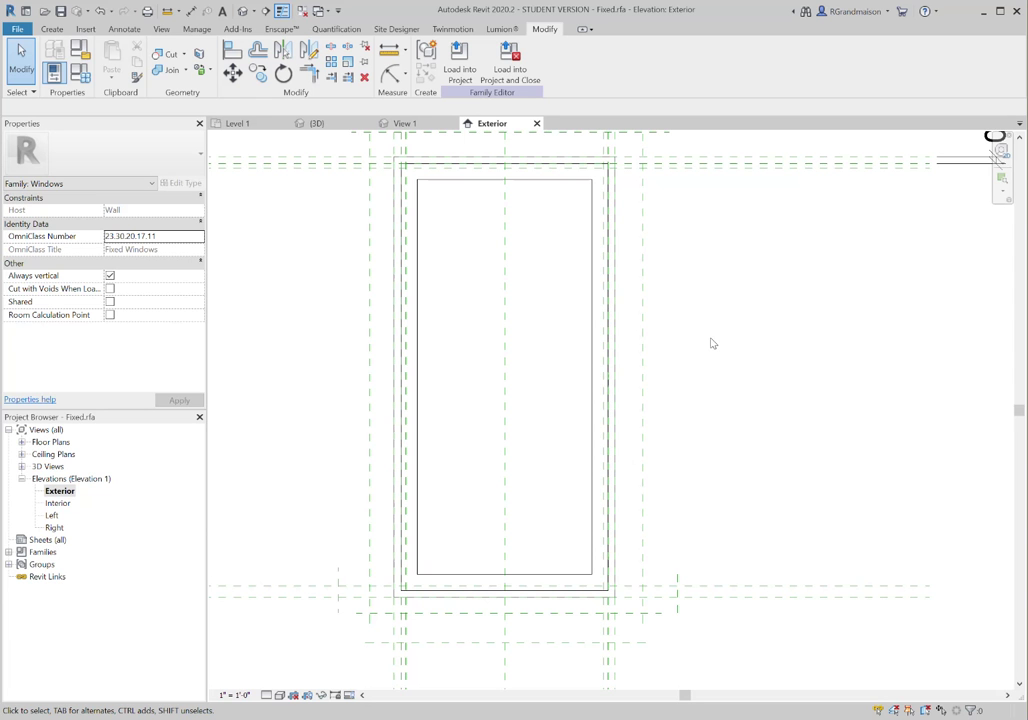
scroll(743, 248, down, 2)
middle_drag(745, 258, 684, 345)
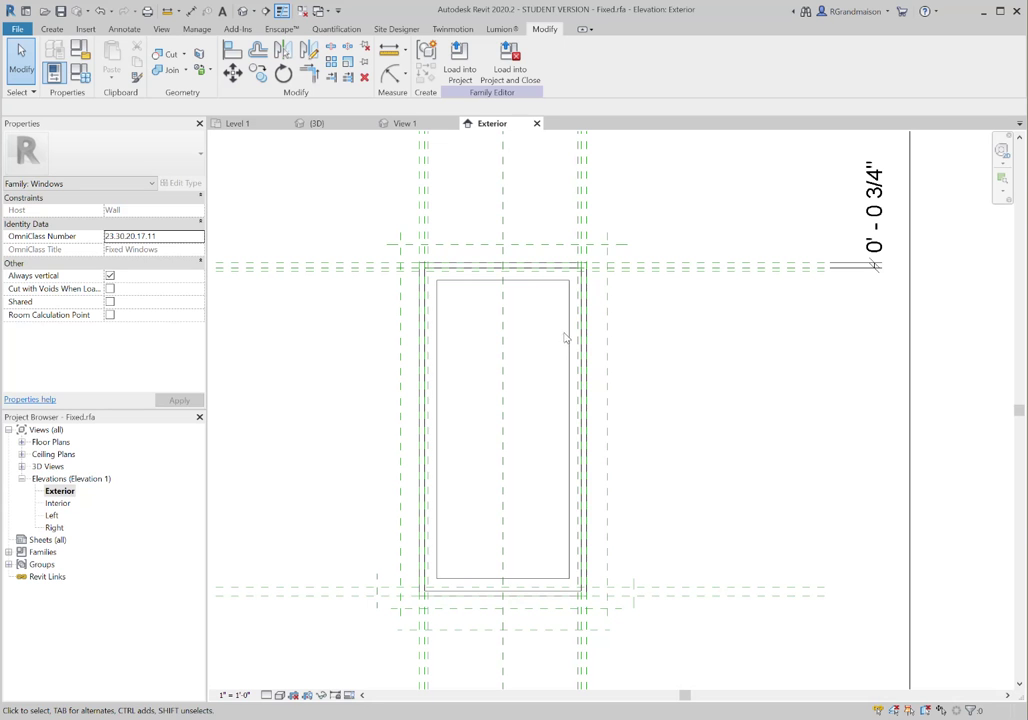
click(472, 245)
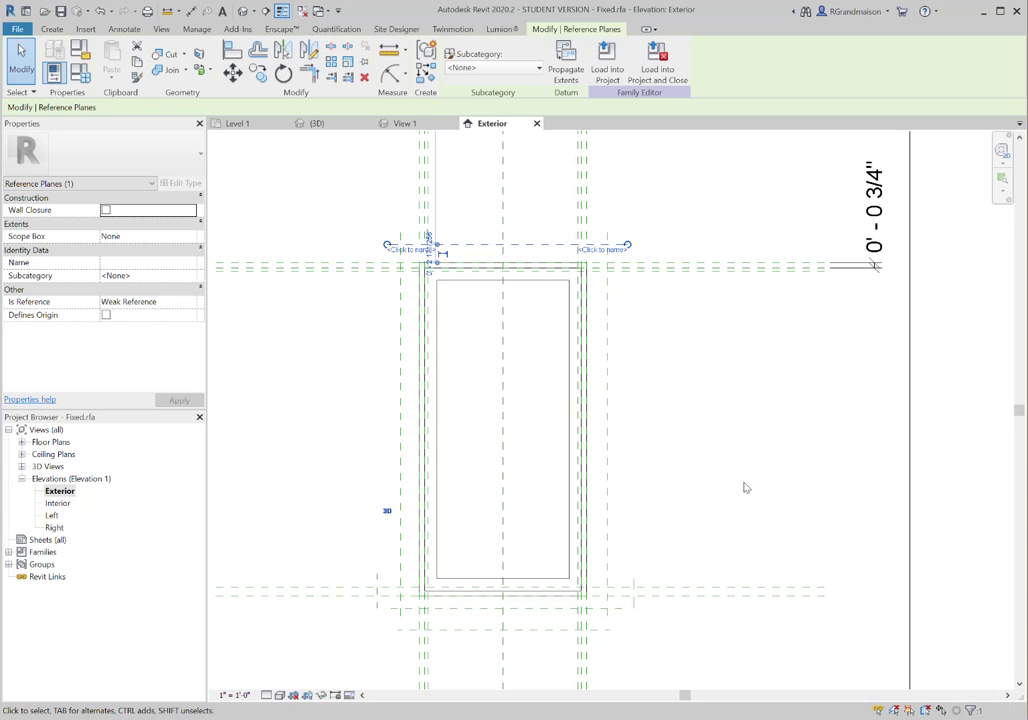
click(750, 380)
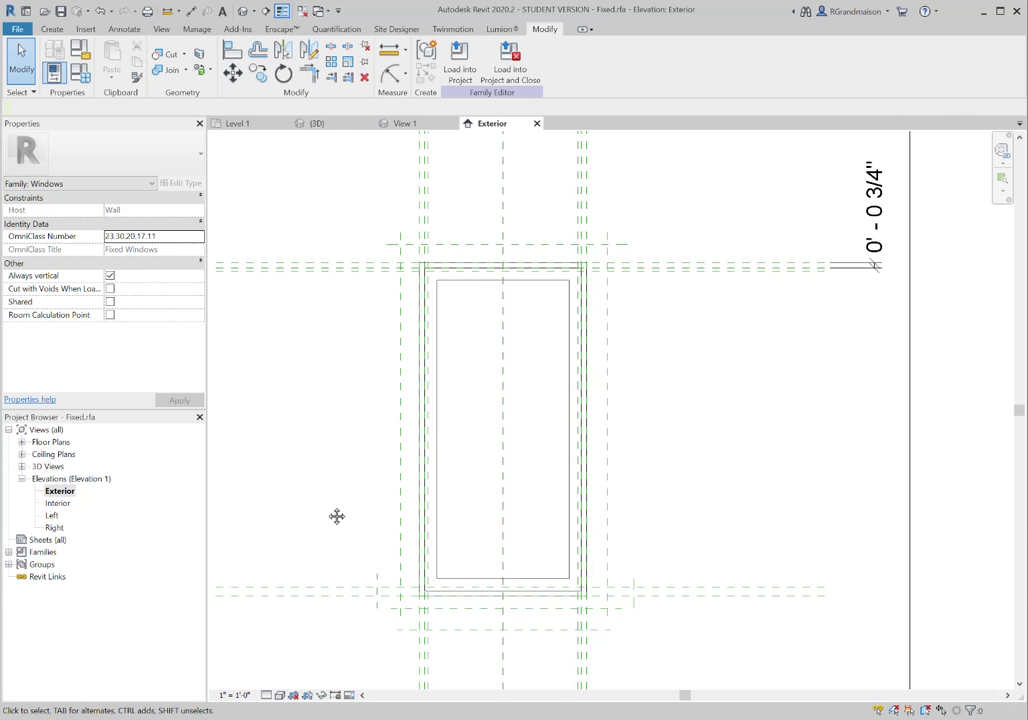
middle_drag(330, 512, 337, 467)
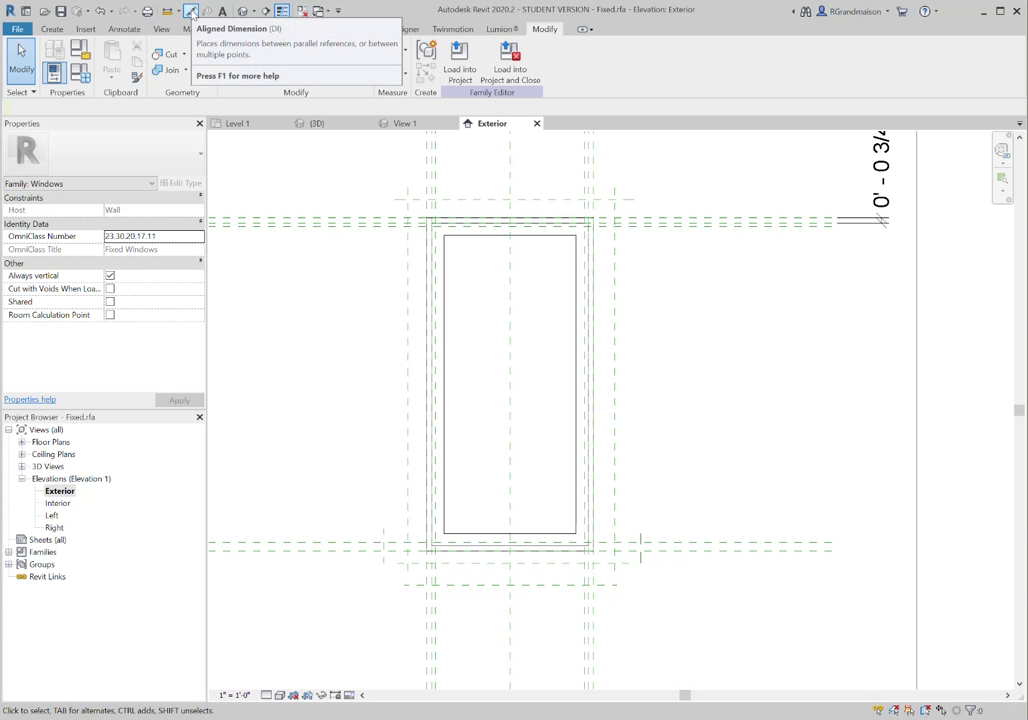
Place aligned dimensions above the head from each outer vertical reference plane to its nearest window jamb edge, left and right.
click(191, 11)
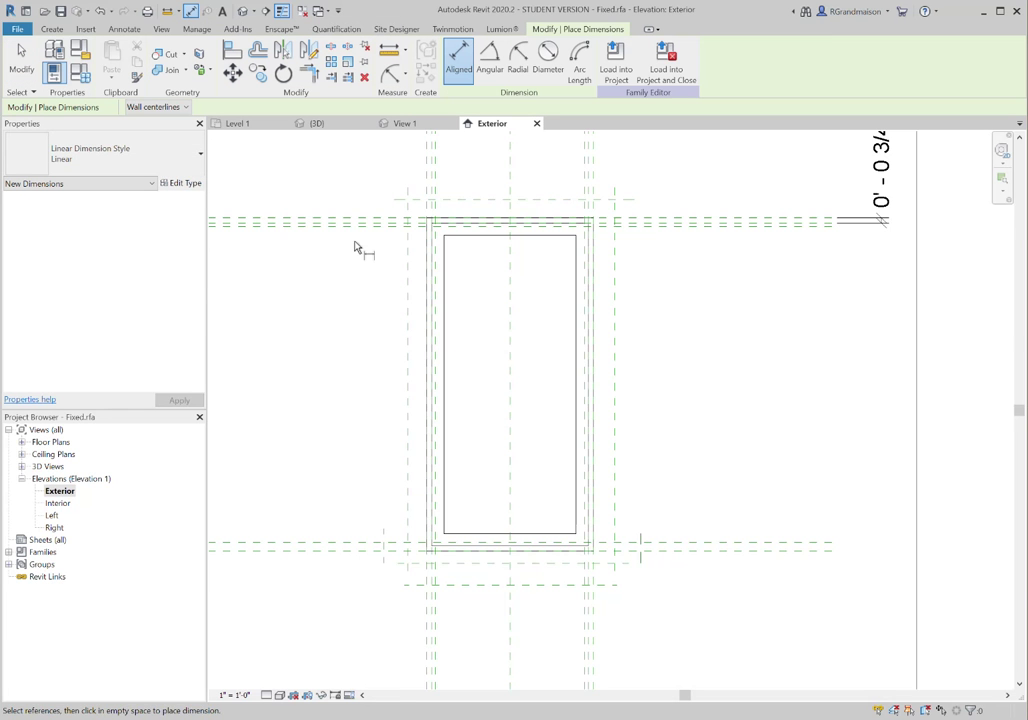
scroll(360, 330, up, 3)
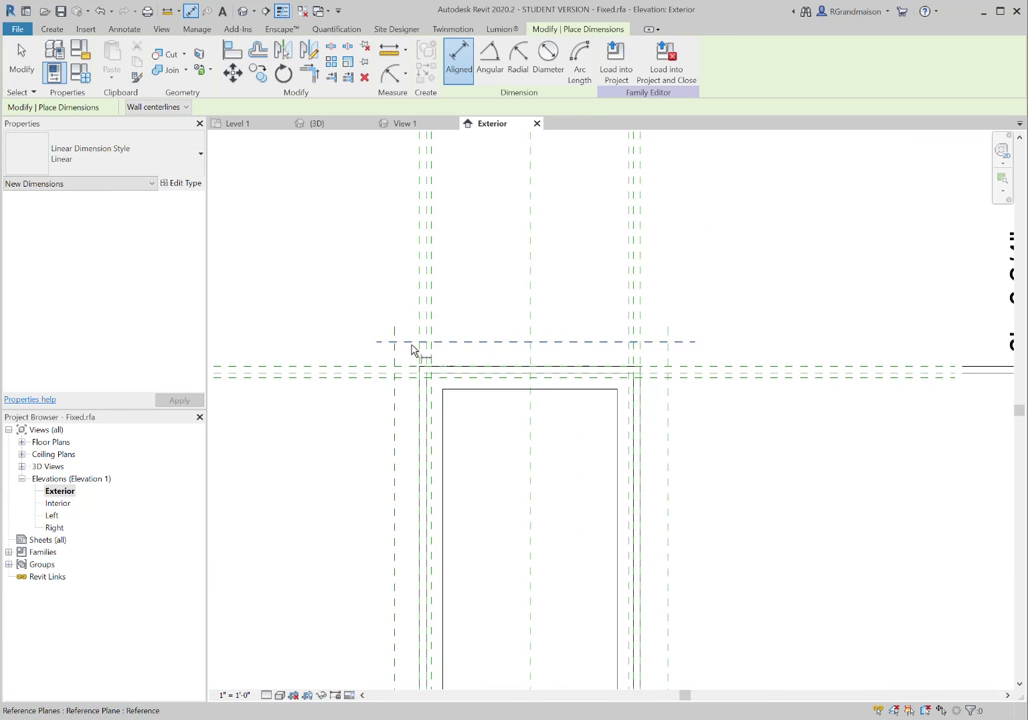
click(397, 440)
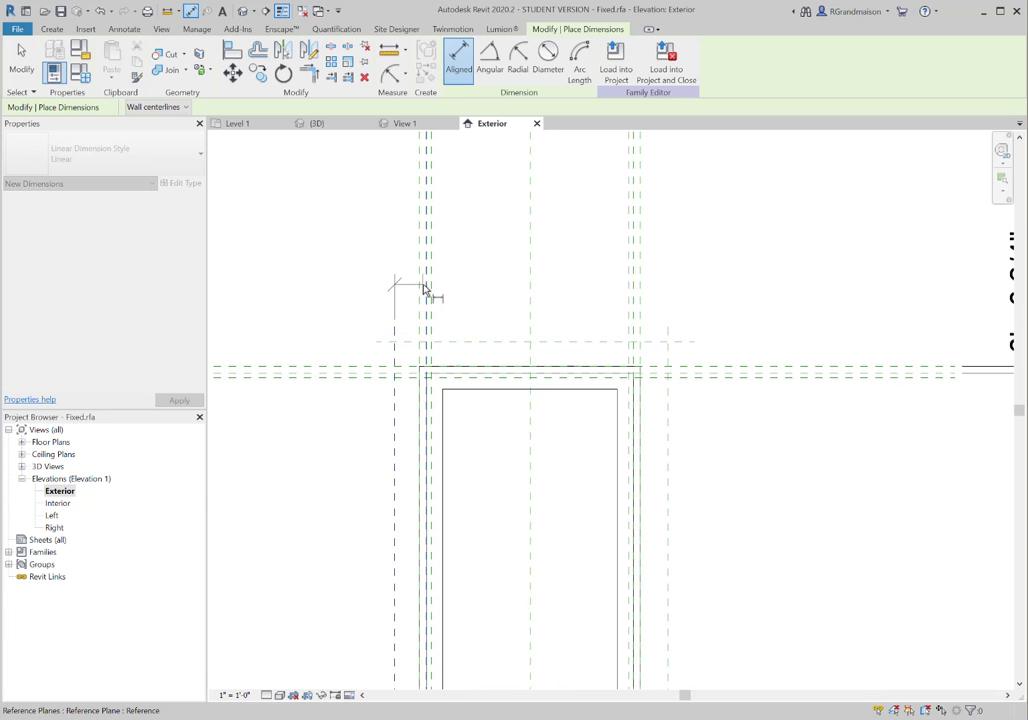
click(395, 256)
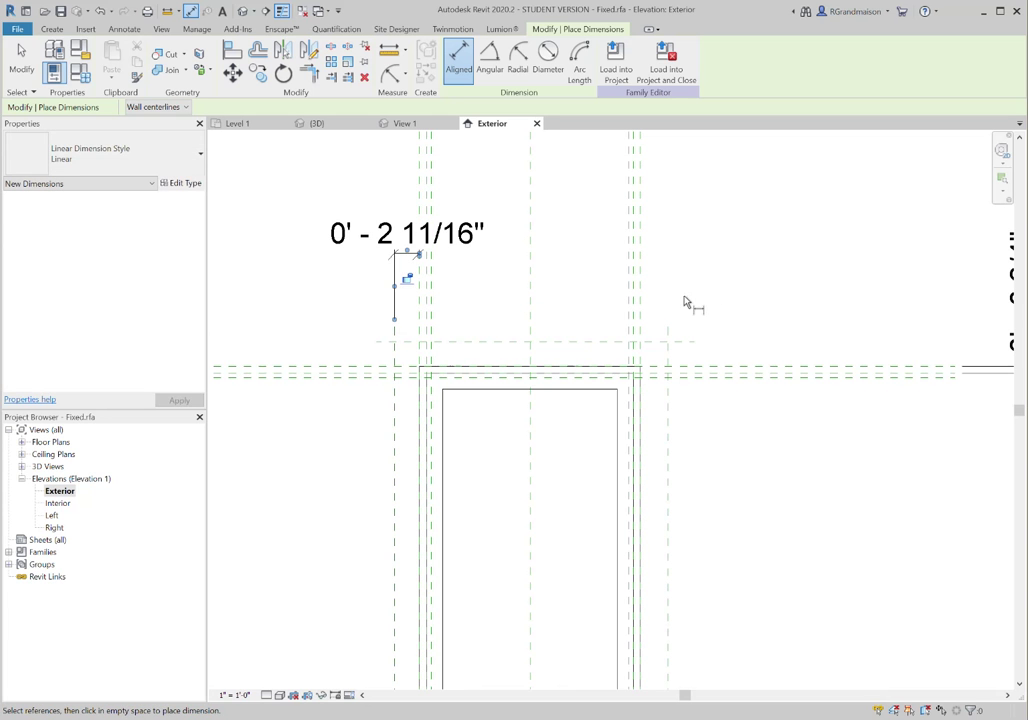
click(642, 317)
click(668, 363)
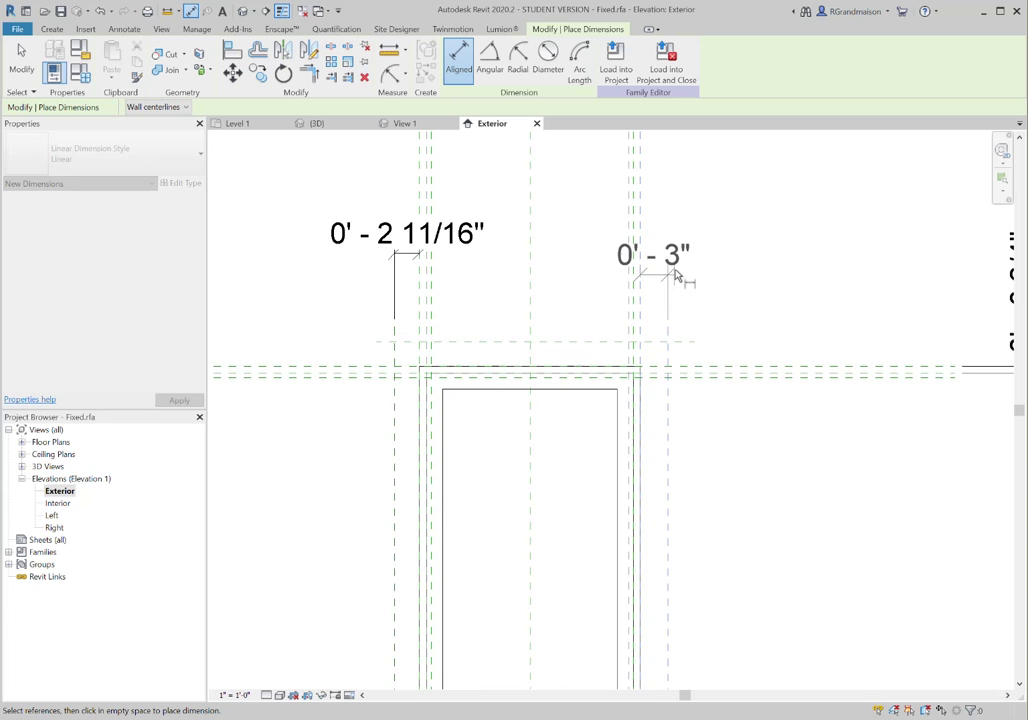
click(685, 258)
Dimension the gap between the horizontal reference plane above the window and the head line.
click(698, 343)
click(725, 368)
click(800, 418)
middle_drag(800, 418, 714, 386)
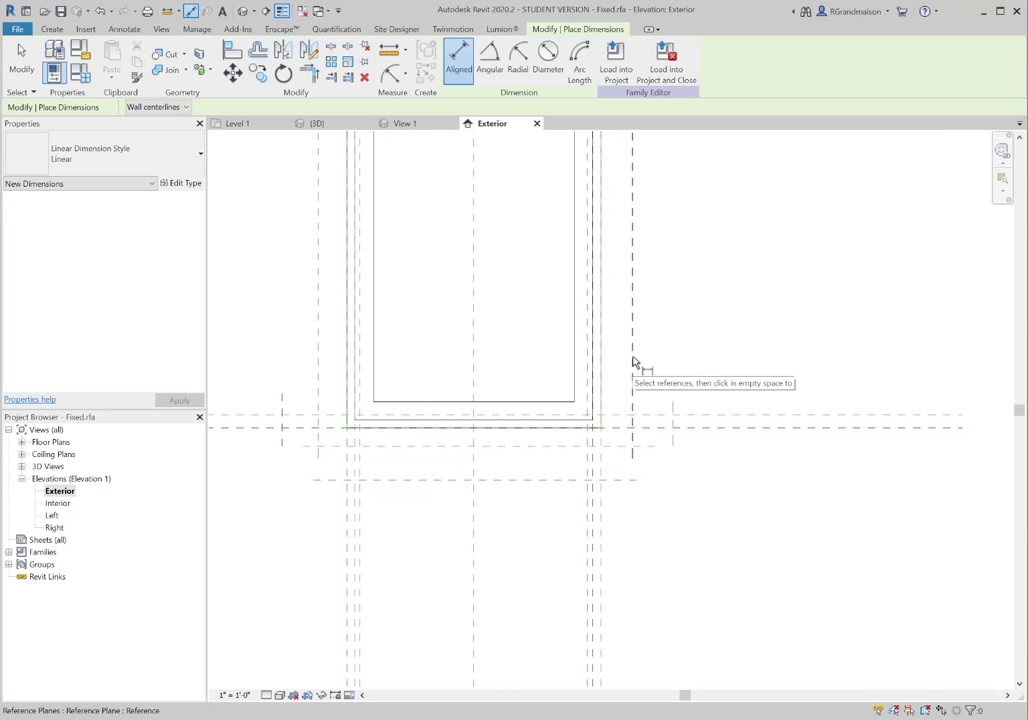
Dimension each short vertical plane at the sill to the adjacent outer side plane, on both sides of the window.
click(636, 363)
click(673, 408)
click(672, 345)
middle_drag(759, 464, 930, 504)
click(456, 440)
click(491, 422)
click(468, 380)
Dimension the distance between the two horizontal reference planes below the sill and finish dimensioning.
middle_drag(636, 466, 599, 379)
click(533, 390)
click(532, 422)
click(370, 428)
scroll(544, 430, down, 3)
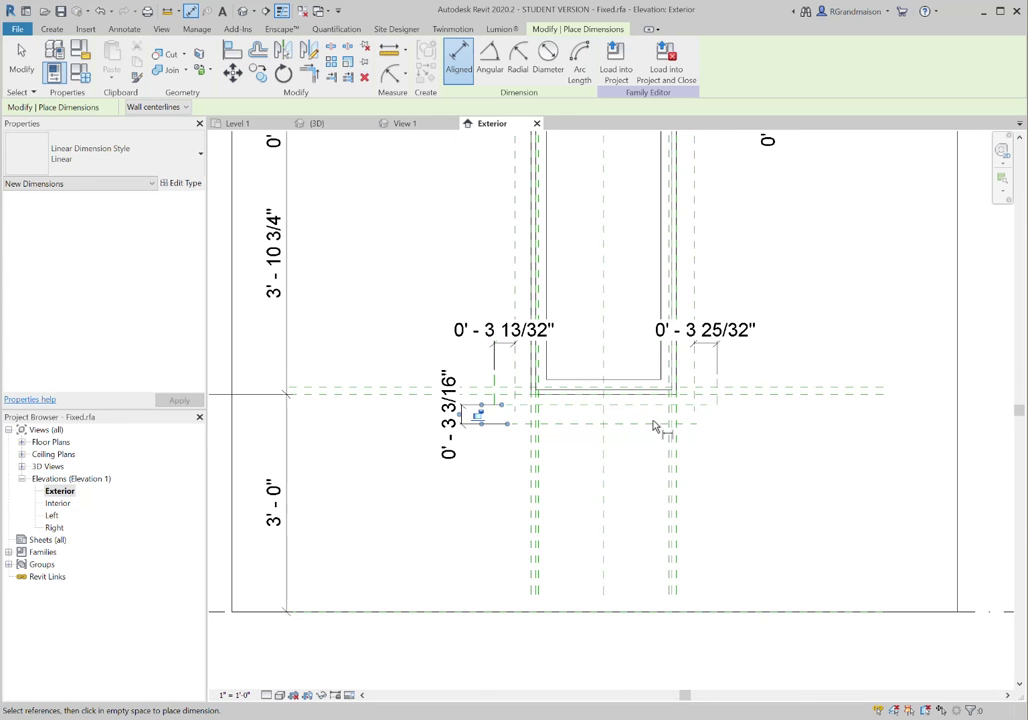
scroll(700, 427, up, 1)
middle_drag(741, 429, 668, 422)
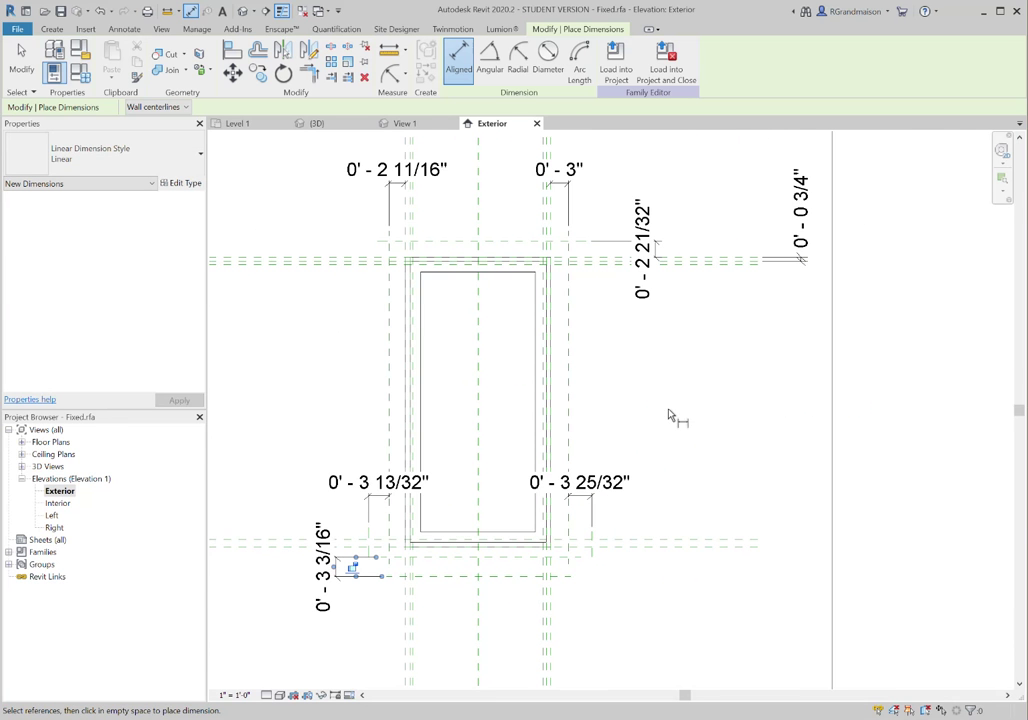
key(Escape)
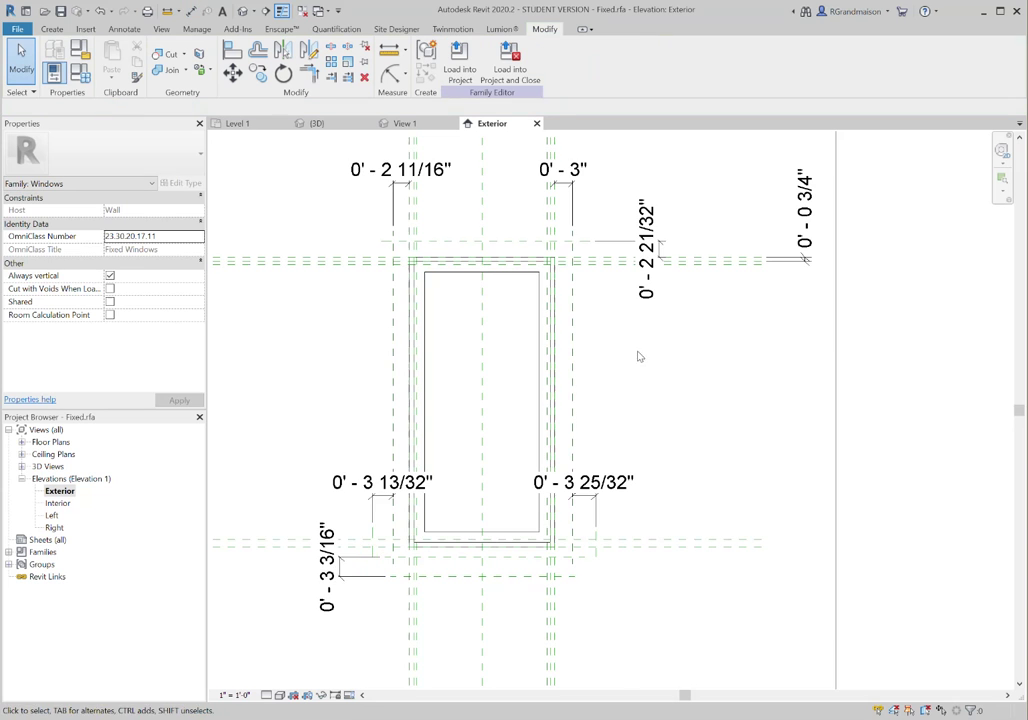
middle_drag(620, 287, 626, 321)
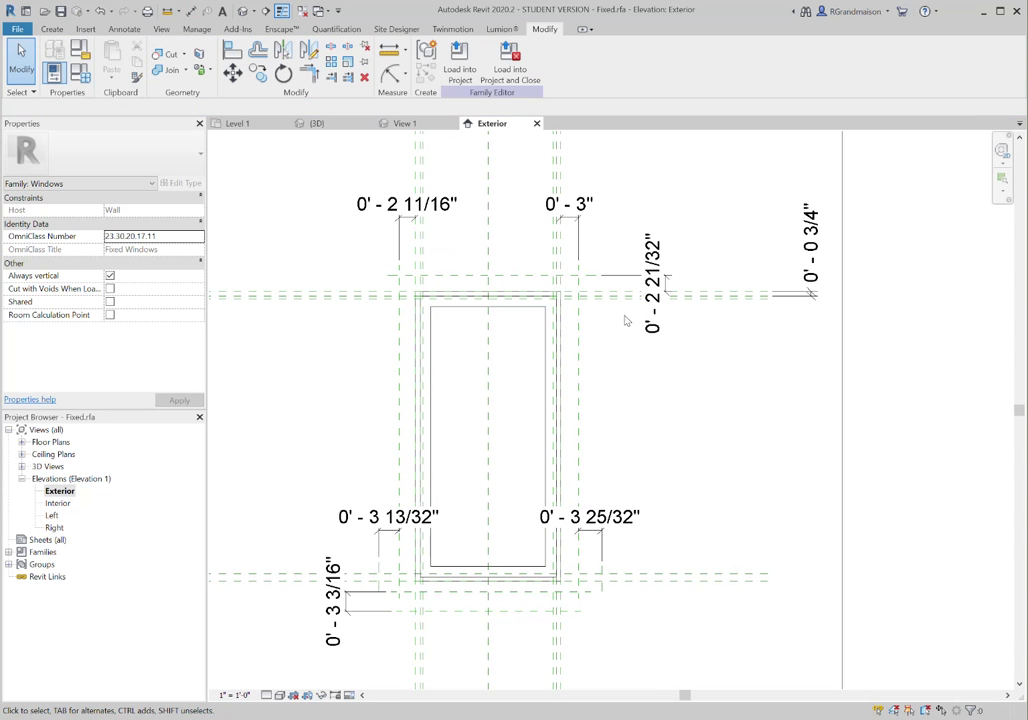
Label the dimension beside the left jamb with a new type-based family parameter named Window Trim.
click(401, 245)
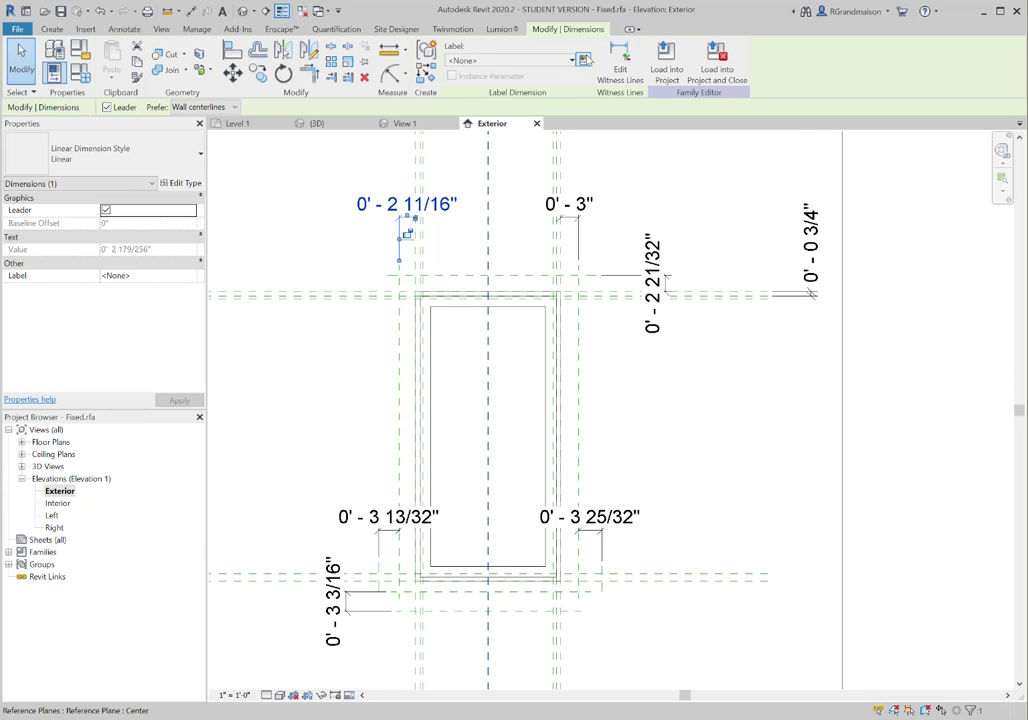
click(584, 61)
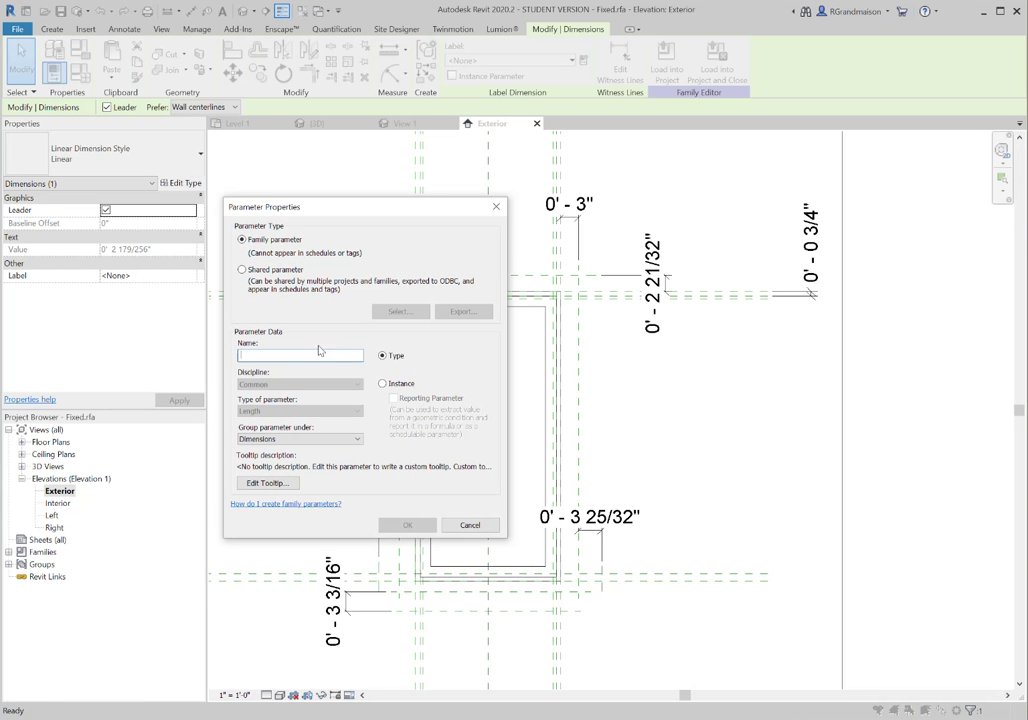
text(inter)
key(BackSpace)
key(BackSpace)
key(BackSpace)
key(BackSpace)
key(BackSpace)
text(Wind)
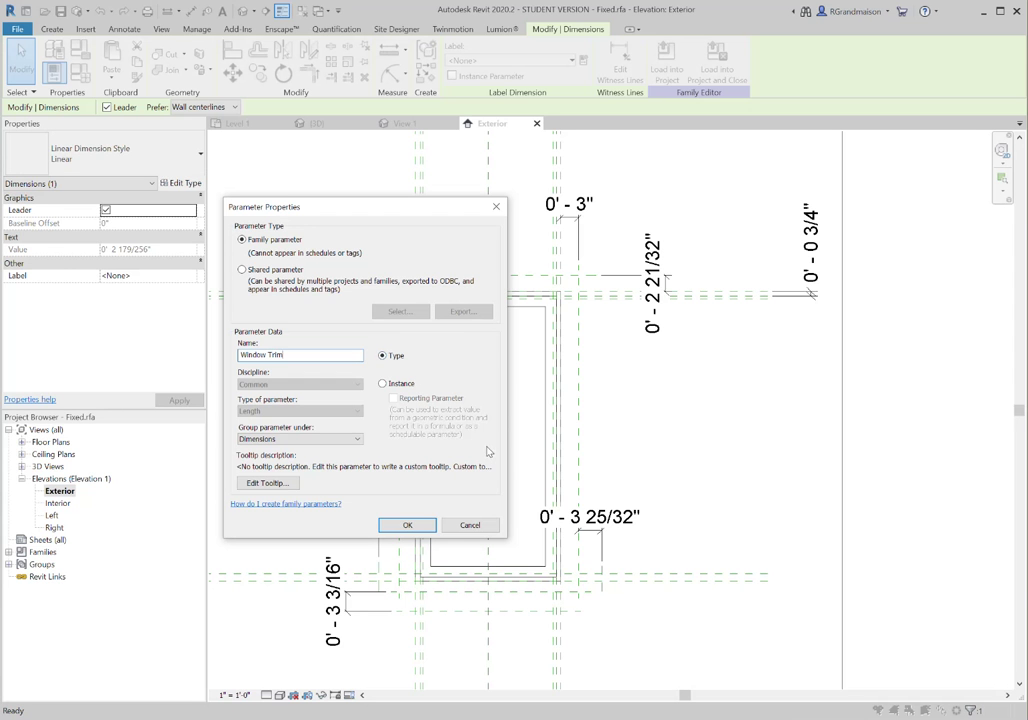
click(407, 528)
key(Escape)
Assign the existing Window Trim label to both the right jamb dimension and the head dimension.
click(583, 236)
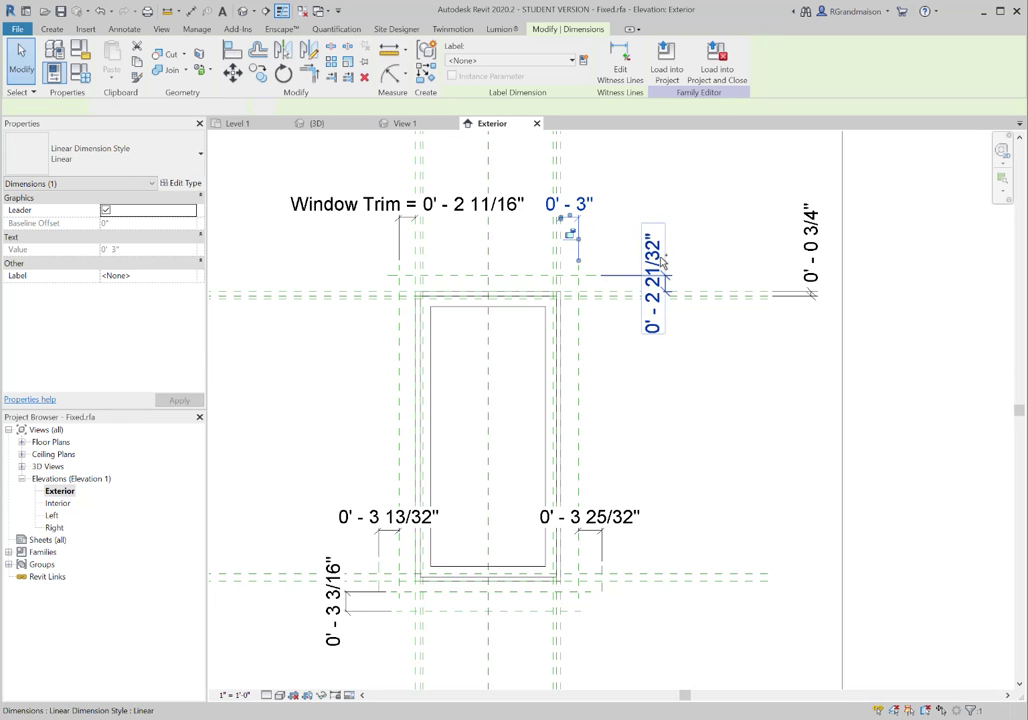
ctrl+click(668, 264)
click(556, 62)
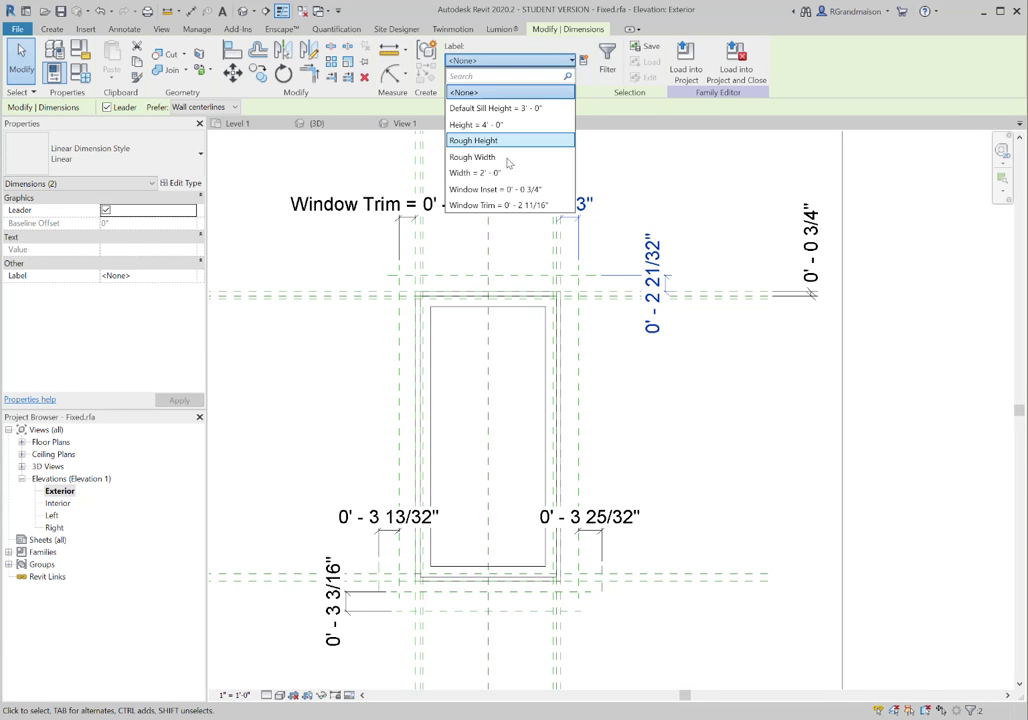
click(497, 197)
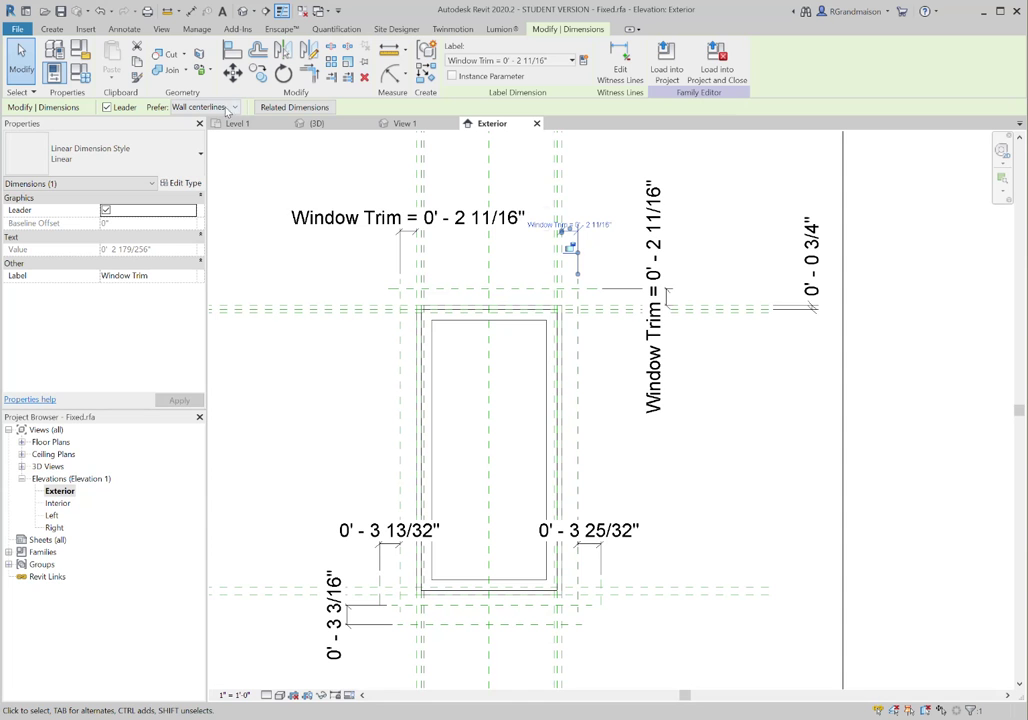
Set the Window Trim parameter to 0' 3 1/2" through the left jamb dimension.
click(415, 218)
click(439, 228)
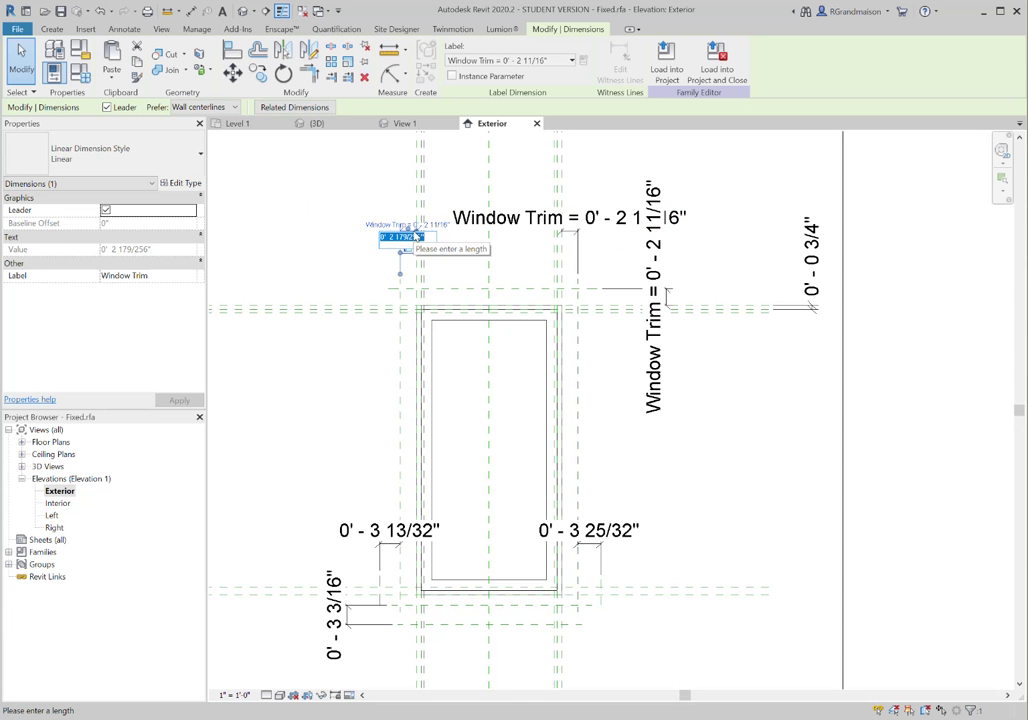
text(0' 3 1/2)
key(Return)
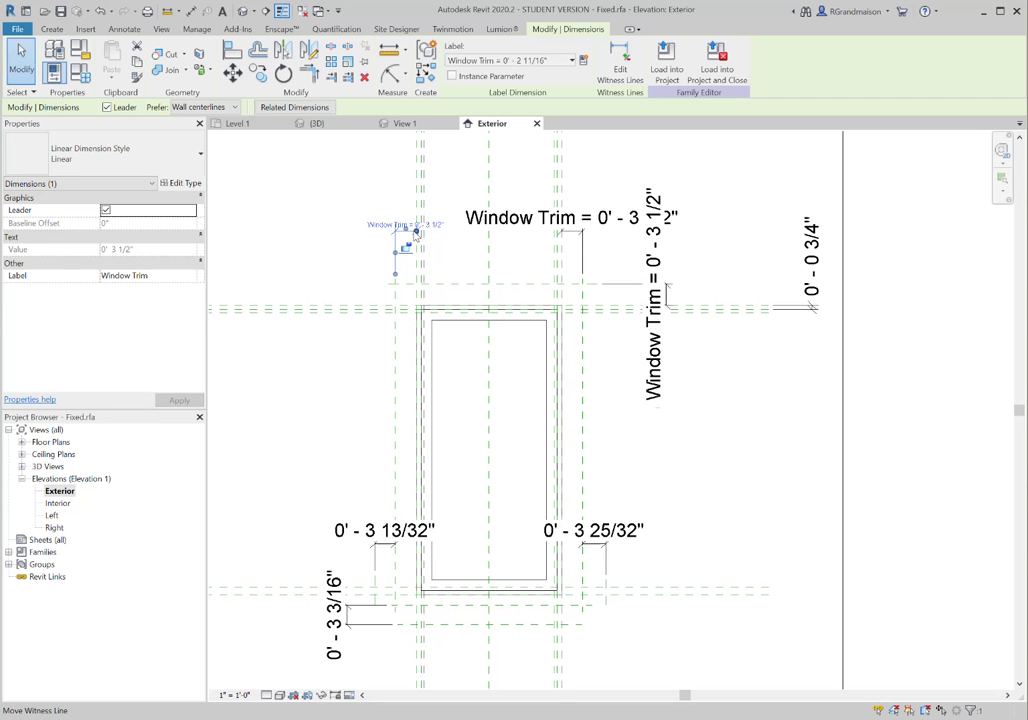
click(682, 409)
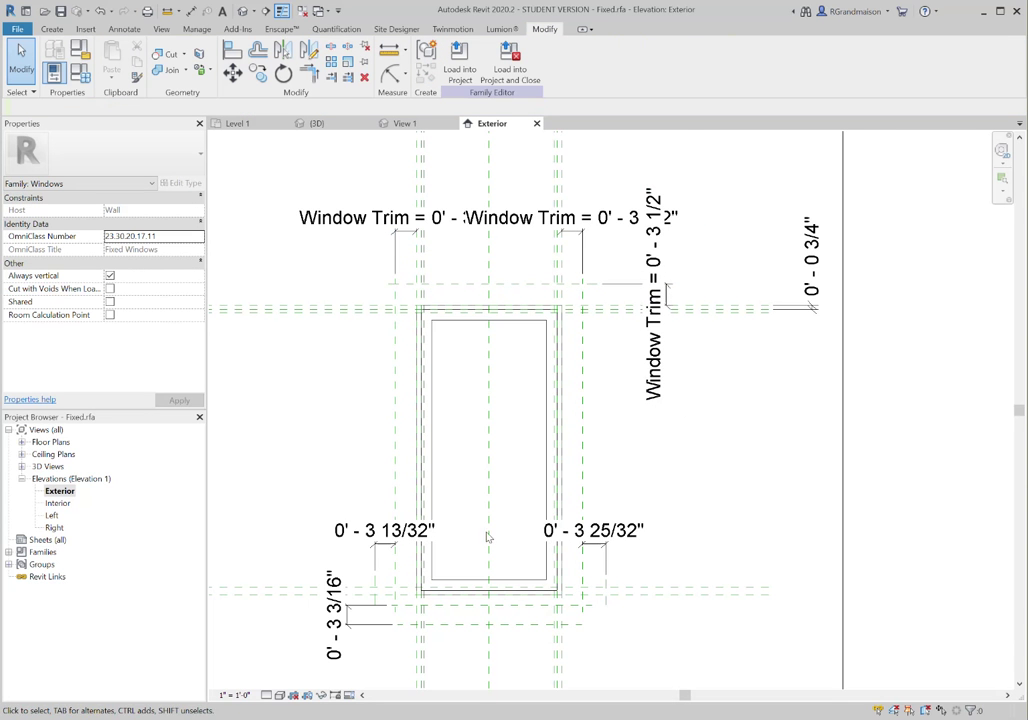
Label the left extension dimension at the sill with a new type-based family parameter named Sill Side Extension.
middle_drag(629, 508, 660, 402)
scroll(674, 490, up, 2)
middle_drag(678, 502, 810, 502)
middle_drag(594, 448, 696, 465)
click(497, 460)
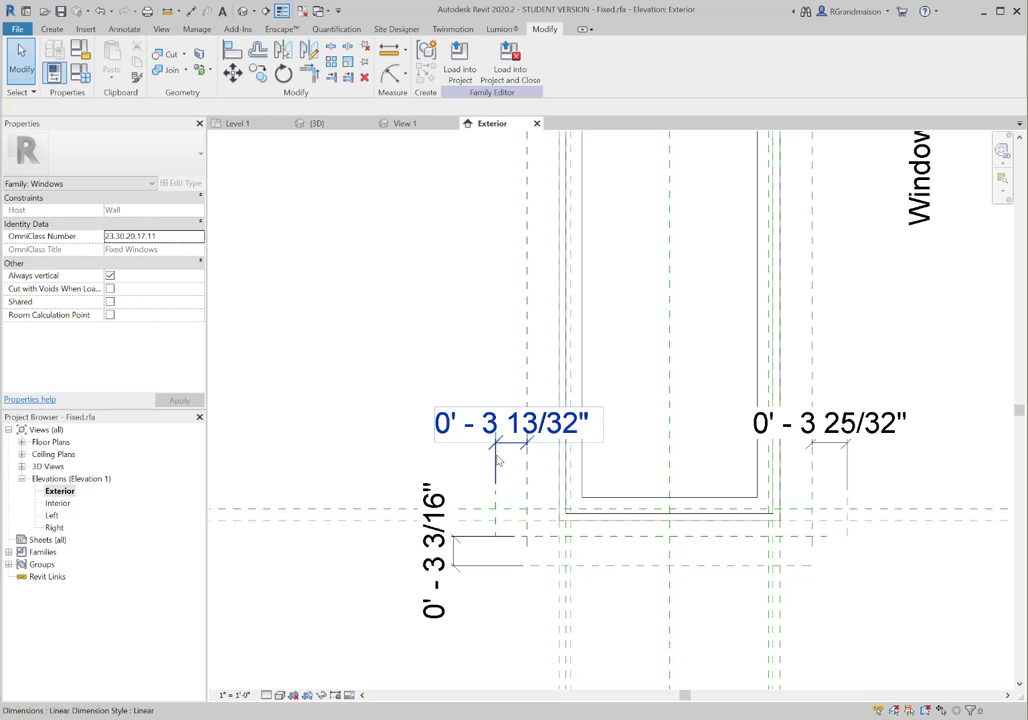
click(497, 460)
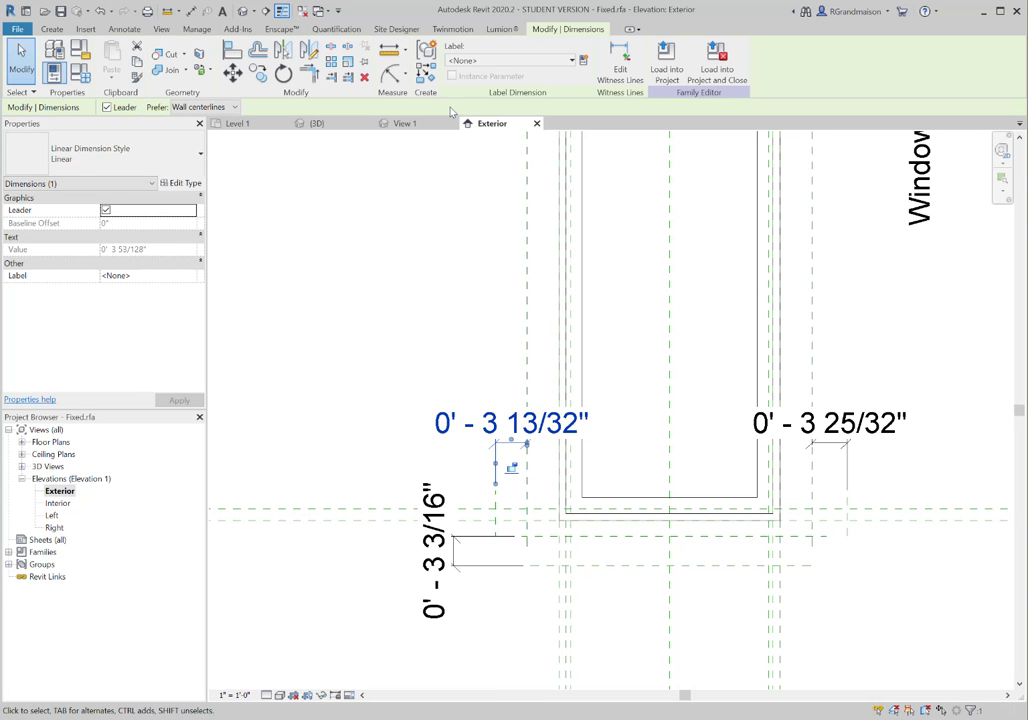
click(583, 60)
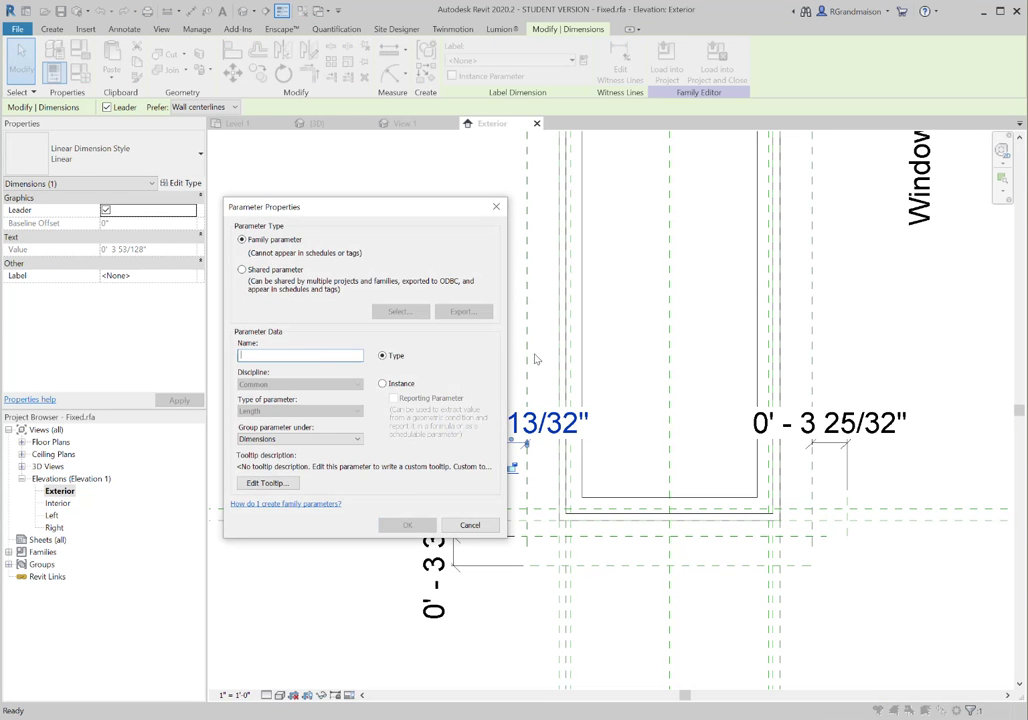
text(Sill )
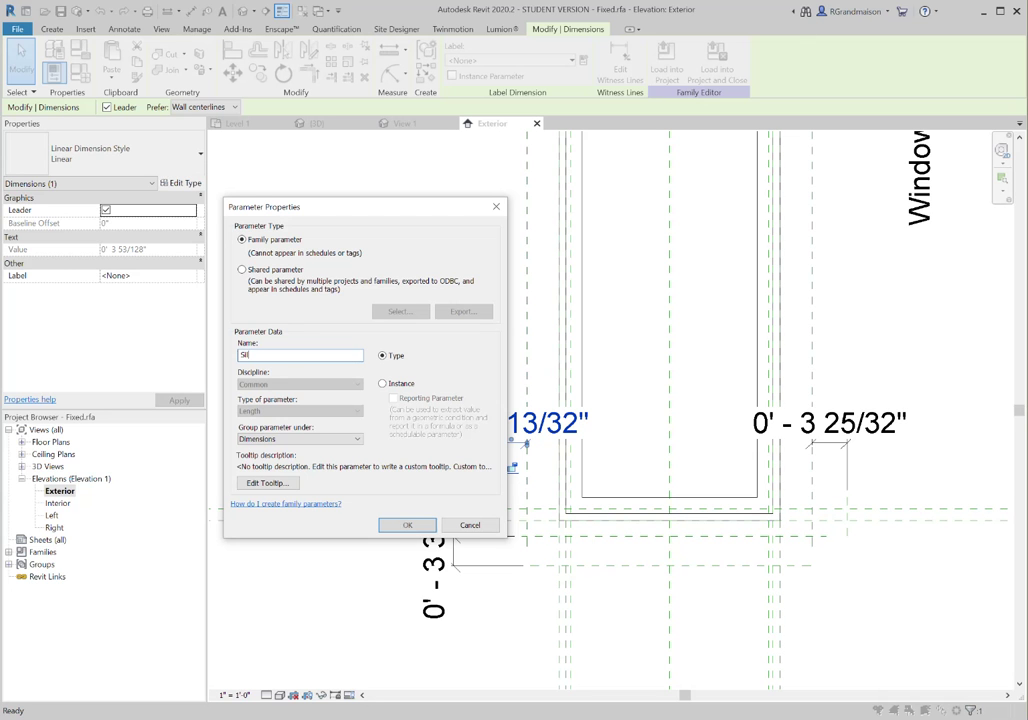
text(Ex)
key(BackSpace)
key(BackSpace)
text(S)
click(404, 526)
click(395, 257)
middle_drag(398, 252, 349, 218)
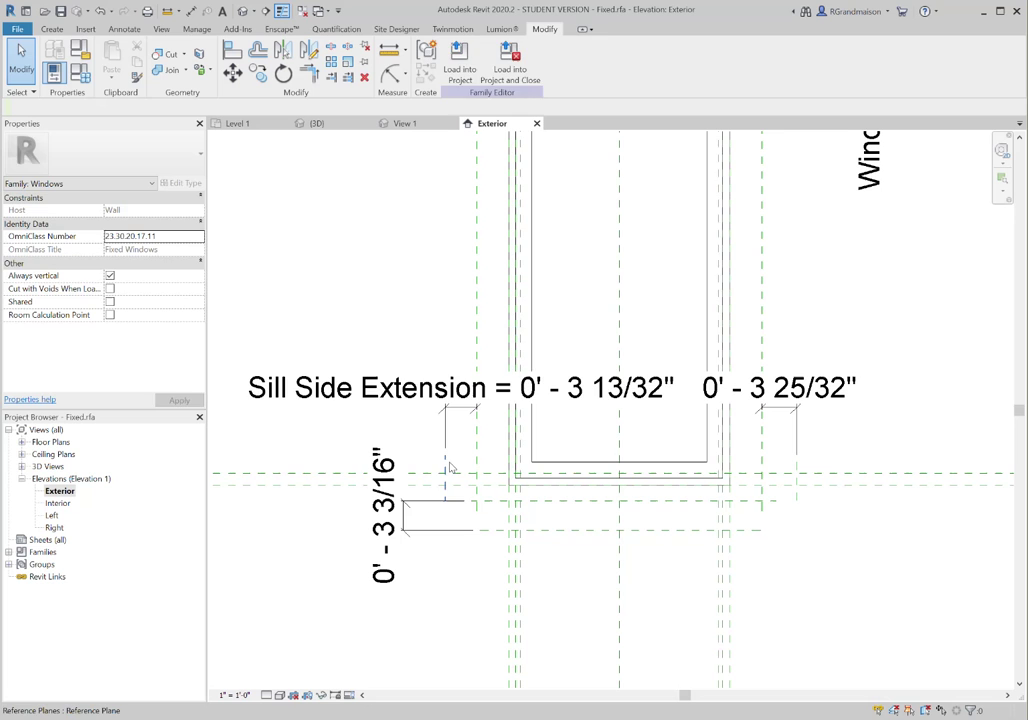
Set the Sill Side Extension dimension to 0' - 1" by way of the short left reference plane.
click(447, 469)
click(510, 403)
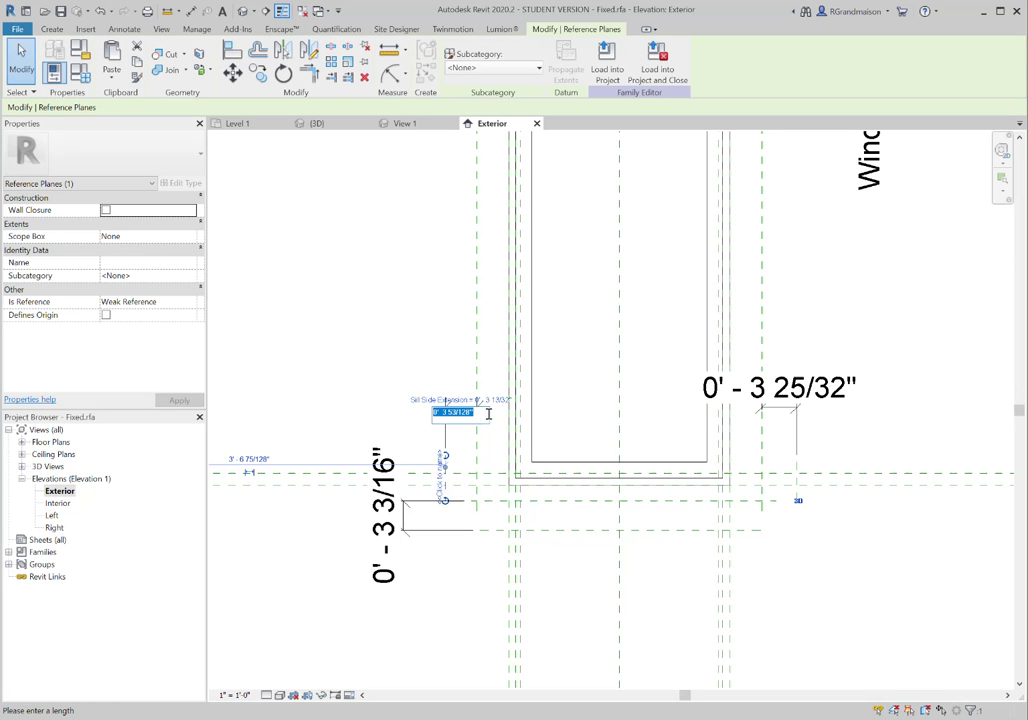
text(0' - 1)
key(Return)
click(400, 358)
middle_drag(399, 358, 341, 327)
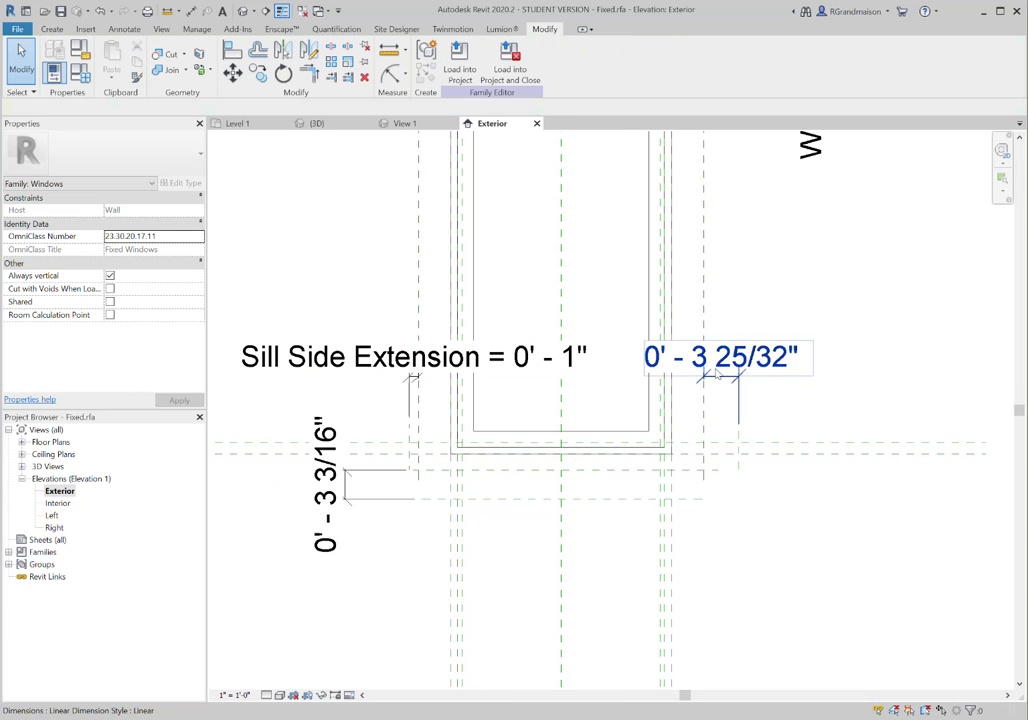
Assign the existing Sill Side Extension label to the right extension dimension at the sill.
click(738, 376)
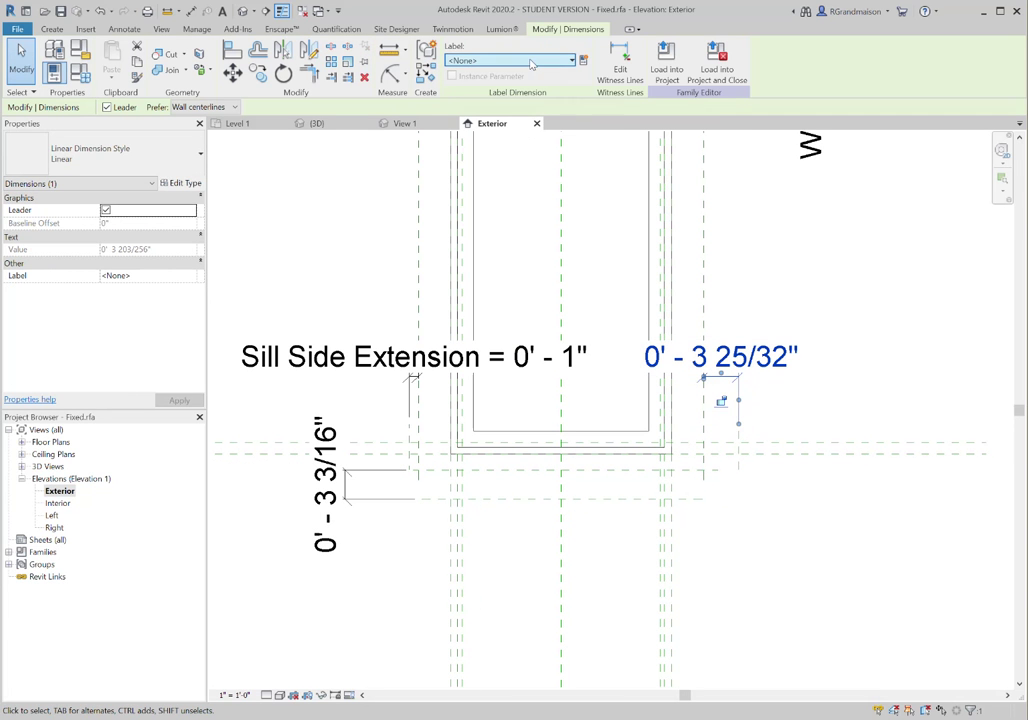
click(531, 64)
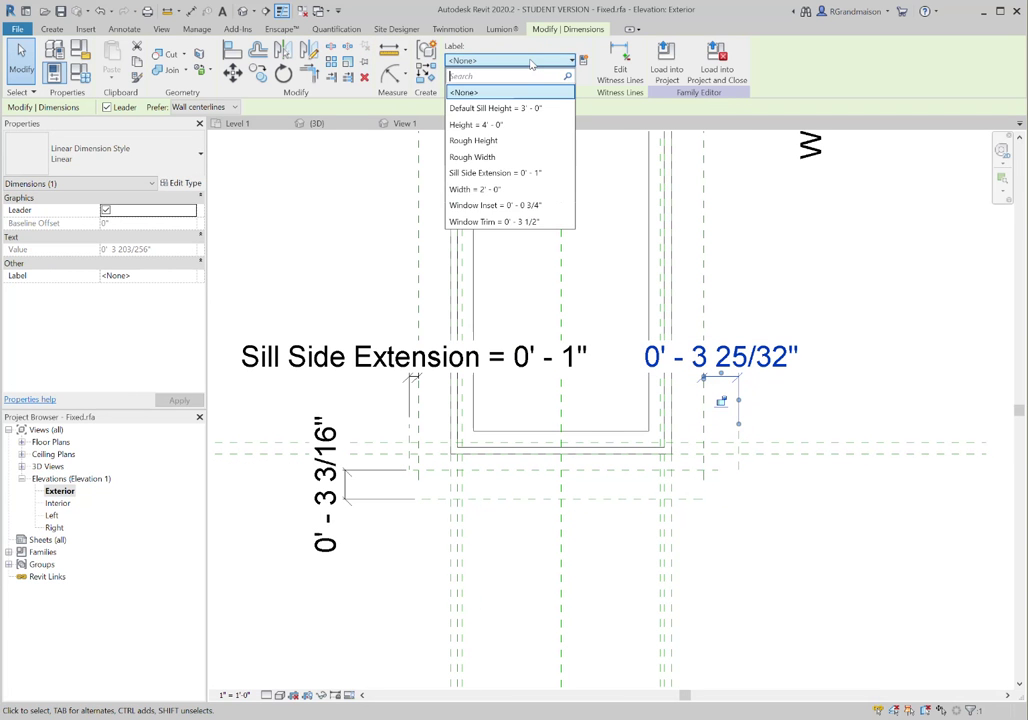
click(505, 174)
click(704, 569)
middle_drag(748, 520, 792, 540)
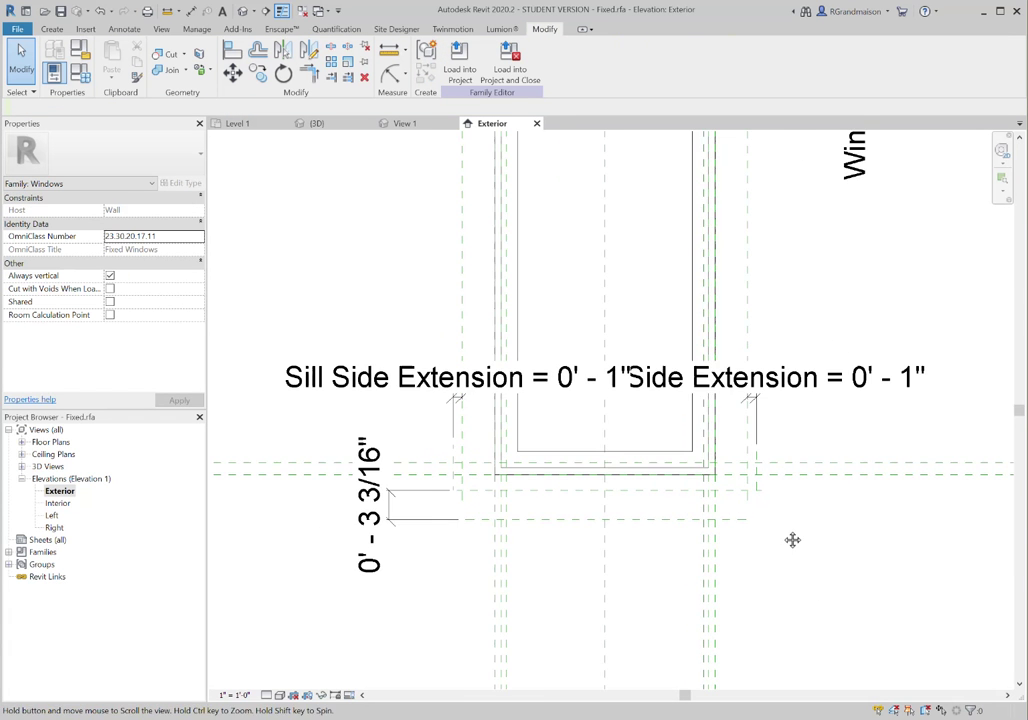
Label the dimension between the two planes below the sill with a new type-based family parameter named Sill Apron.
scroll(796, 520, down, 3)
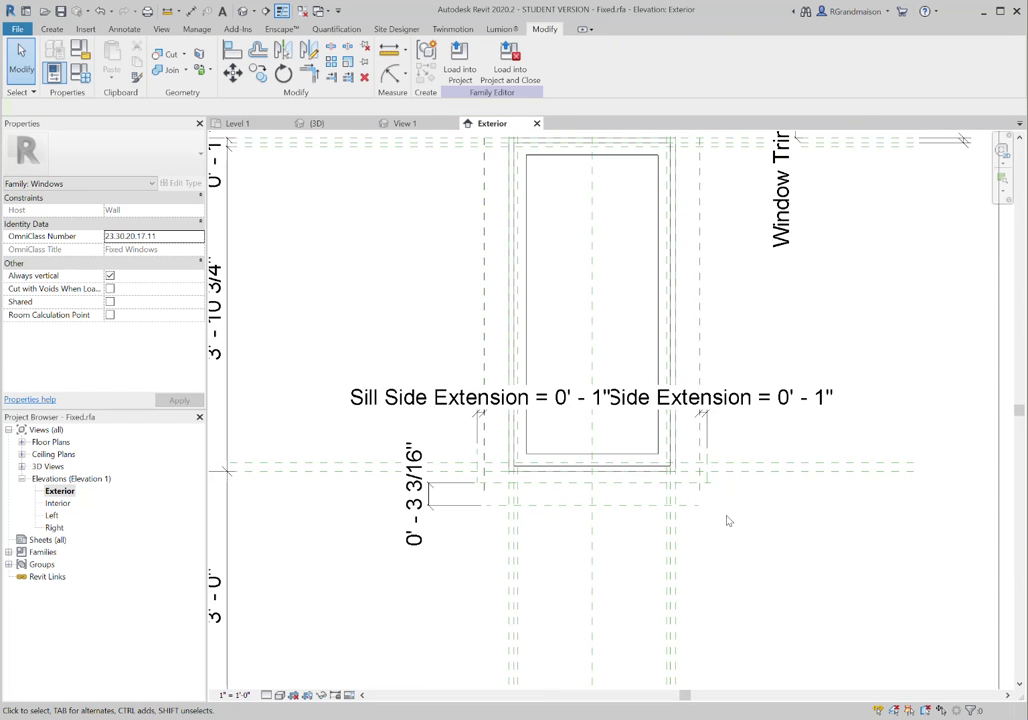
scroll(440, 507, up, 2)
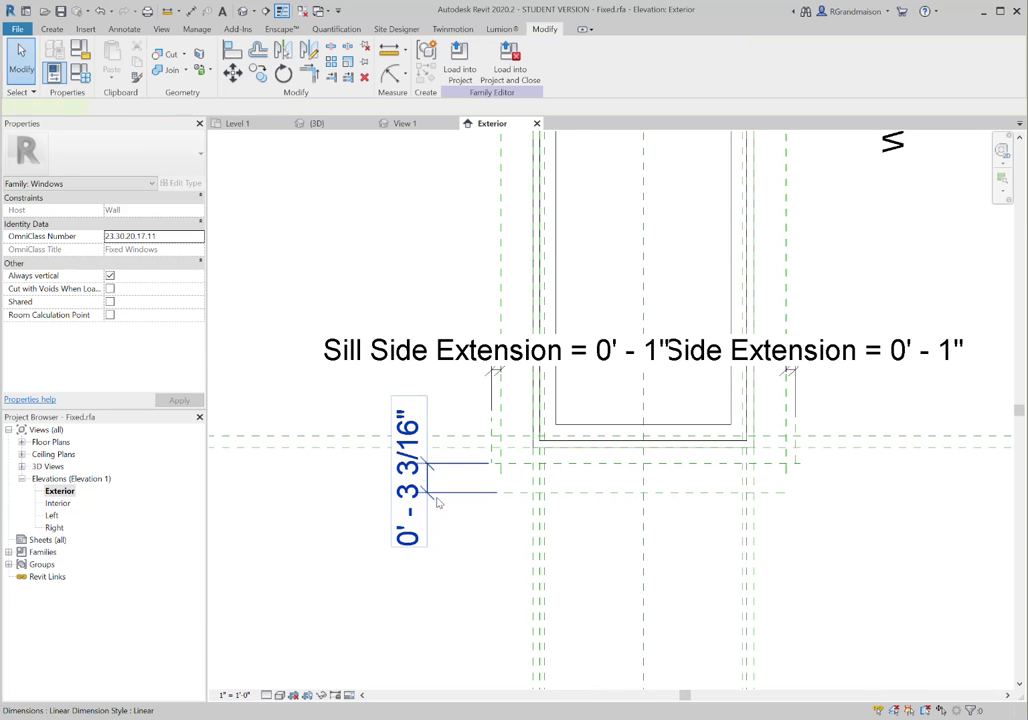
click(437, 503)
click(566, 61)
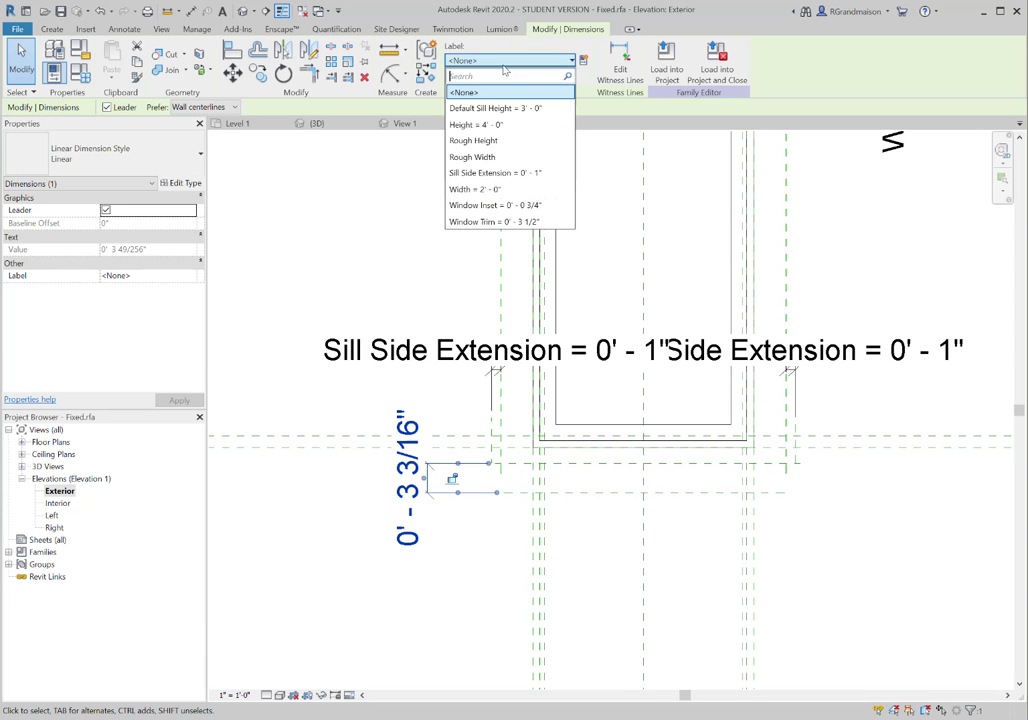
click(583, 60)
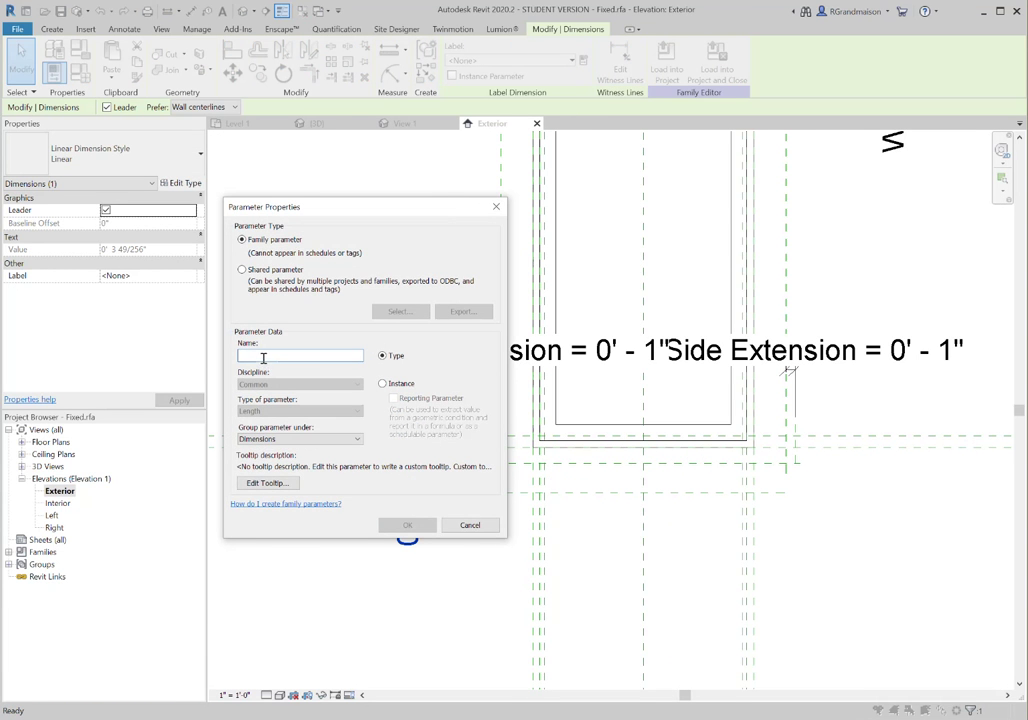
text(Sill Apron)
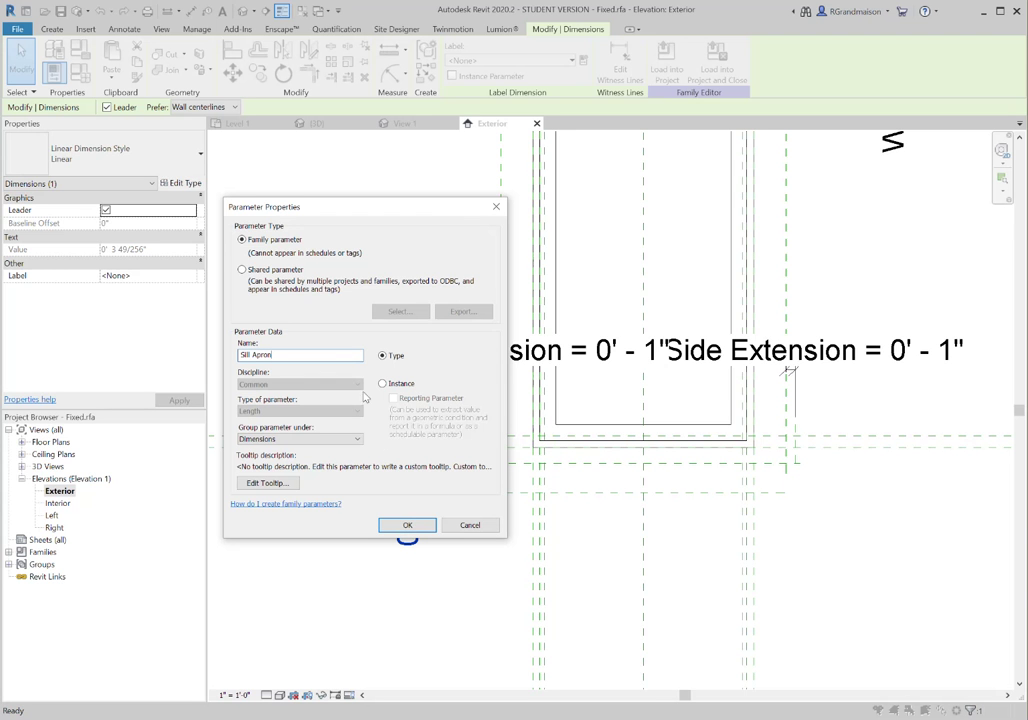
click(405, 526)
click(477, 516)
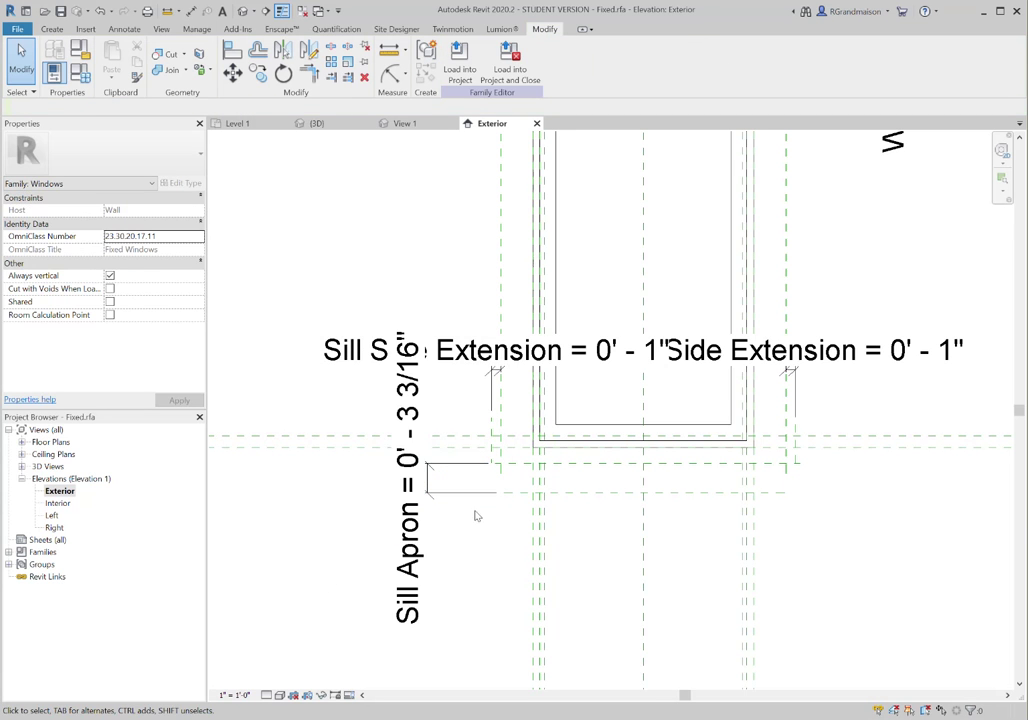
Set the Sill Apron dimension to 0' - 5 1/2".
click(411, 420)
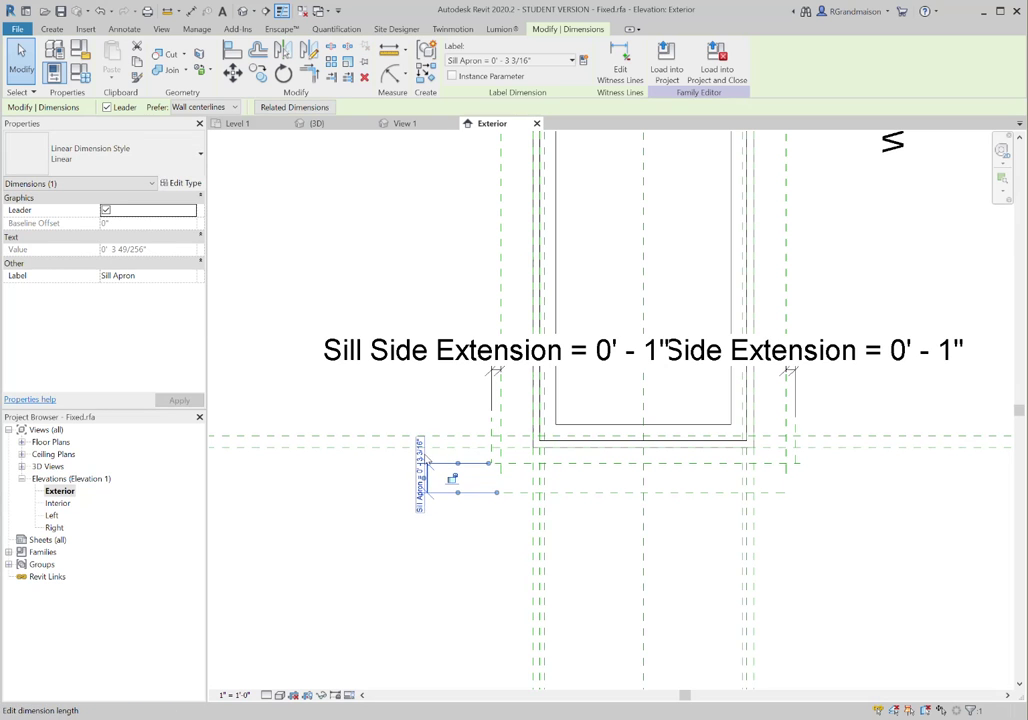
click(423, 459)
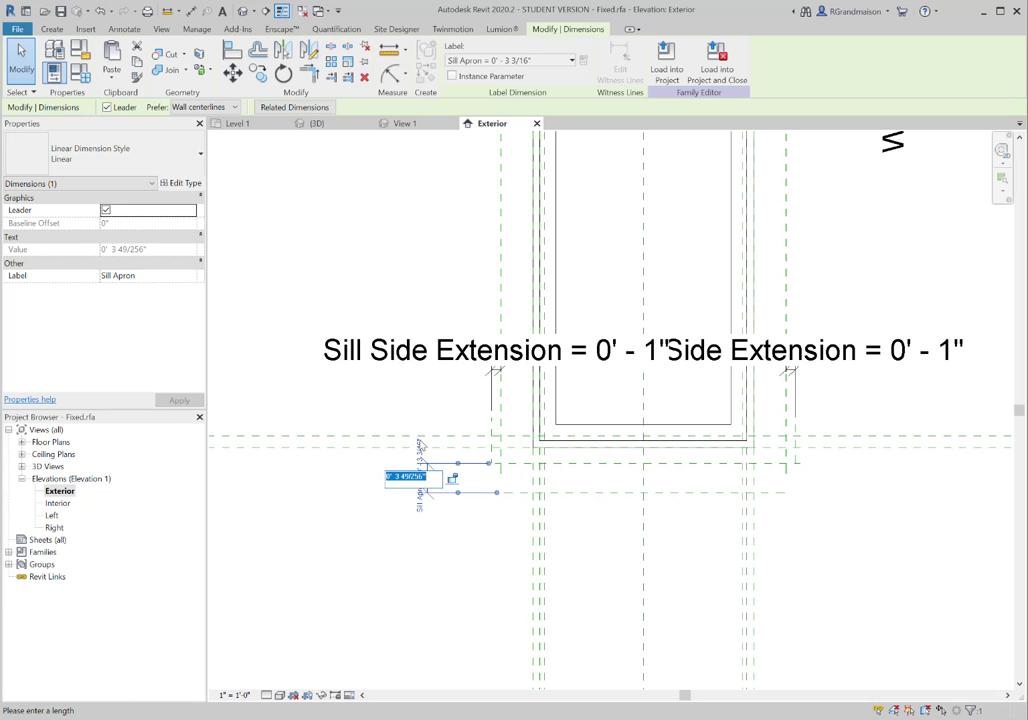
text(0 5.5)
key(Return)
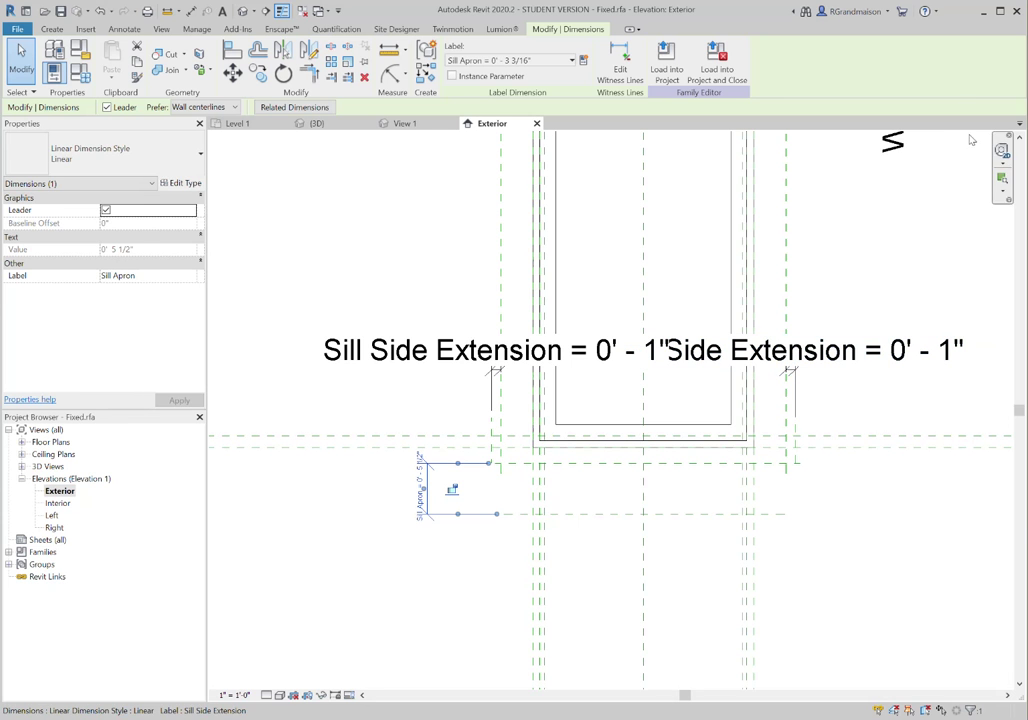
click(334, 235)
Place an aligned dimension between the Sill reference plane and the reference plane directly below it, to the right of the window.
middle_drag(902, 466, 733, 445)
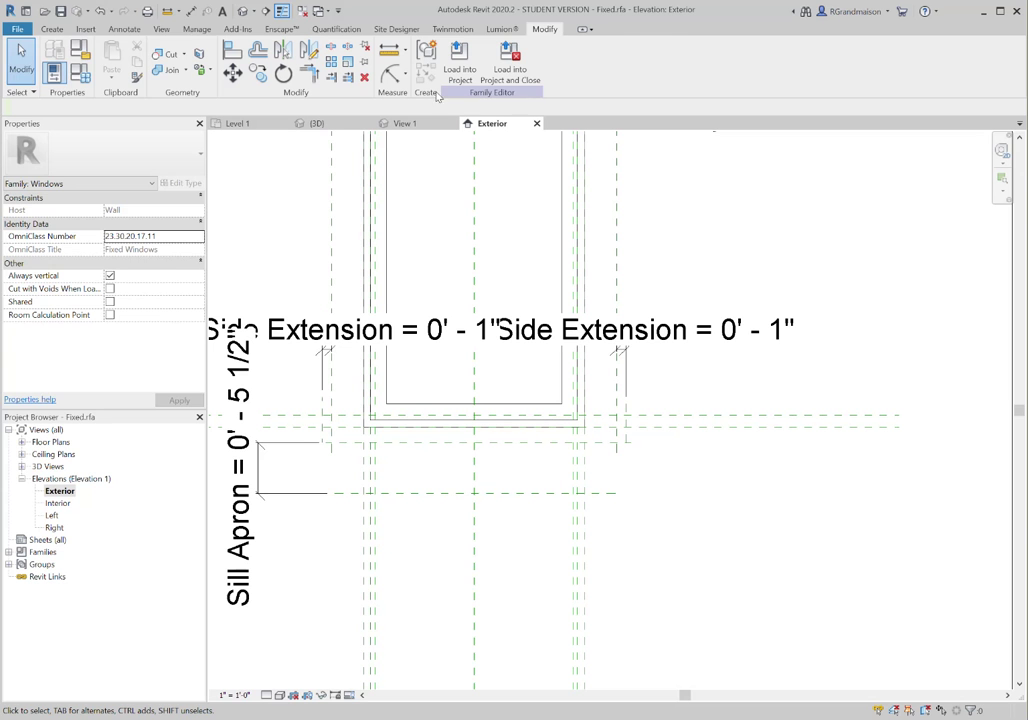
click(192, 12)
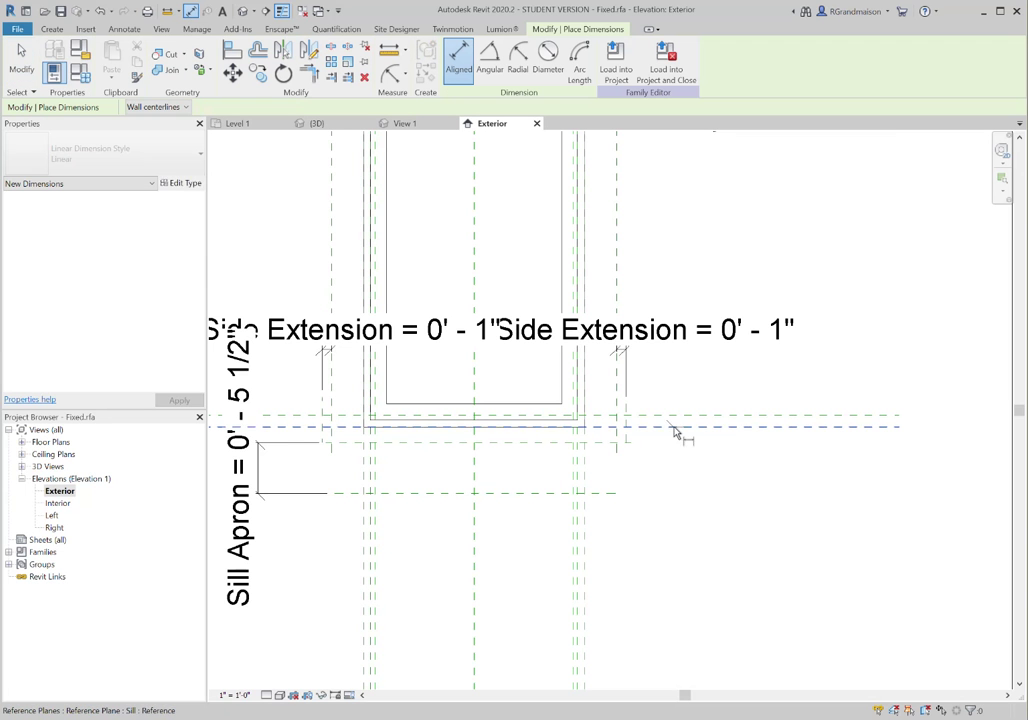
click(603, 441)
click(756, 457)
middle_drag(590, 262, 629, 264)
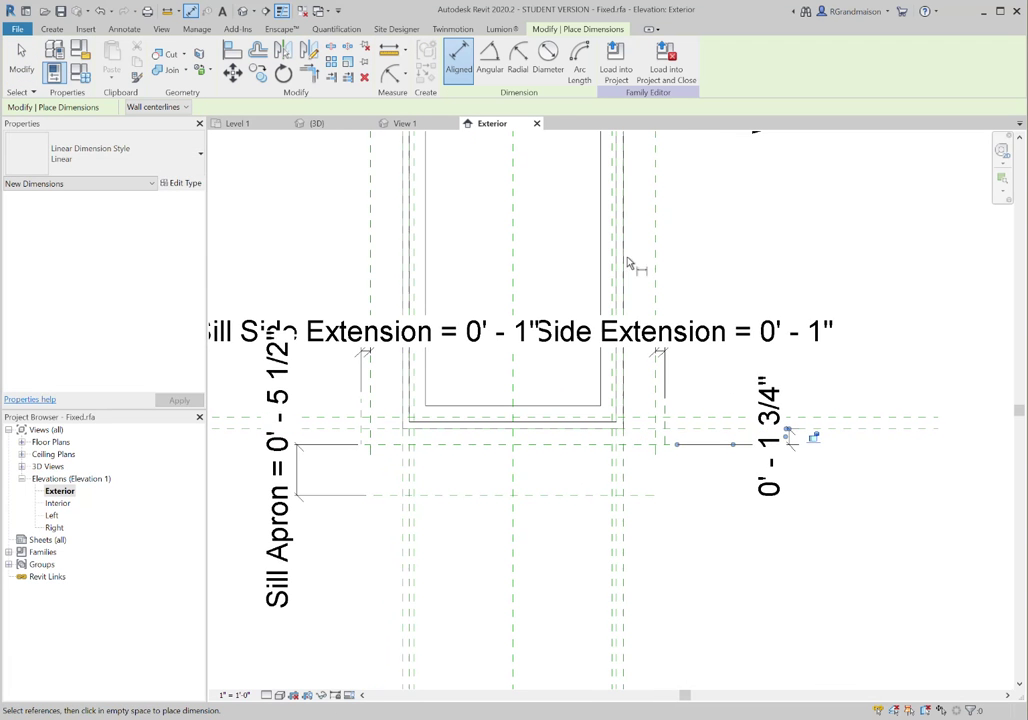
click(22, 63)
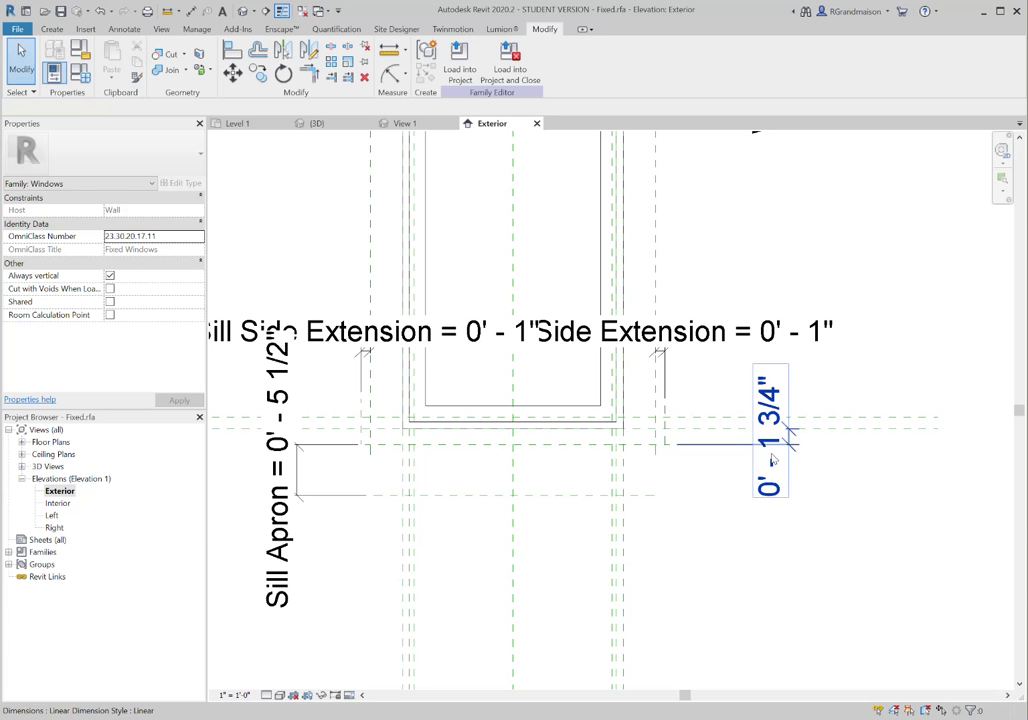
Label the new dimension below the Sill reference plane with a new type-based family parameter named Sill Thickness.
click(766, 410)
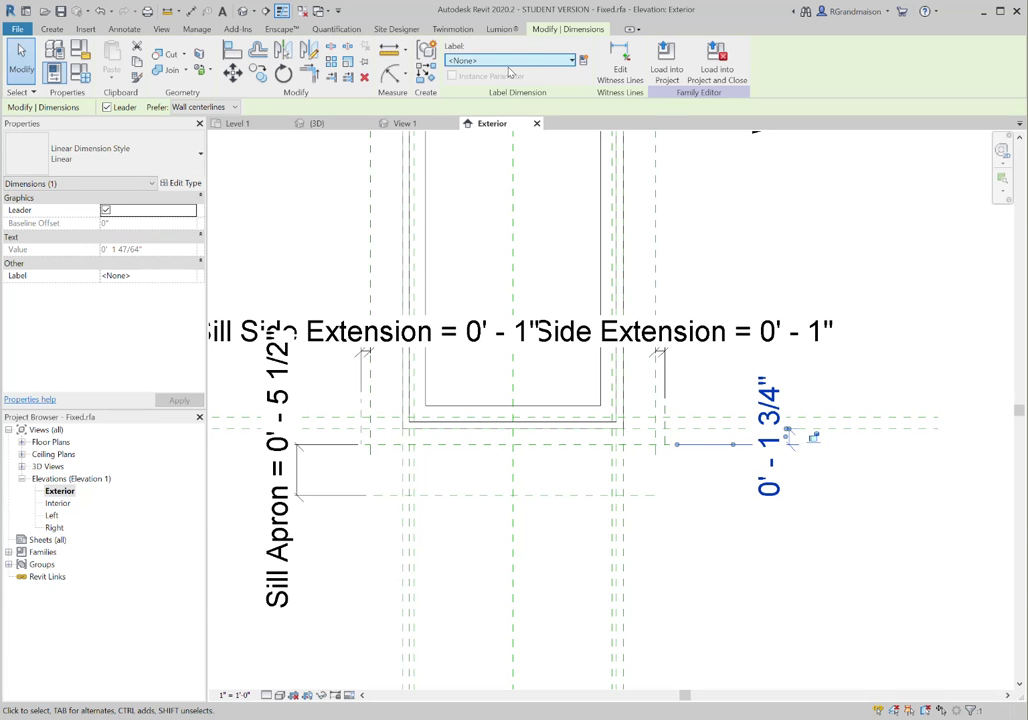
click(584, 62)
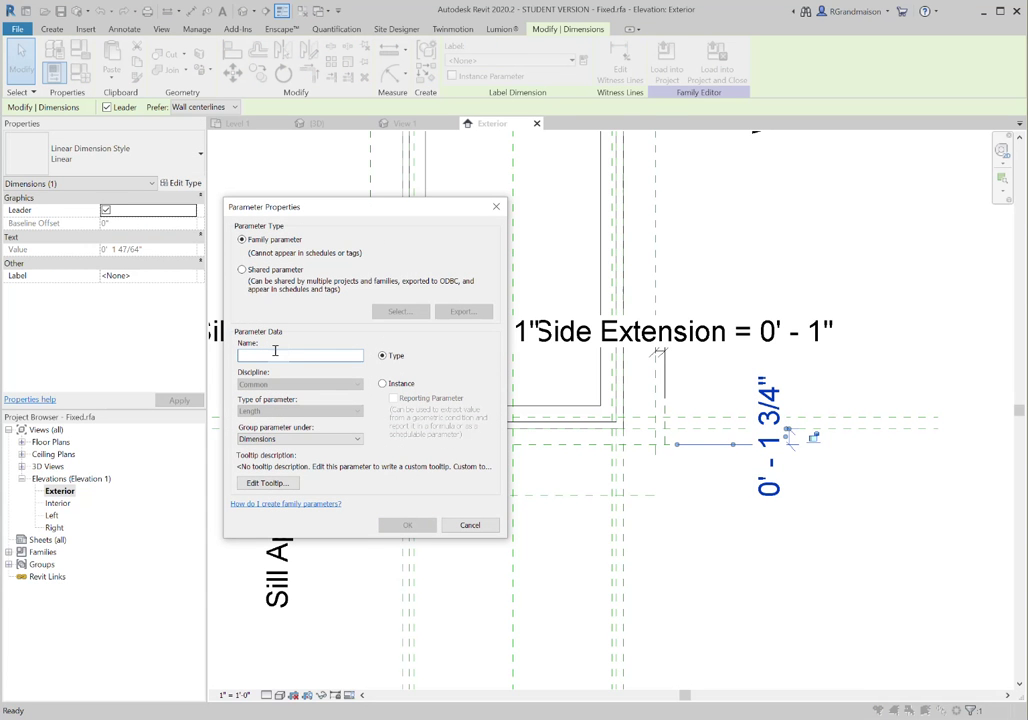
text(Sill Extension)
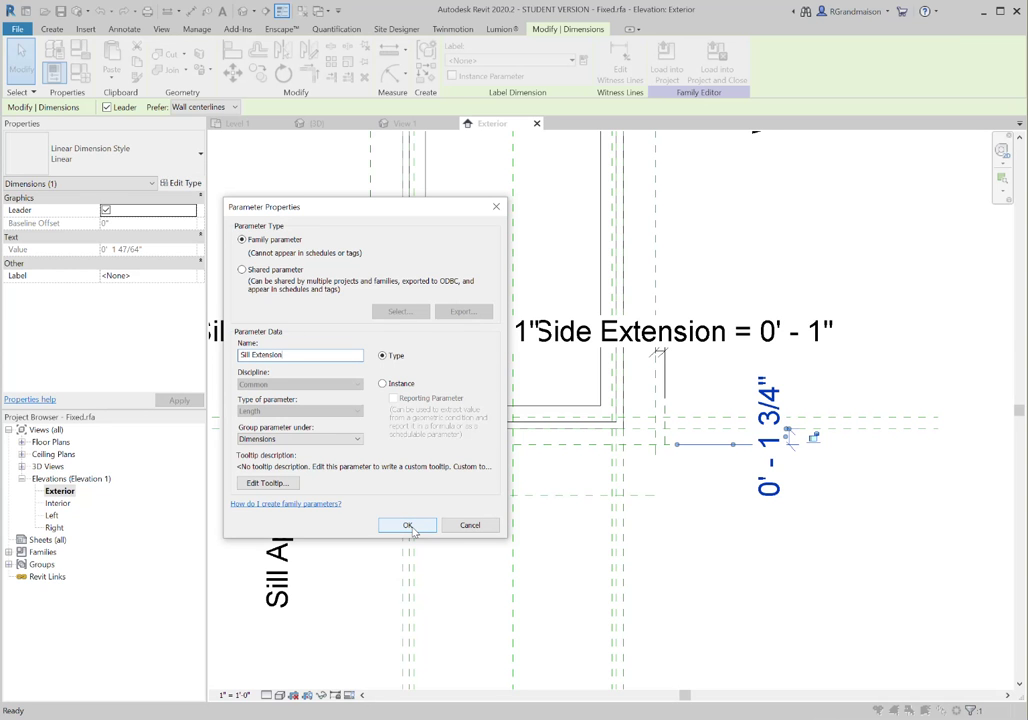
drag(310, 356, 253, 358)
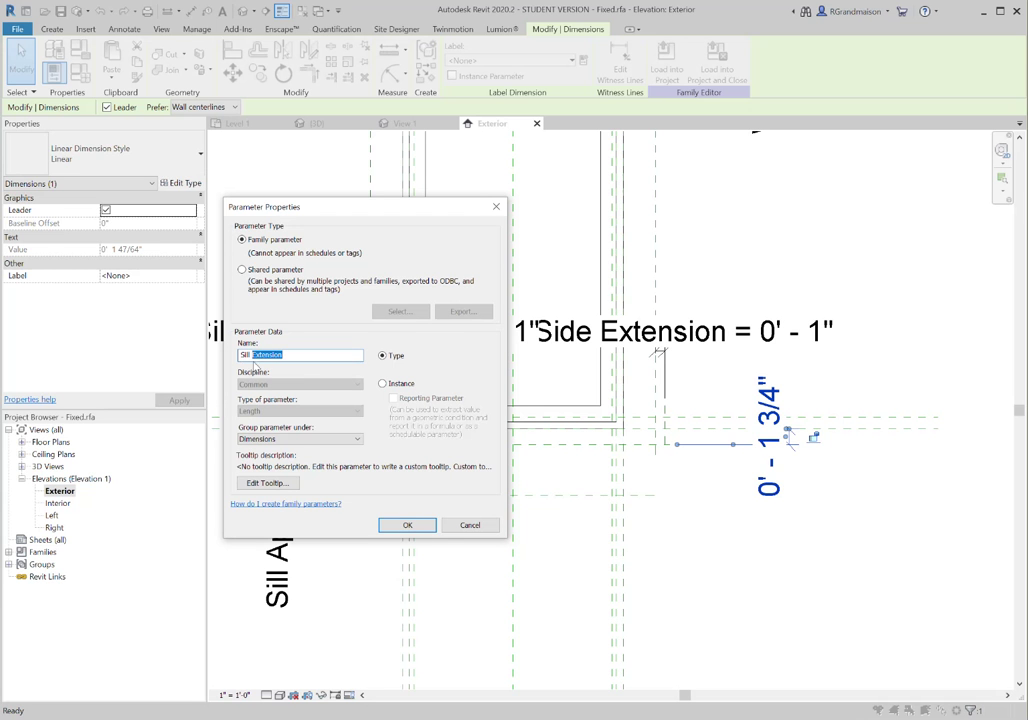
text(Thickness)
key(Return)
click(433, 247)
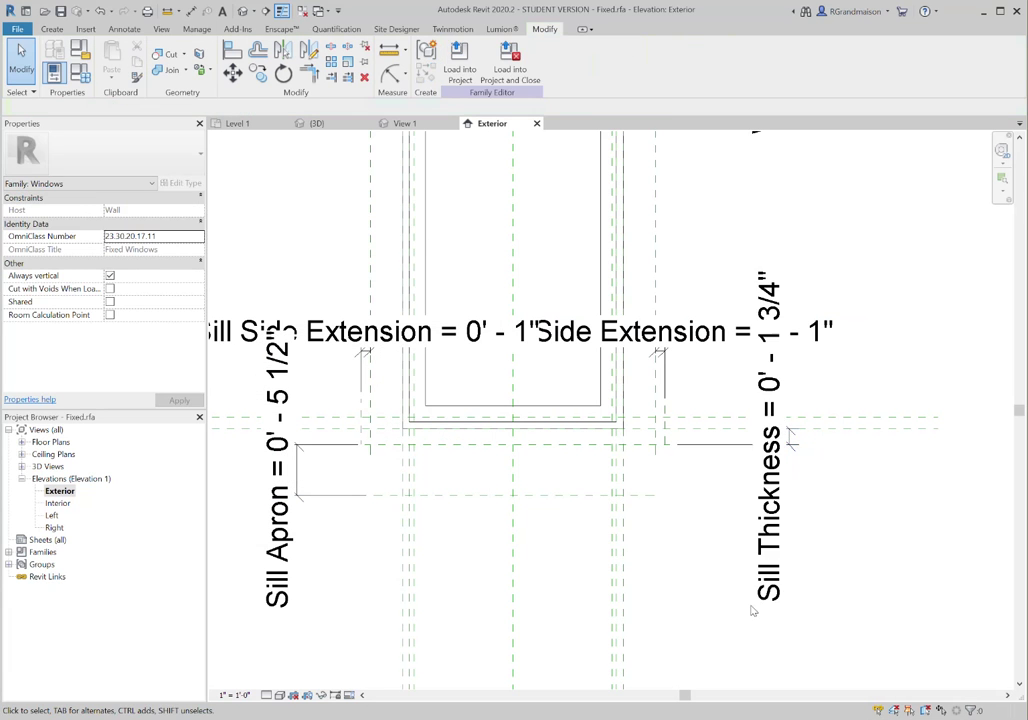
Set the Sill Thickness dimension to 0' - 2".
click(768, 348)
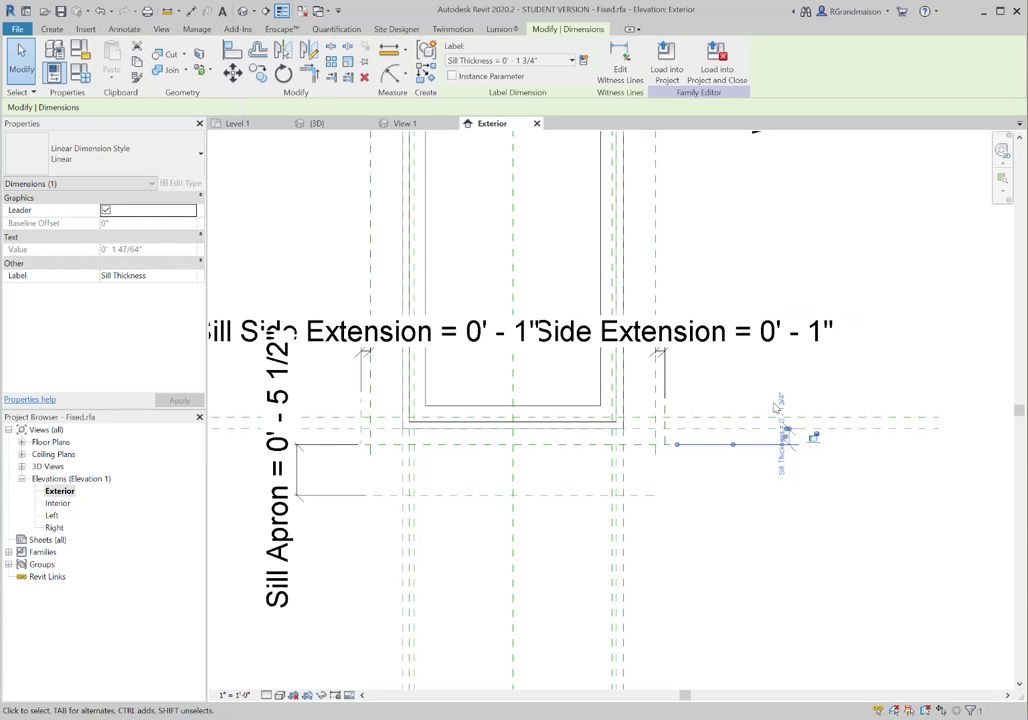
click(783, 430)
text(0' - 2)
key(Return)
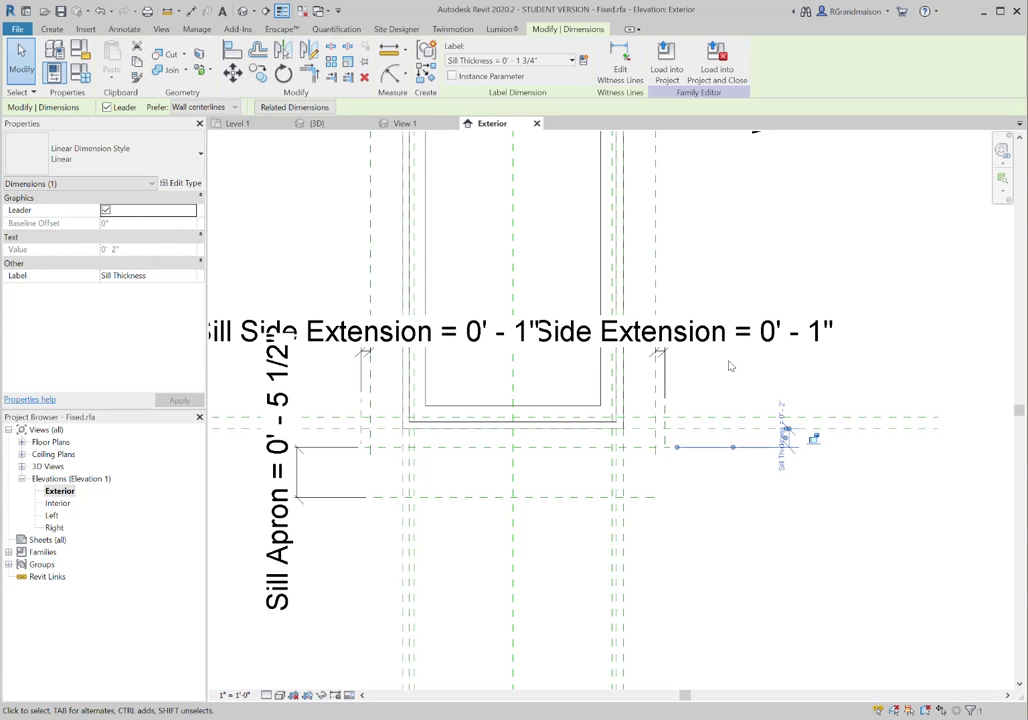
key(Escape)
Open the family types beside the elevation and apply the 16" x 24" type to test the reference planes.
scroll(678, 483, down, 2)
middle_drag(678, 483, 637, 664)
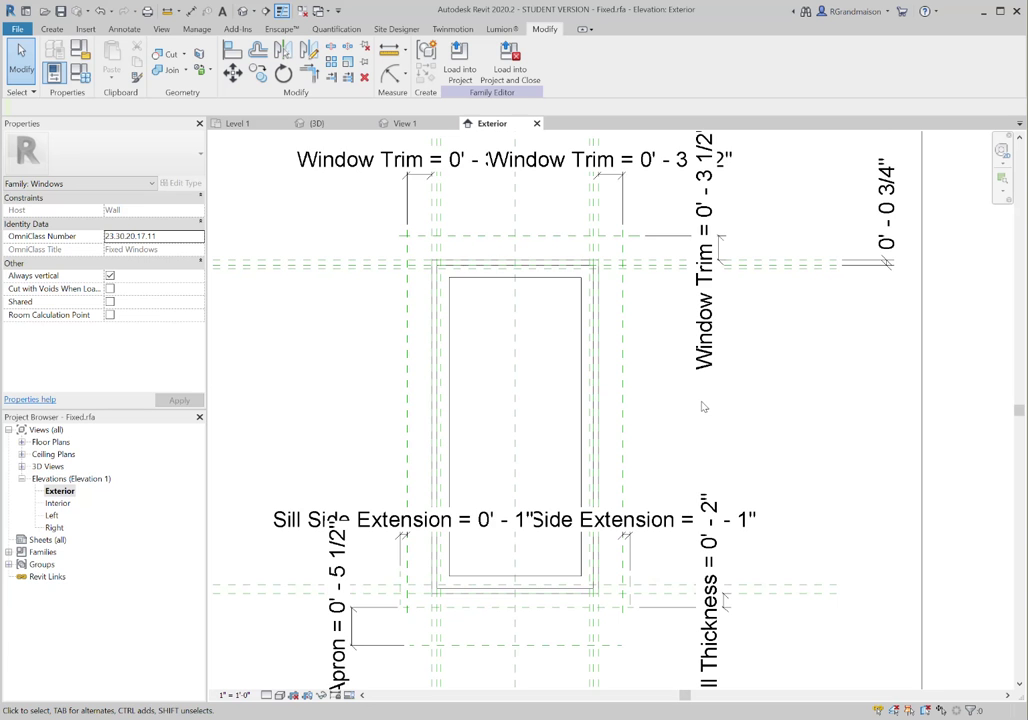
scroll(703, 407, down, 4)
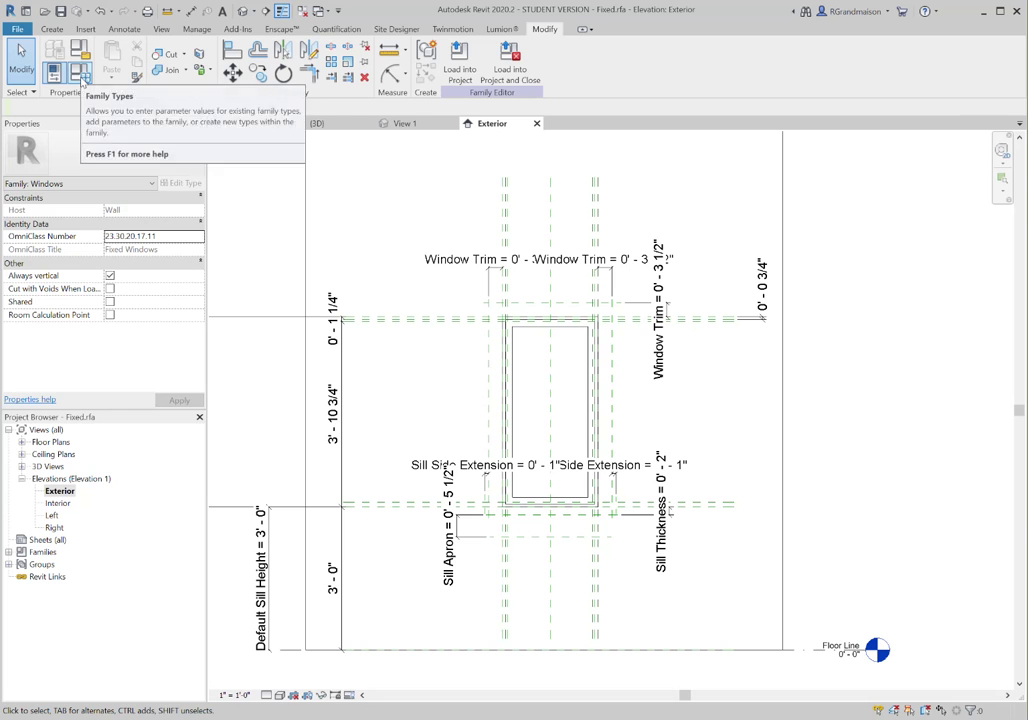
click(81, 80)
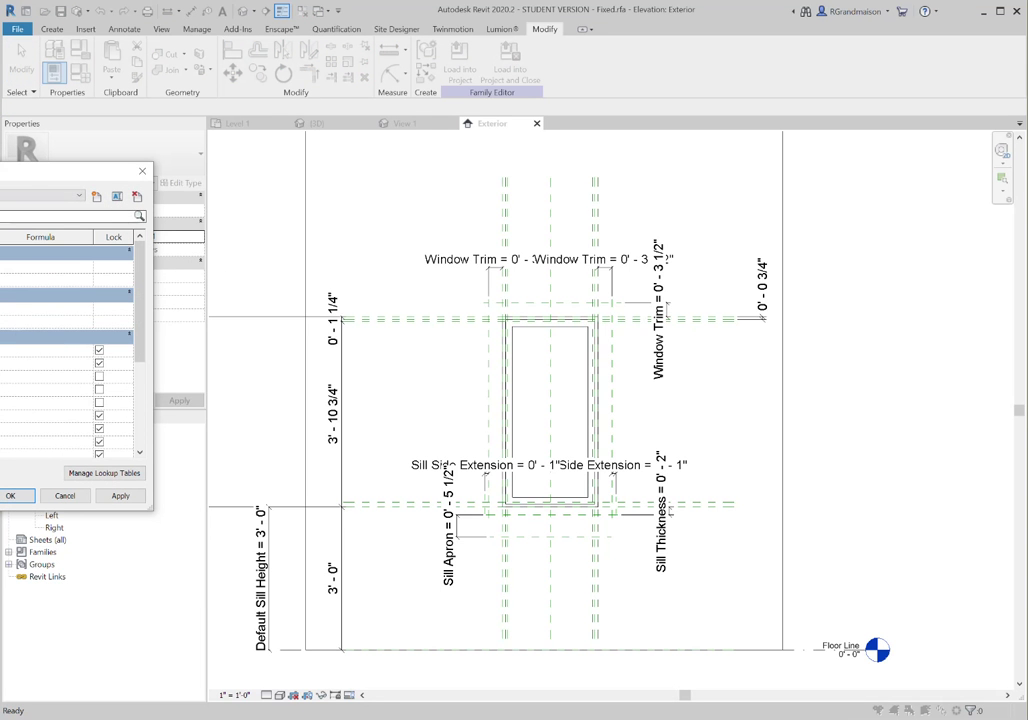
drag(55, 176, 484, 20)
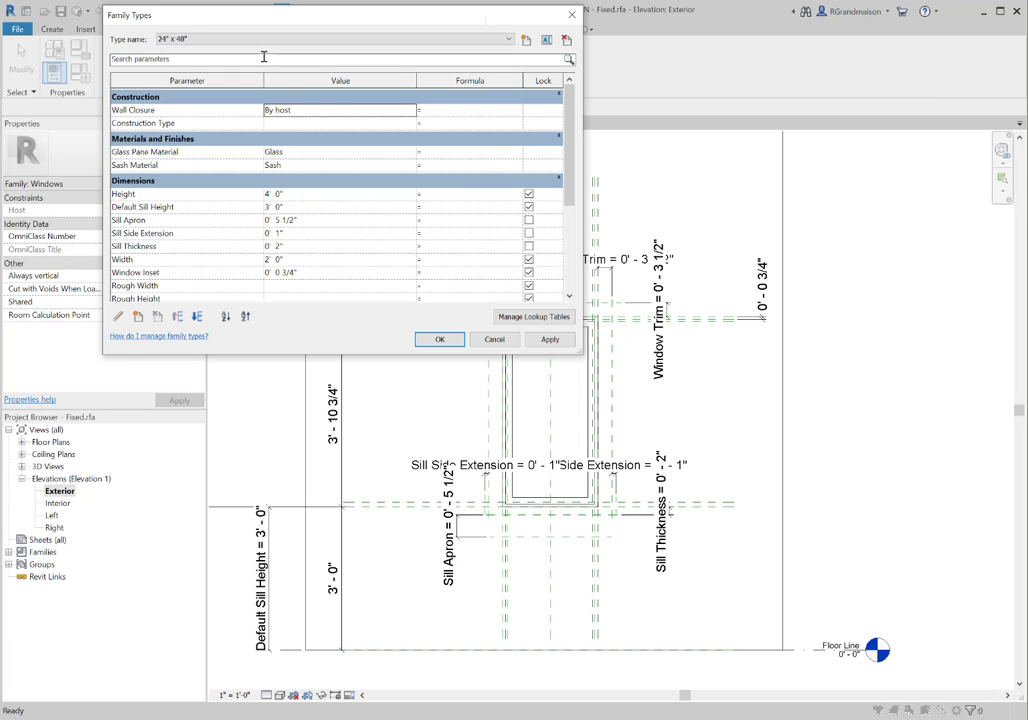
drag(404, 17, 339, 12)
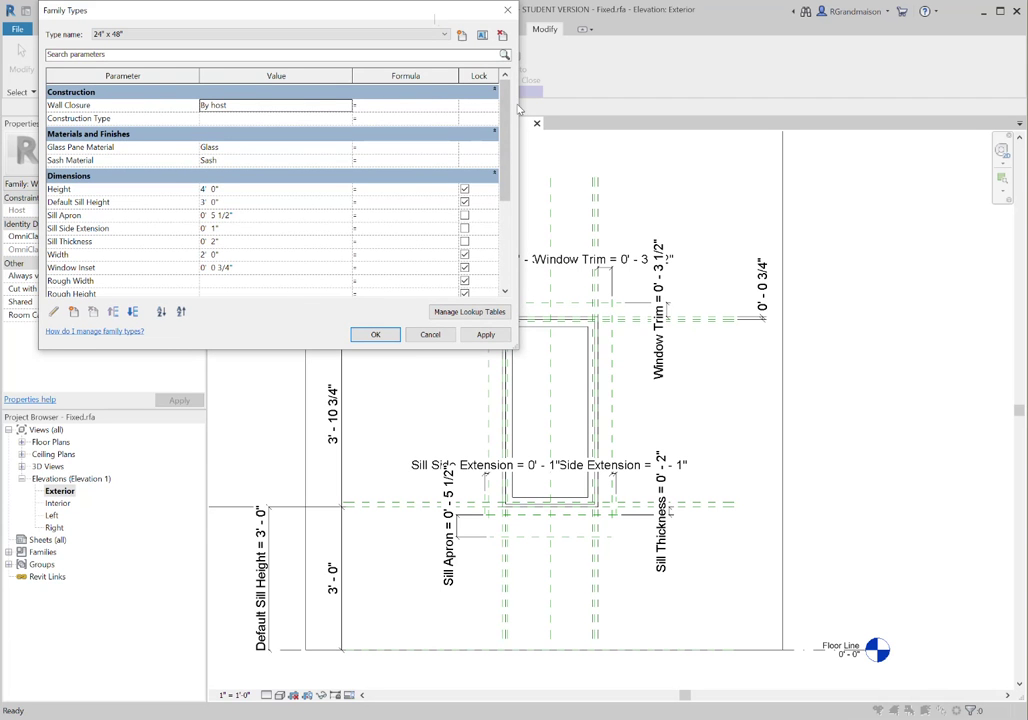
drag(518, 150, 399, 150)
drag(270, 12, 264, 93)
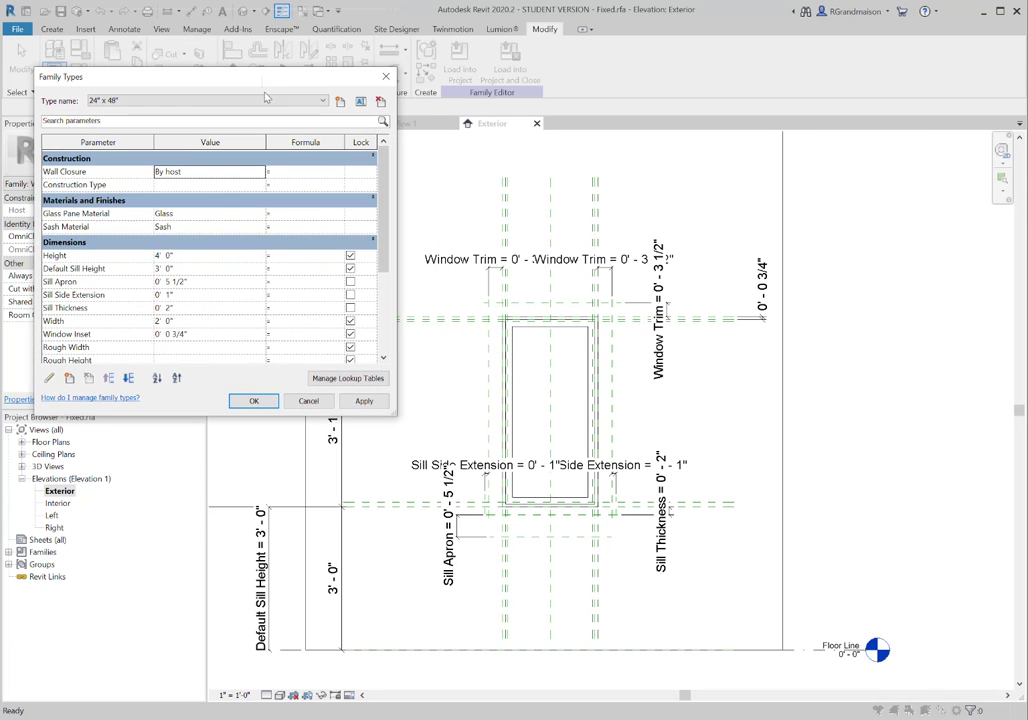
click(322, 101)
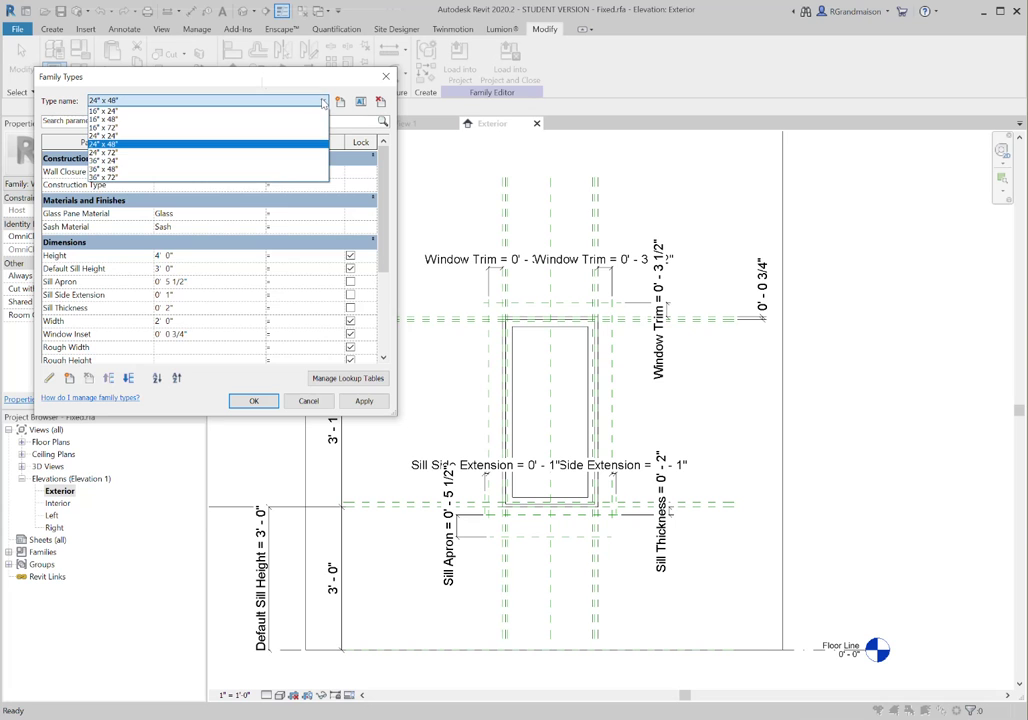
click(120, 112)
click(367, 402)
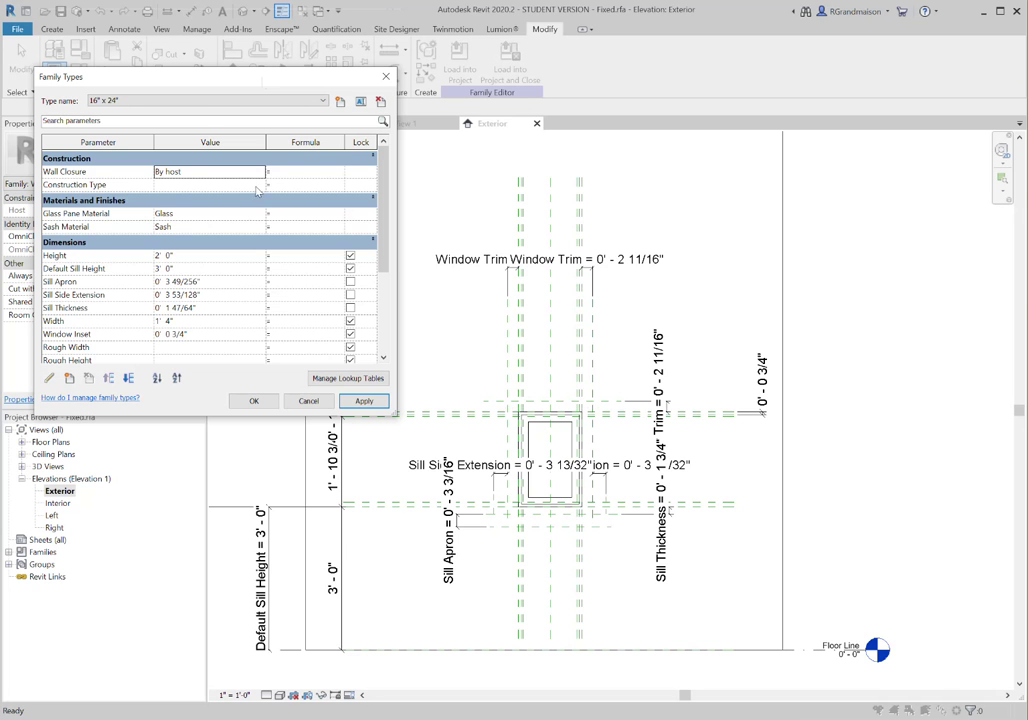
Flex the family by applying the 36" x 48" and 24" x 72" types, and close the family types.
click(206, 102)
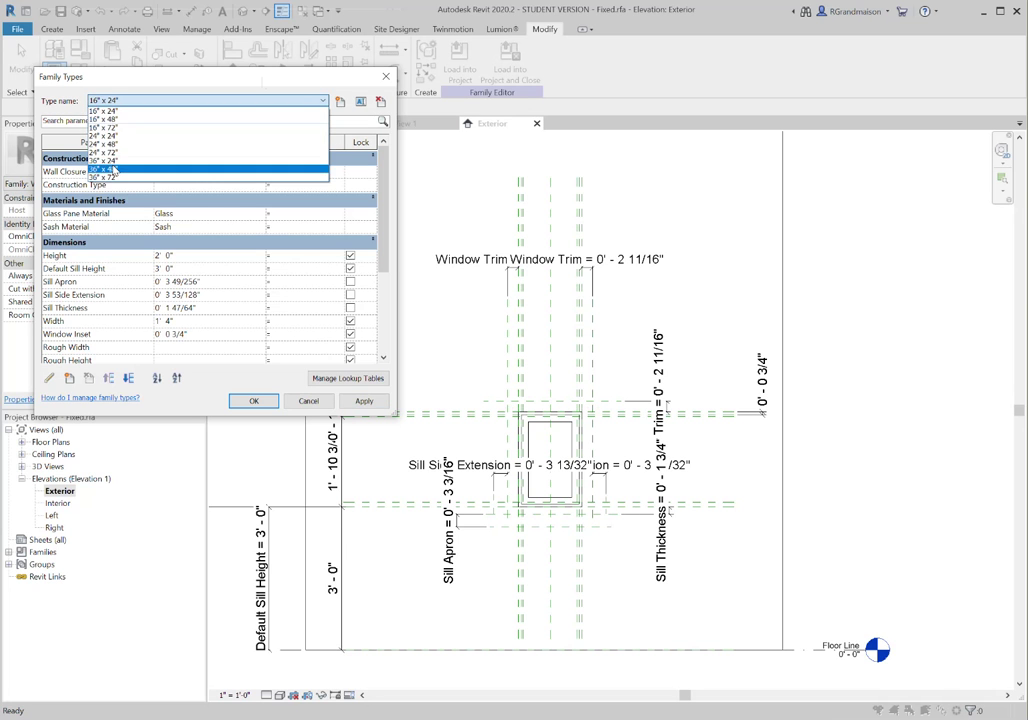
click(150, 136)
click(380, 404)
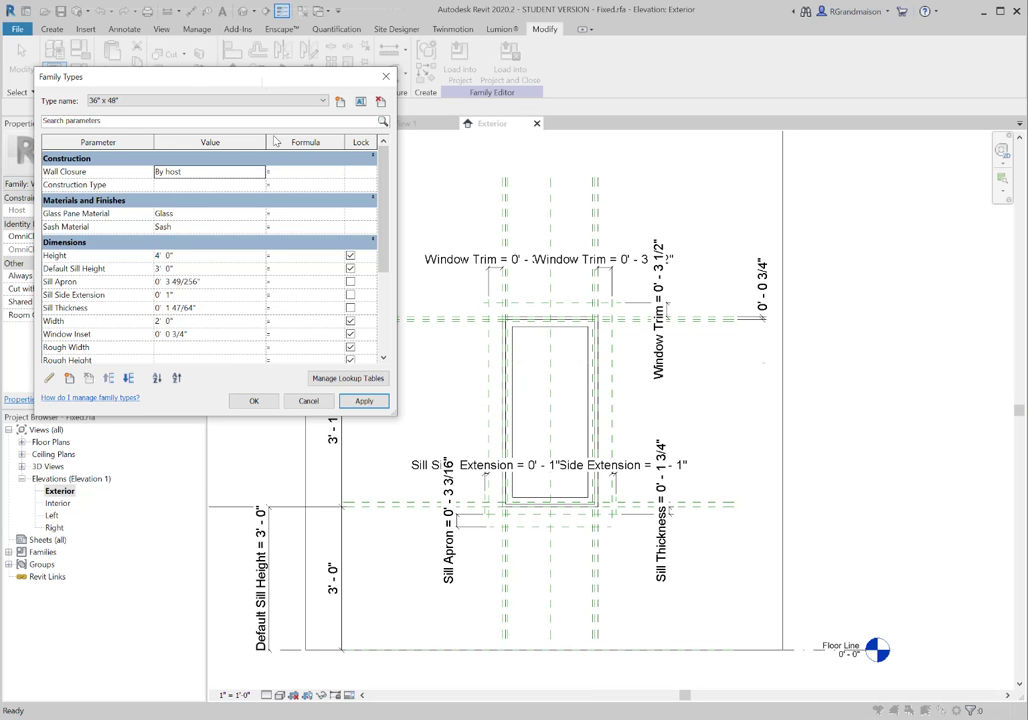
click(184, 102)
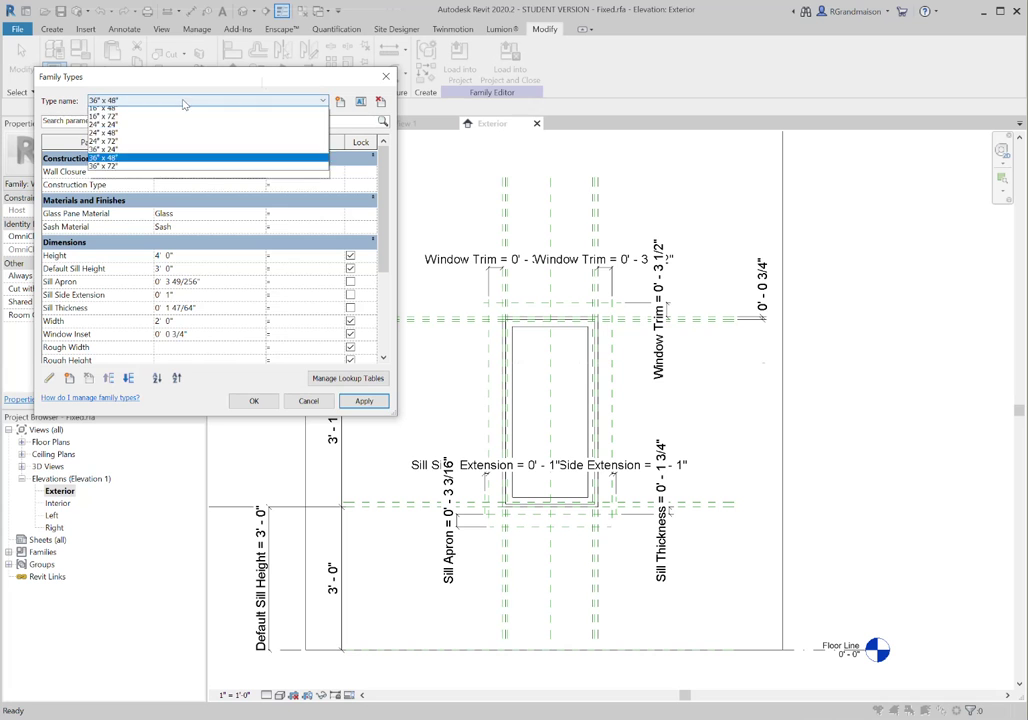
click(133, 141)
click(363, 401)
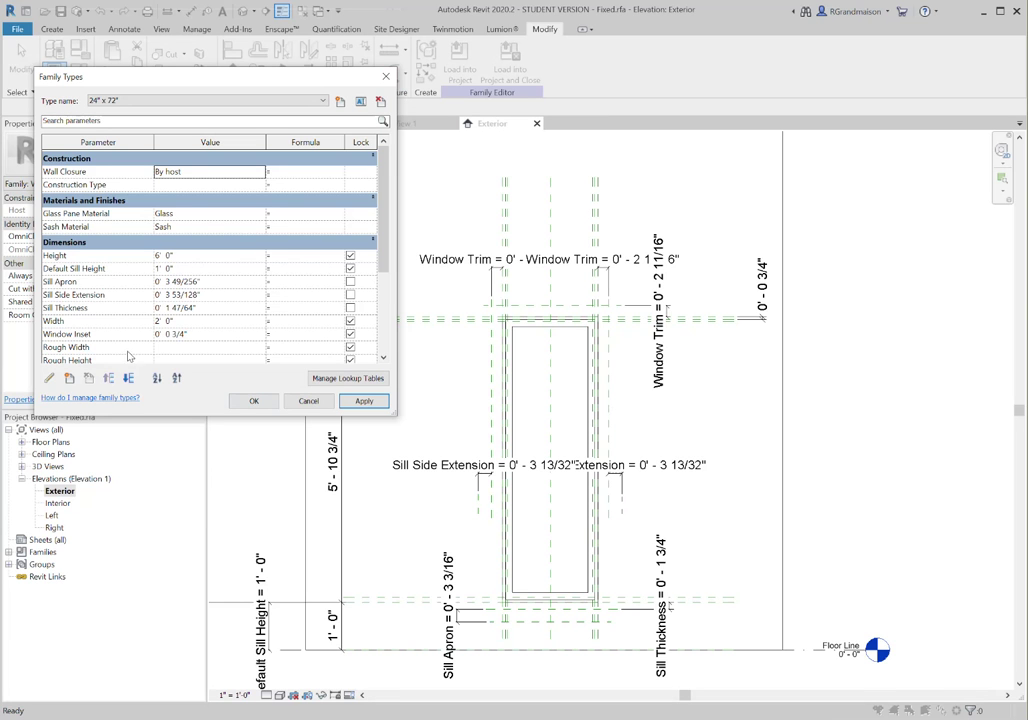
click(386, 77)
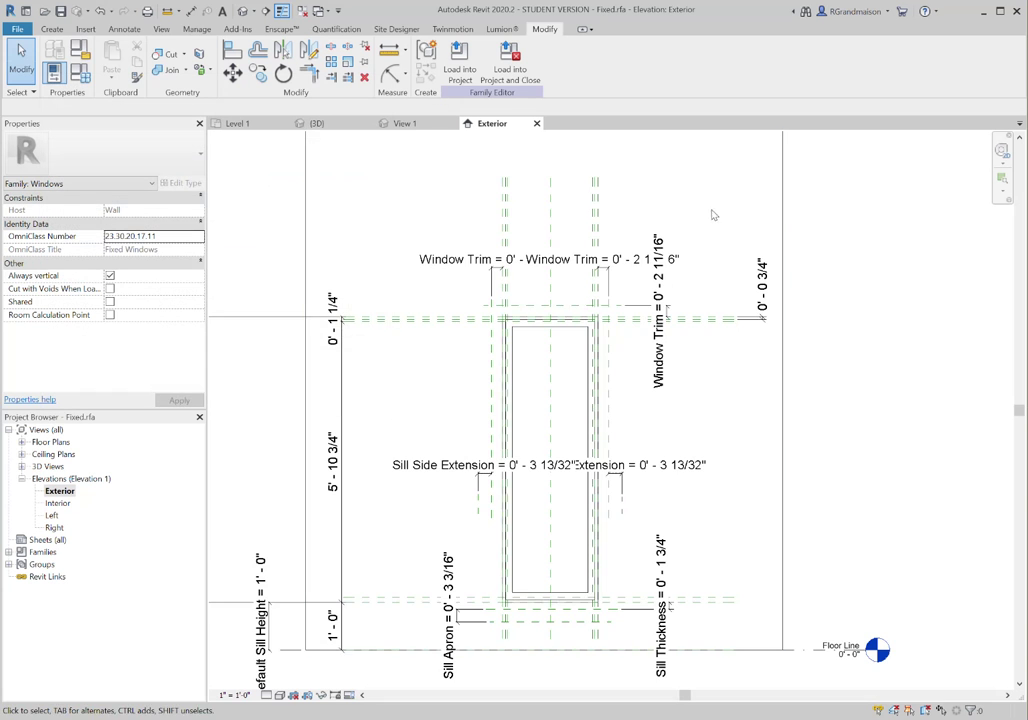
Switch the window family back to the 24" x 48" type and accept the family types.
scroll(640, 300, up, 4)
middle_drag(661, 271, 683, 350)
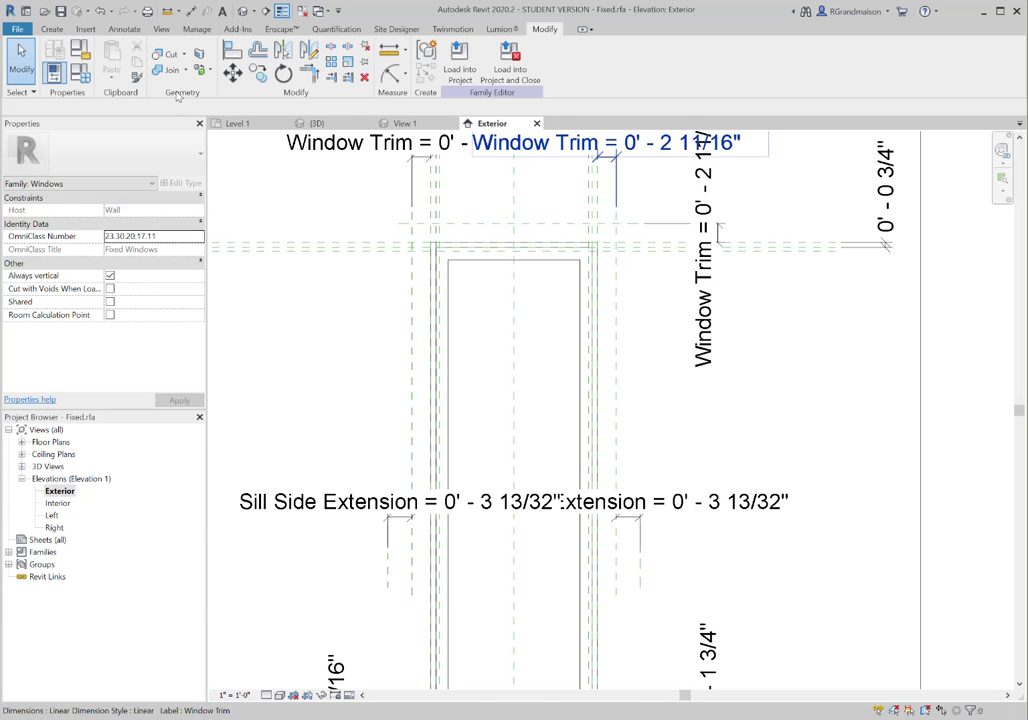
middle_drag(366, 218, 362, 314)
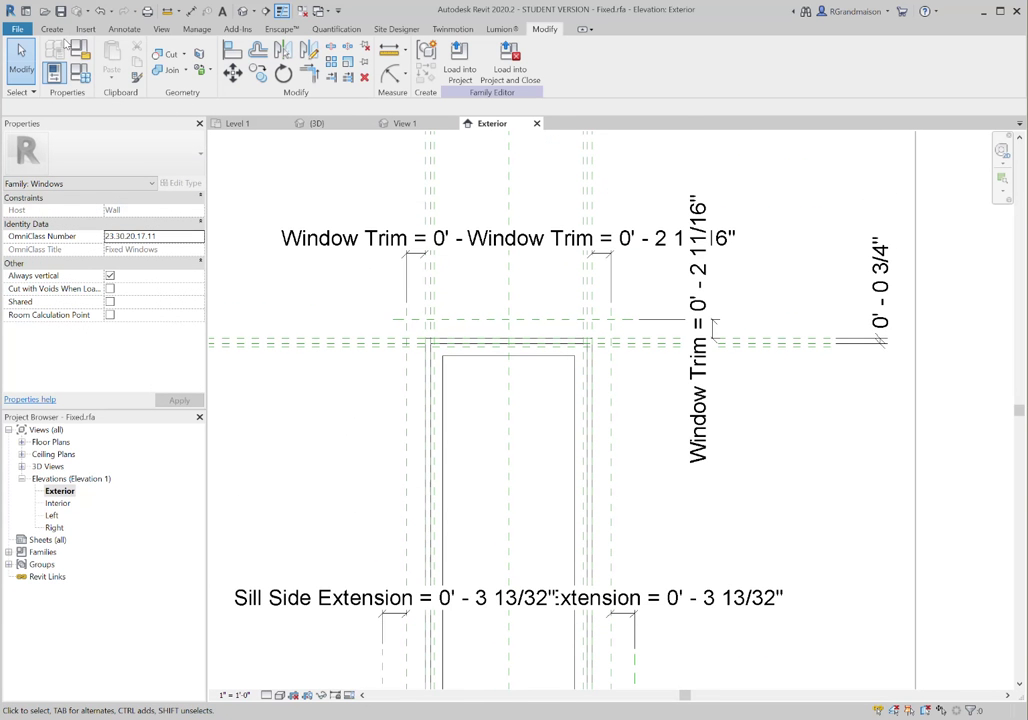
click(79, 73)
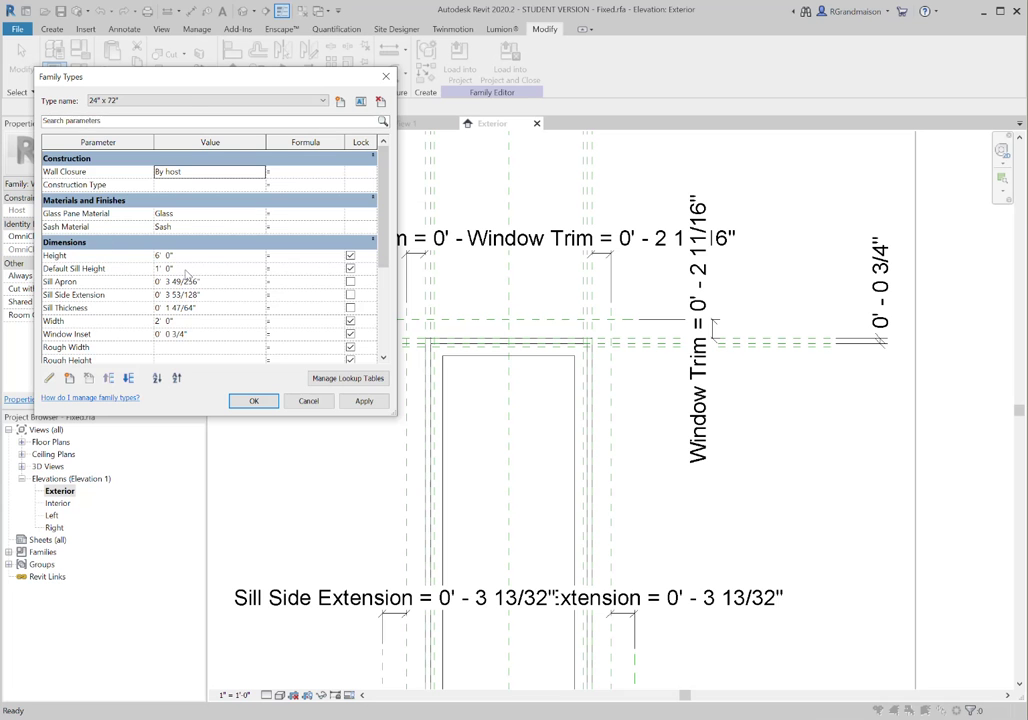
click(157, 101)
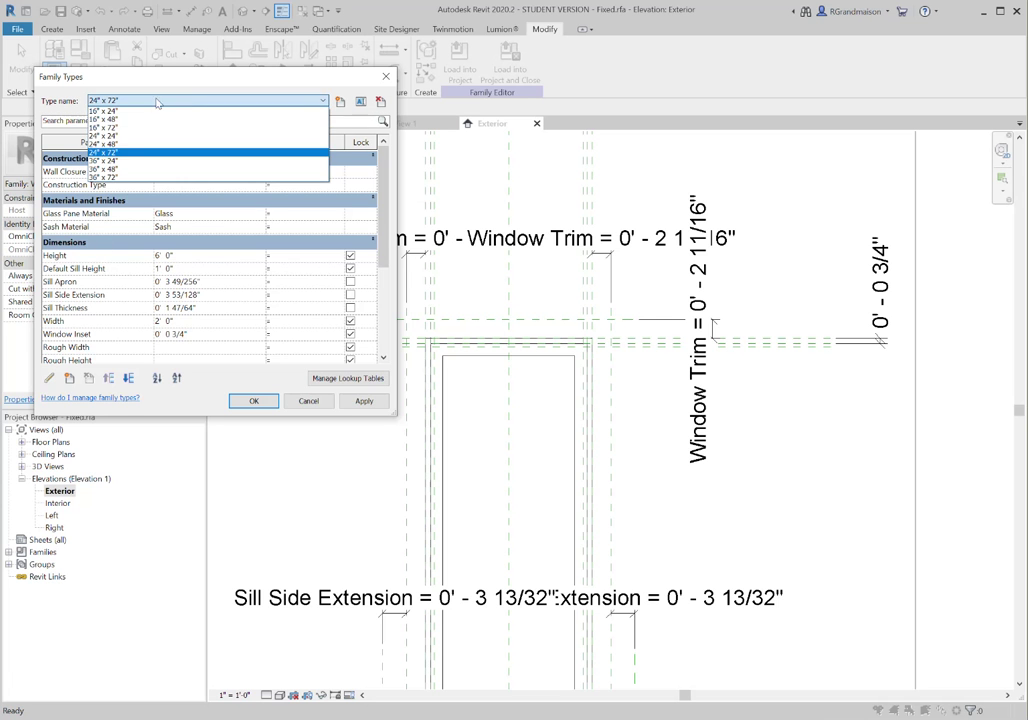
click(104, 144)
click(254, 400)
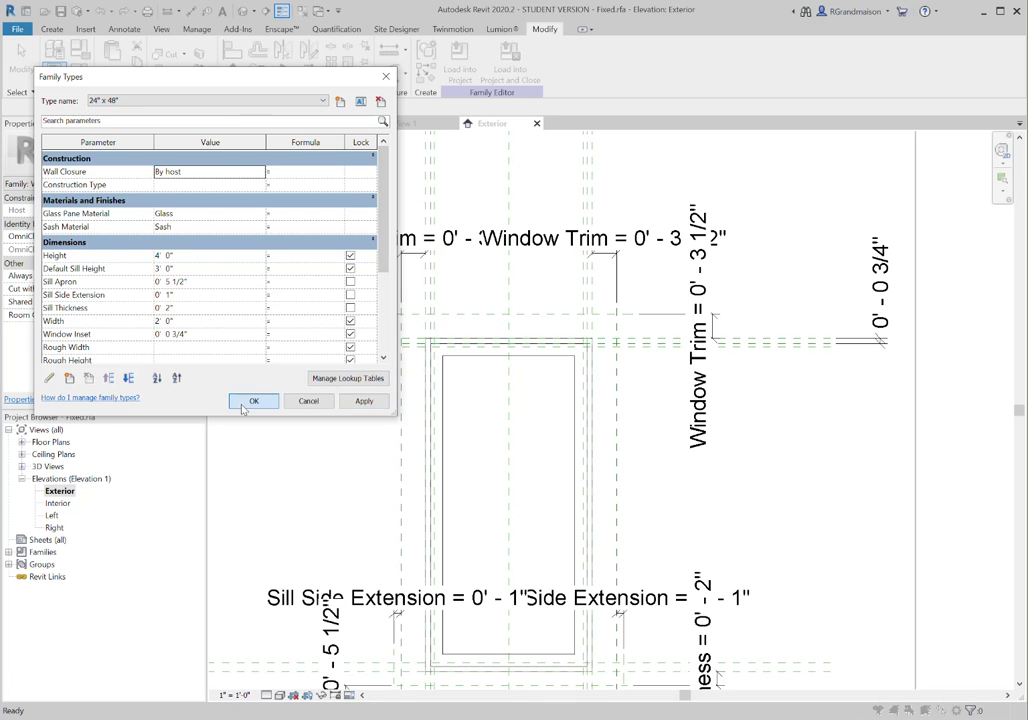
Set the work plane for new geometry by picking the exterior face of the wall.
middle_drag(764, 475, 732, 376)
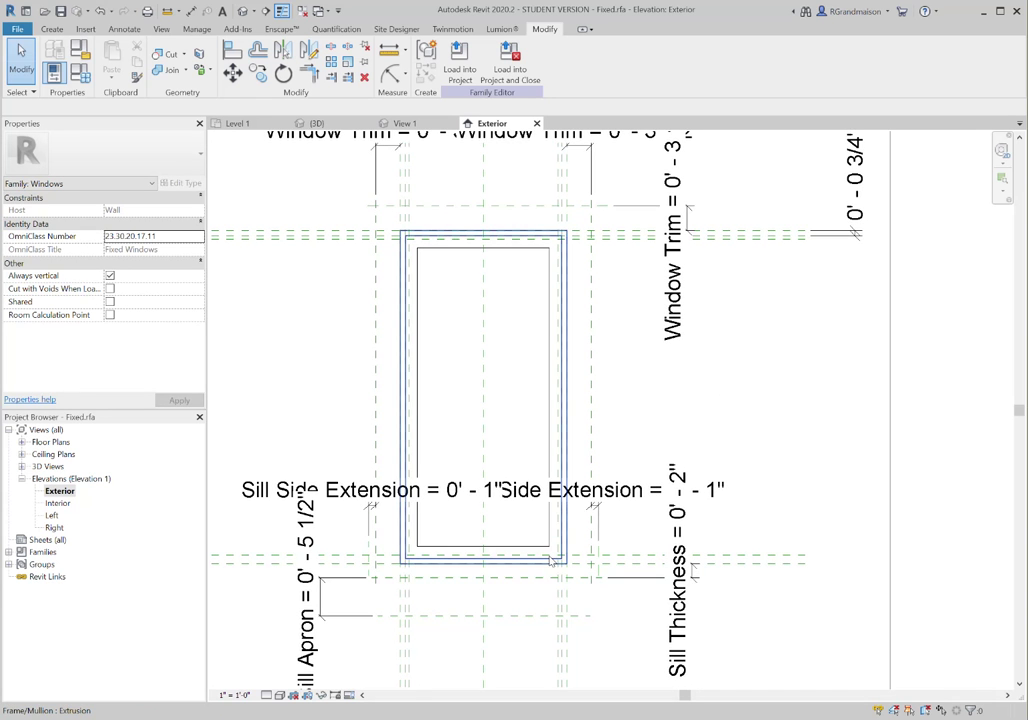
scroll(604, 411, down, 1)
middle_drag(622, 380, 602, 444)
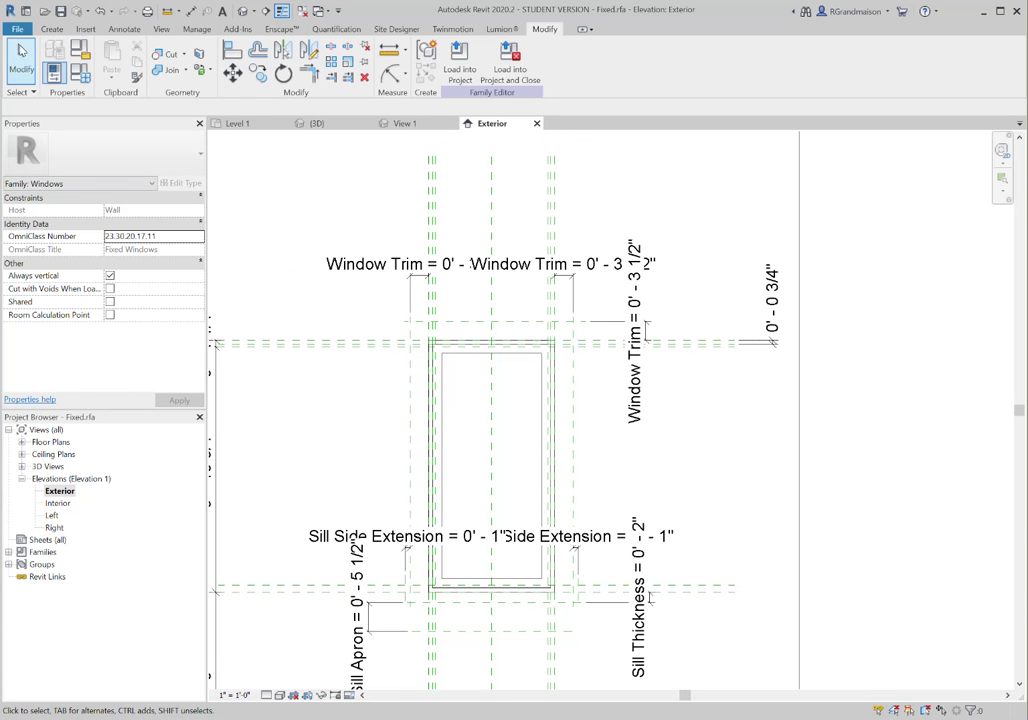
click(53, 29)
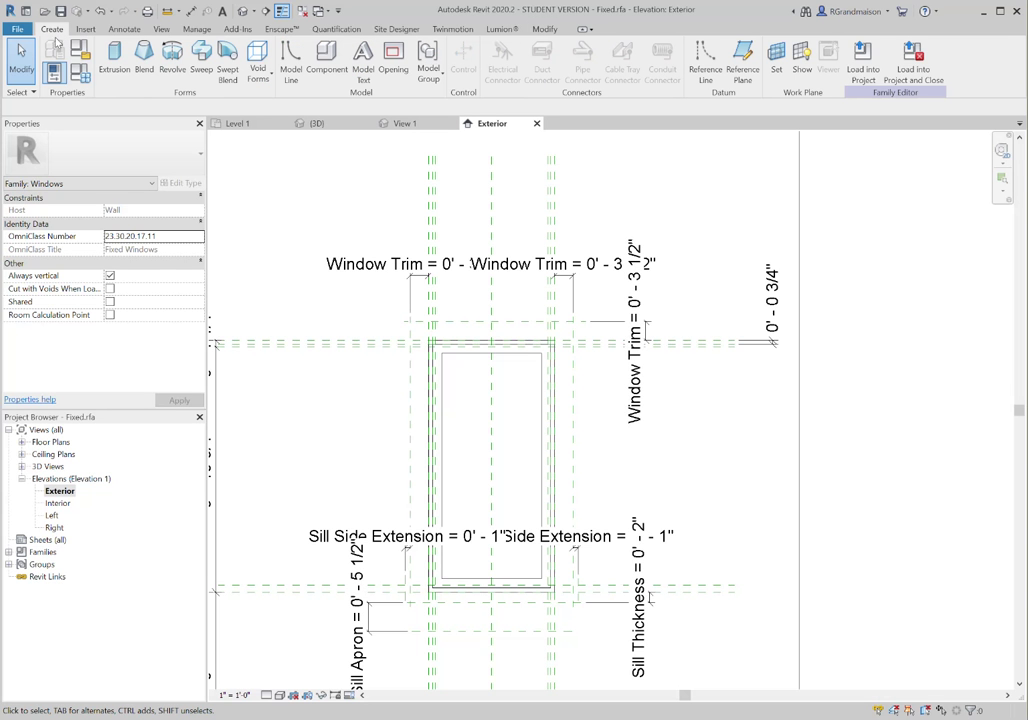
scroll(399, 260, down, 4)
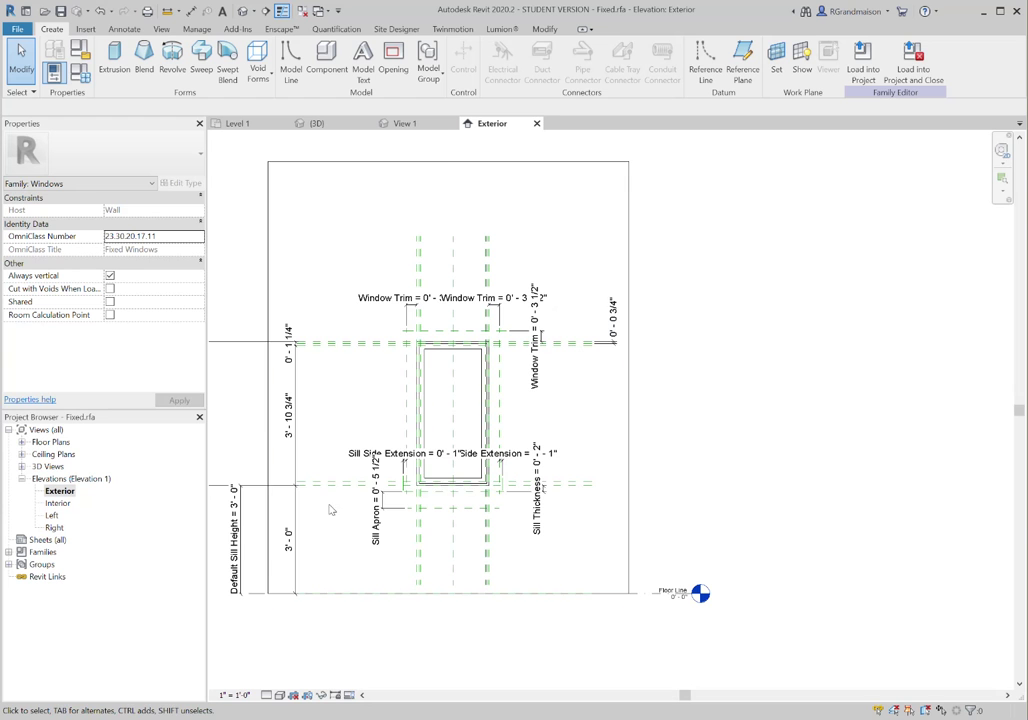
click(778, 60)
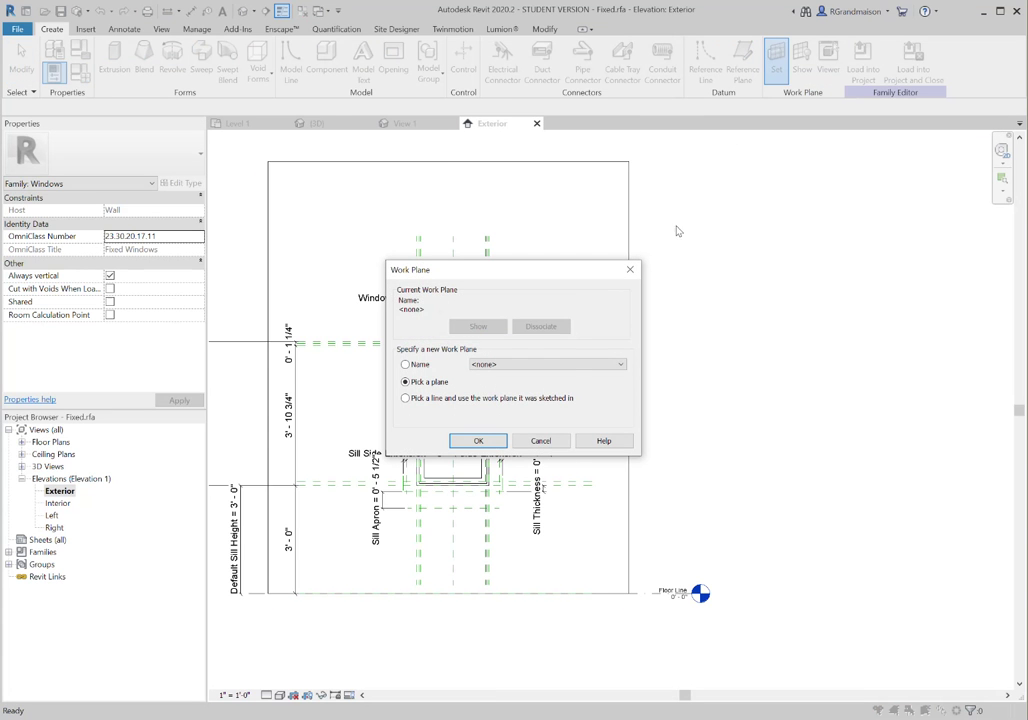
click(478, 443)
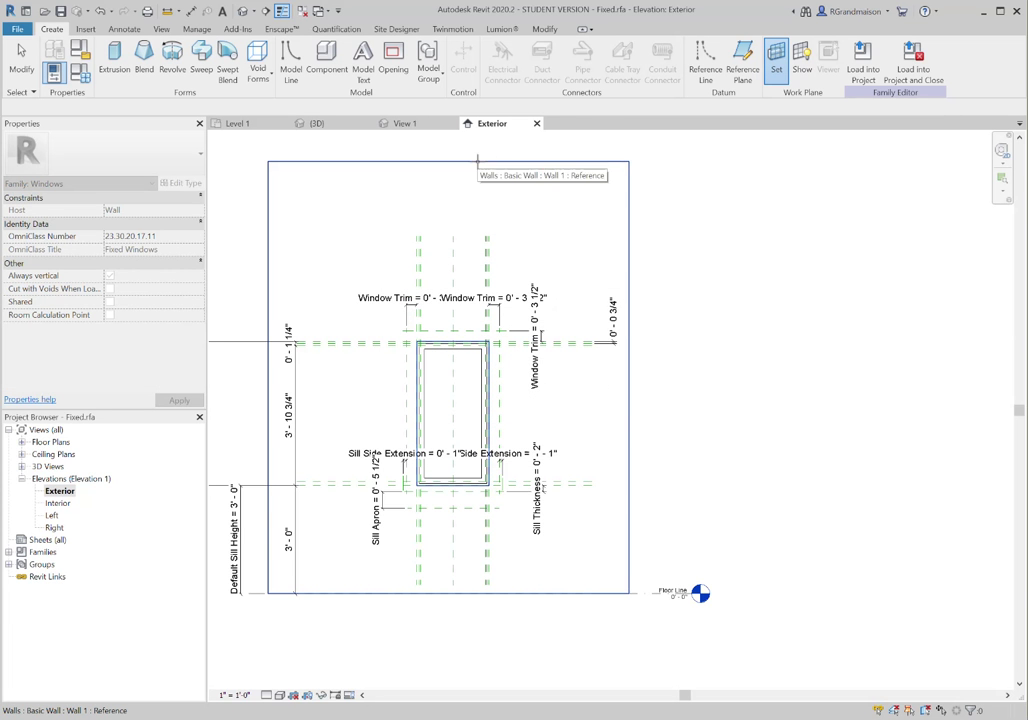
click(487, 161)
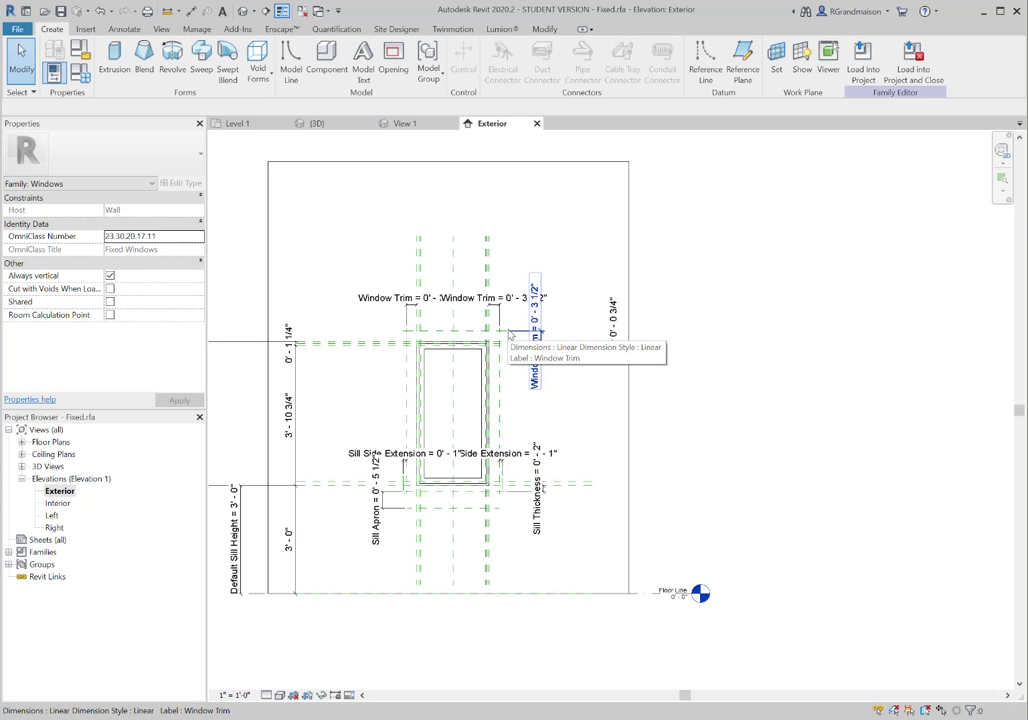
Start an extrusion sketch with locked picked lines along the upper window trim plane and the window's top reference plane.
click(117, 59)
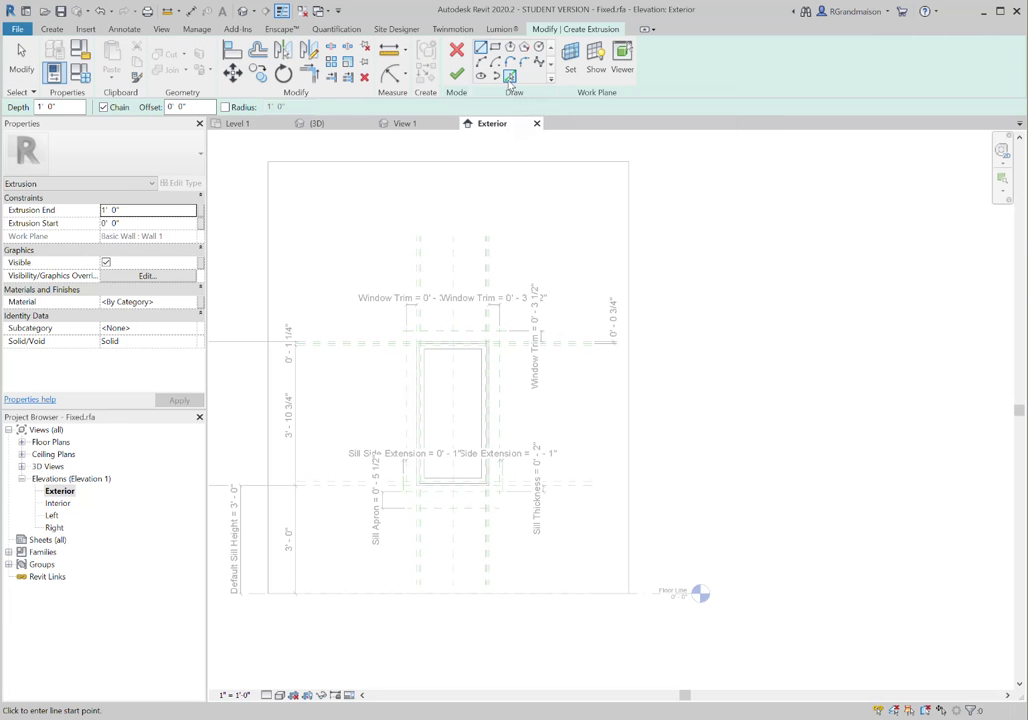
scroll(452, 419, up, 4)
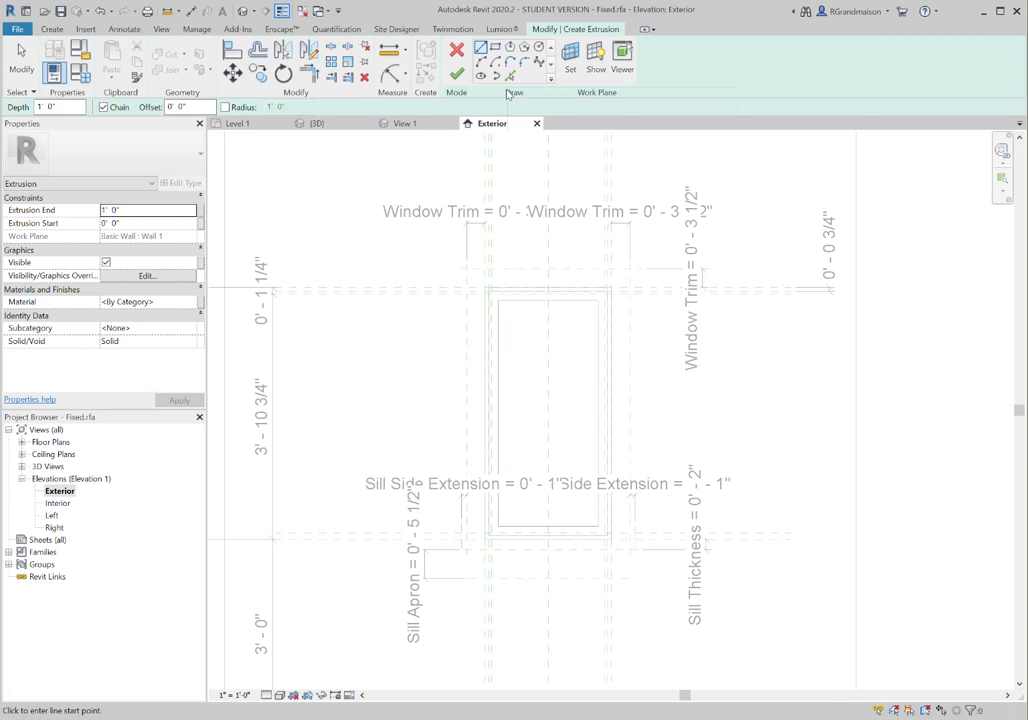
click(510, 77)
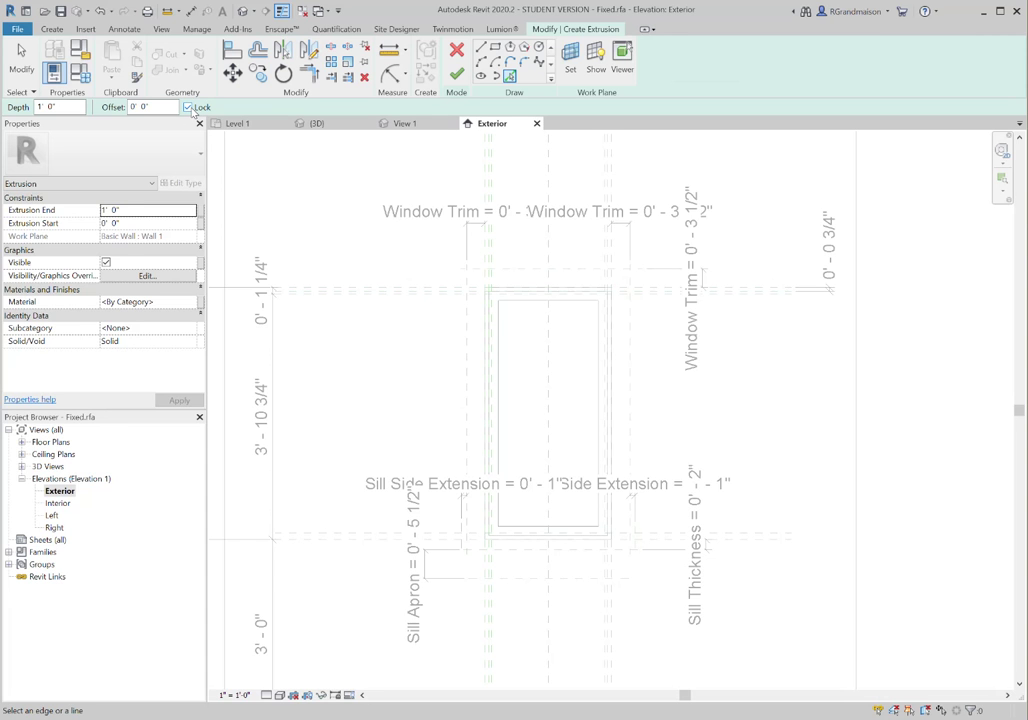
middle_drag(428, 223, 353, 180)
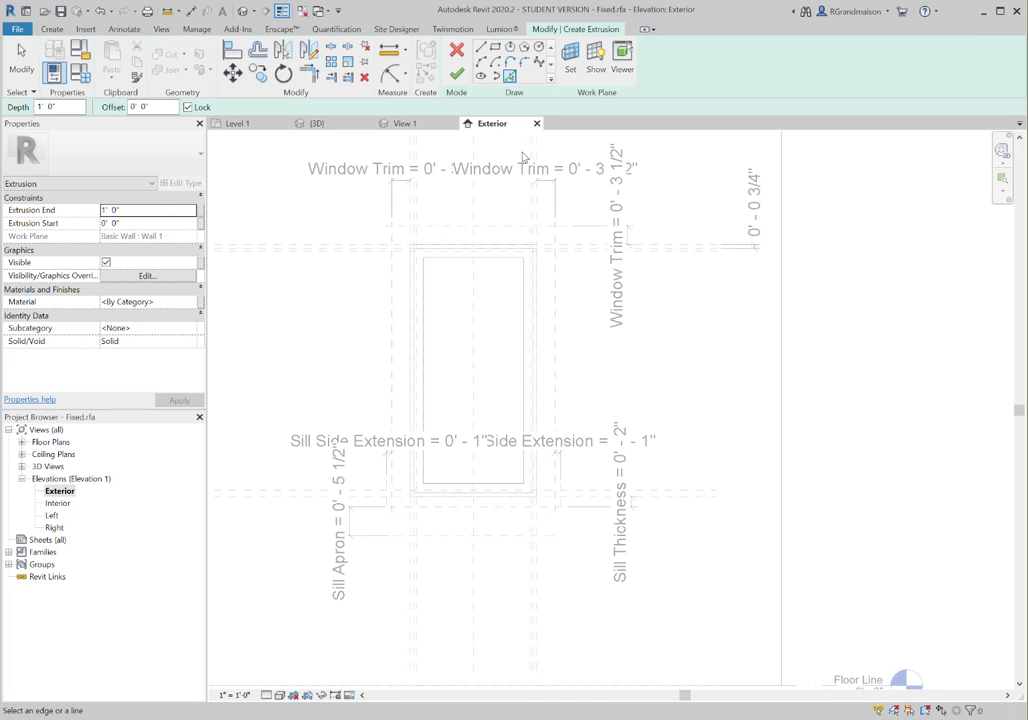
click(447, 229)
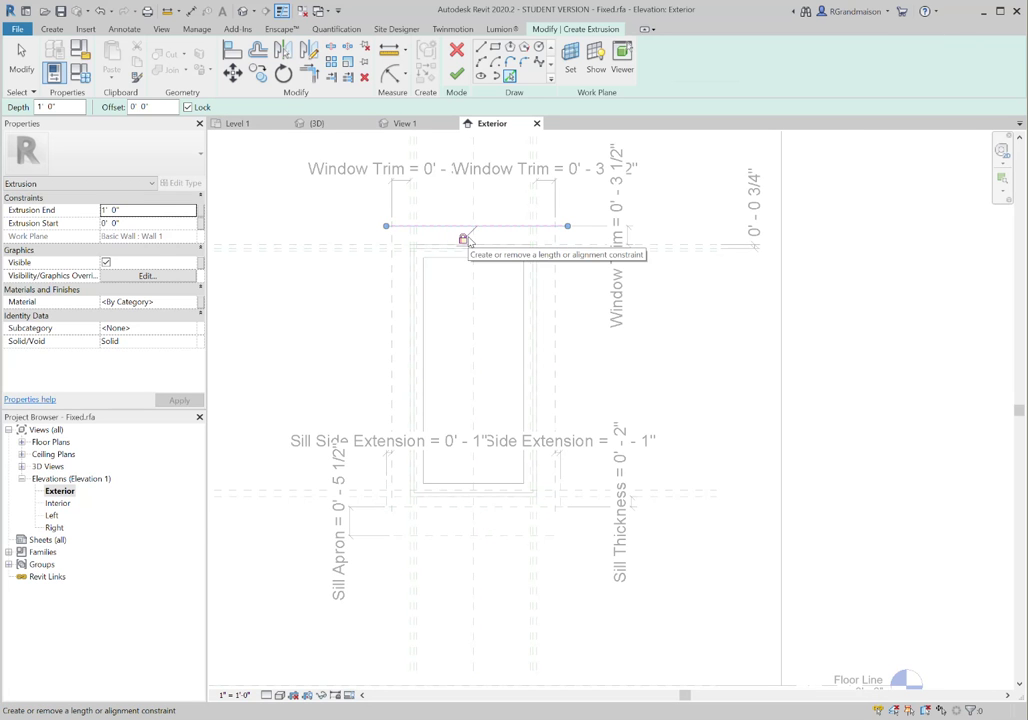
click(464, 239)
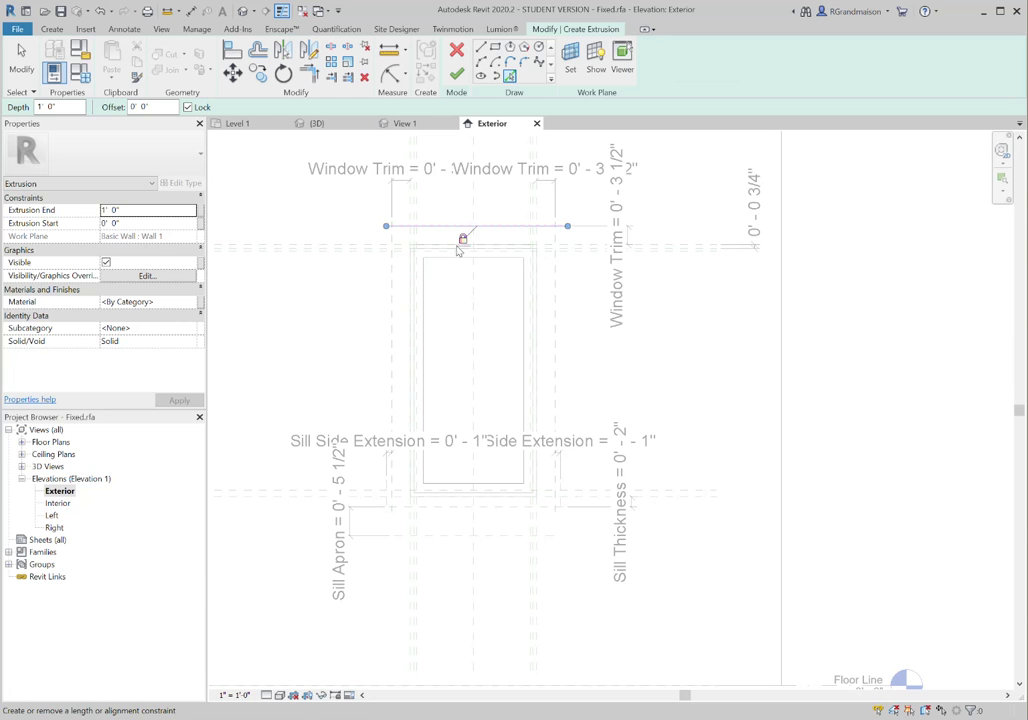
click(364, 246)
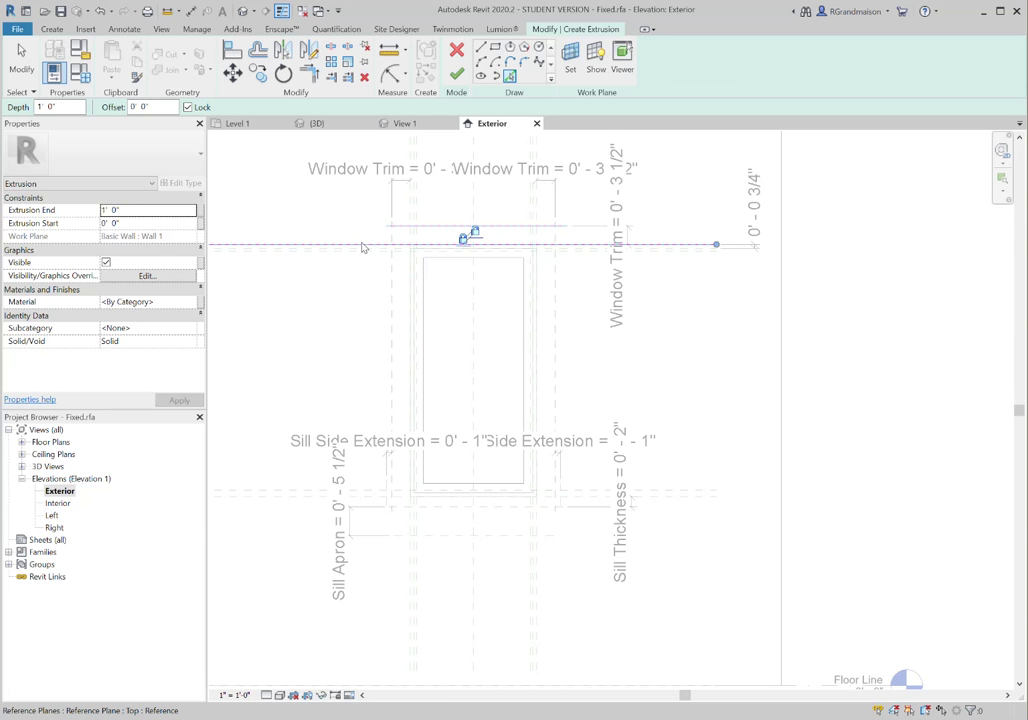
Add locked sketch lines along the outer trim planes and the window edge planes on both sides.
click(393, 284)
click(409, 216)
click(537, 217)
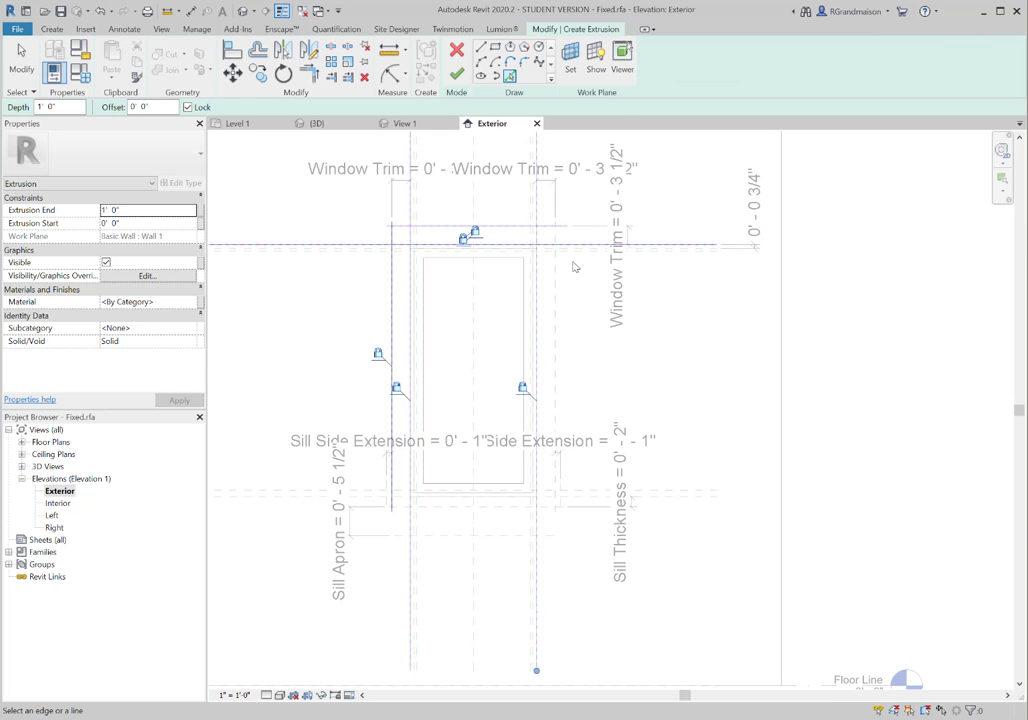
click(556, 230)
Add locked sketch lines along the sill apron's lower plane, the sill's lower plane and the window's bottom plane.
scroll(436, 560, up, 2)
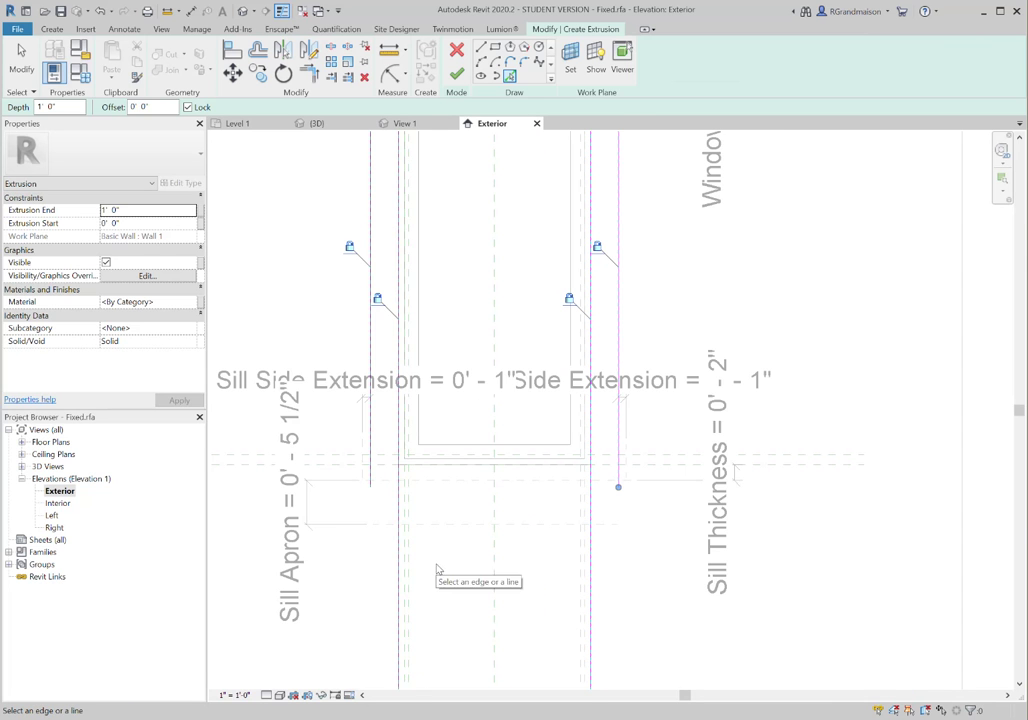
middle_drag(454, 523, 459, 557)
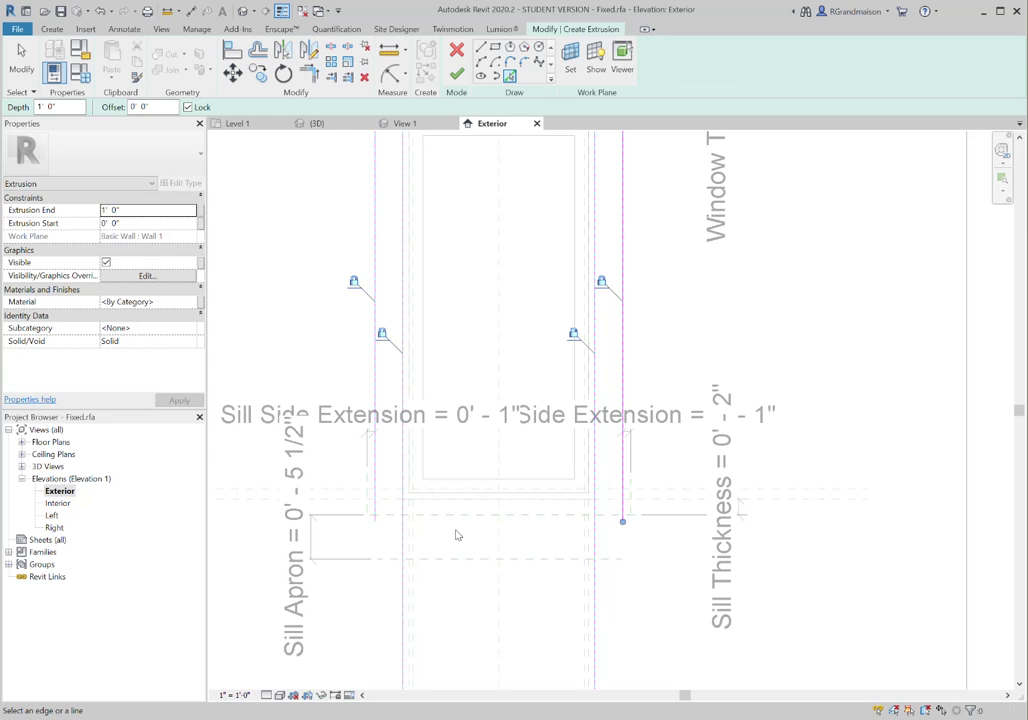
click(446, 562)
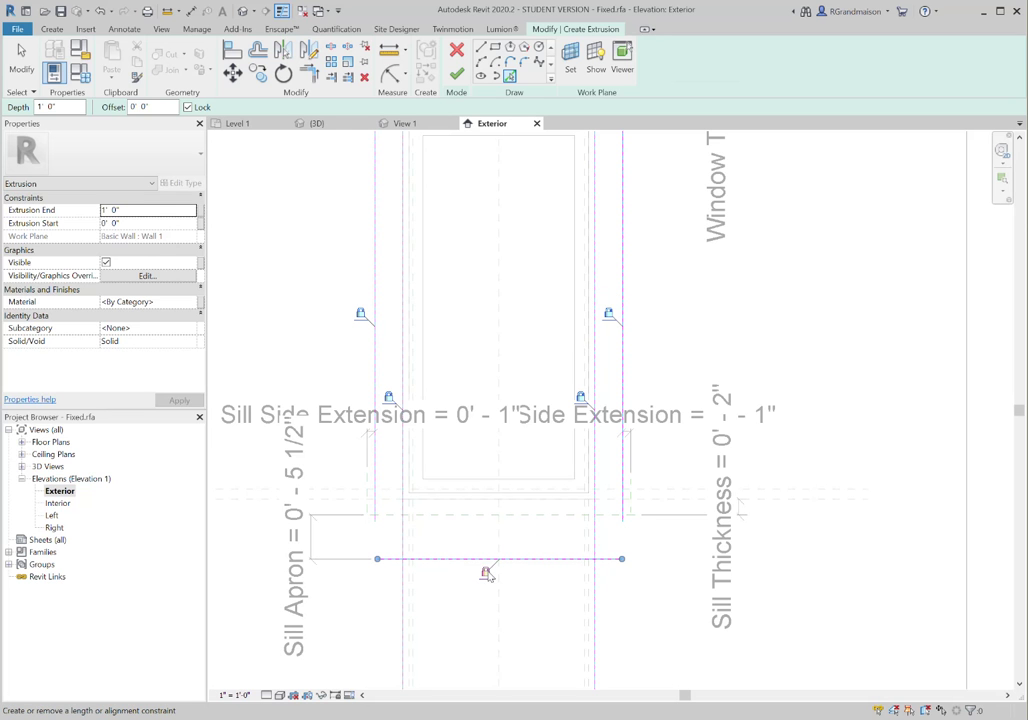
click(468, 517)
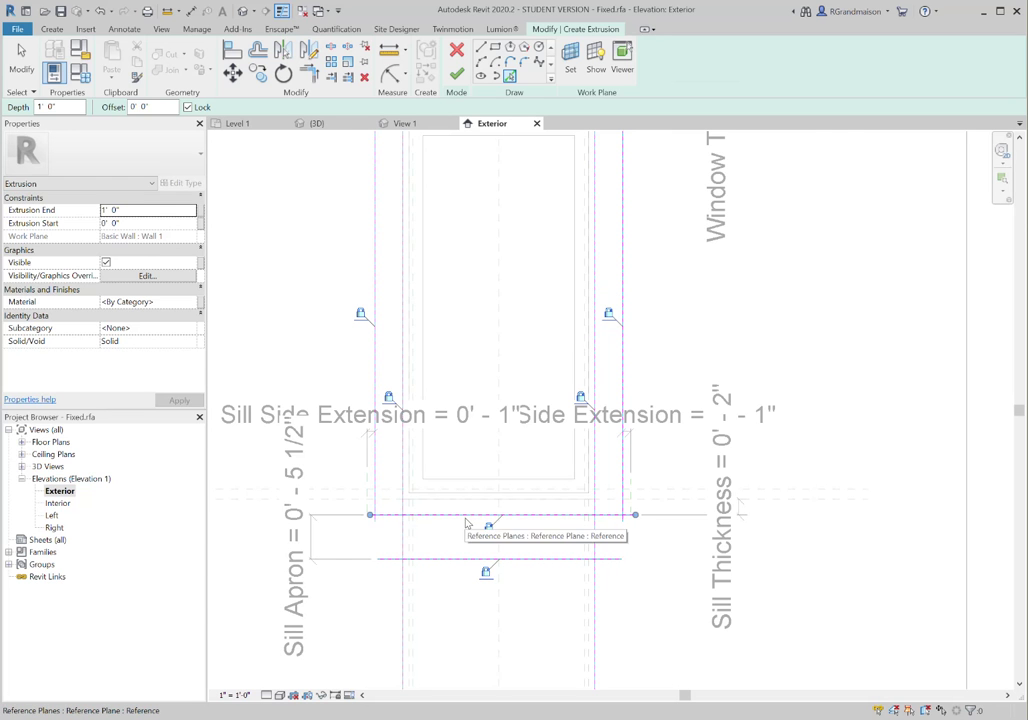
scroll(470, 495, down, 1)
scroll(470, 497, up, 2)
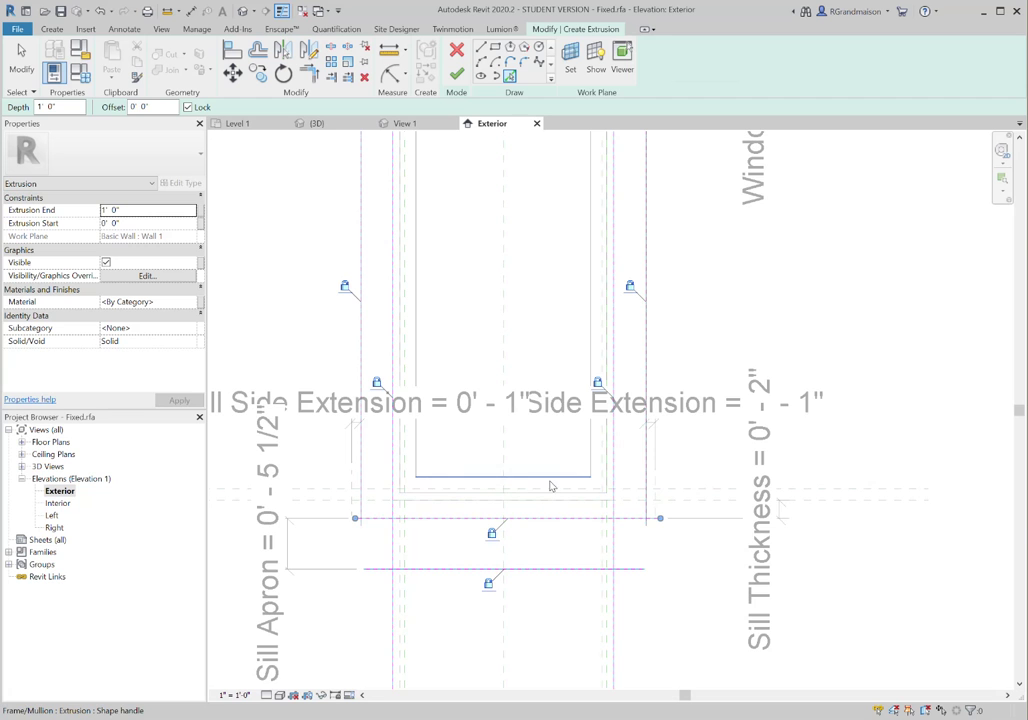
scroll(458, 514, up, 1)
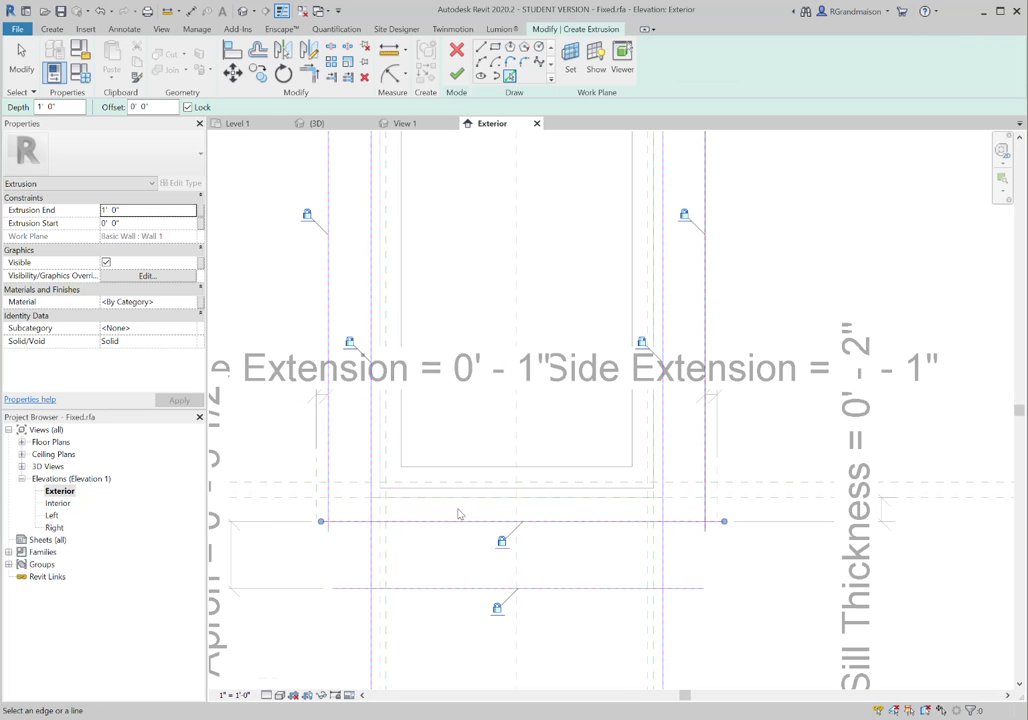
click(278, 507)
scroll(430, 555, down, 1)
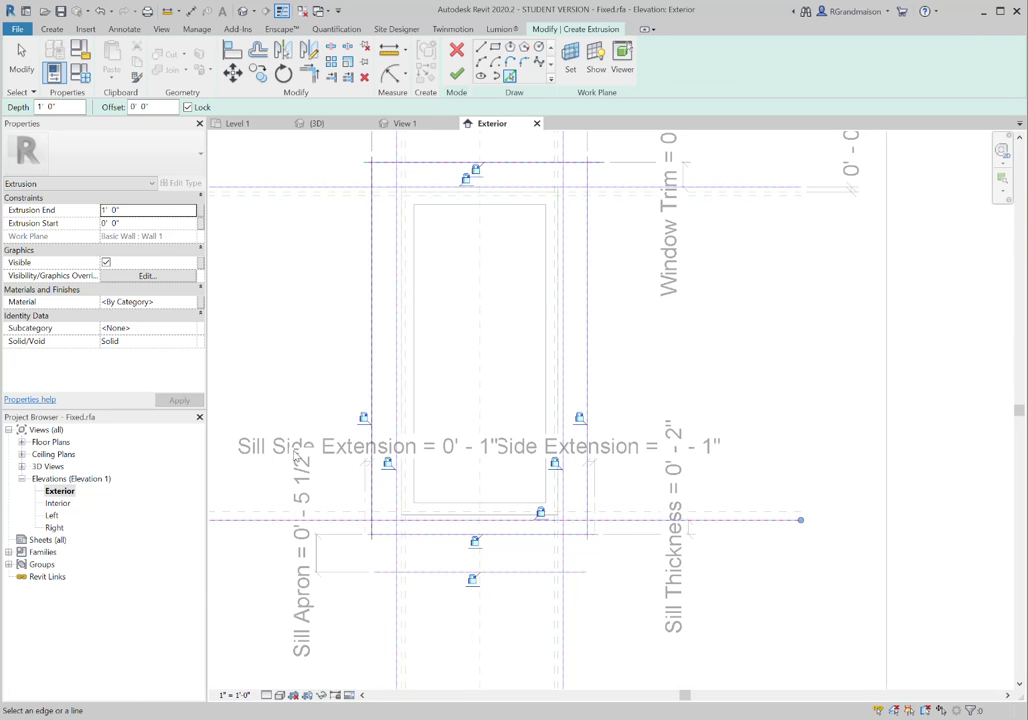
key(Escape)
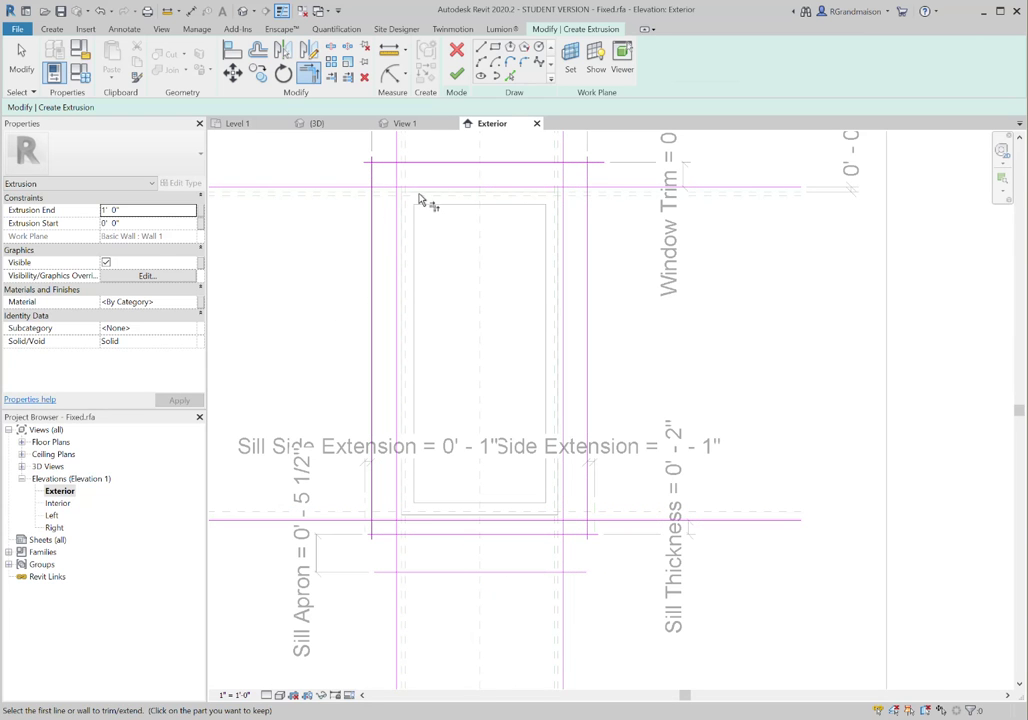
Trim the sketch lines into closed inner and outer corners at the head of the window trim.
click(396, 161)
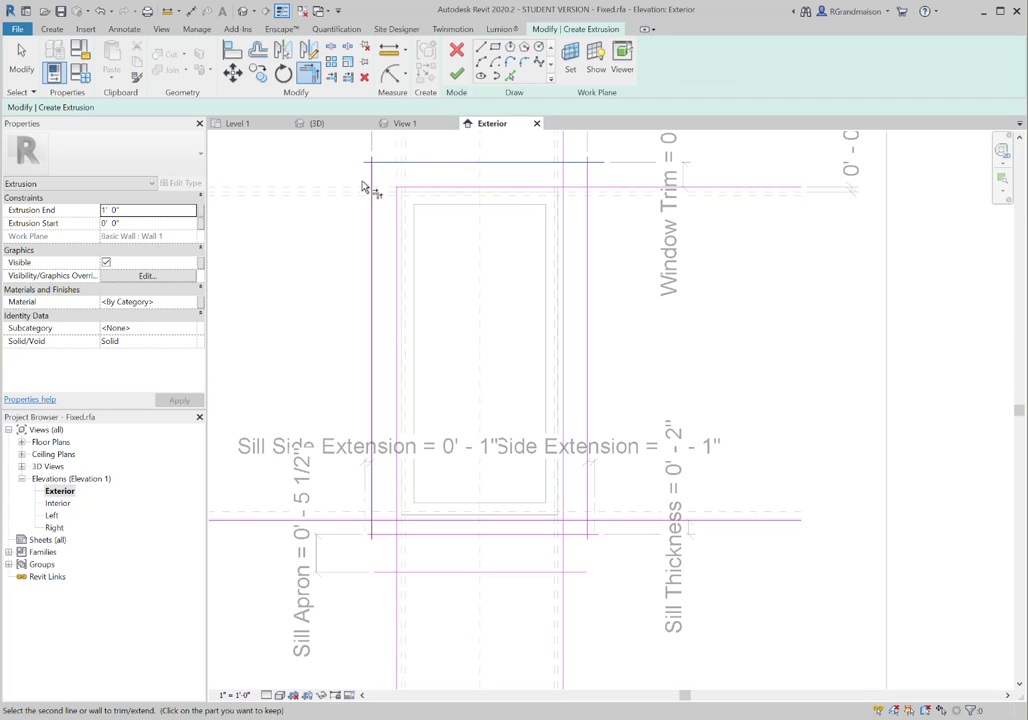
click(372, 190)
click(589, 178)
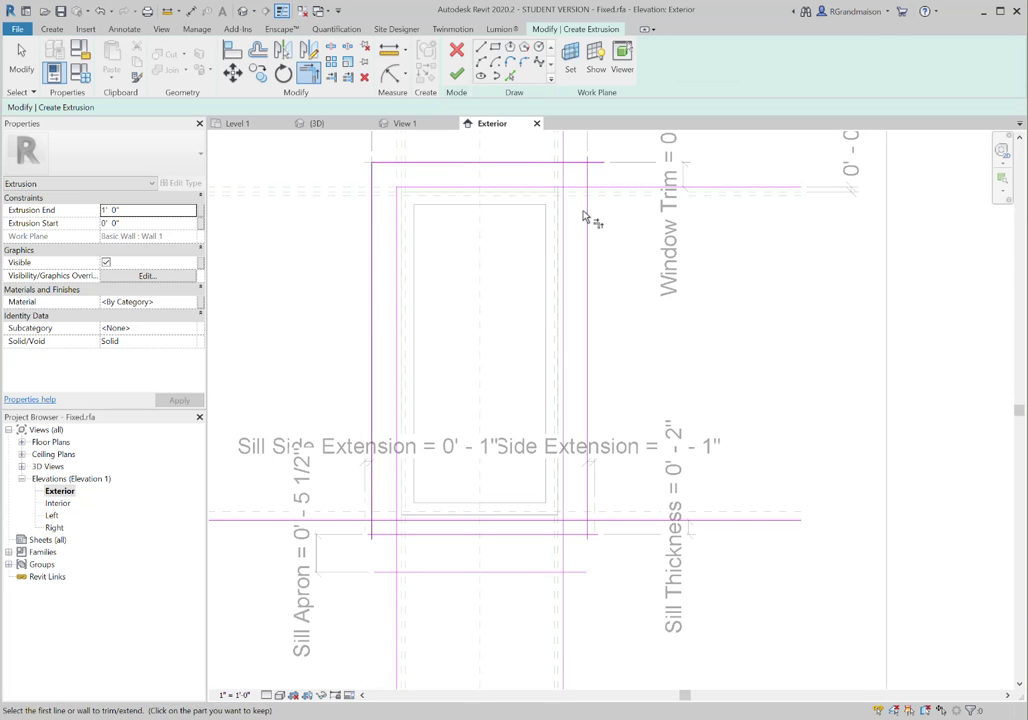
click(583, 163)
Trim both outer vertical trim lines to the apron's lower line to form its bottom corners.
middle_drag(658, 365, 659, 268)
scroll(592, 420, up, 1)
click(585, 387)
click(569, 487)
click(305, 408)
click(328, 490)
middle_drag(395, 430, 479, 481)
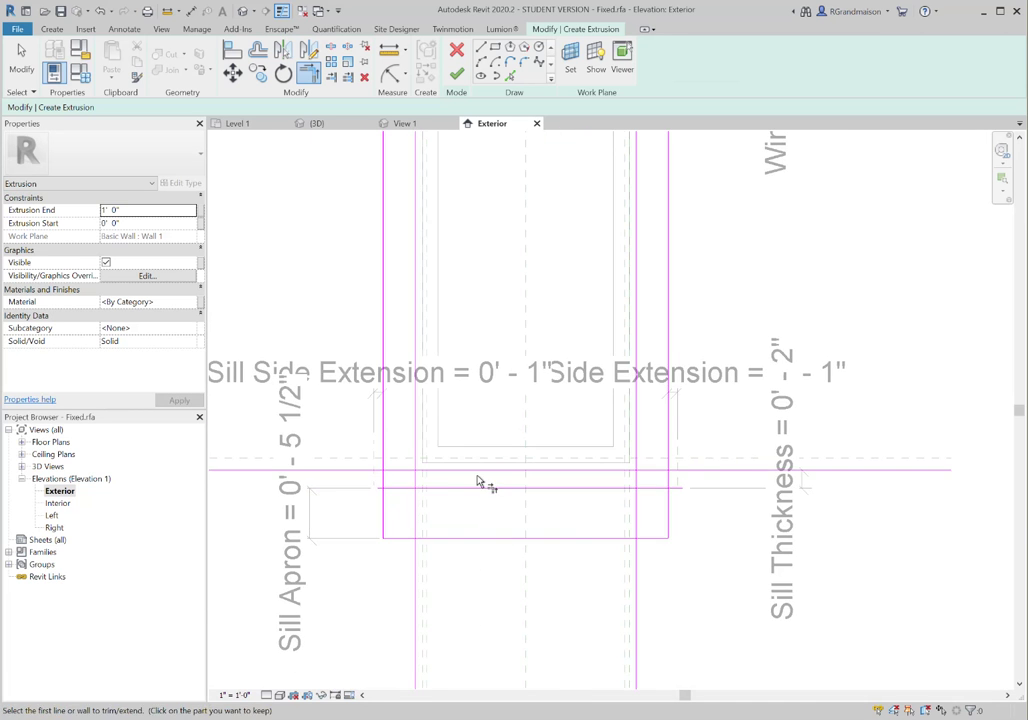
Split both outer vertical lines within the sill gap and the window's bottom line near its middle.
click(331, 46)
scroll(436, 420, up, 2)
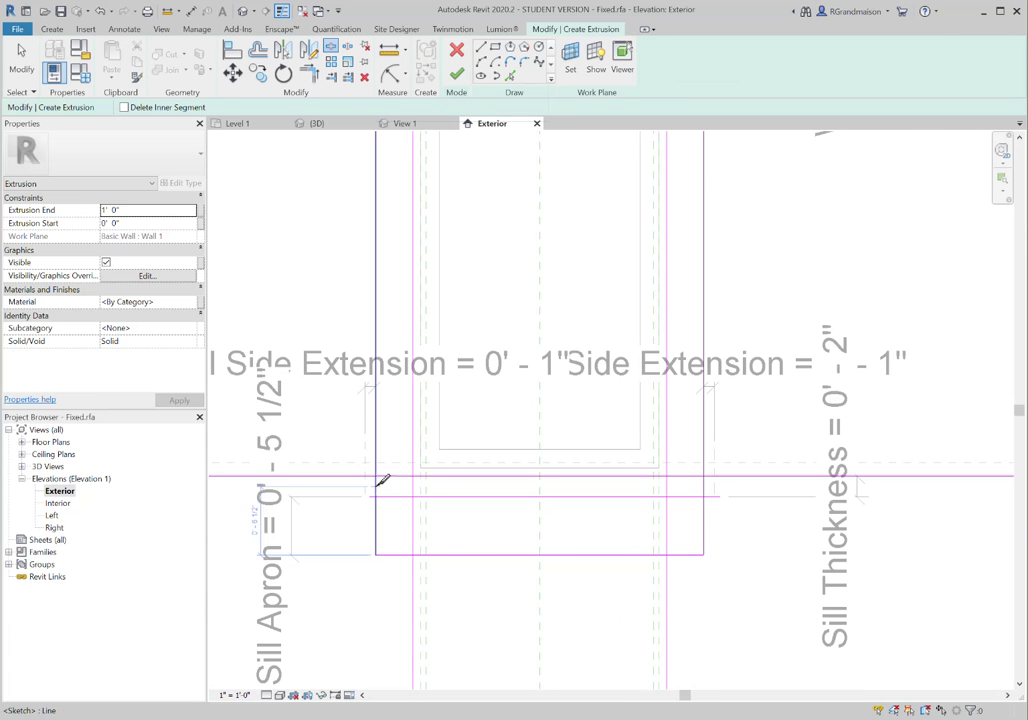
click(377, 488)
click(527, 477)
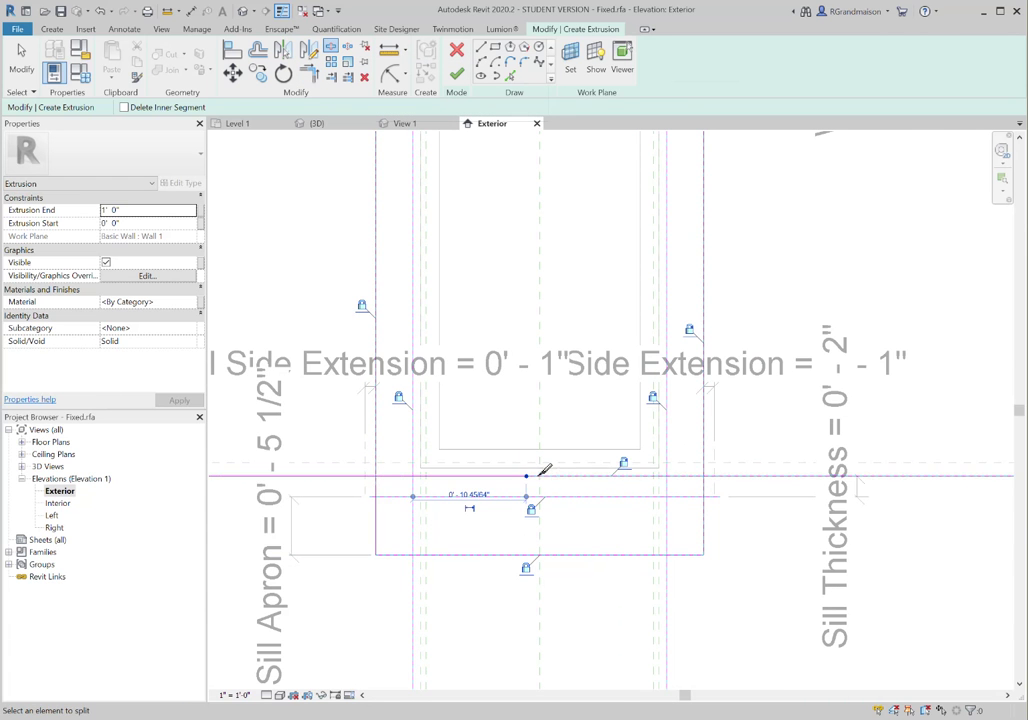
click(704, 484)
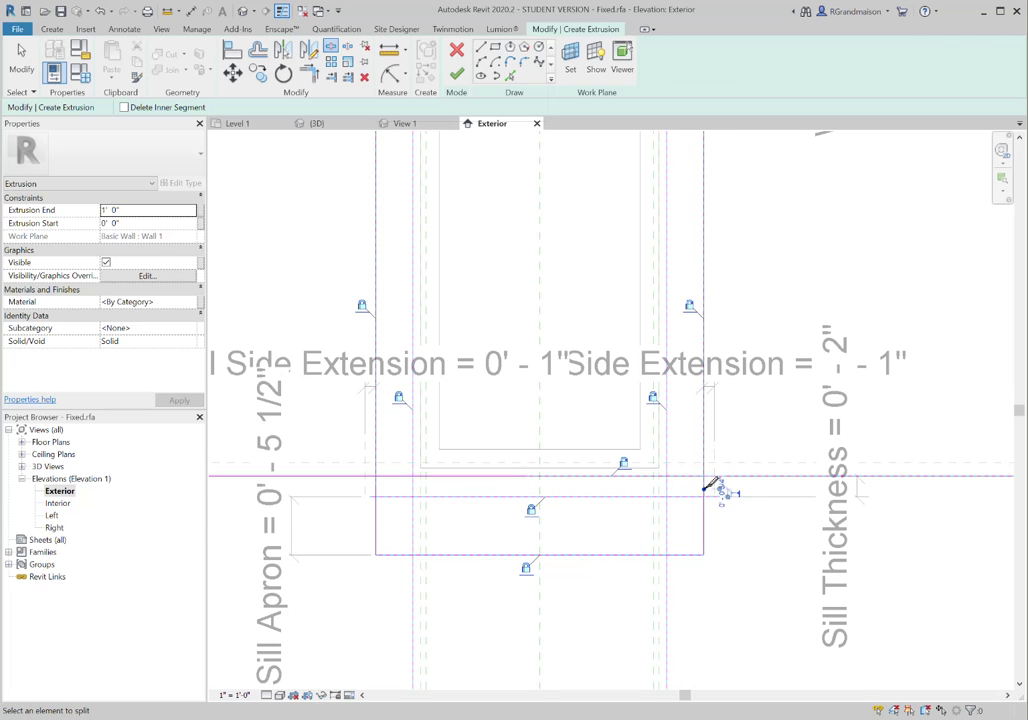
key(Escape)
Trim the right trim leg's inner and outer lines to the window's bottom line, closing its lower end.
key(t)
key(r)
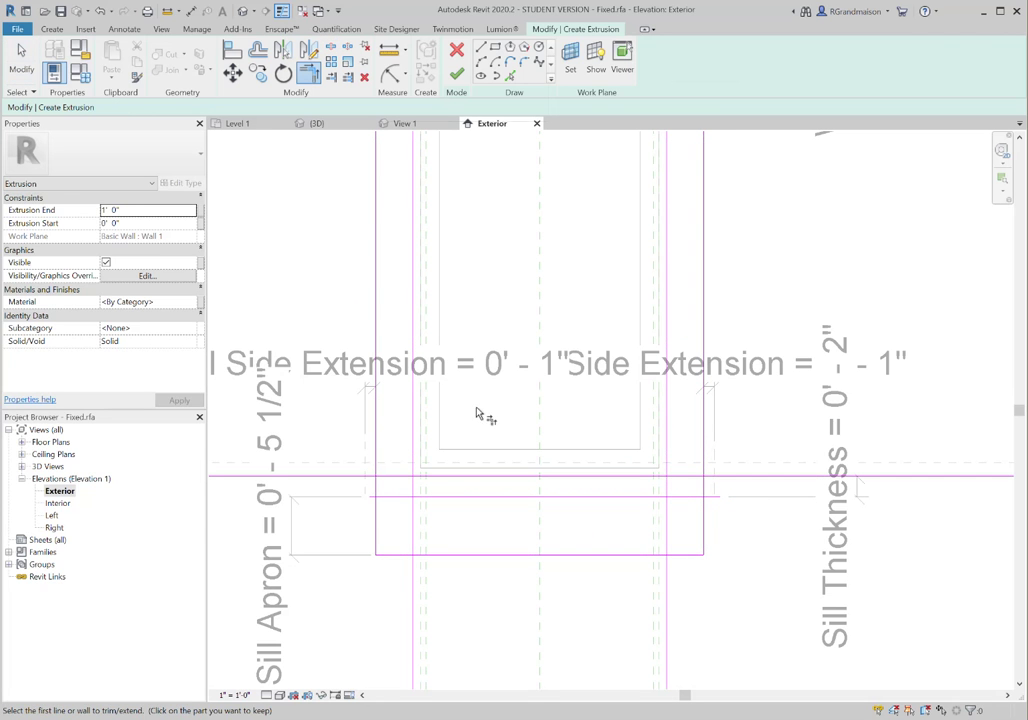
click(690, 475)
click(670, 462)
click(689, 475)
click(709, 468)
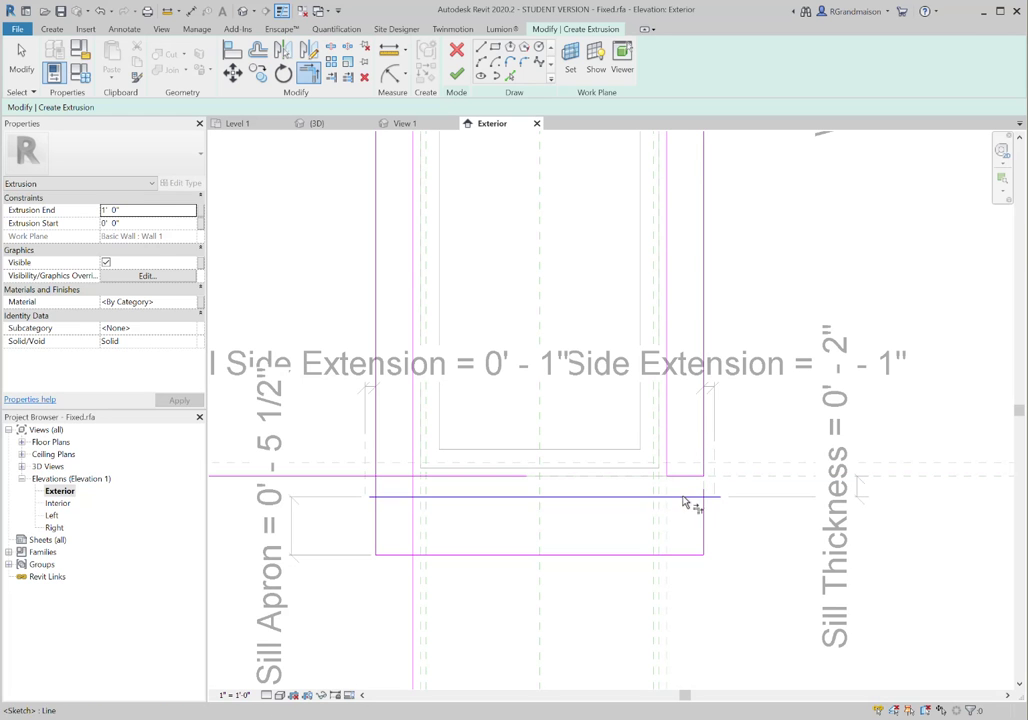
Trim the left trim leg's lower end to the window's bottom line and close the apron rectangle's upper corners.
click(414, 462)
click(398, 476)
click(395, 476)
click(378, 466)
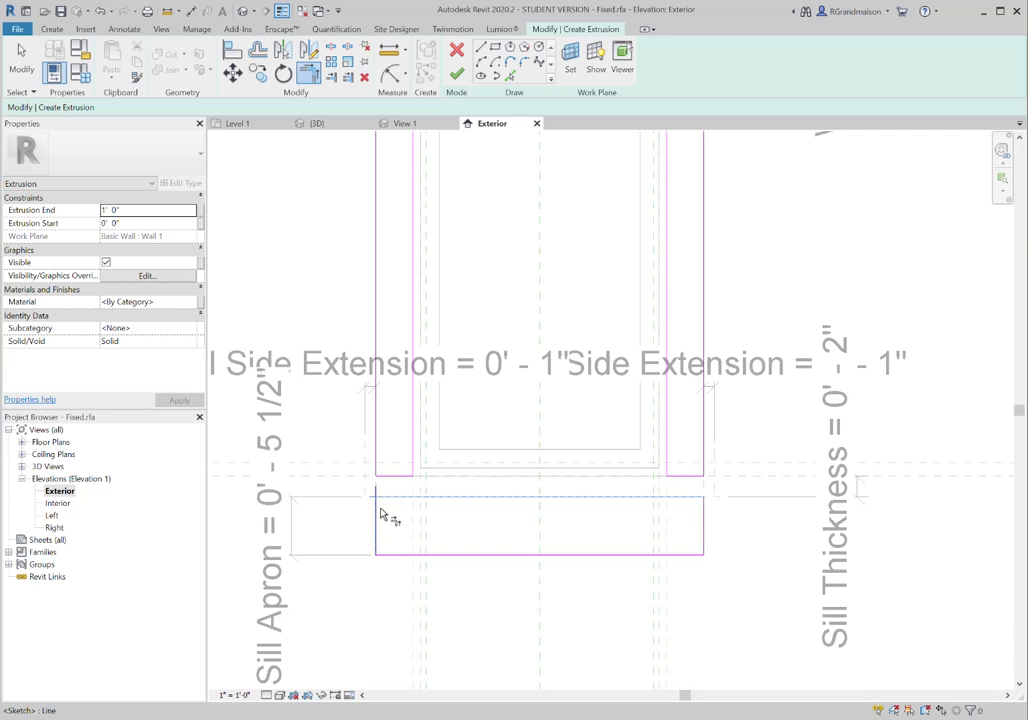
scroll(477, 445, down, 4)
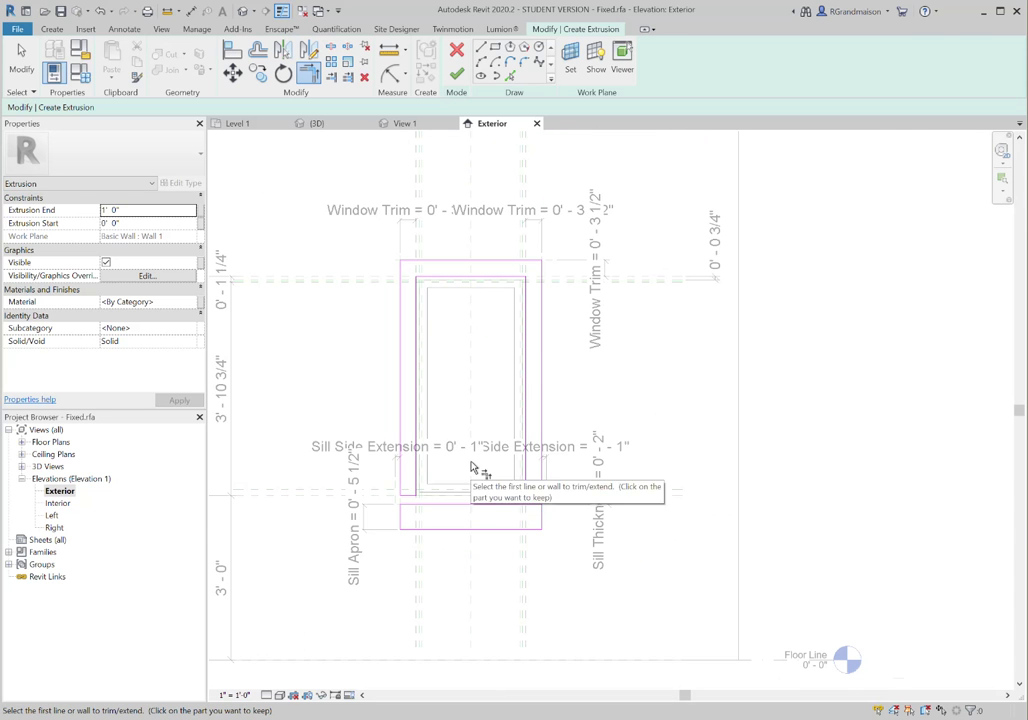
key(Escape)
middle_drag(477, 460, 458, 482)
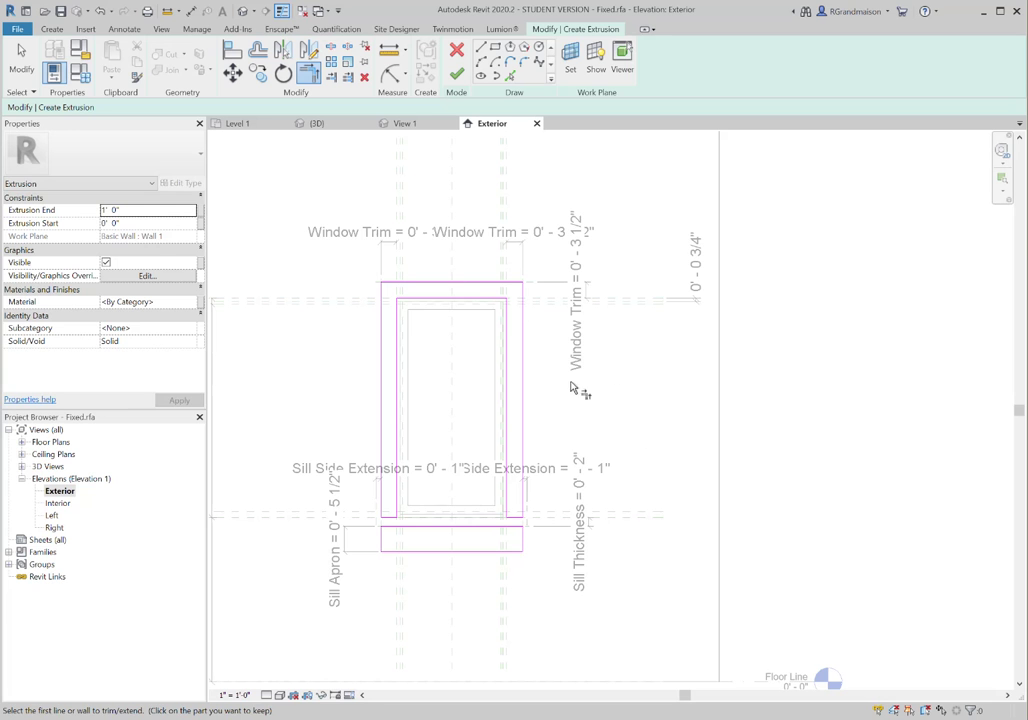
scroll(367, 532, up, 1)
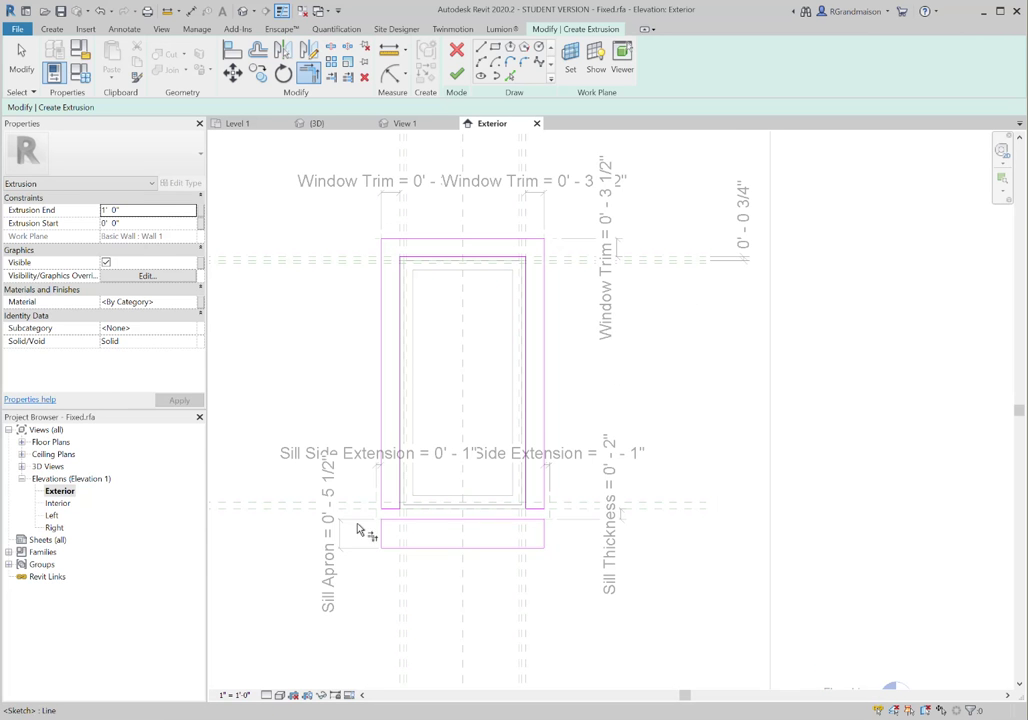
Exit trimming and finish the exterior trim and apron extrusion, then clear its selection.
scroll(393, 540, up, 2)
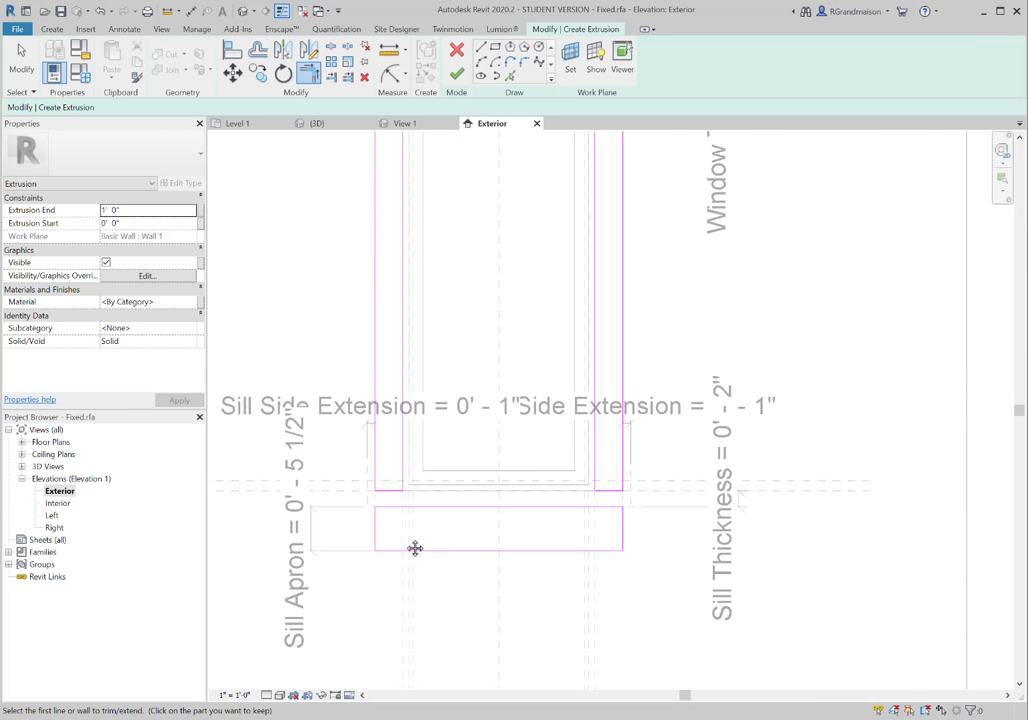
middle_drag(415, 548, 409, 570)
key(Escape)
key(Escape)
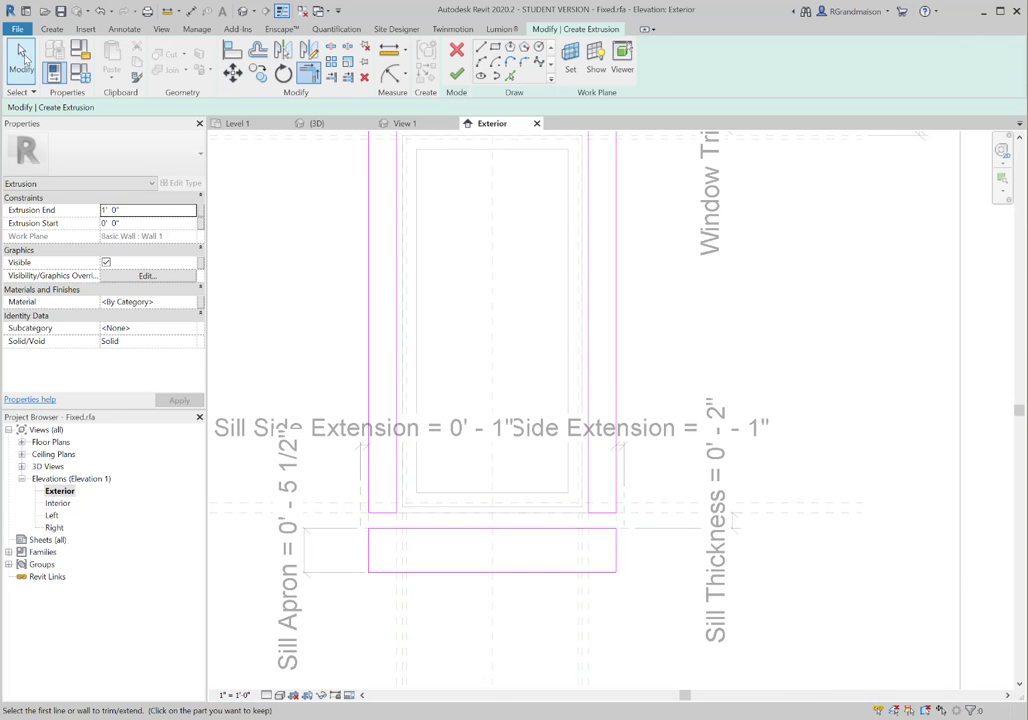
scroll(409, 497, down, 1)
middle_drag(409, 497, 468, 522)
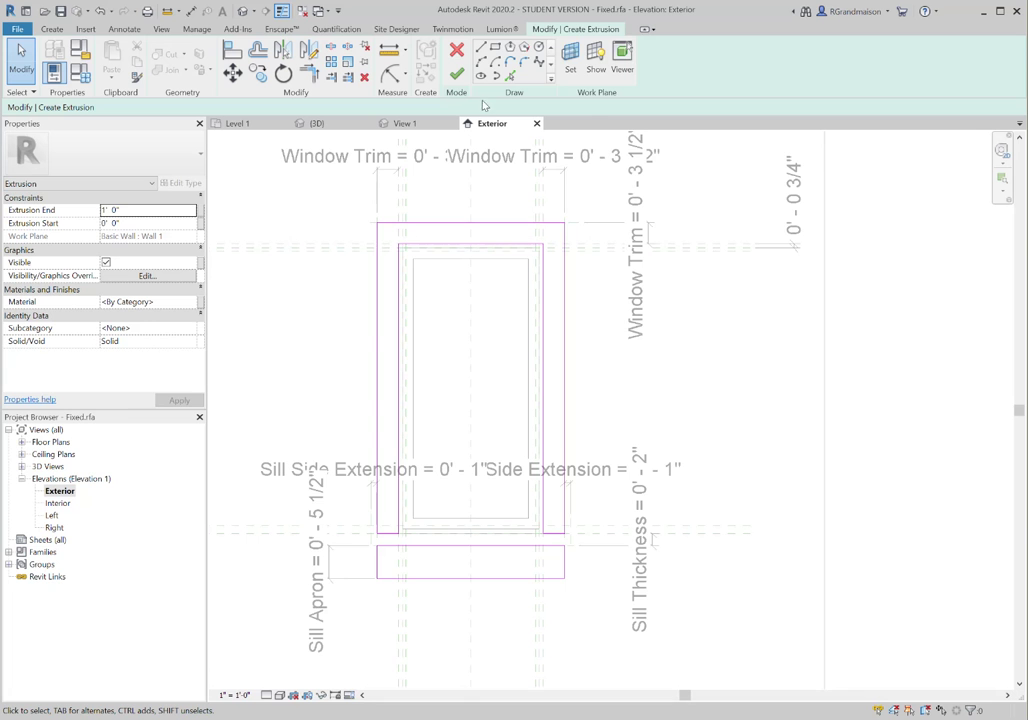
click(456, 74)
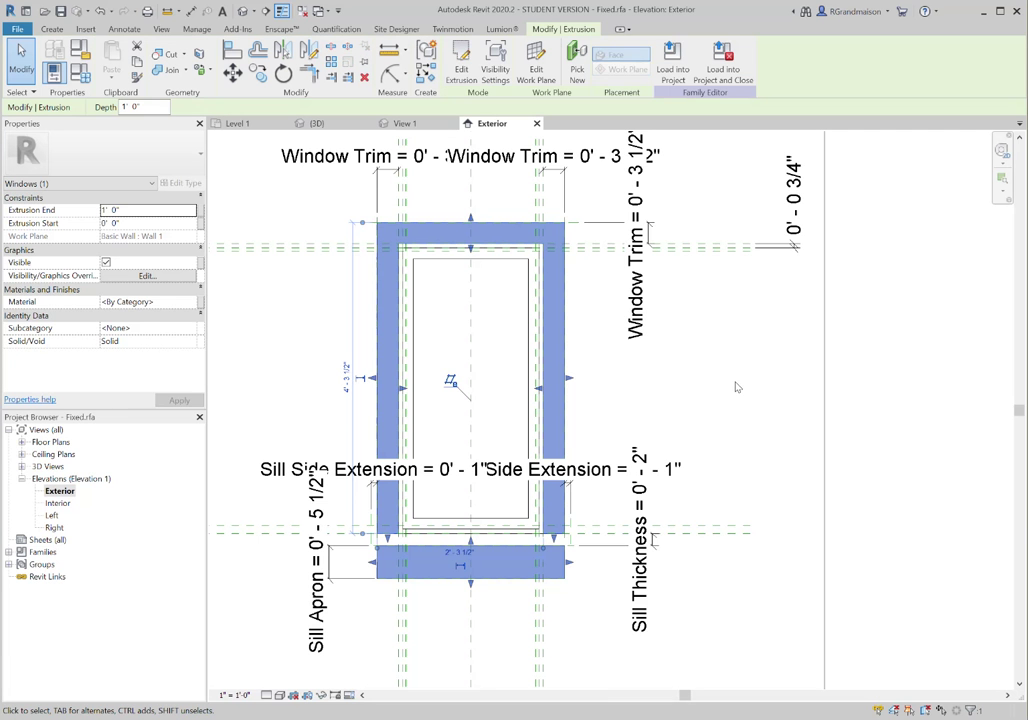
click(633, 374)
scroll(618, 377, down, 2)
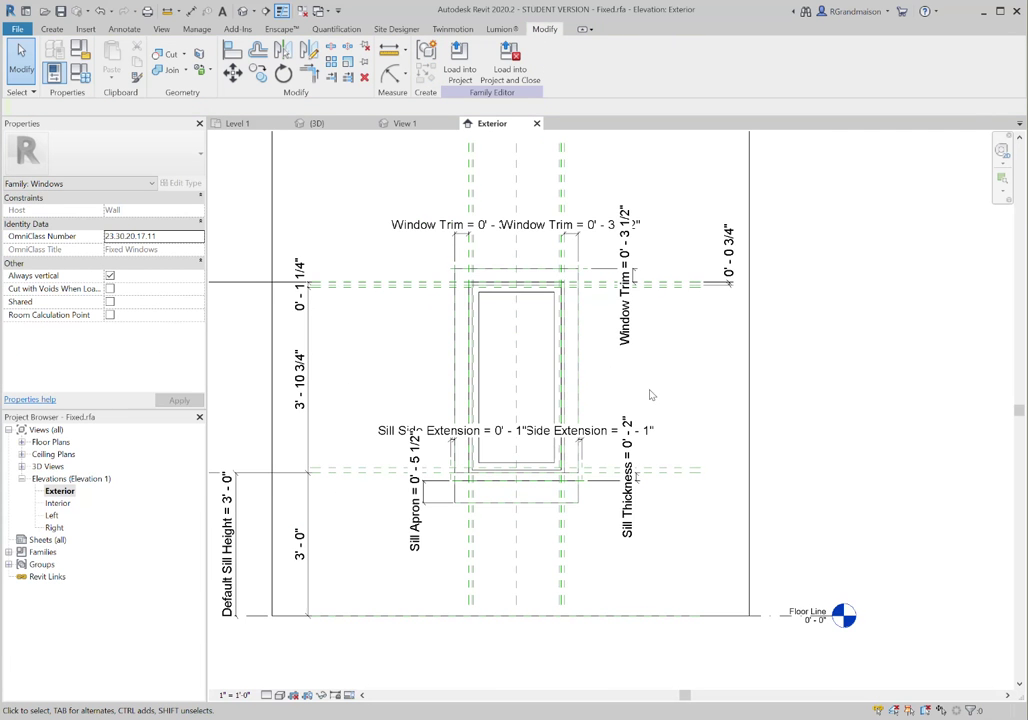
middle_drag(650, 395, 640, 439)
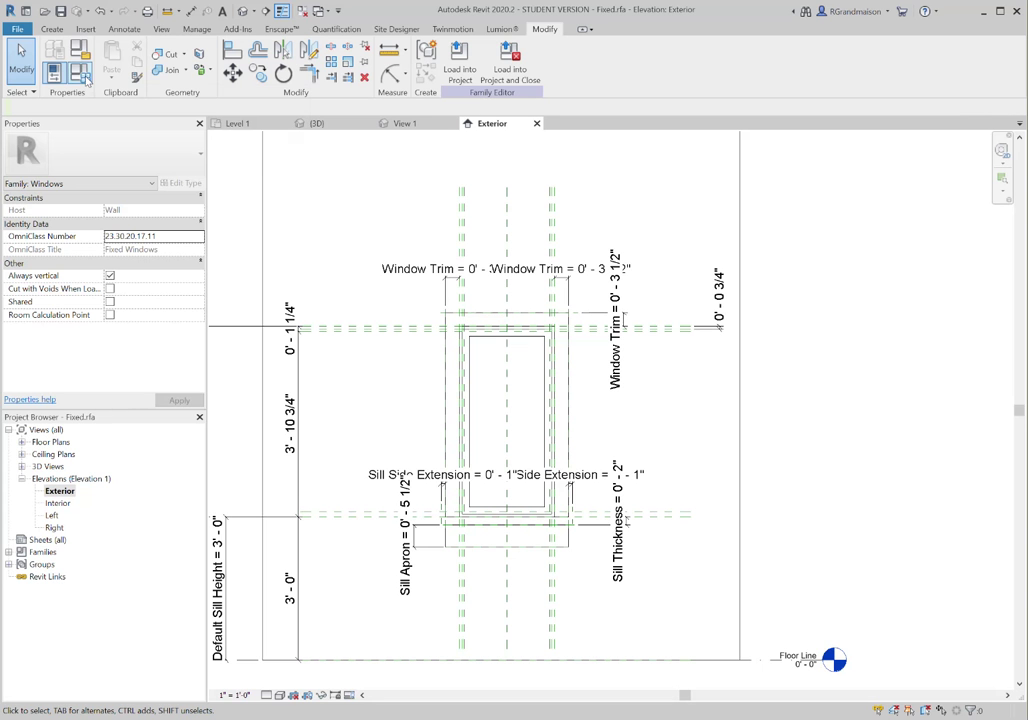
Flex the window family by applying the 24" x 24" type to test the trim geometry.
click(86, 80)
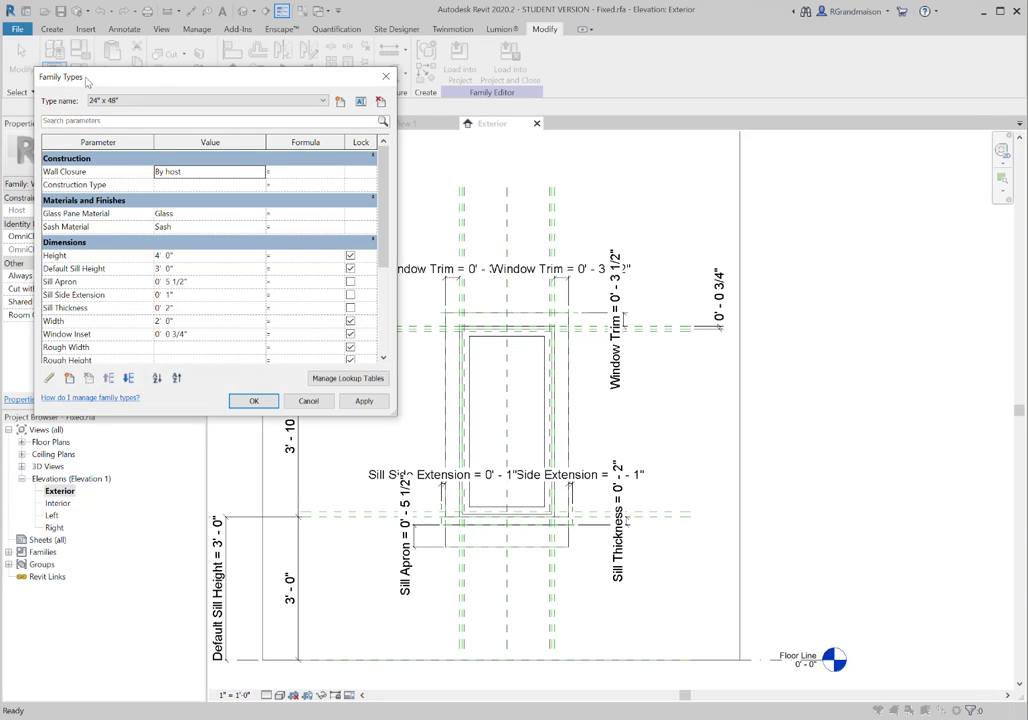
click(151, 102)
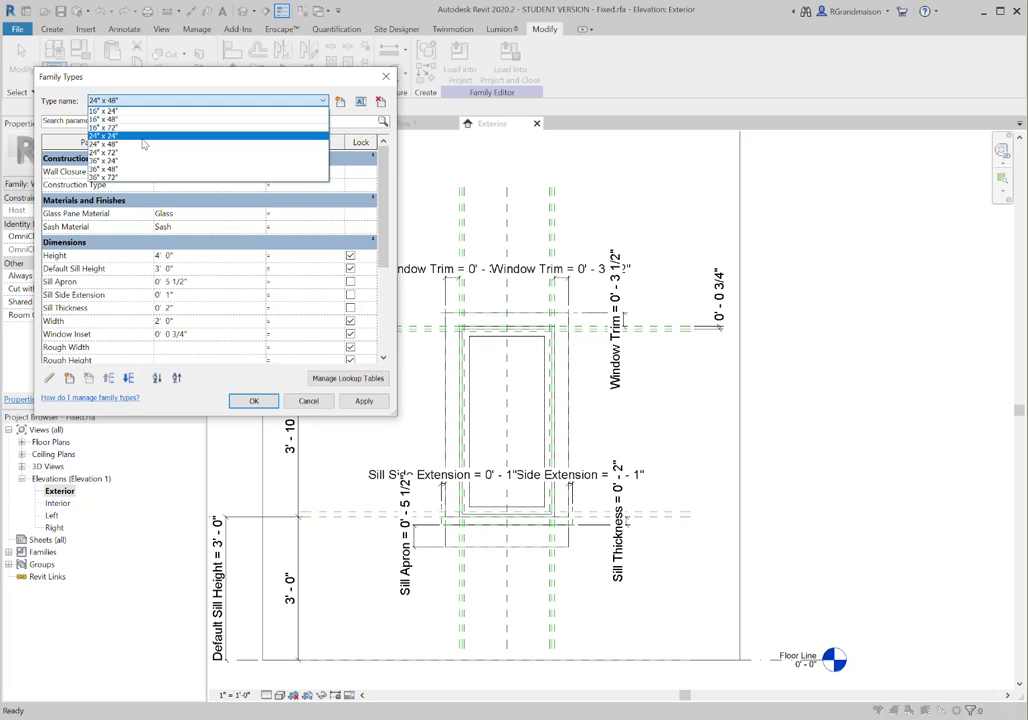
click(143, 138)
click(364, 401)
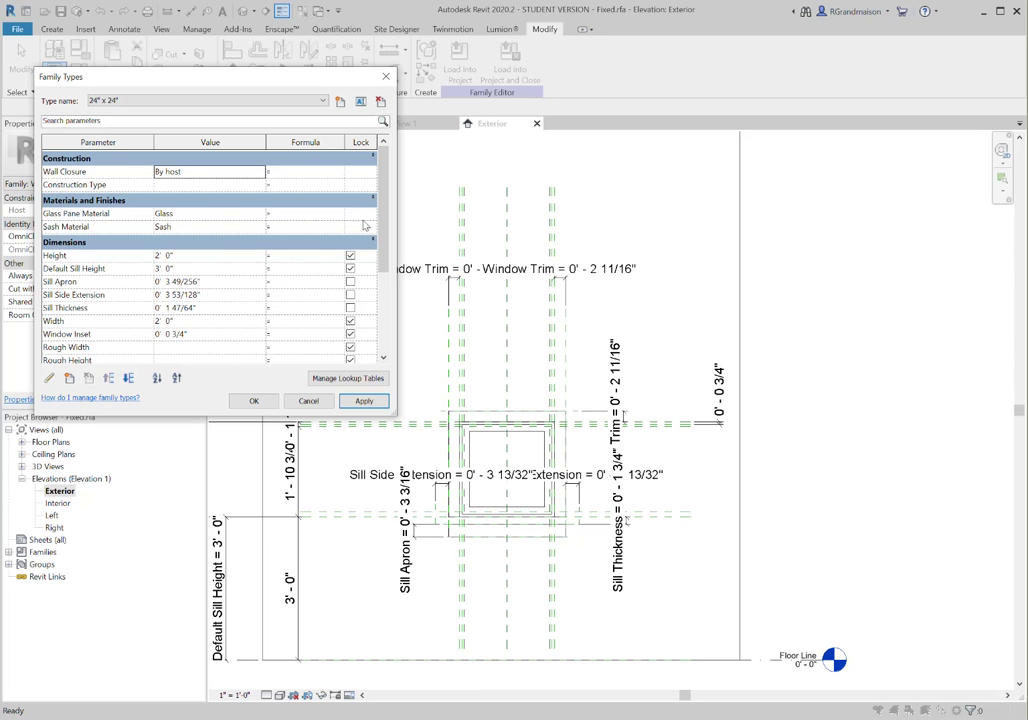
scroll(365, 222, down, 5)
scroll(365, 222, up, 5)
Apply the 24" x 48" family type again and close the type settings.
click(155, 100)
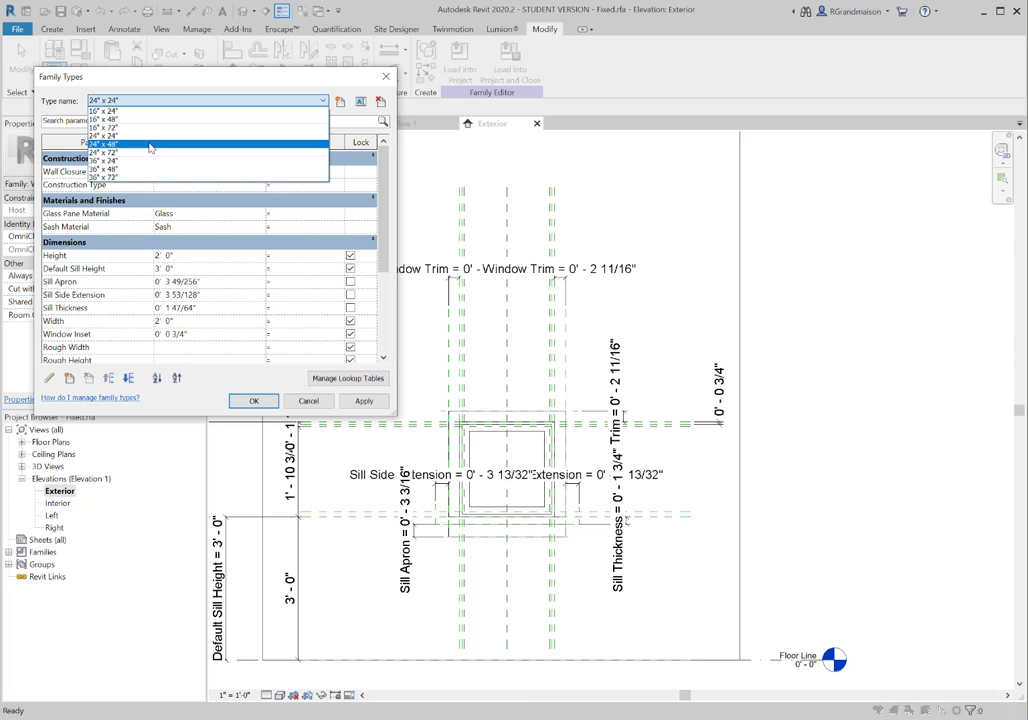
click(150, 146)
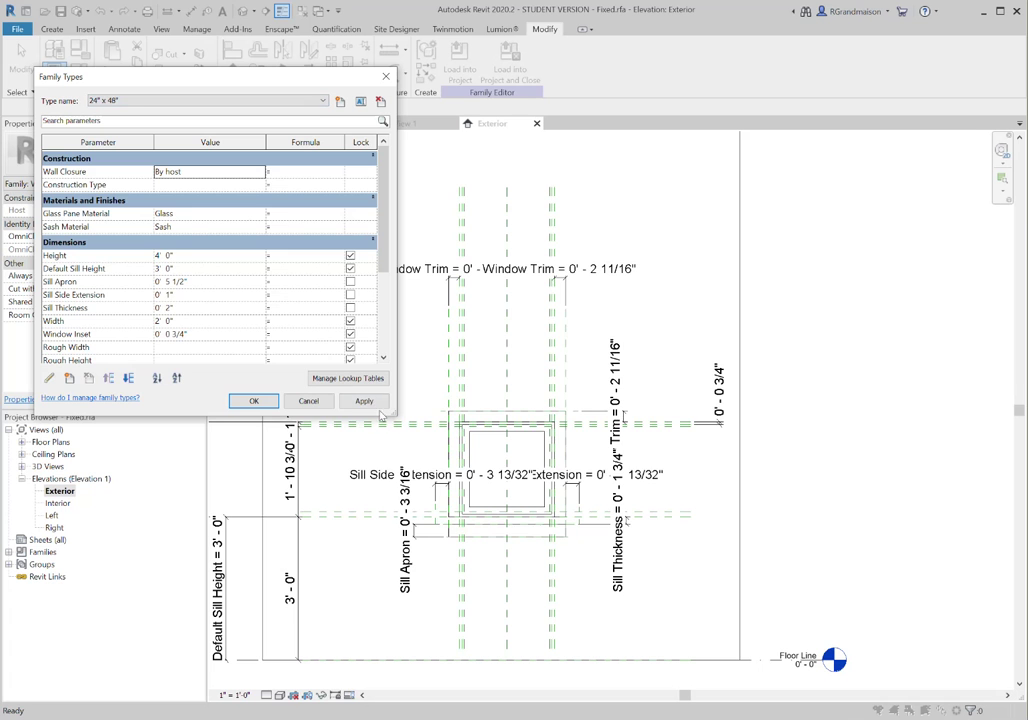
click(369, 404)
click(264, 403)
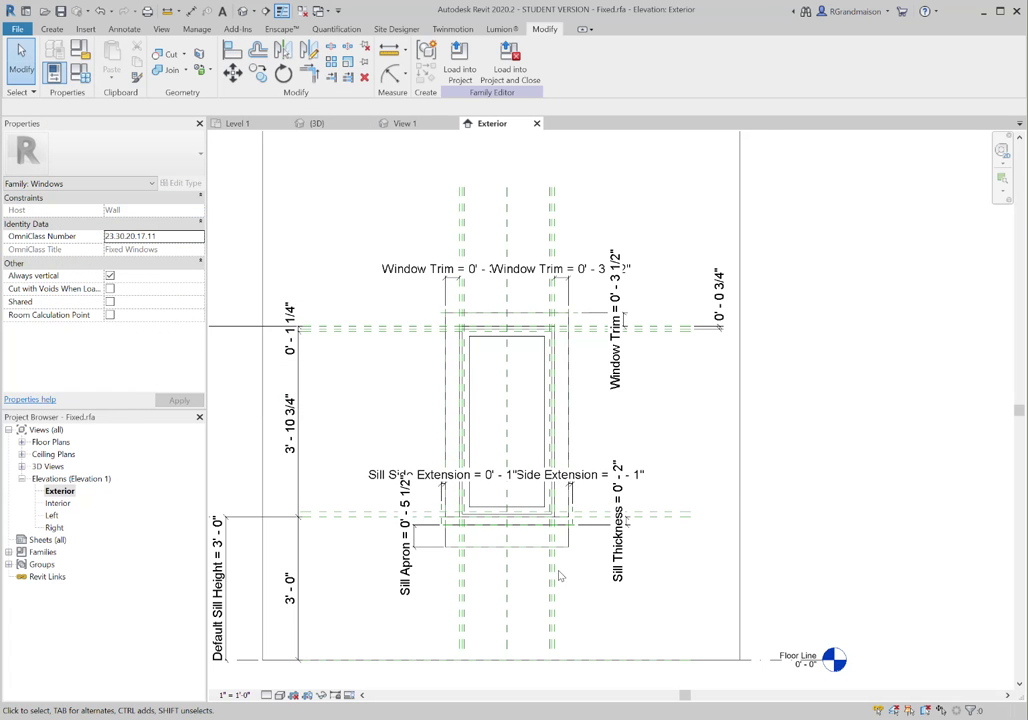
Start a separate extrusion for the sill with Basic Wall : Wall 1 as its work plane.
scroll(553, 483, up, 5)
middle_drag(566, 492, 567, 527)
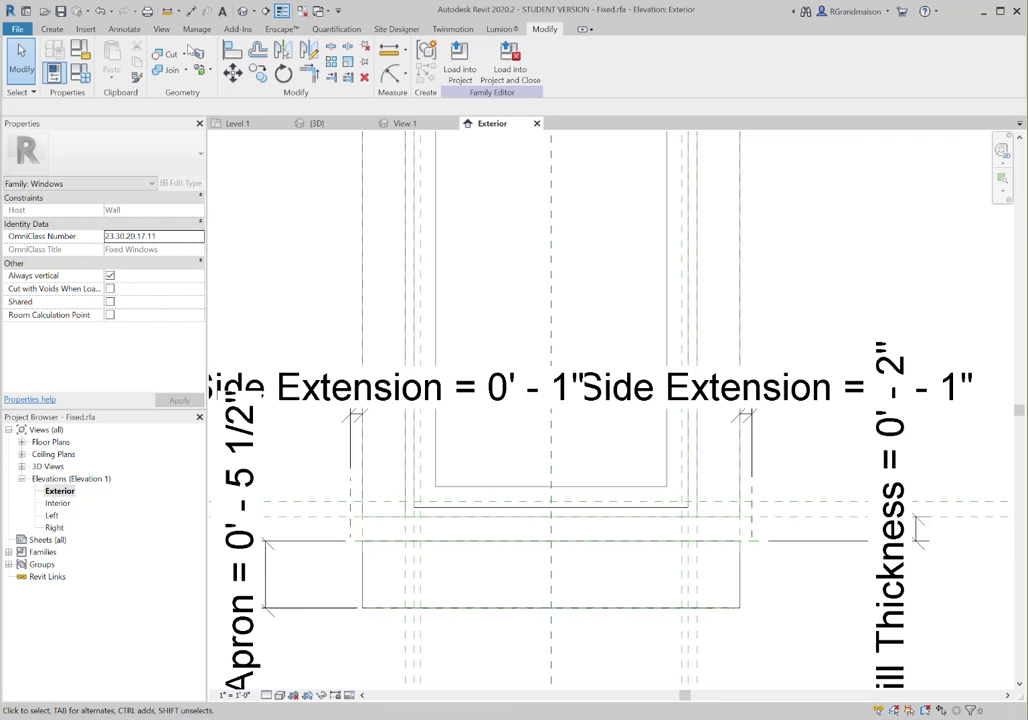
click(51, 29)
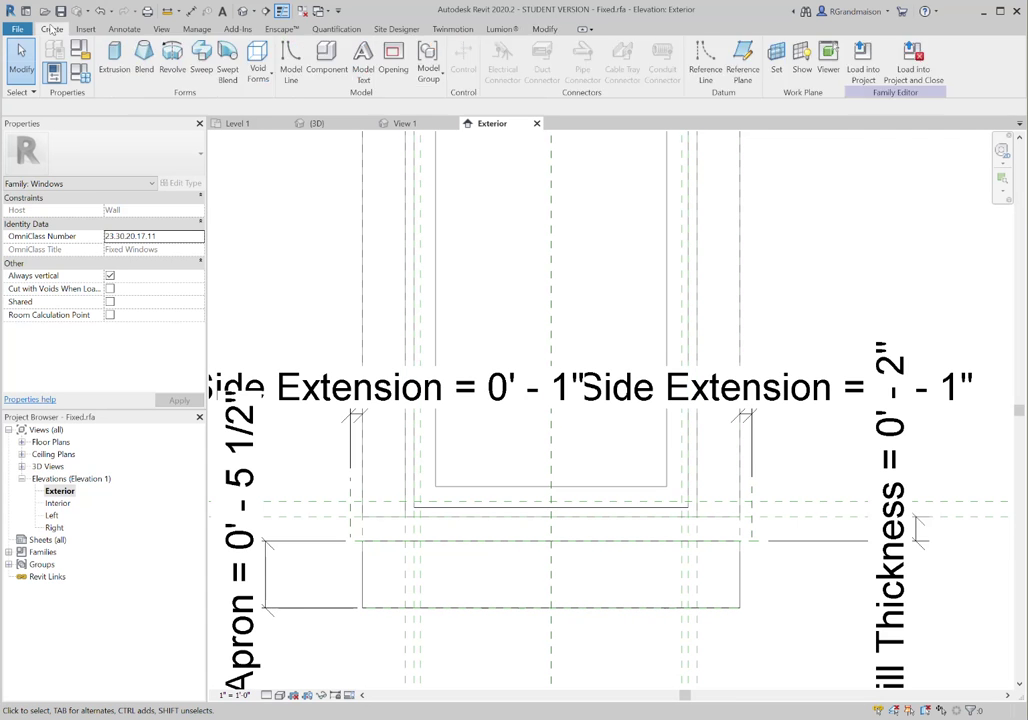
click(112, 55)
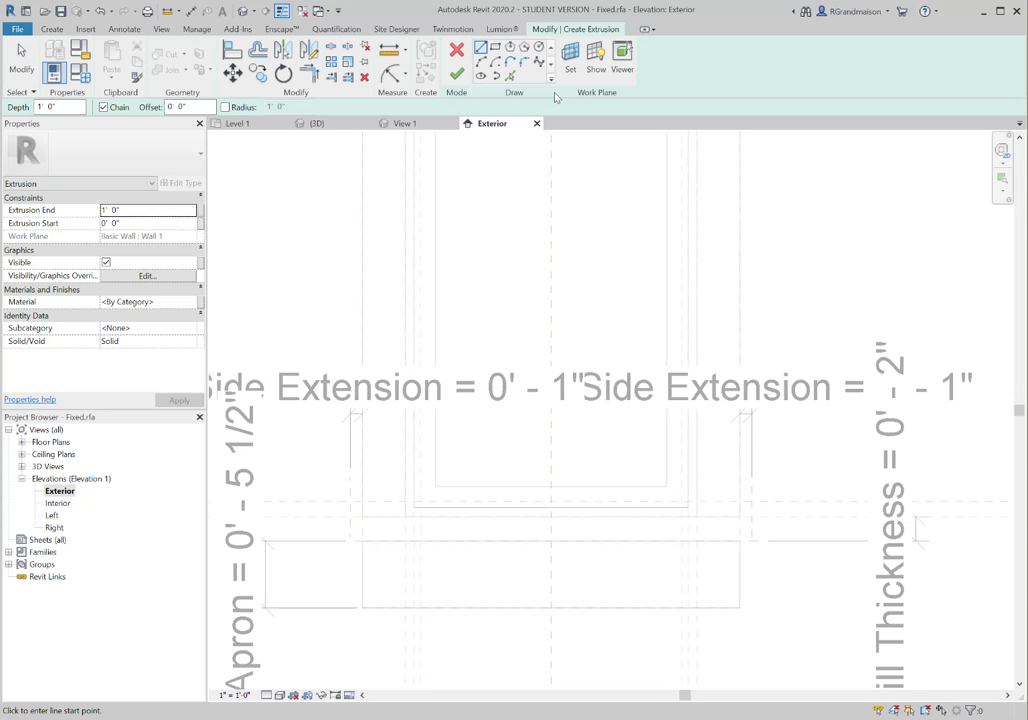
scroll(537, 303, down, 5)
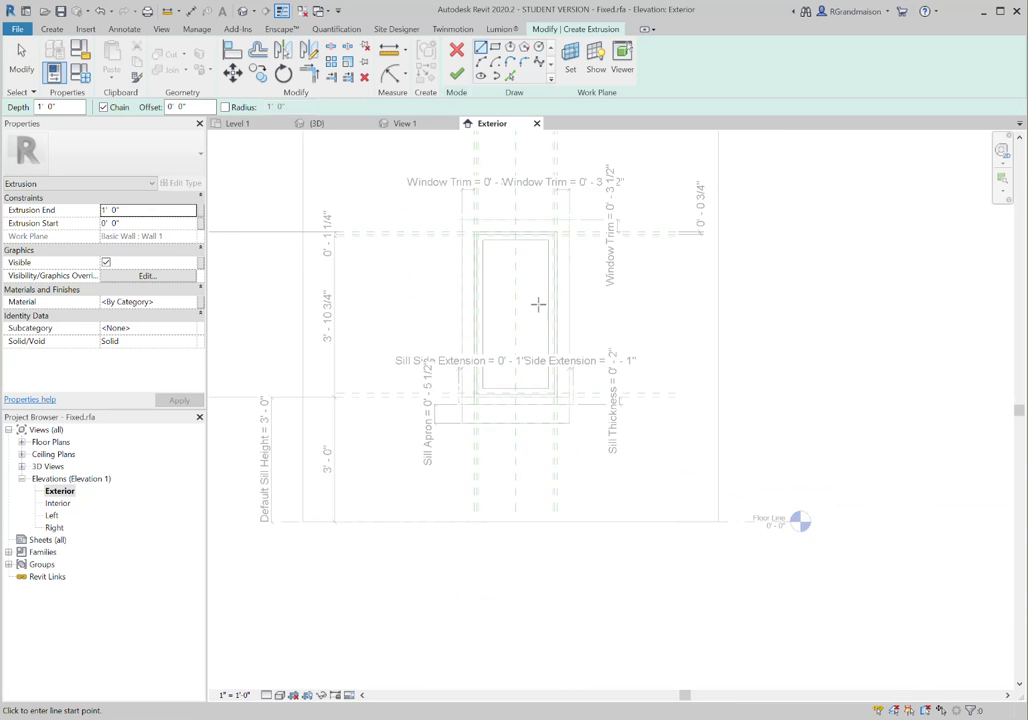
click(570, 60)
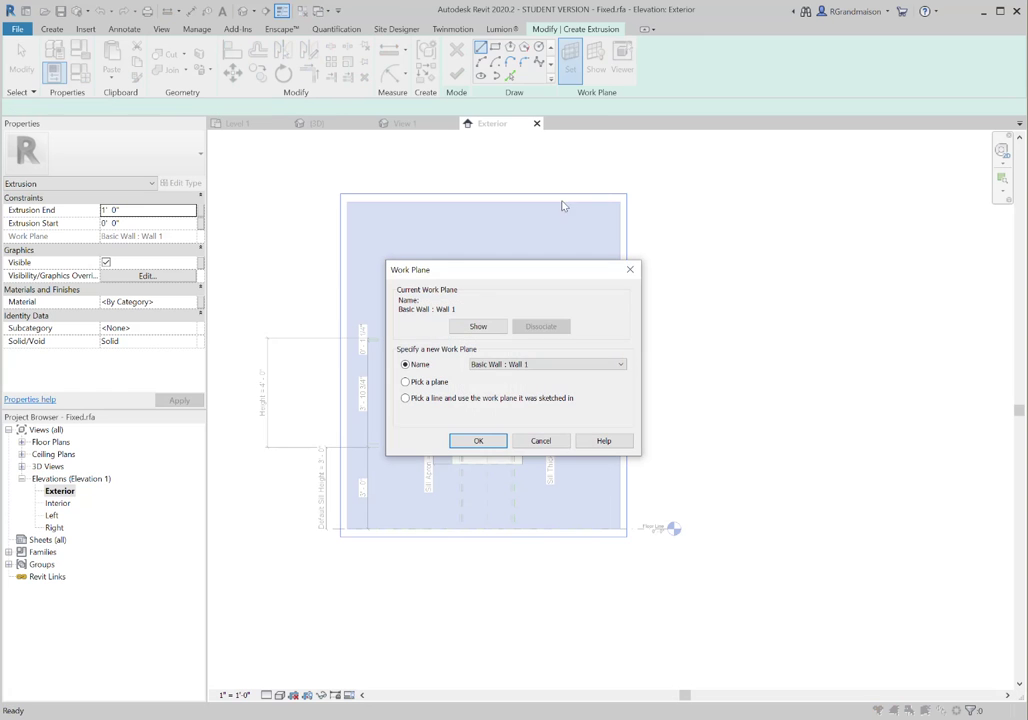
click(476, 439)
click(459, 205)
scroll(470, 374, up, 5)
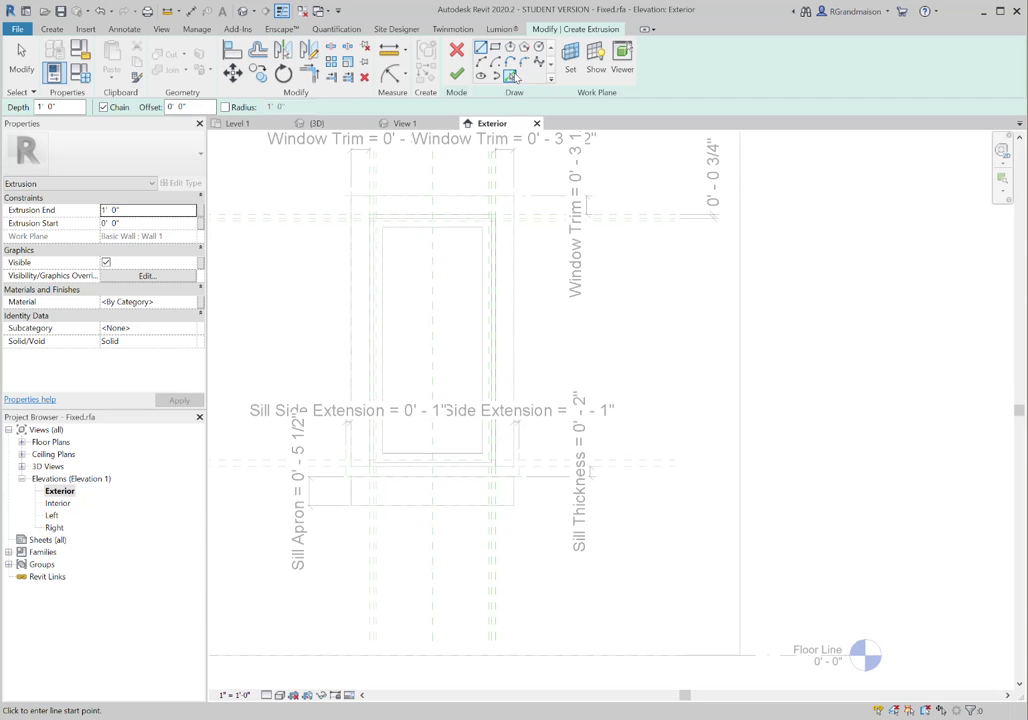
Pick locked sketch lines along the window's Sill reference plane and the right sill side extension plane.
click(510, 76)
scroll(507, 394, up, 4)
click(680, 477)
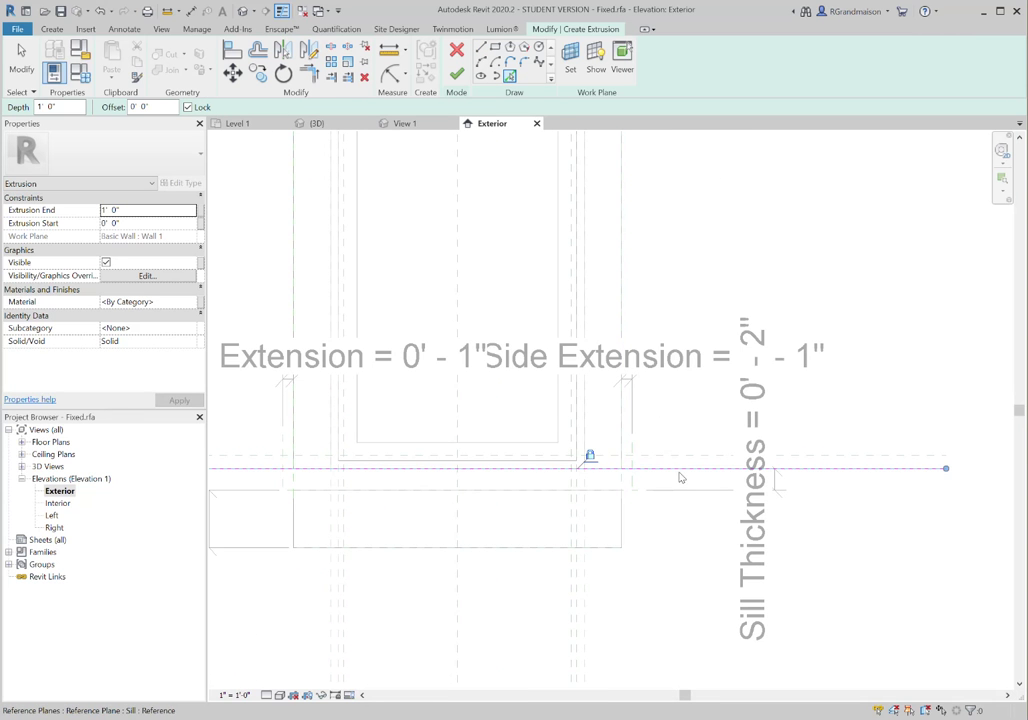
click(635, 449)
middle_drag(692, 435, 873, 445)
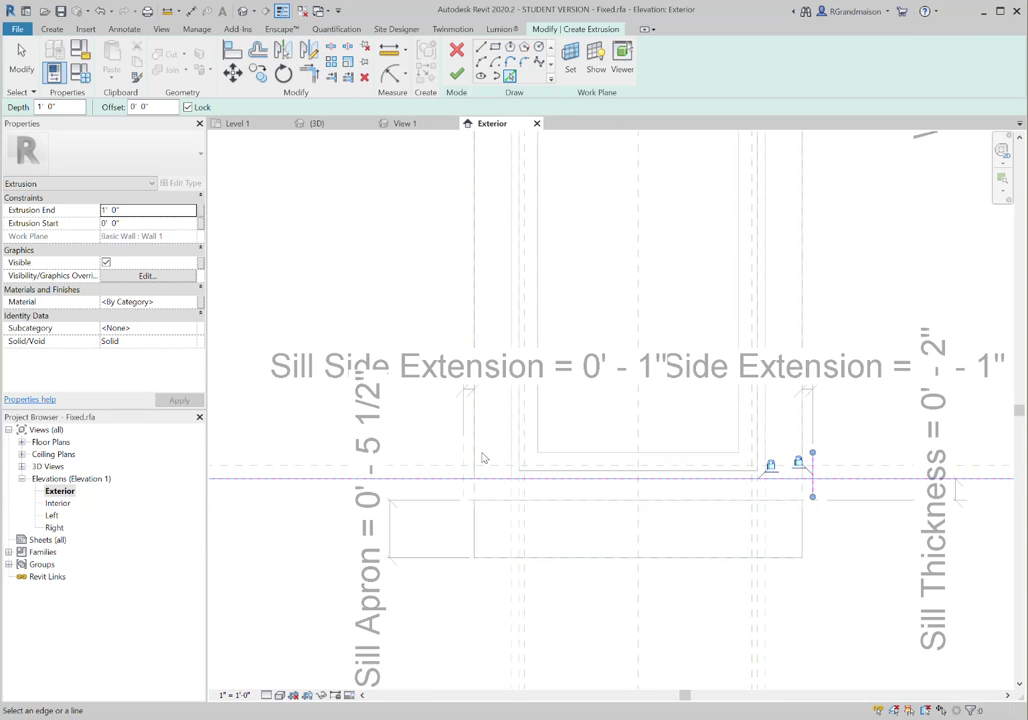
Pick locked sketch lines along the sill's underside plane and the left side extension plane, then end line picking.
scroll(463, 507, up, 3)
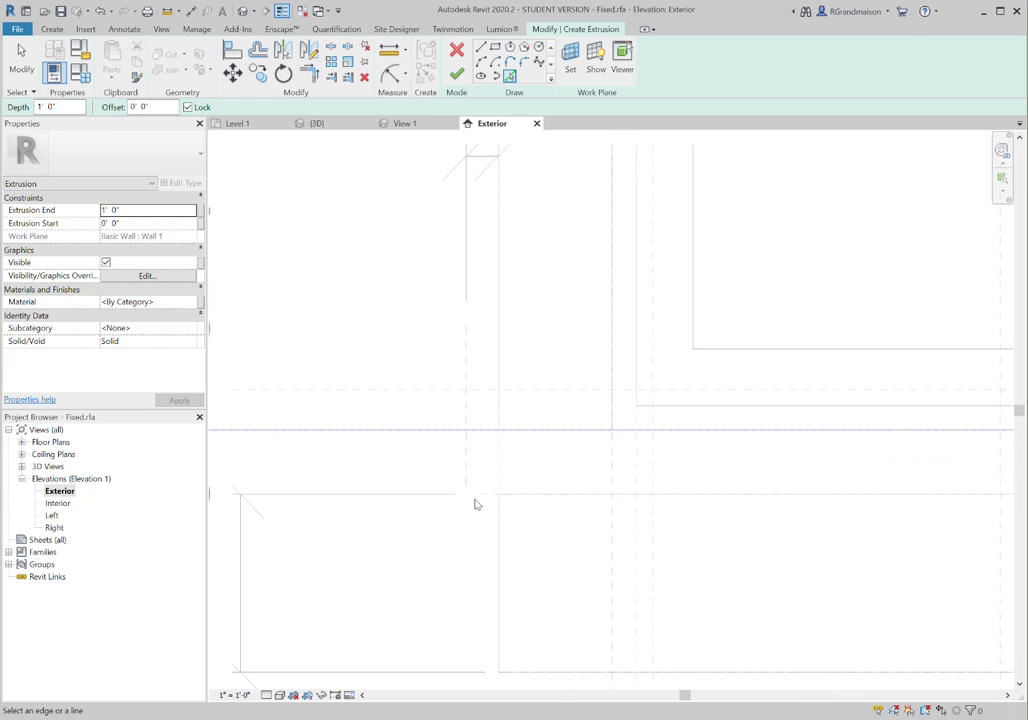
scroll(486, 503, down, 3)
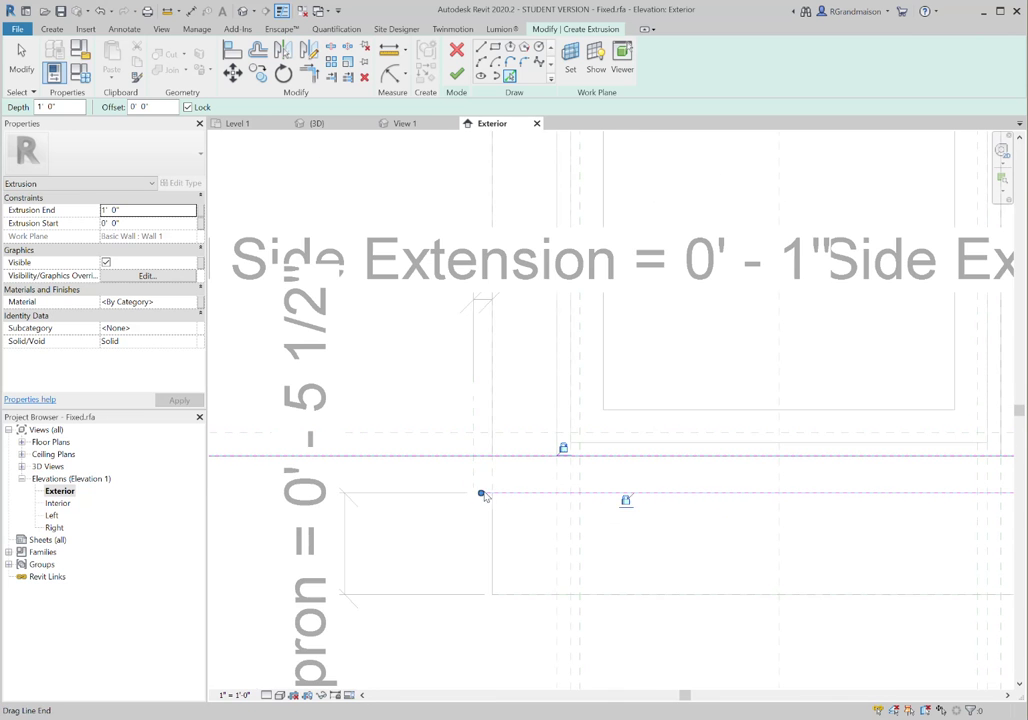
click(476, 420)
scroll(545, 425, down, 2)
middle_drag(545, 425, 505, 460)
key(Escape)
key(Escape)
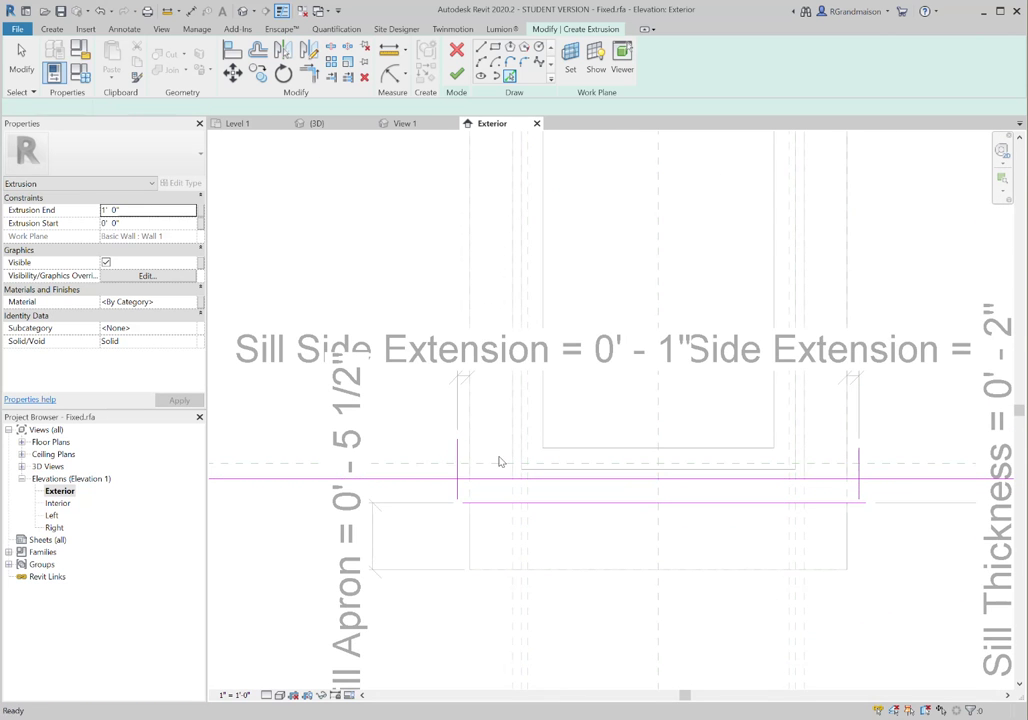
Trim the left sill line to the upper and lower lines, closing both left corners of the sill rectangle.
key(t)
key(r)
click(472, 480)
click(458, 490)
click(461, 492)
click(520, 506)
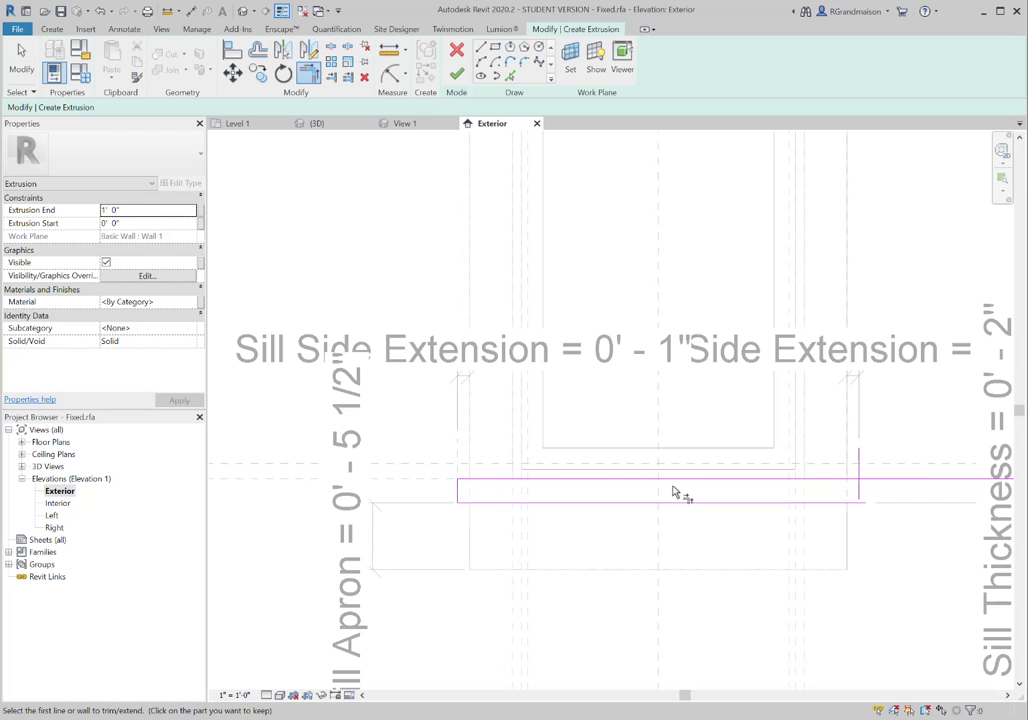
Trim the right sill line to the upper and lower lines, closing both right corners of the sill rectangle.
middle_drag(838, 506, 551, 492)
click(549, 491)
click(573, 480)
click(572, 476)
click(556, 467)
Finish the sill extrusion and clear its selection.
scroll(565, 387, down, 2)
scroll(566, 387, down, 1)
middle_drag(572, 380, 622, 467)
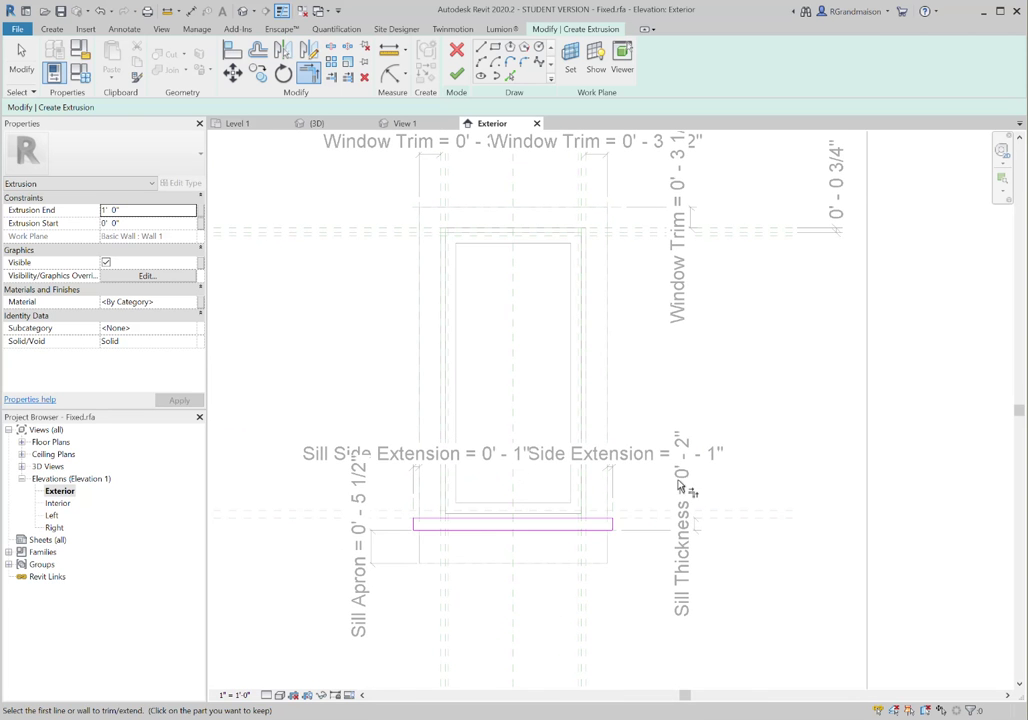
middle_drag(470, 473, 486, 508)
click(456, 74)
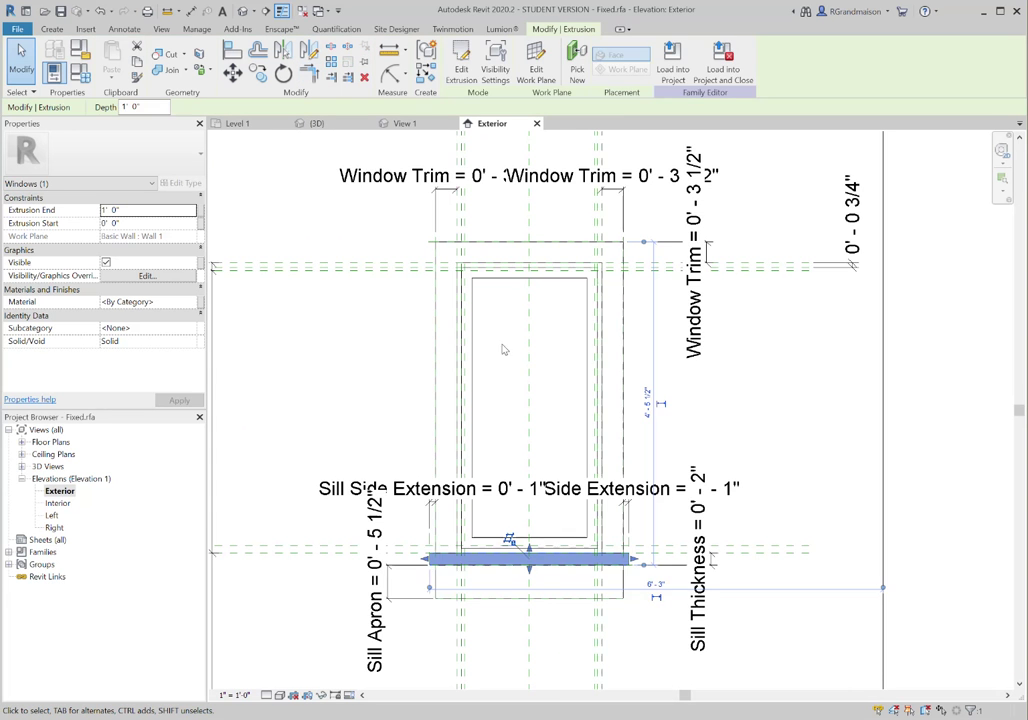
click(365, 420)
Examine in the default 3D view how far the trim and sill project from the wall's exterior face.
scroll(360, 419, down, 1)
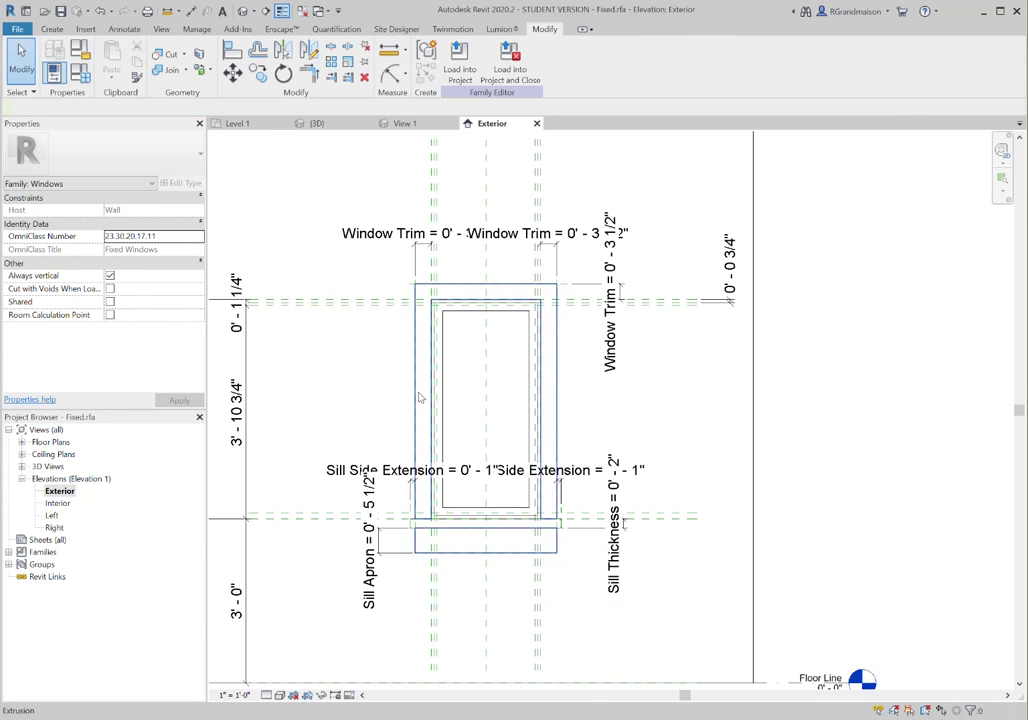
scroll(420, 395, down, 2)
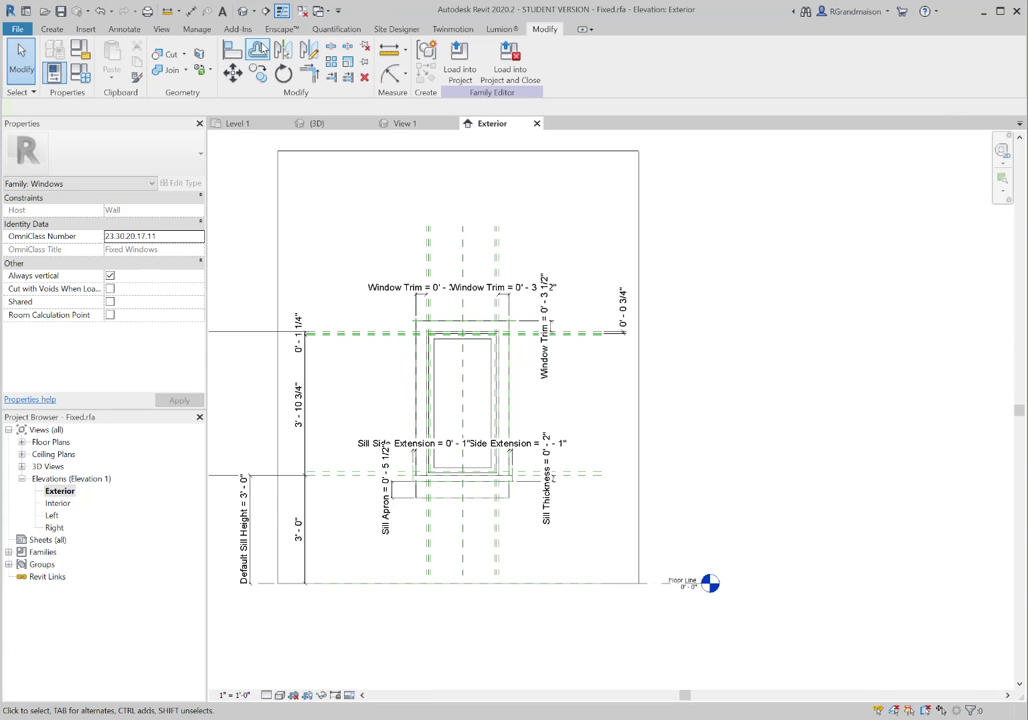
click(244, 12)
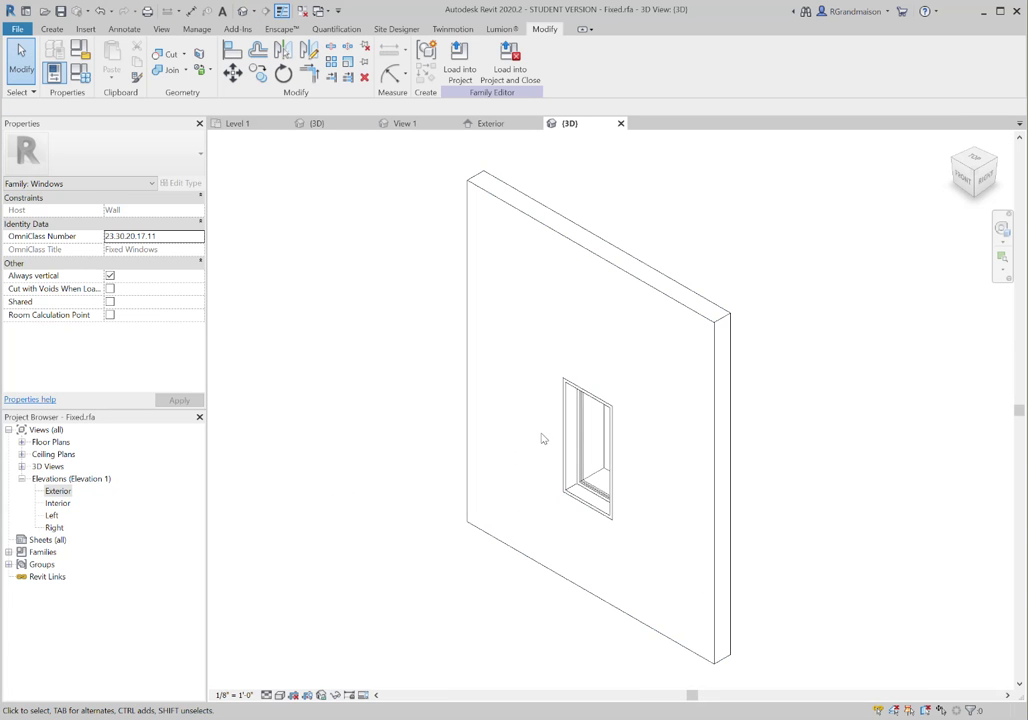
shift+middle_drag(601, 586, 312, 568)
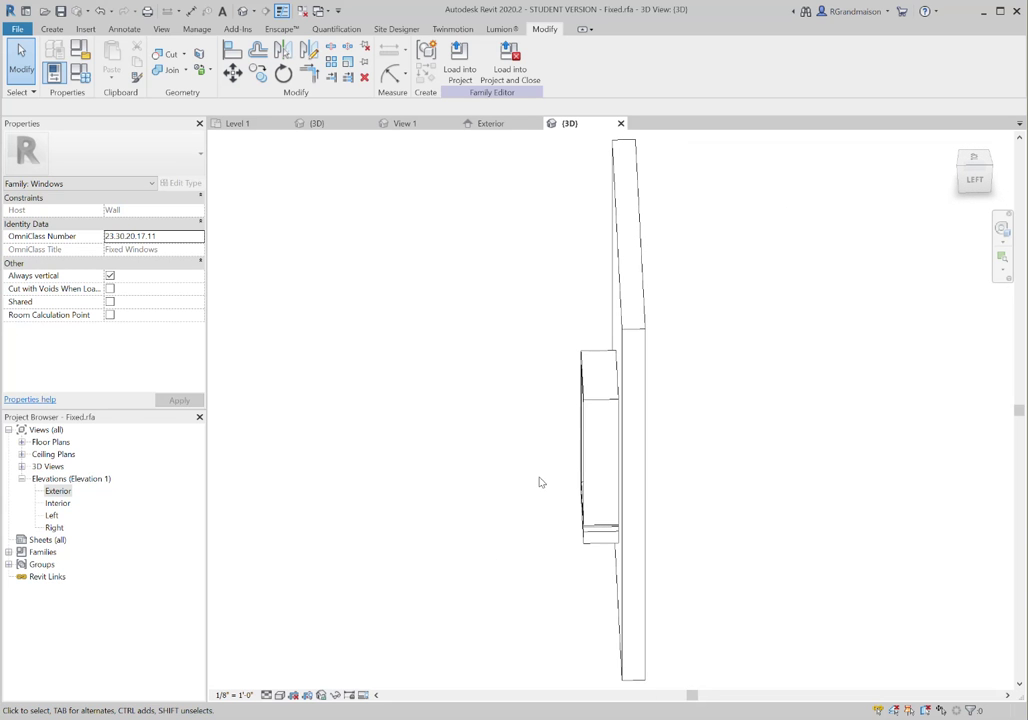
middle_drag(539, 482, 505, 475)
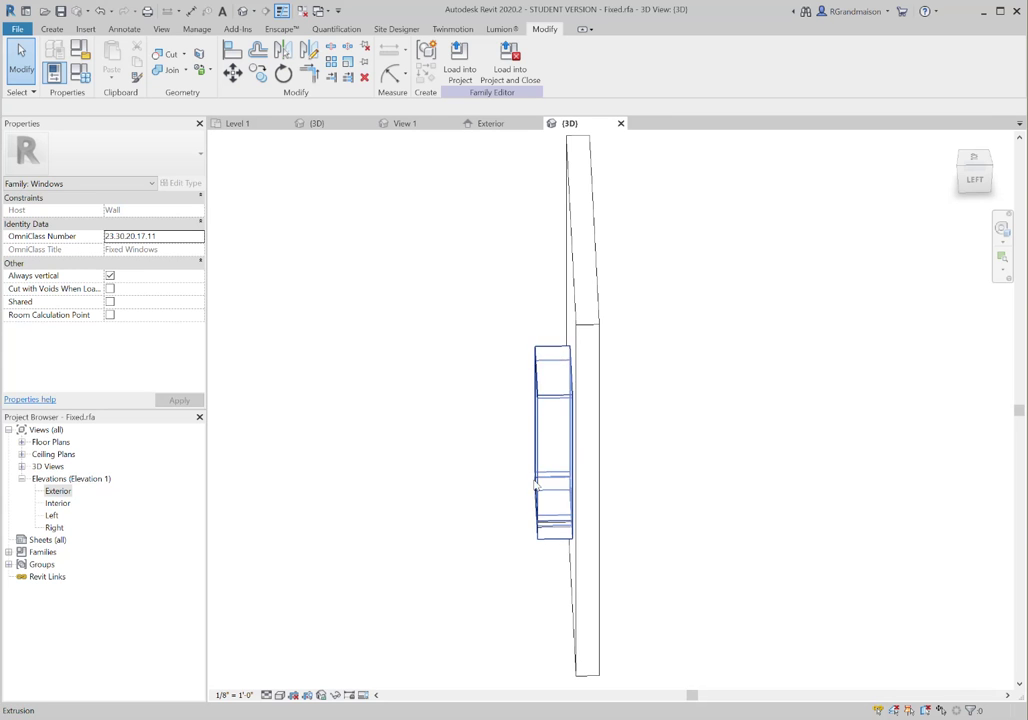
In the Left elevation, draw a vertical reference plane about 2 21/32" outside the wall's exterior face, running past the window's height.
double_click(52, 515)
scroll(643, 379, up, 3)
scroll(599, 532, down, 5)
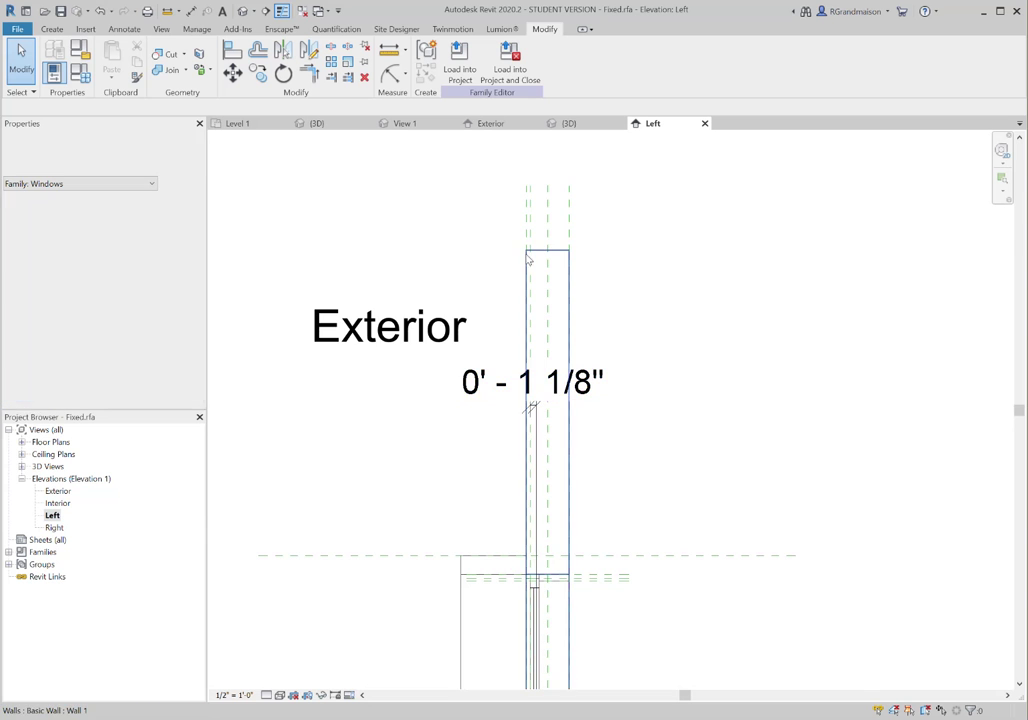
middle_drag(464, 539, 456, 399)
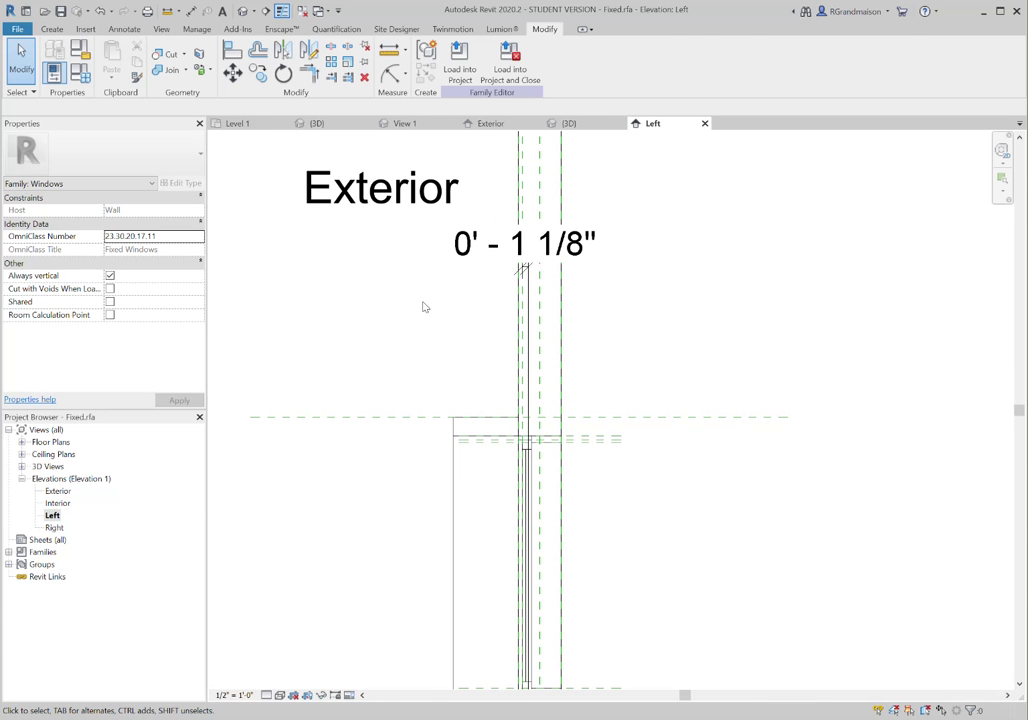
click(54, 29)
click(743, 68)
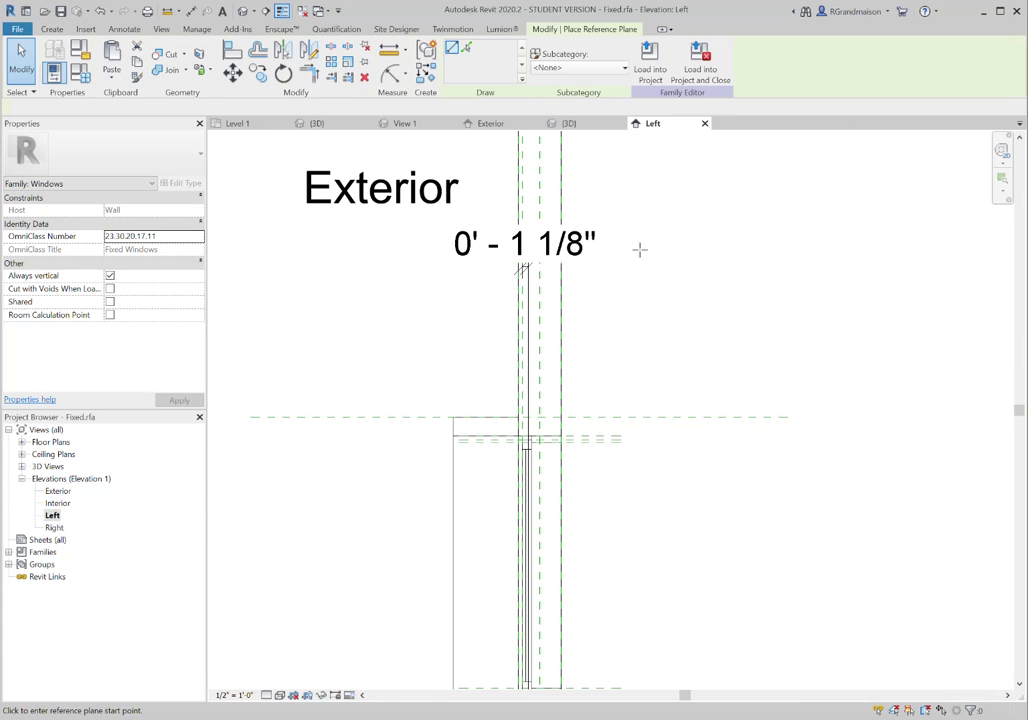
scroll(503, 339, down, 3)
middle_drag(470, 498, 519, 414)
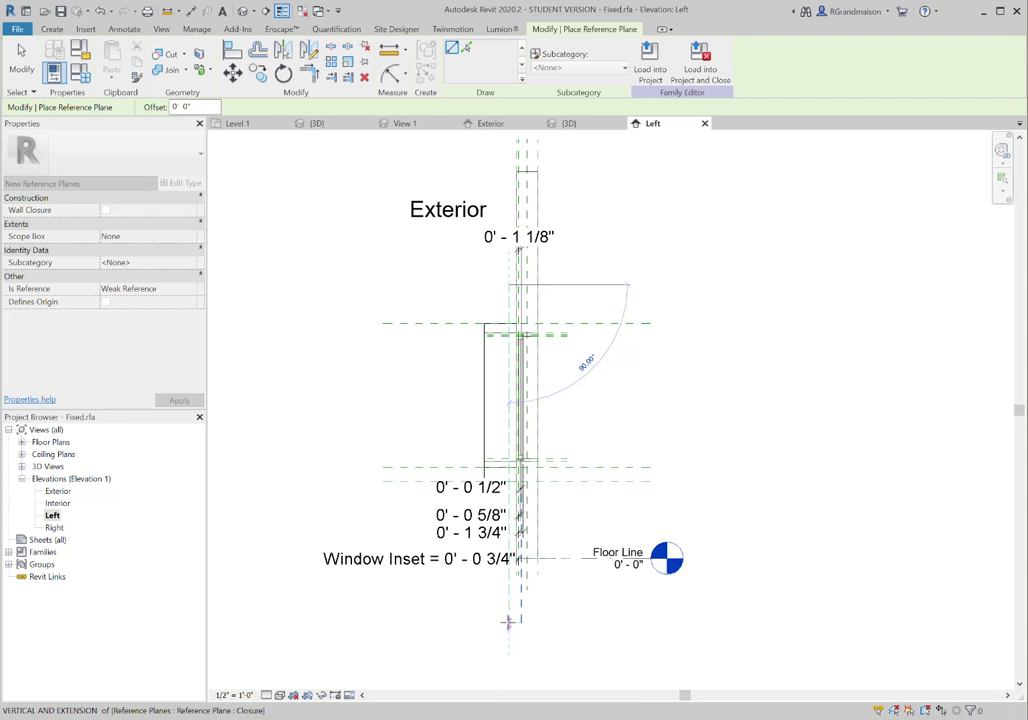
scroll(575, 440, up, 2)
middle_drag(567, 385, 588, 498)
key(Escape)
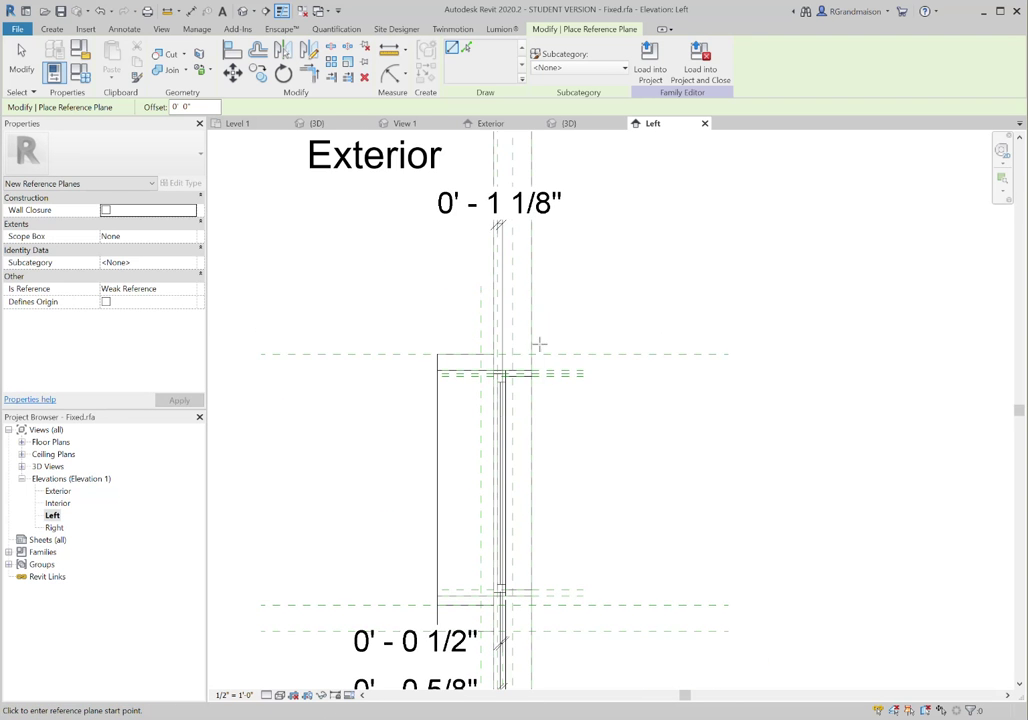
key(Escape)
scroll(515, 329, up, 2)
middle_drag(514, 325, 539, 370)
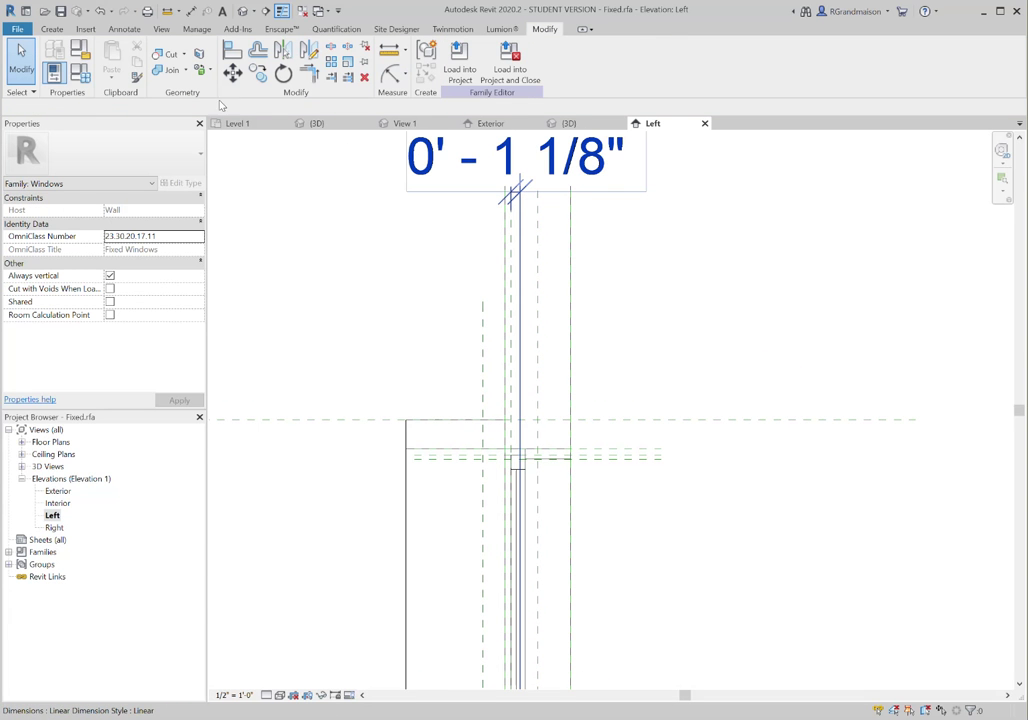
Add an aligned dimension between the wall's exterior face and the new vertical reference plane, above the window.
click(191, 10)
scroll(470, 230, down, 2)
scroll(485, 248, down, 1)
middle_drag(486, 249, 489, 397)
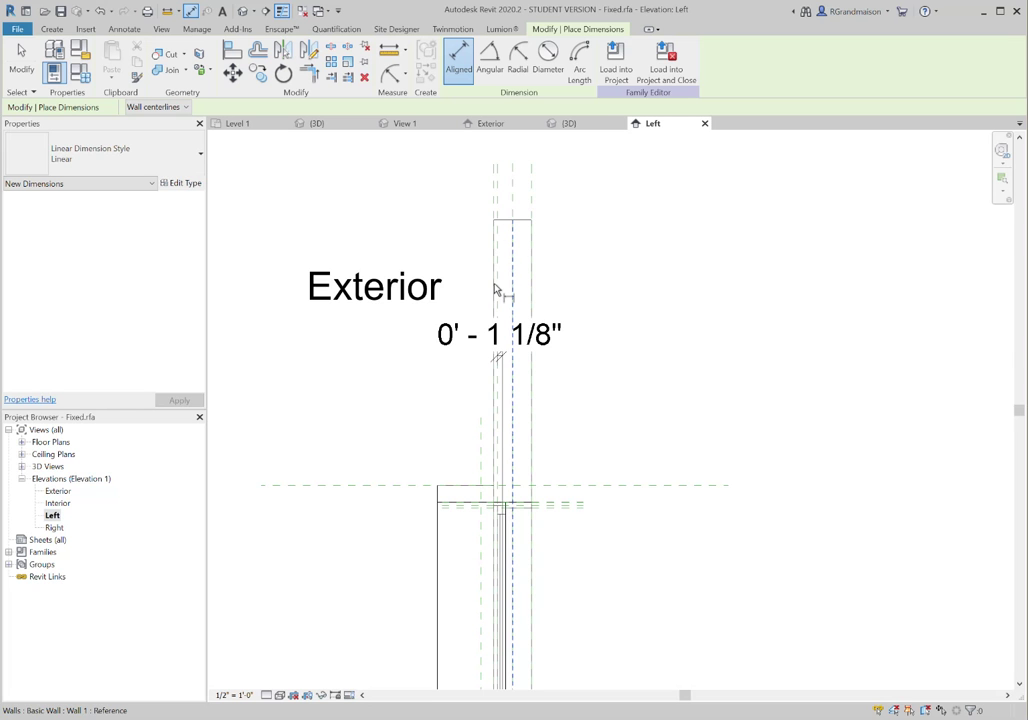
key(Tab)
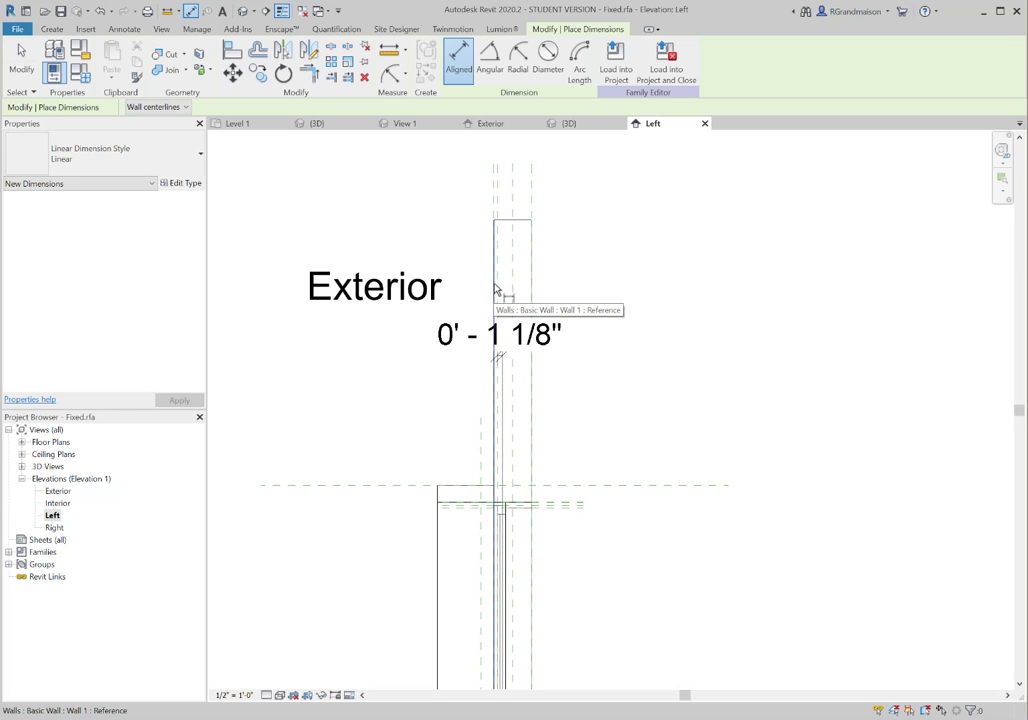
click(495, 289)
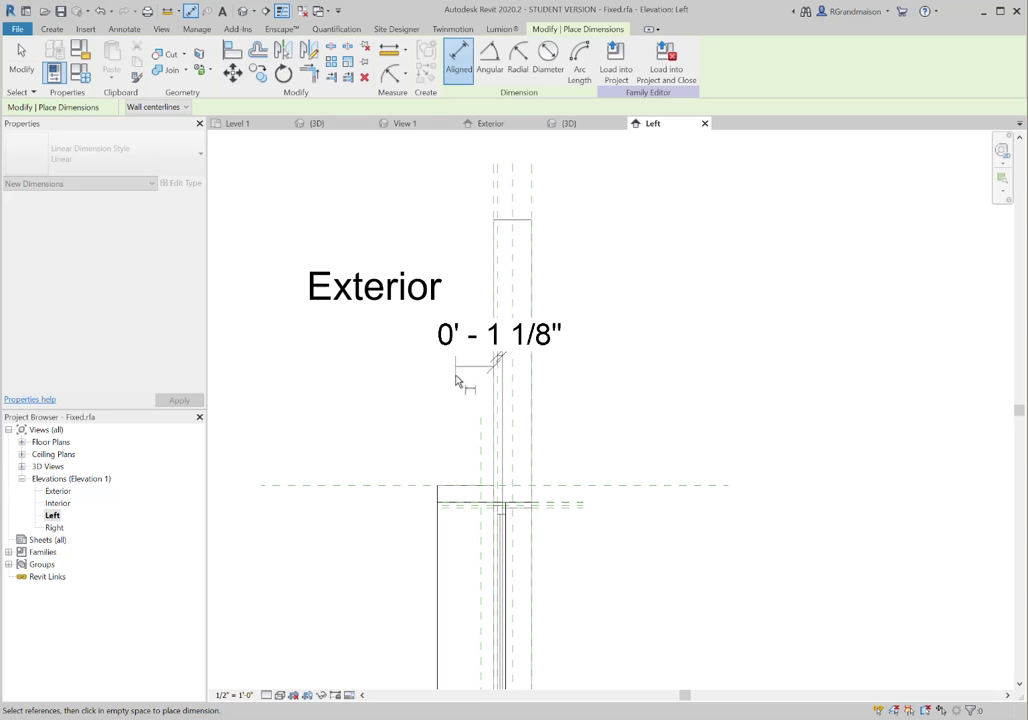
click(481, 448)
click(451, 401)
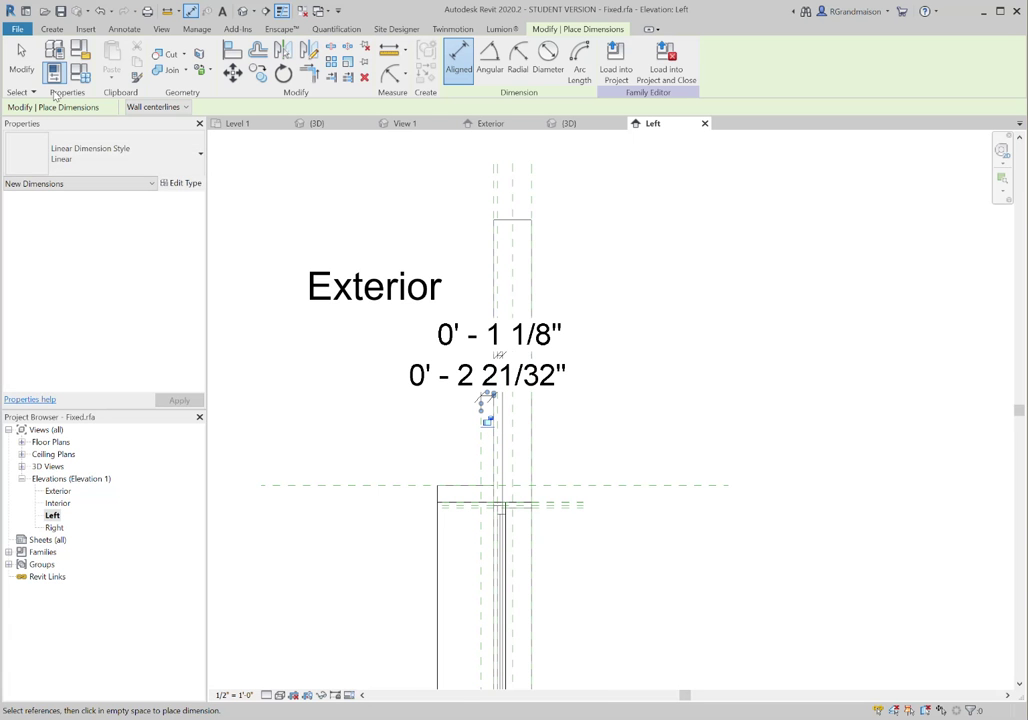
key(Escape)
key(Escape)
Label the dimension from the wall face to the new plane with a new type parameter named Window Exterior Trim Thickness.
click(486, 397)
click(583, 62)
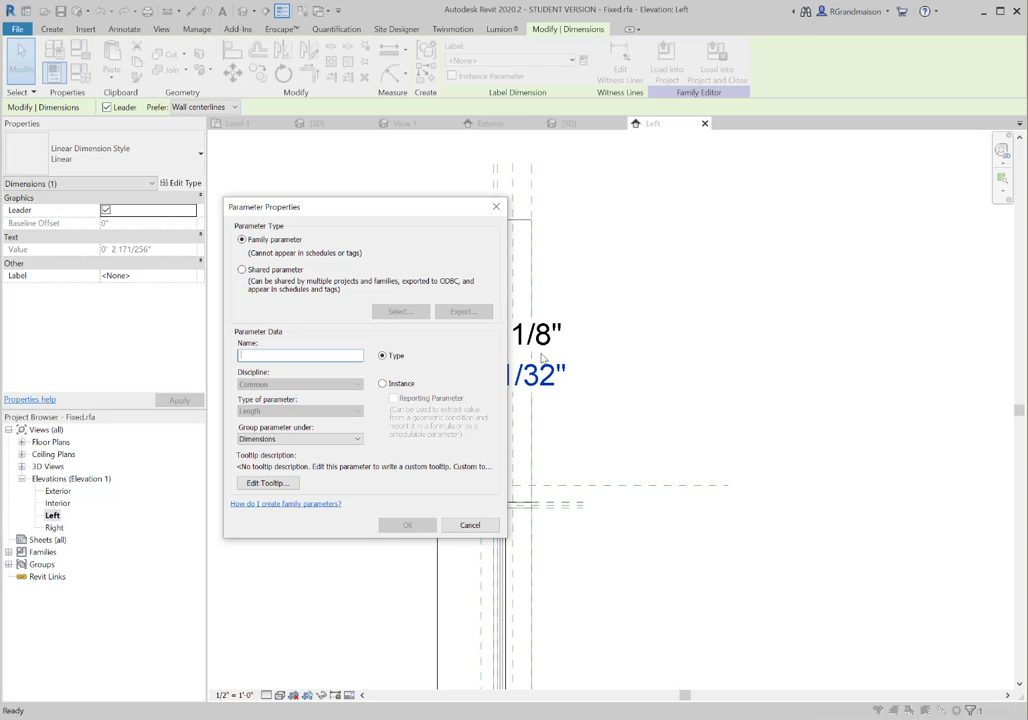
text(Trim Thickens)
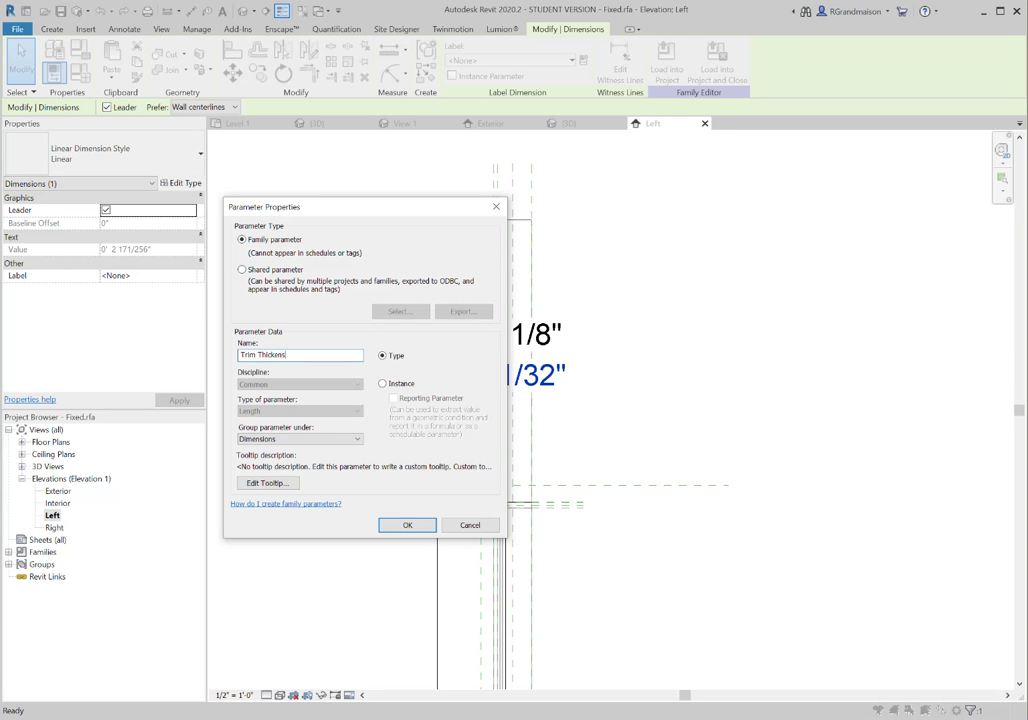
key(BackSpace)
click(240, 355)
text(Window)
click(285, 355)
text(Exterior)
click(407, 525)
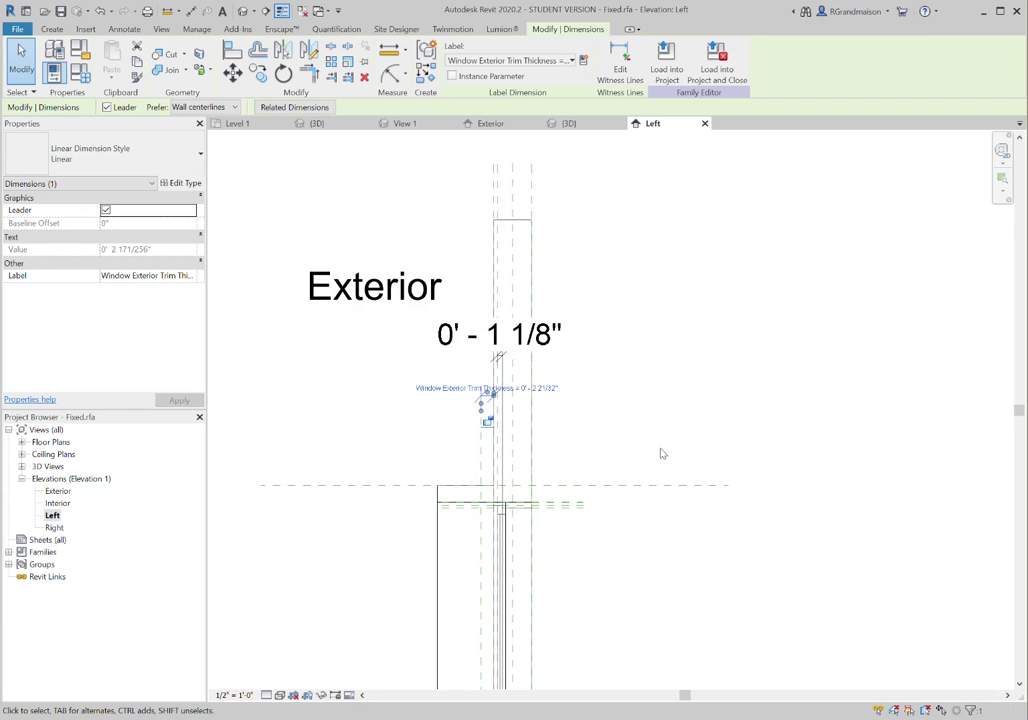
click(678, 414)
Stretch the trim extrusion's outer face to the new vertical reference plane and lock it there.
middle_drag(675, 364, 645, 273)
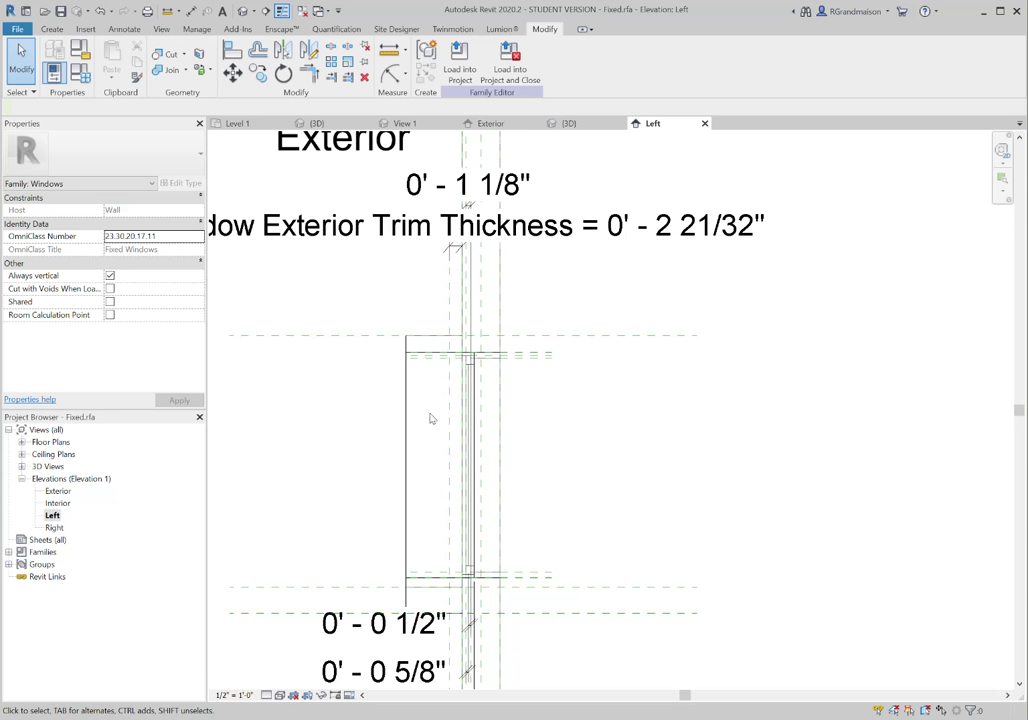
click(427, 492)
drag(402, 475, 447, 482)
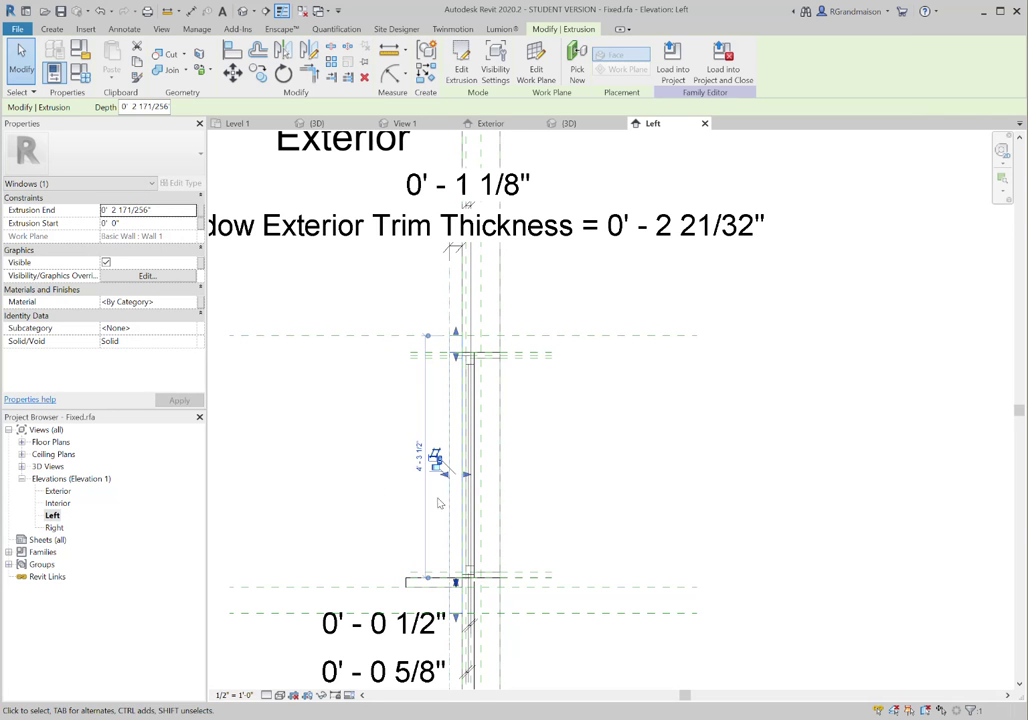
click(642, 489)
scroll(423, 400, up, 3)
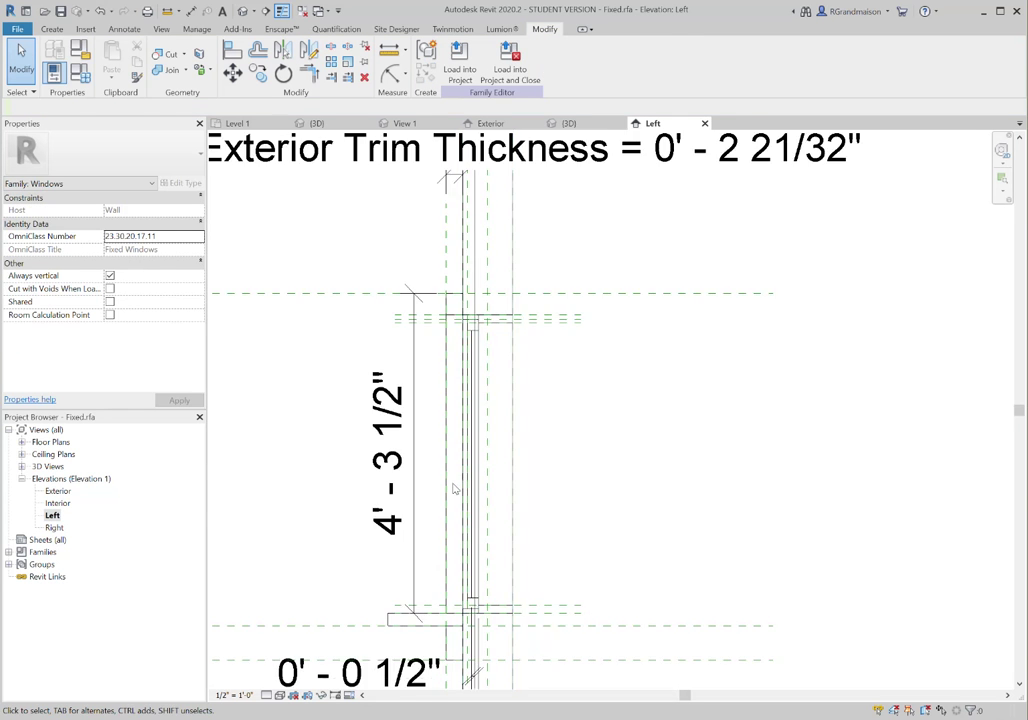
click(419, 401)
drag(415, 392, 461, 449)
scroll(345, 422, up, 2)
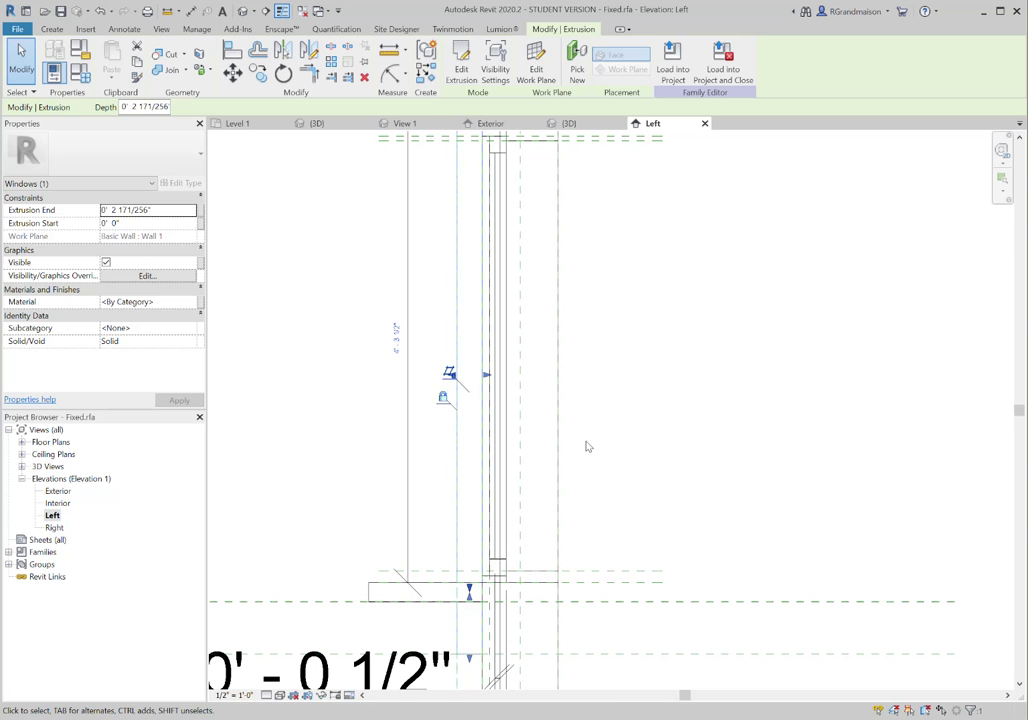
click(725, 427)
Examine the sill extrusion's depth in the Left elevation compared with the trim and the wall's exterior face.
scroll(725, 427, down, 2)
middle_drag(709, 411, 561, 382)
scroll(557, 424, up, 2)
middle_drag(560, 428, 689, 417)
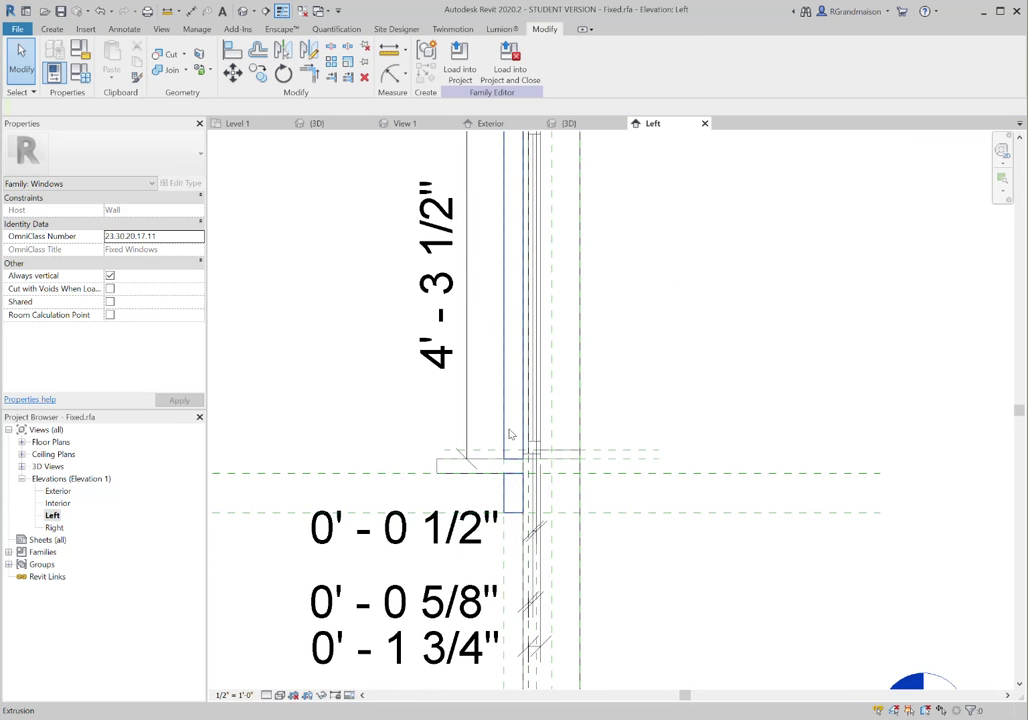
middle_drag(521, 424, 528, 486)
click(474, 500)
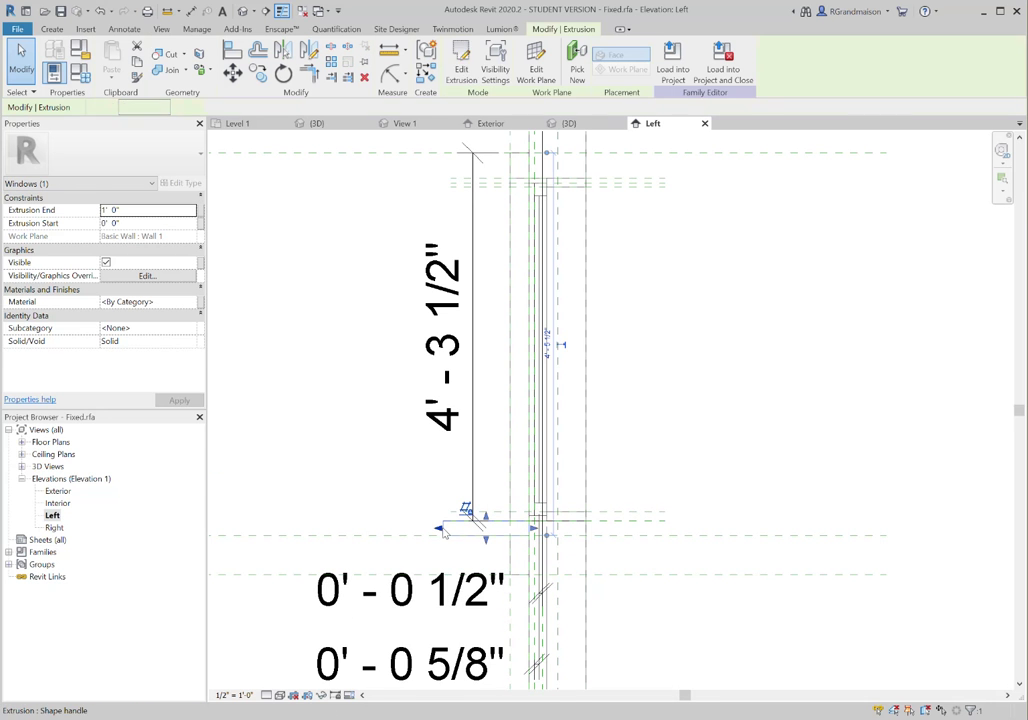
middle_drag(428, 479, 441, 498)
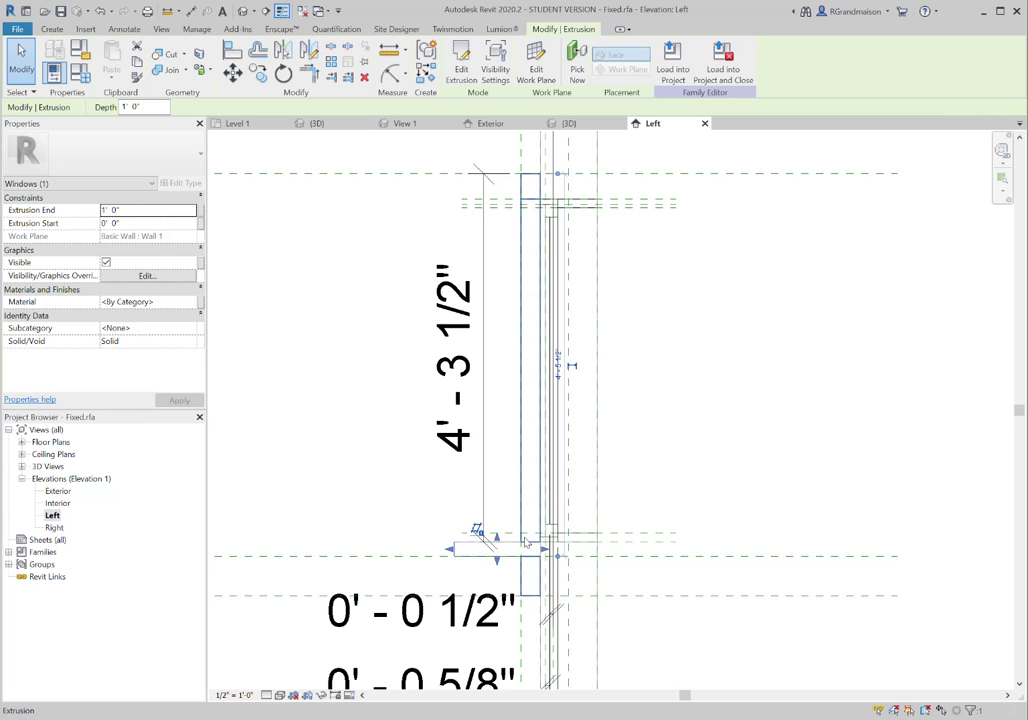
click(360, 465)
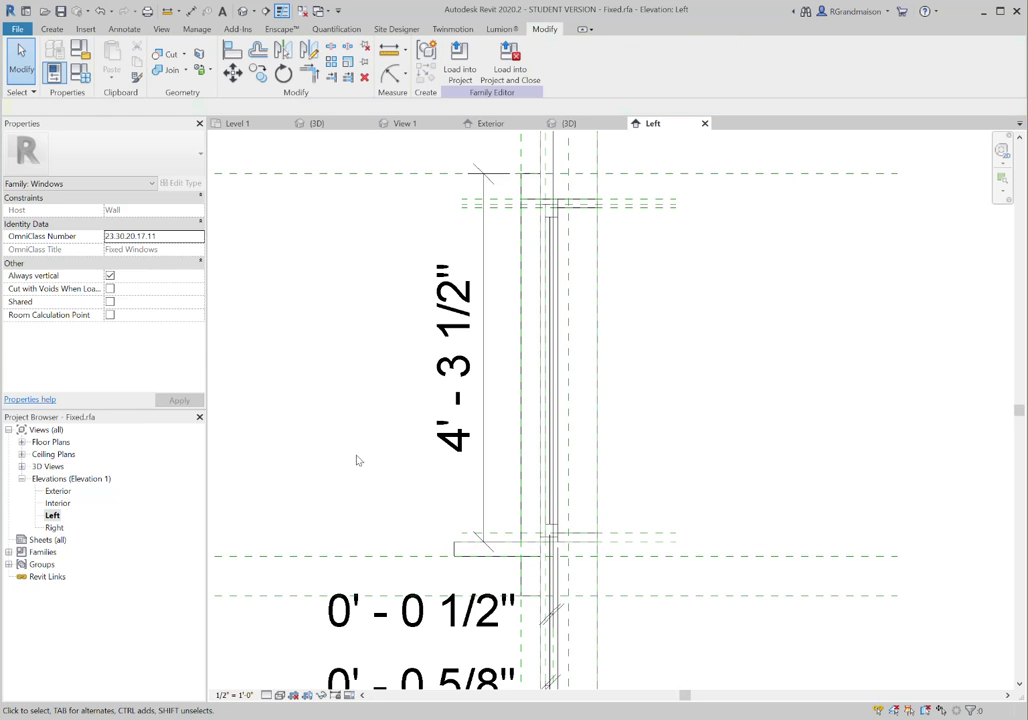
Add a Length type parameter named Sill Projection Distance to the window family, grouped under Dimensions.
click(84, 76)
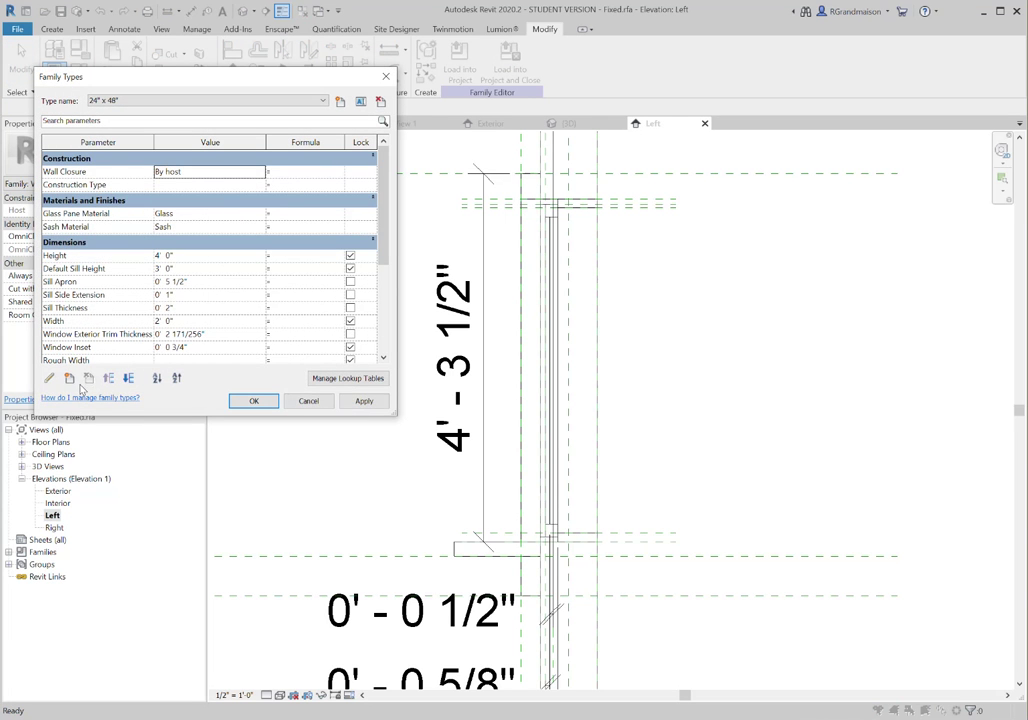
drag(171, 415, 171, 547)
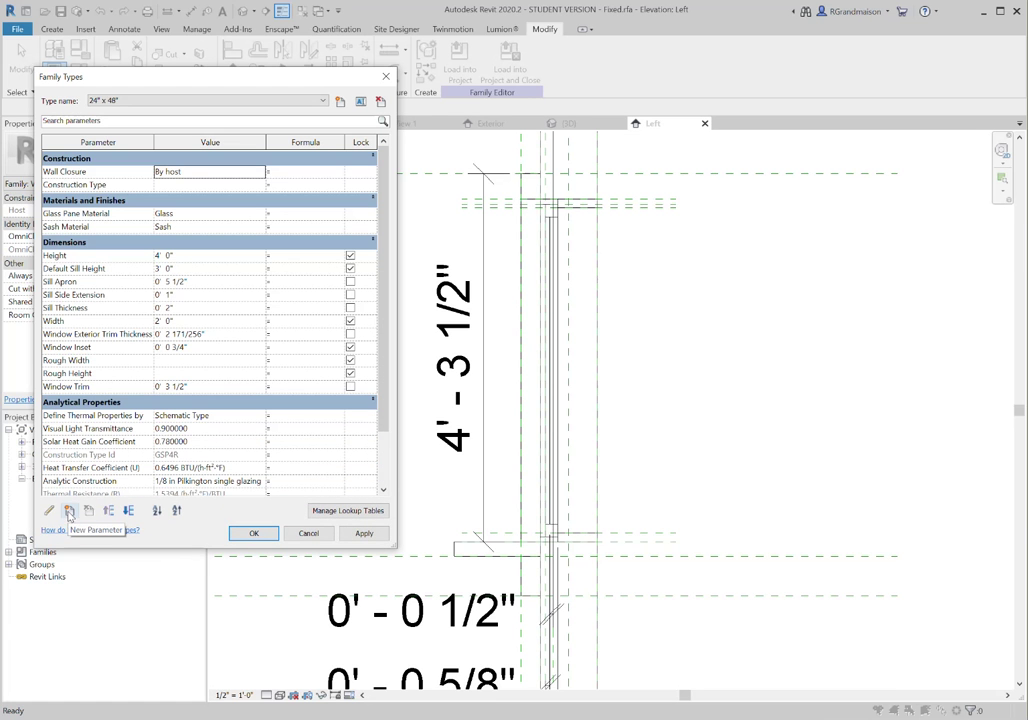
click(69, 511)
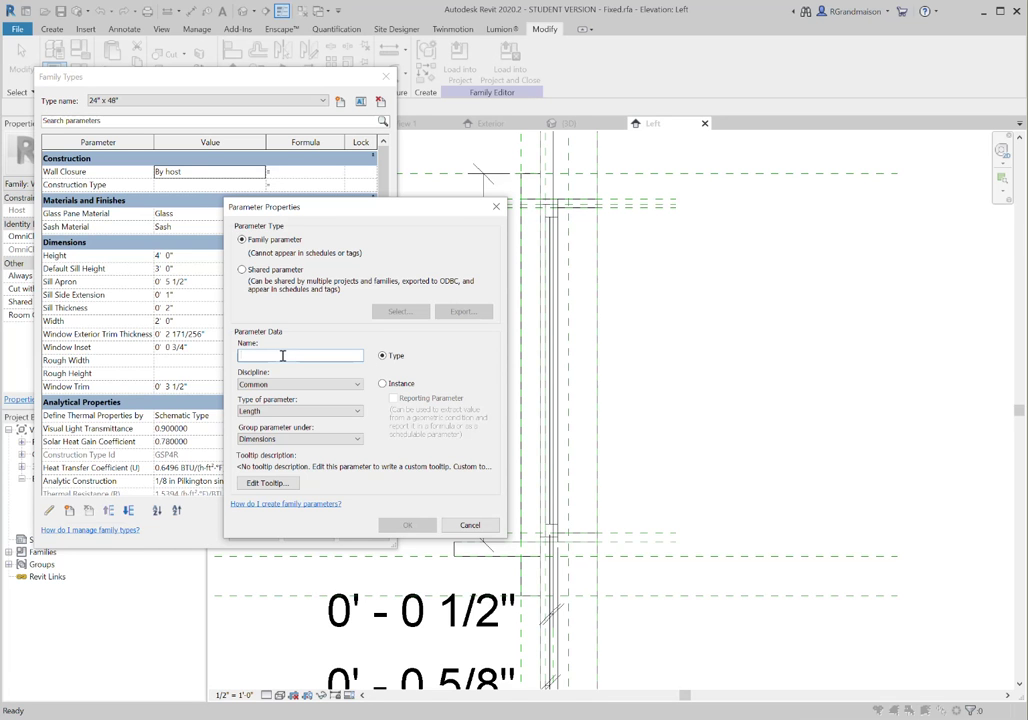
text(Sill Projection DIsta)
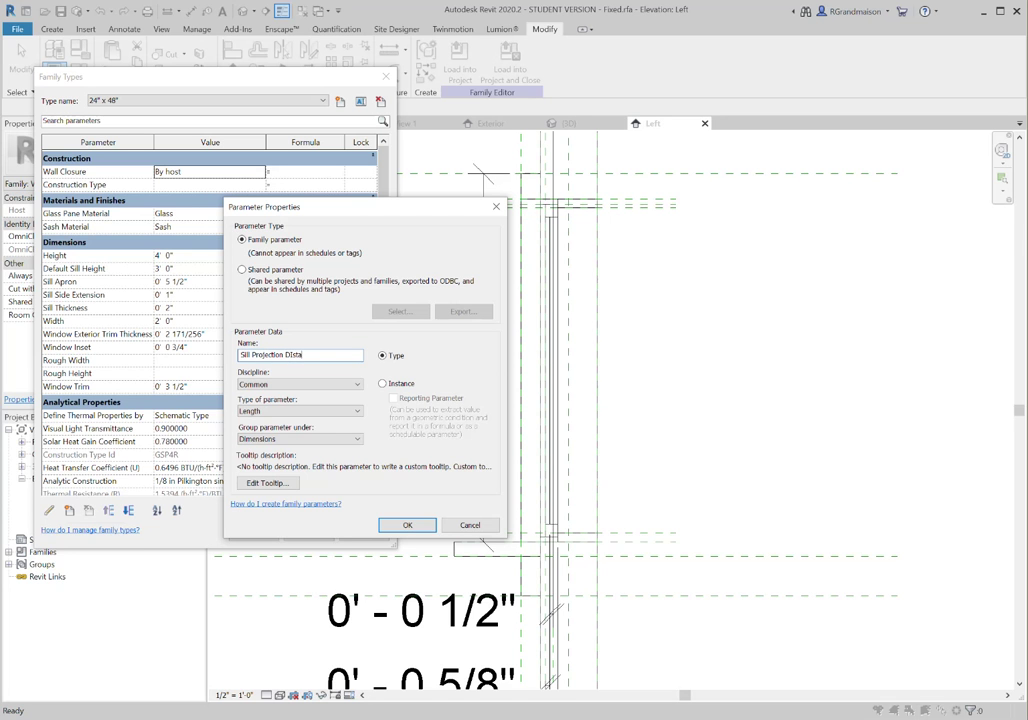
key(BackSpace)
key(BackSpace)
key(BackSpace)
click(407, 525)
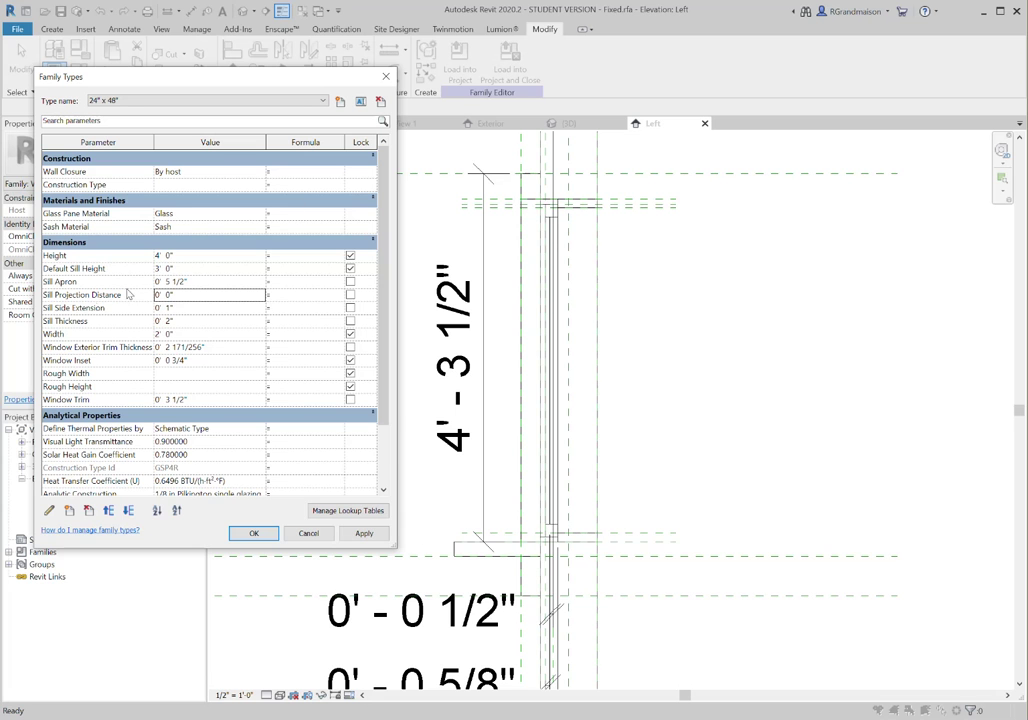
Give Sill Projection Distance the formula Window Exterior Trim Thickness + 1".
click(188, 296)
click(288, 297)
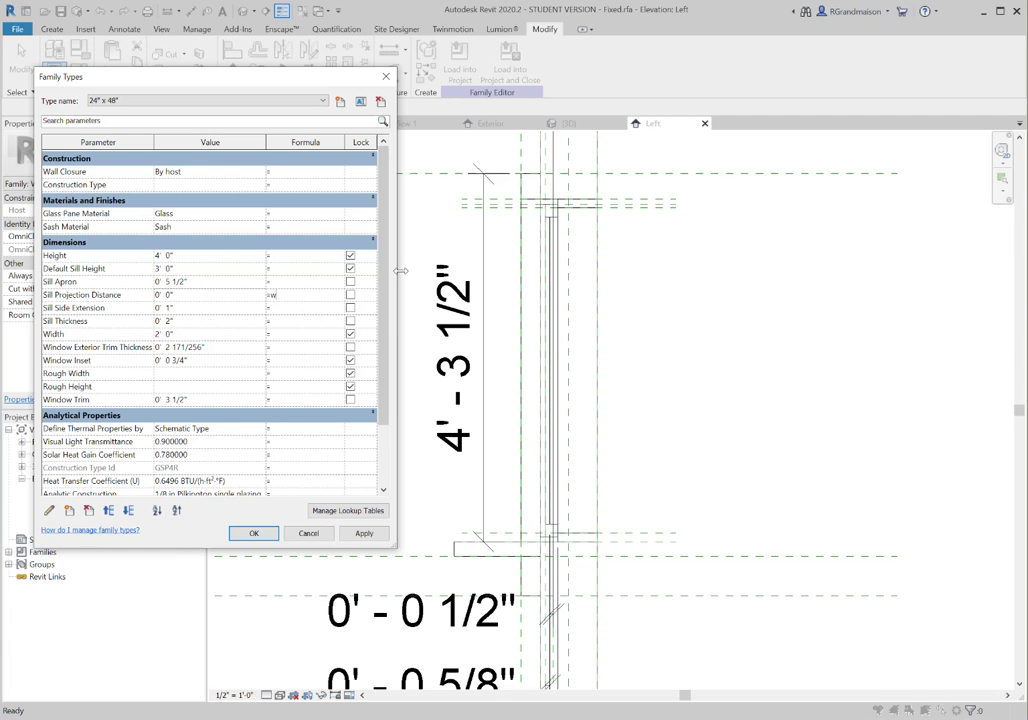
drag(397, 270, 740, 328)
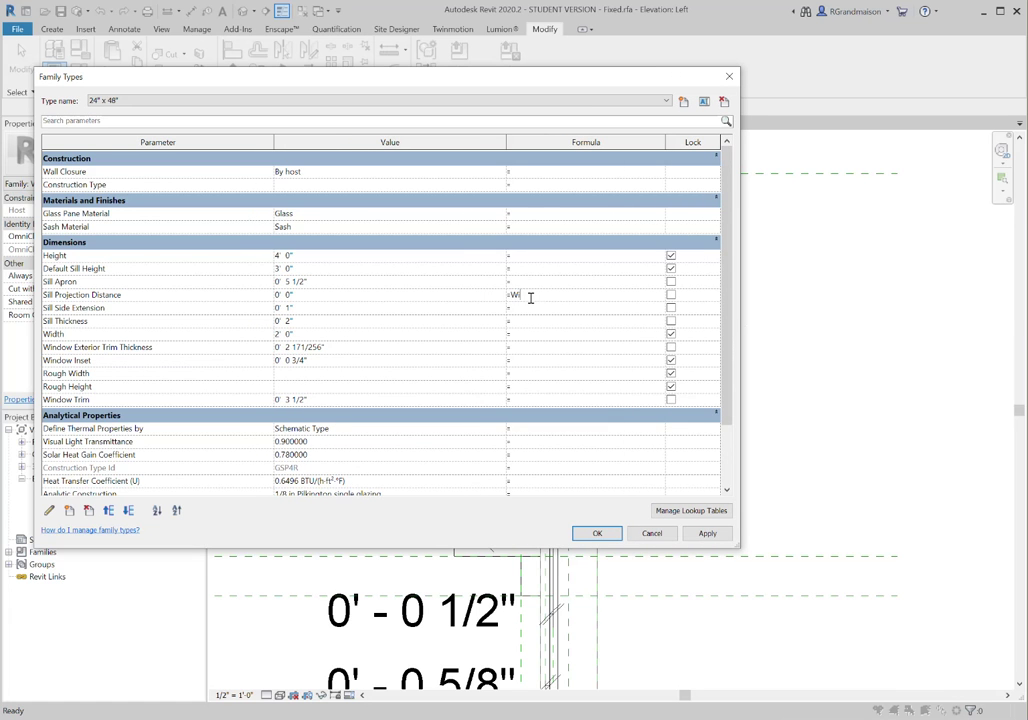
text(Ext)
text(1")
key(Tab)
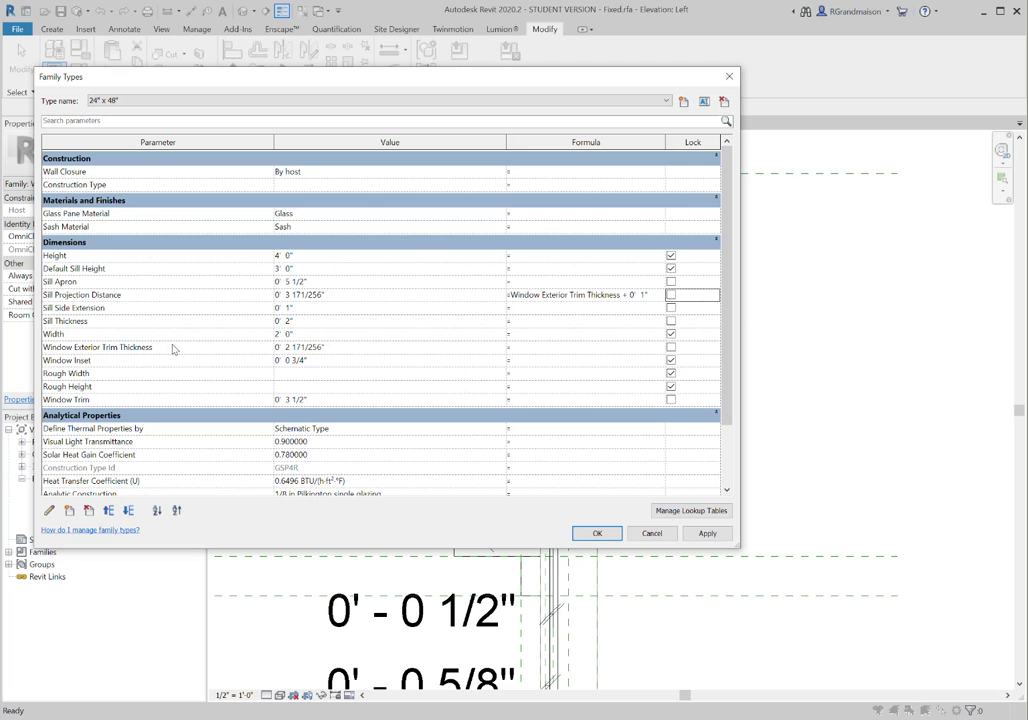
Set Window Exterior Trim Thickness to 0' 1 1/2" and apply the family type changes.
click(364, 345)
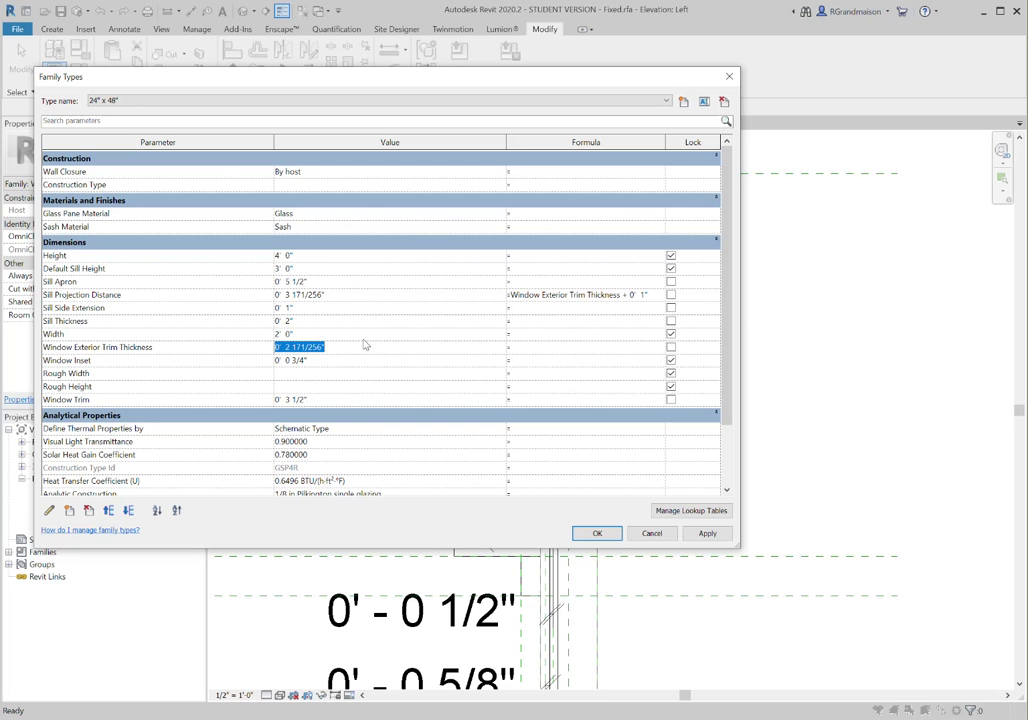
text(1.5)
key(Tab)
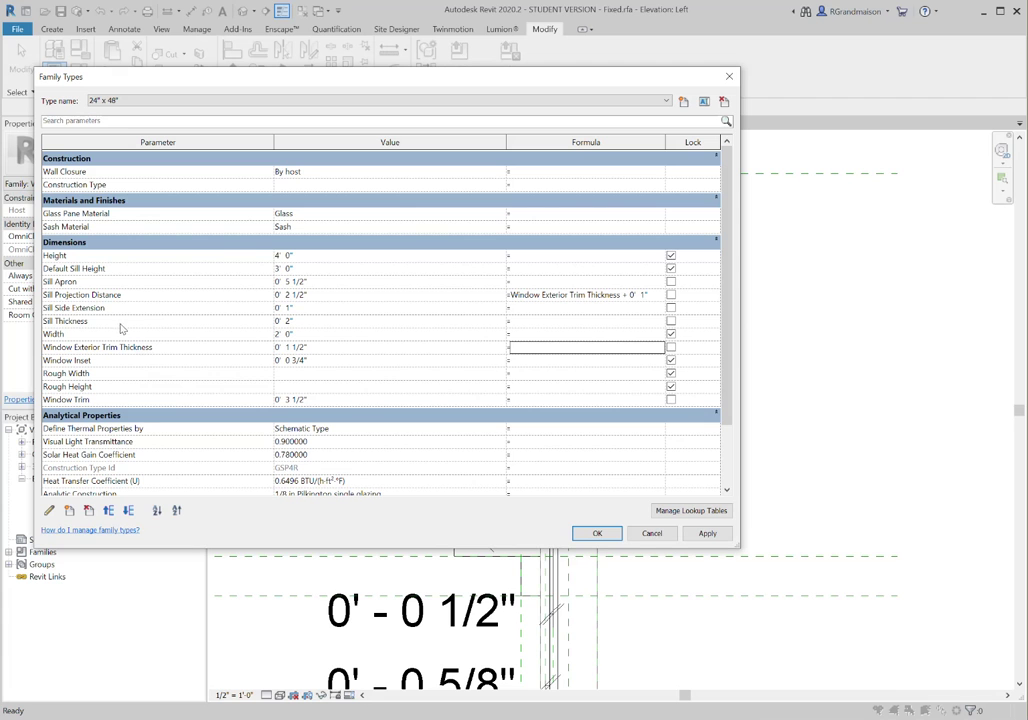
click(321, 401)
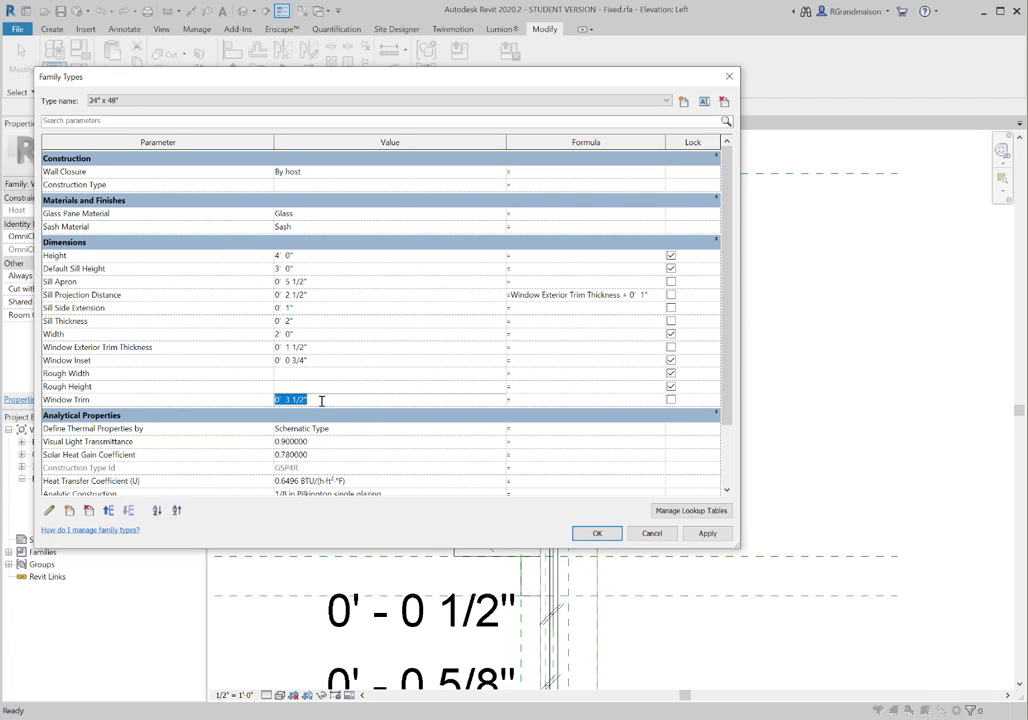
click(313, 360)
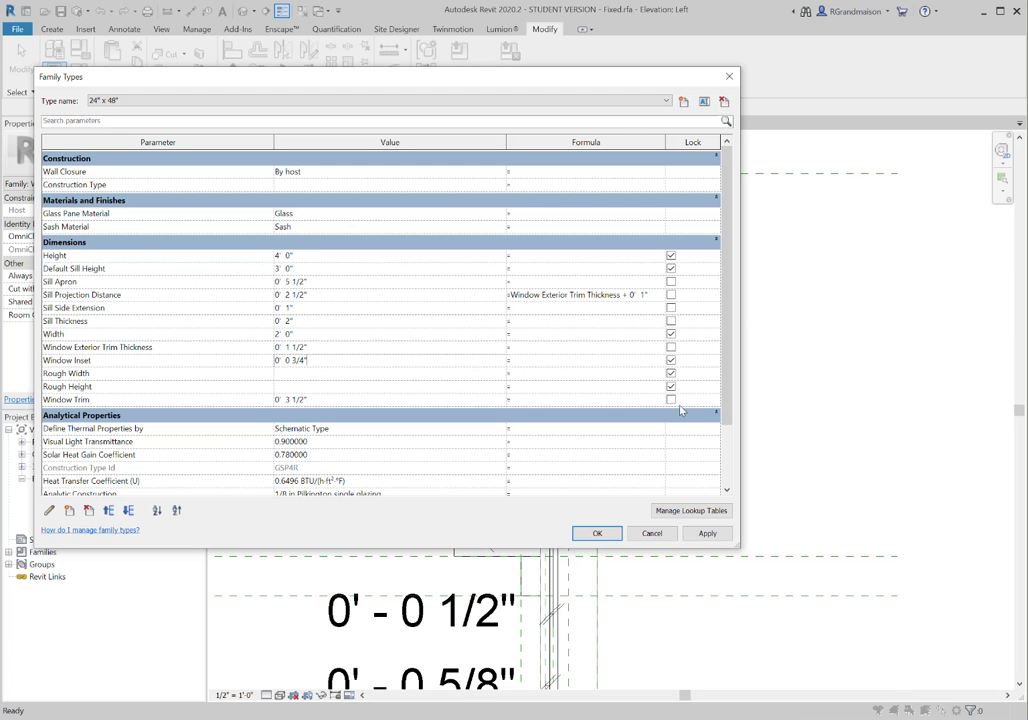
click(708, 534)
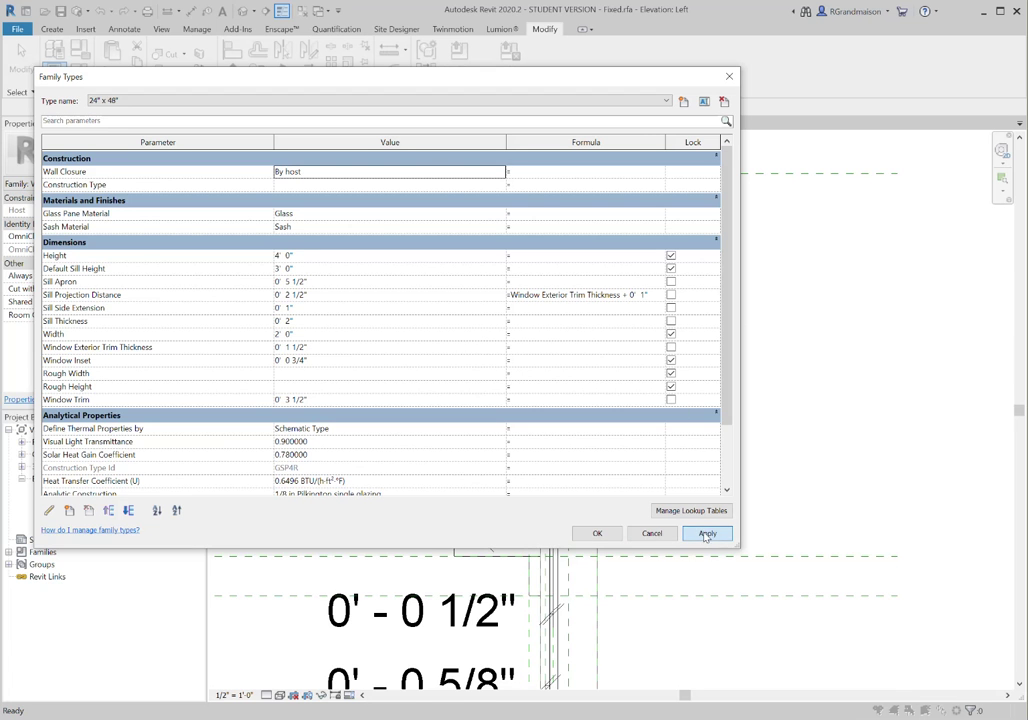
click(598, 534)
Associate the sill extrusion's Extrusion End with the Sill Projection Distance family parameter.
middle_drag(734, 447, 586, 388)
scroll(491, 472, up, 1)
click(443, 464)
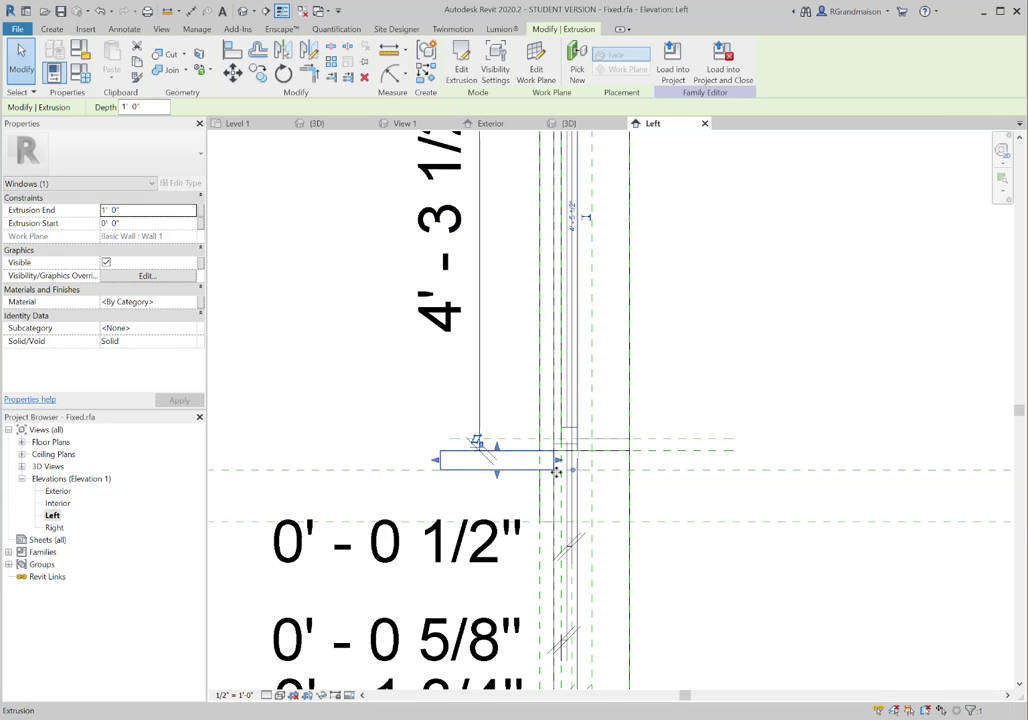
click(134, 209)
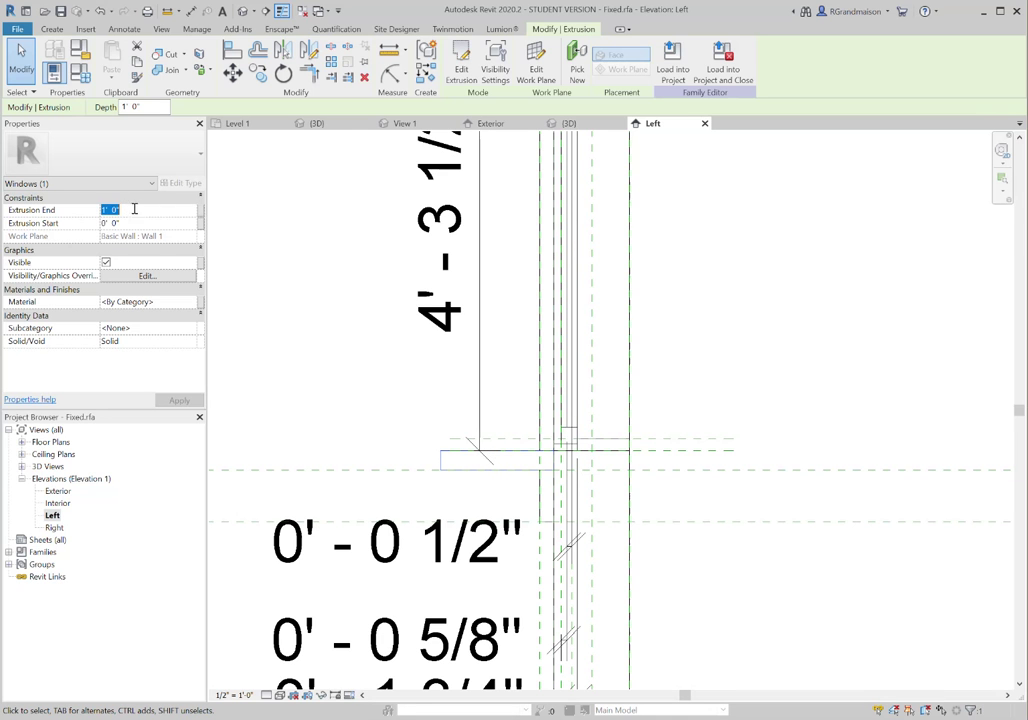
click(201, 211)
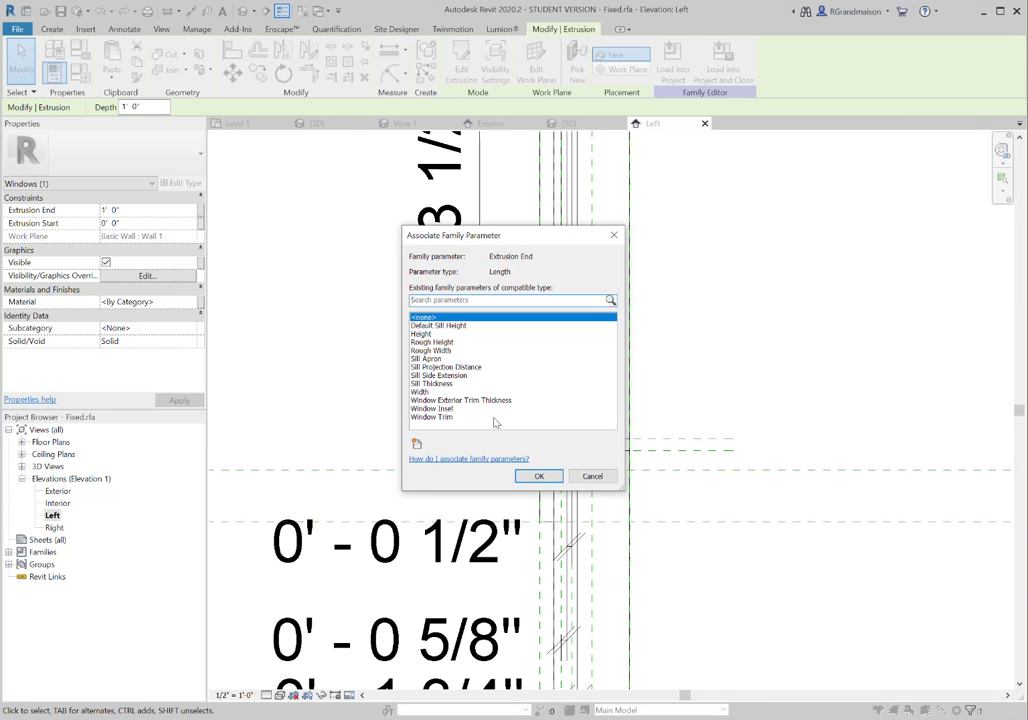
click(452, 367)
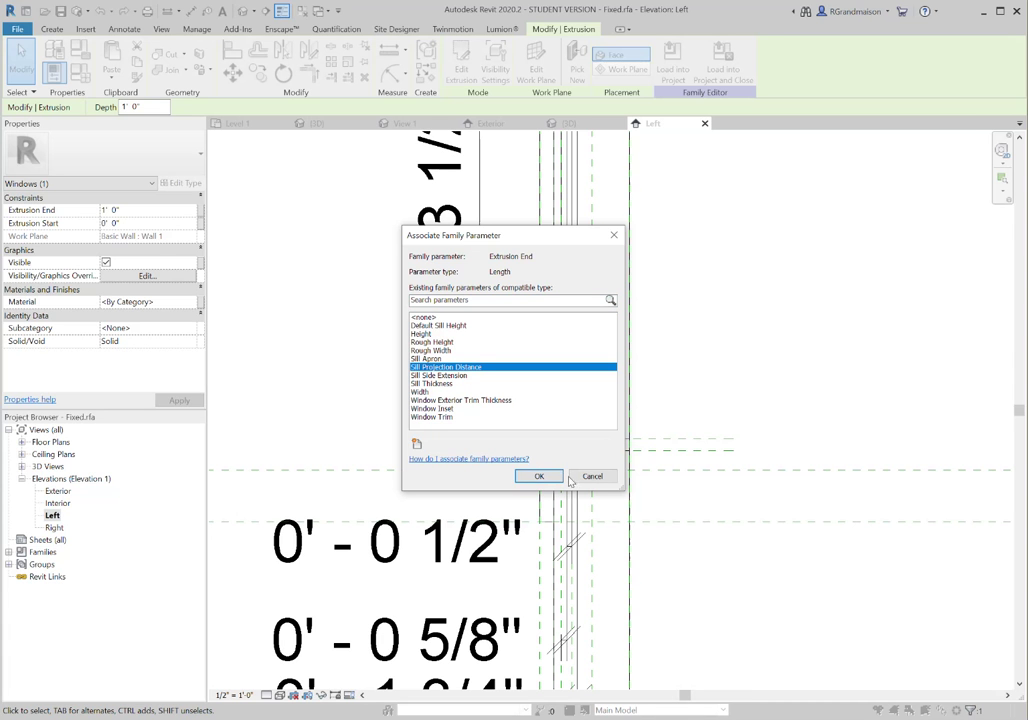
click(539, 476)
click(672, 413)
Examine the sill extrusion's projection beyond the exterior trim and its Extrusion End in the Left elevation.
scroll(520, 478, up, 3)
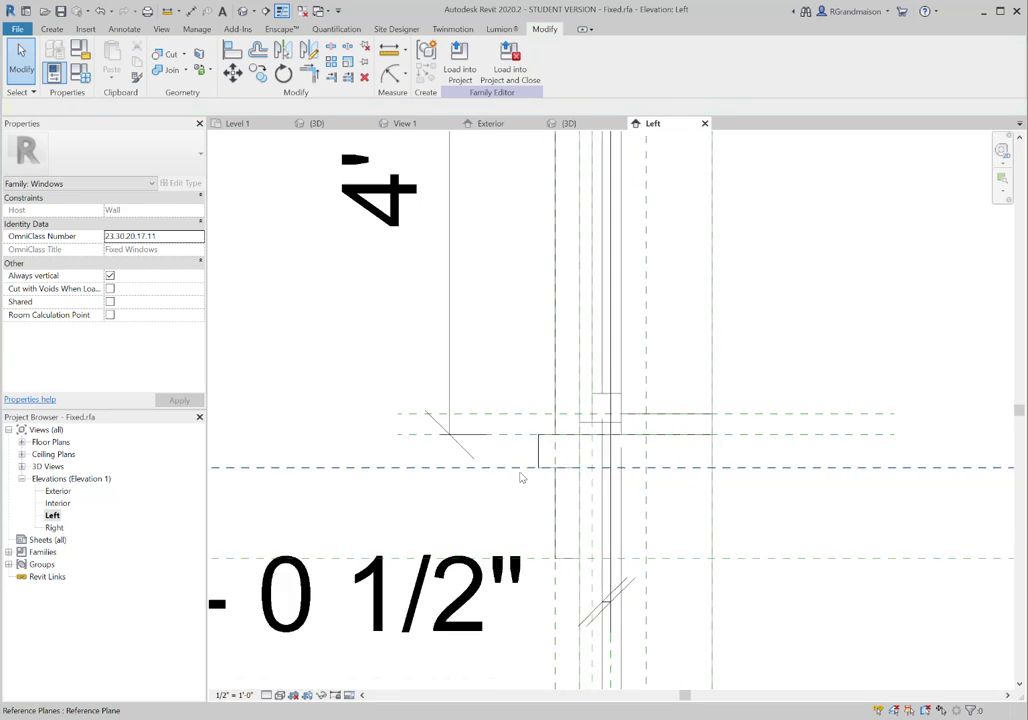
scroll(538, 460, up, 2)
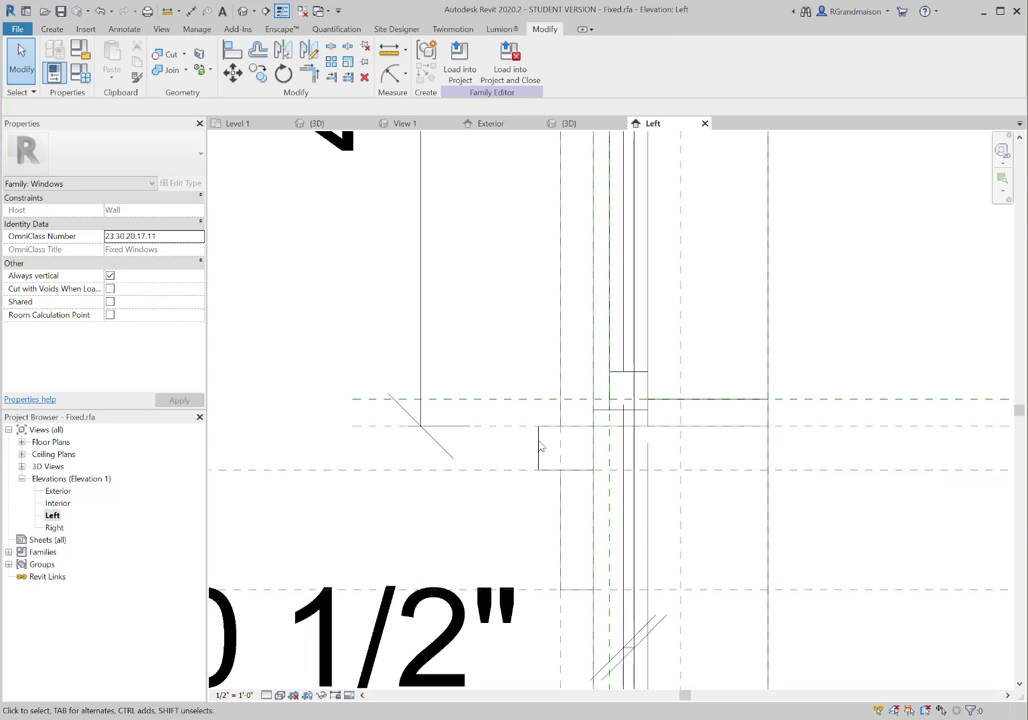
click(538, 450)
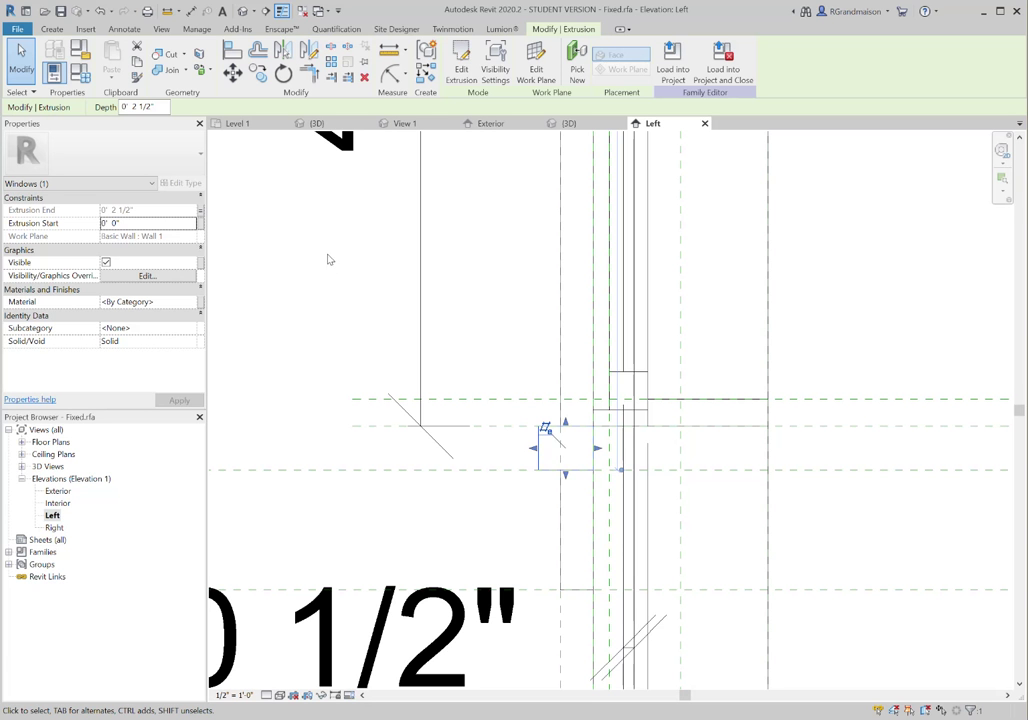
click(334, 285)
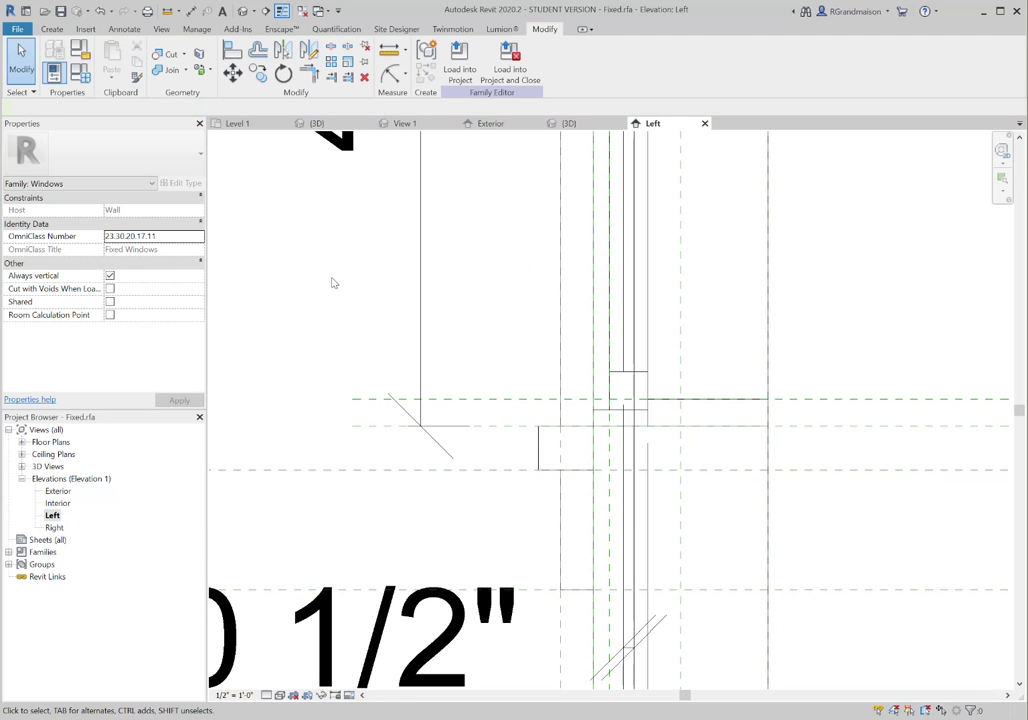
scroll(334, 284, down, 4)
middle_drag(358, 298, 360, 379)
scroll(449, 331, down, 2)
middle_drag(460, 327, 435, 399)
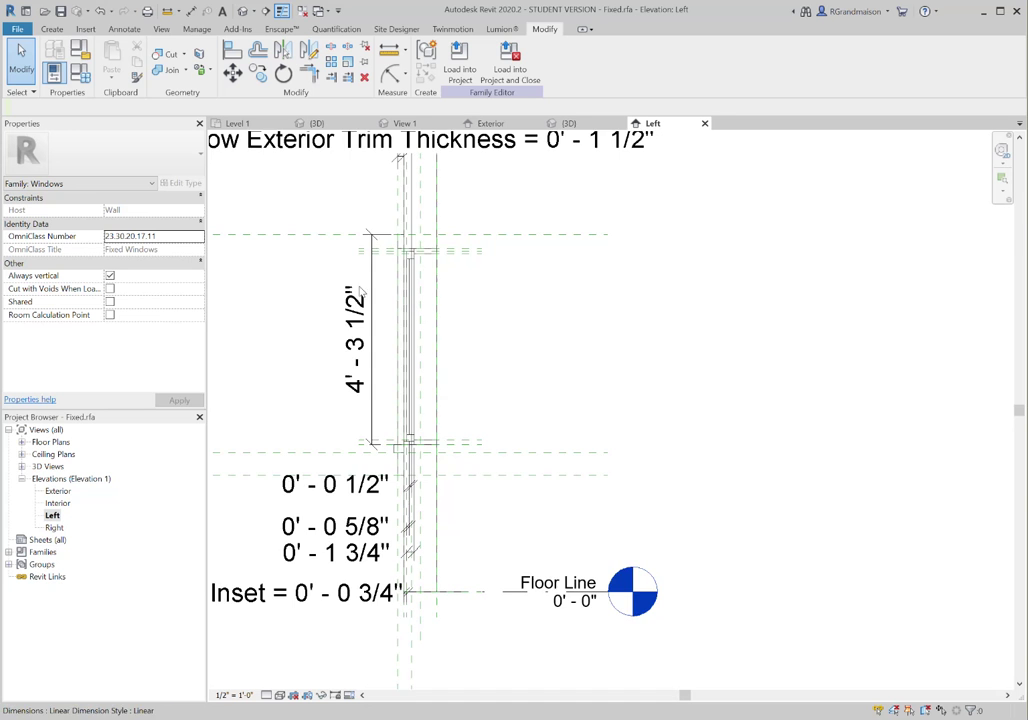
middle_drag(420, 348, 482, 353)
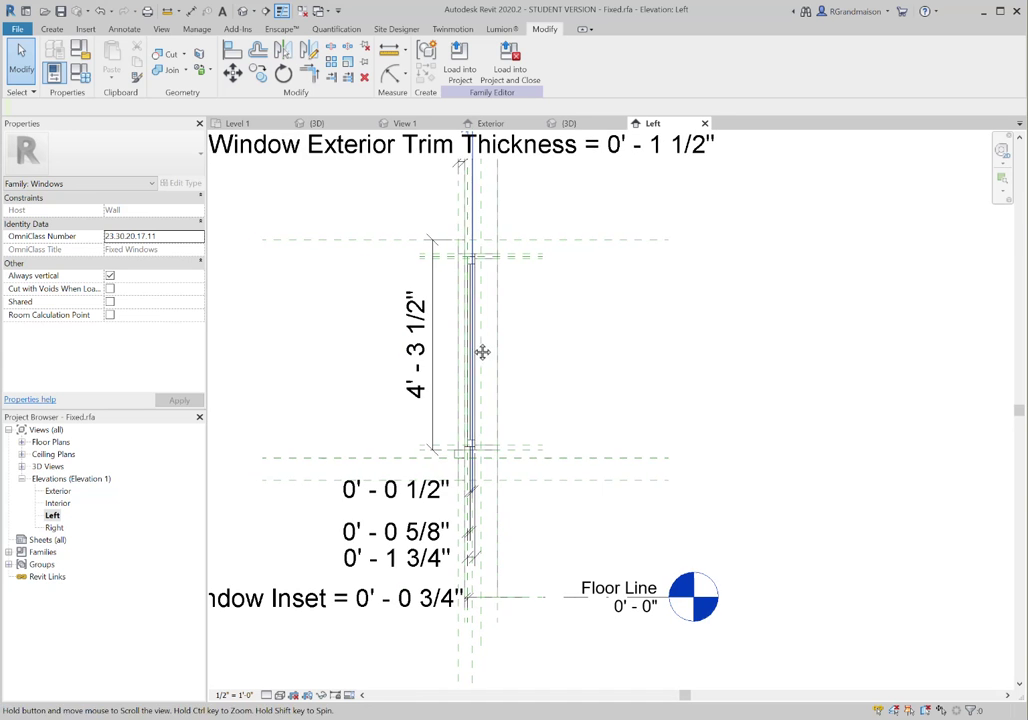
Switch the window family to the 16" x 24" type to flex the trim and sill.
click(81, 76)
click(160, 100)
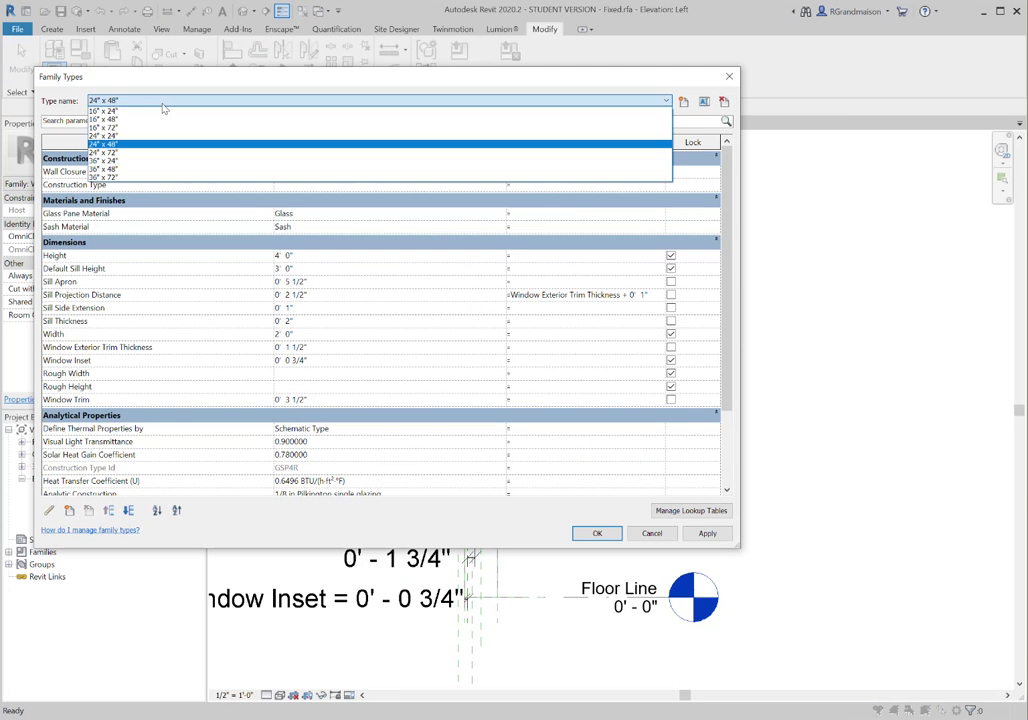
click(154, 119)
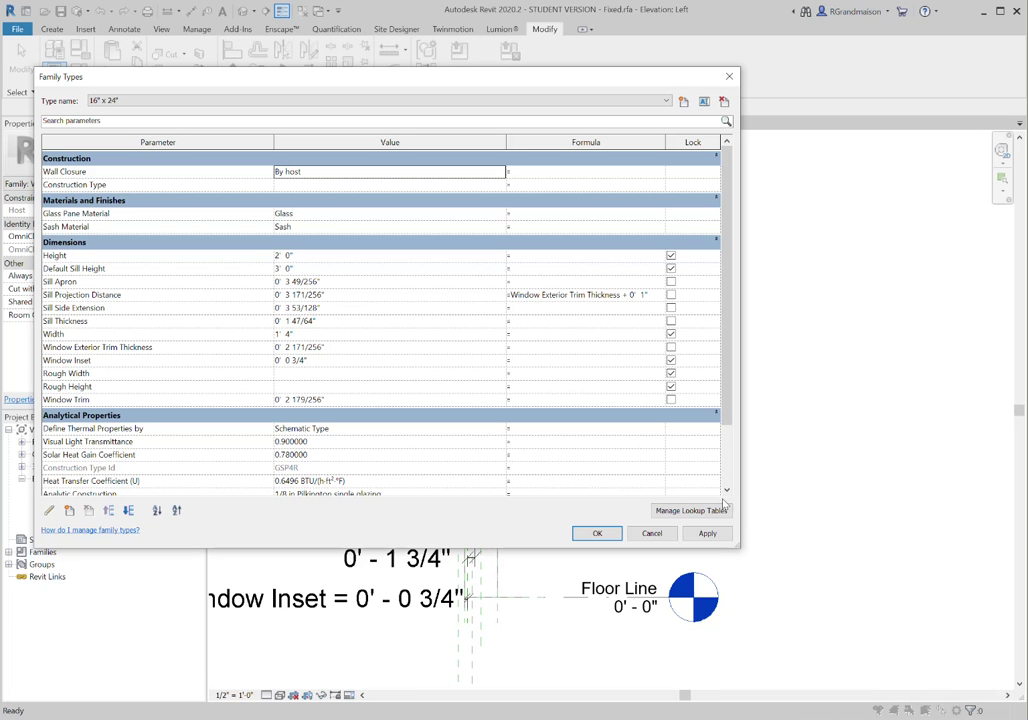
click(597, 533)
middle_drag(737, 436, 693, 438)
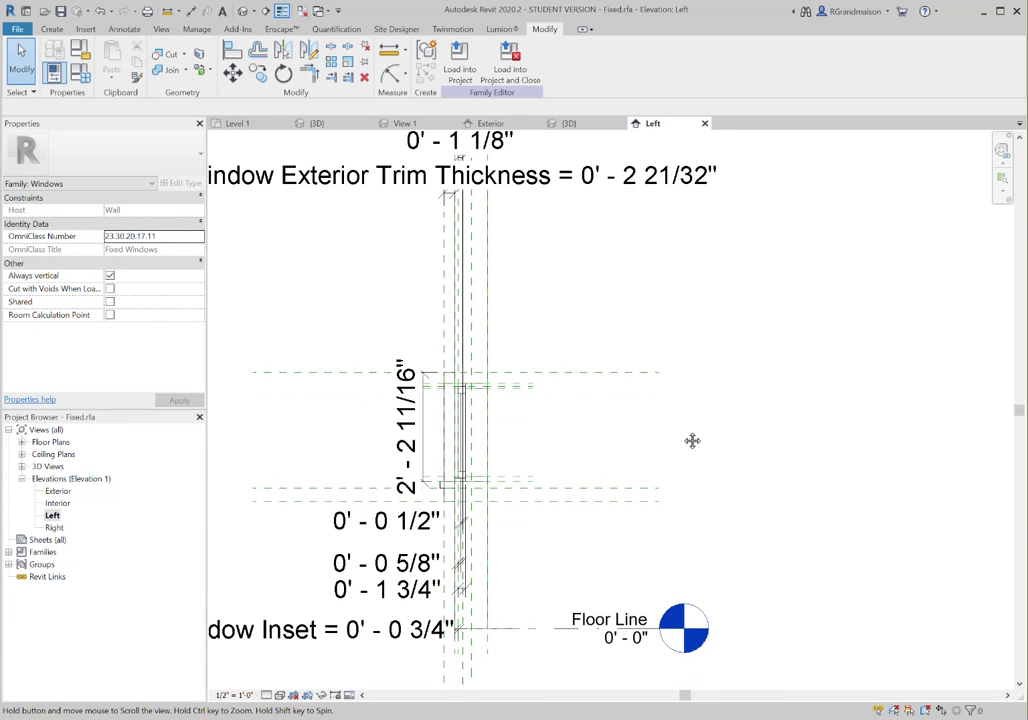
middle_drag(623, 449, 629, 397)
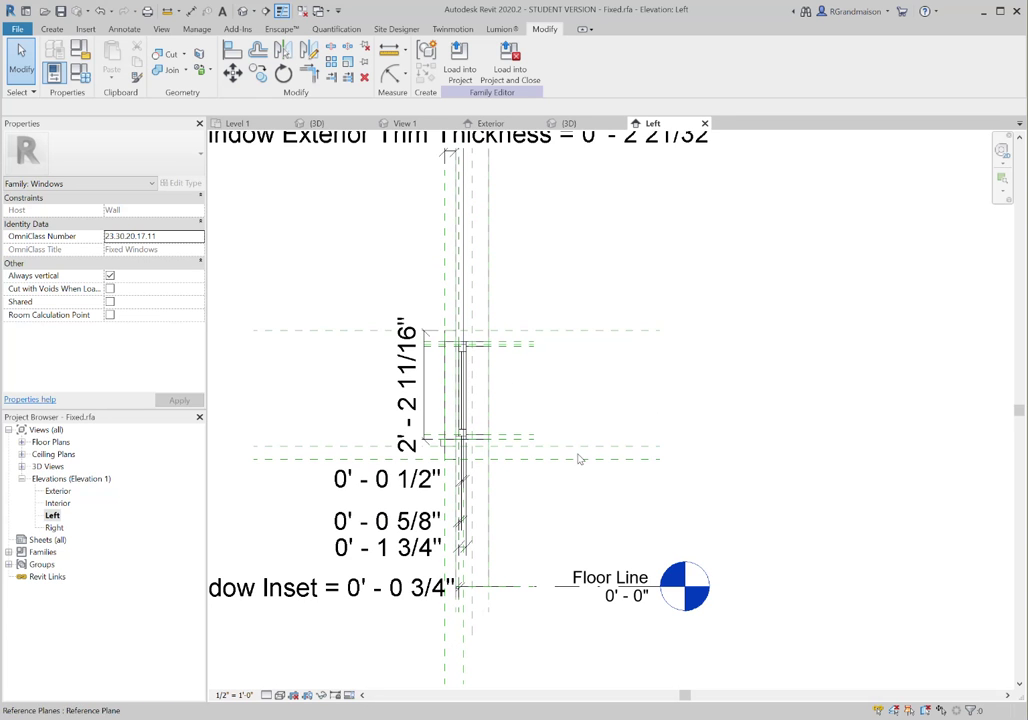
Examine the exterior trim and sill extrusion of the flexed window in the 3D view.
click(194, 11)
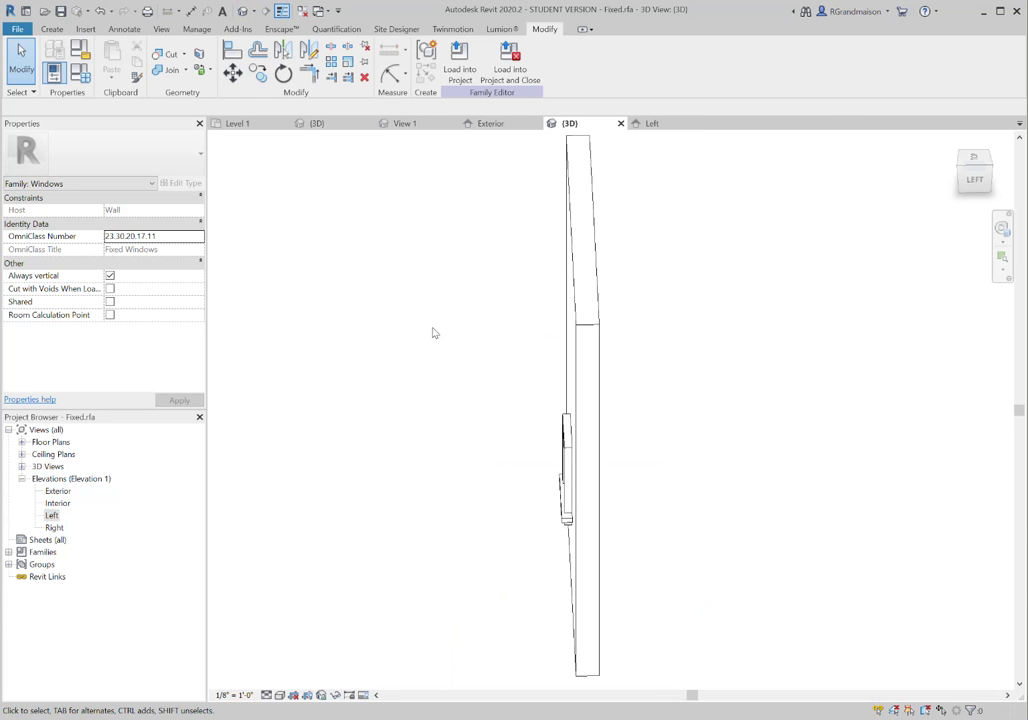
shift+middle_drag(475, 498, 663, 519)
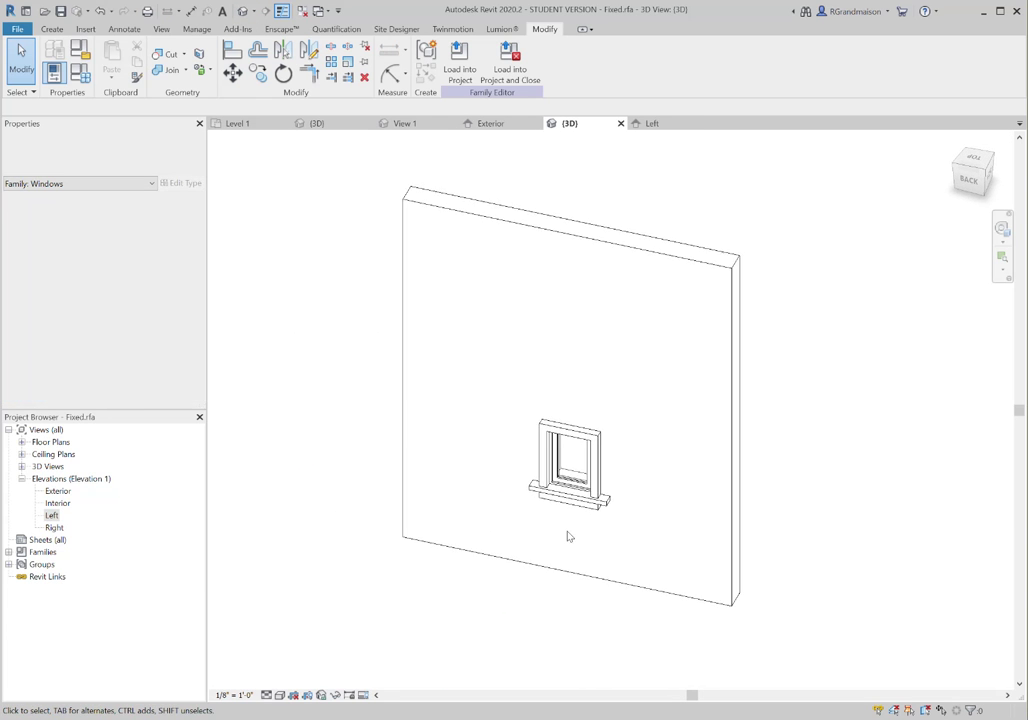
scroll(566, 532, up, 3)
shift+middle_drag(590, 551, 638, 477)
click(628, 477)
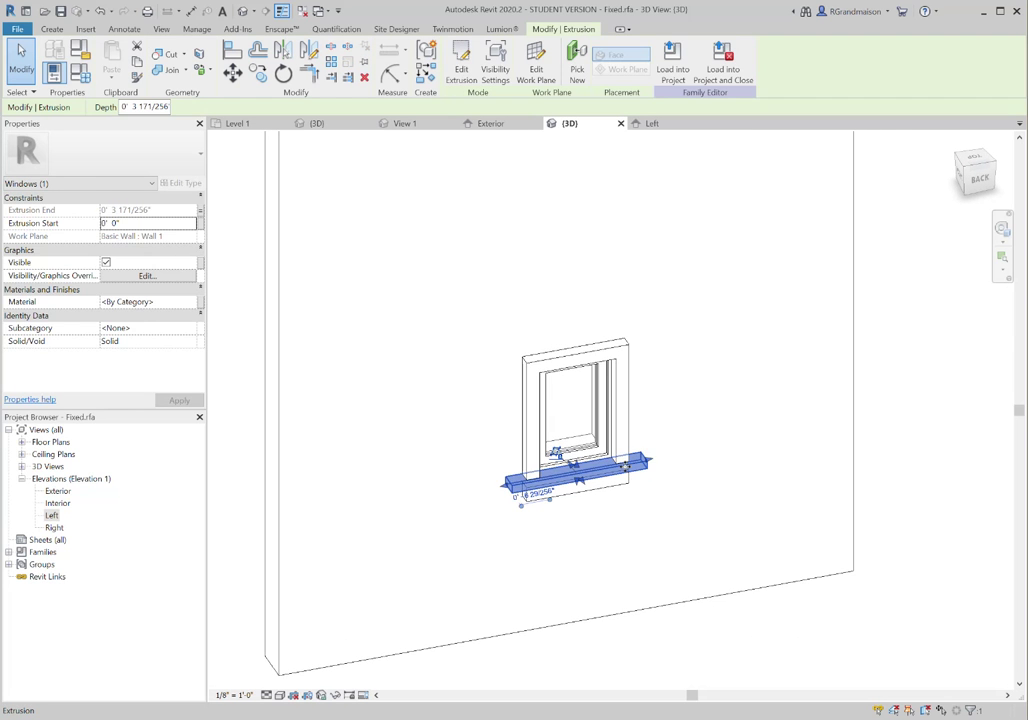
click(725, 395)
Switch the window family to the 24" x 48" type and apply it.
click(90, 83)
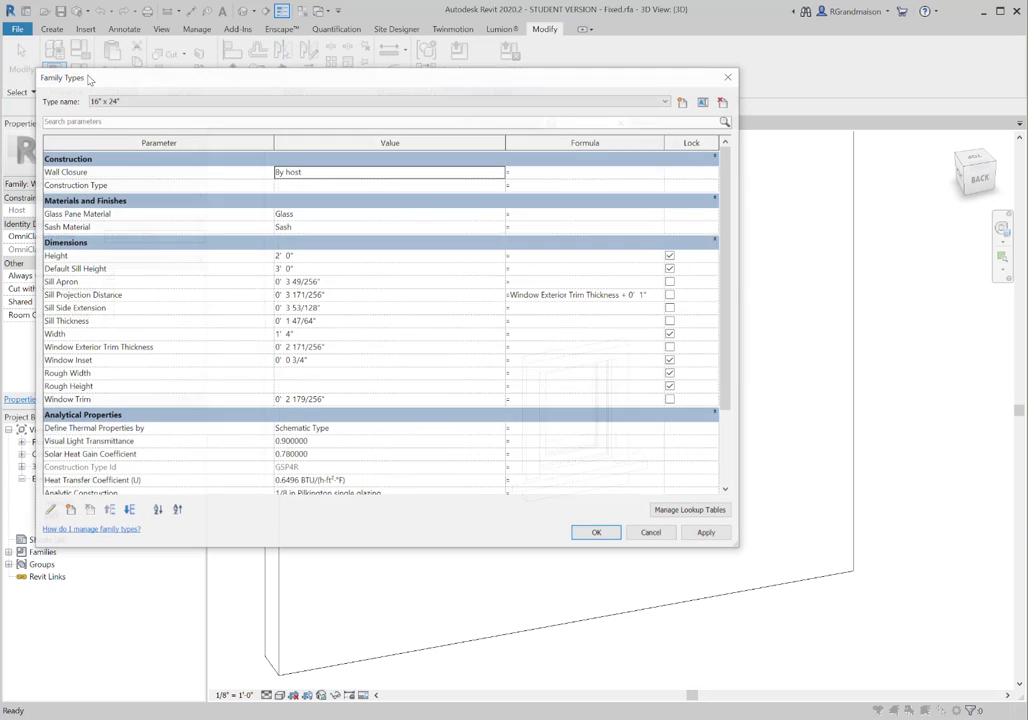
click(160, 101)
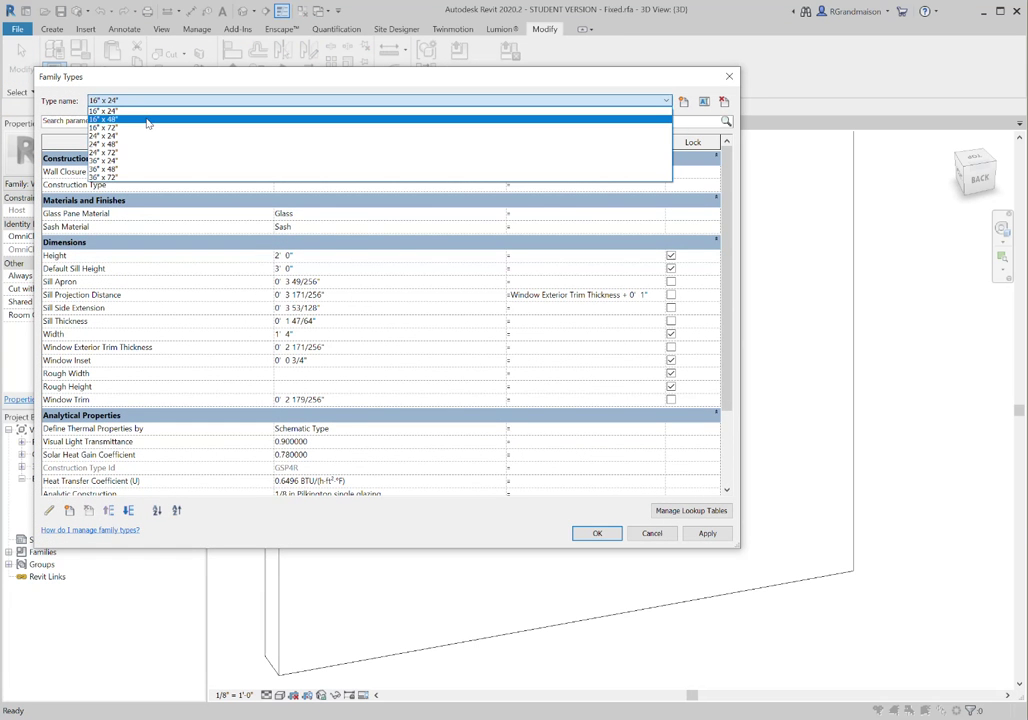
click(140, 144)
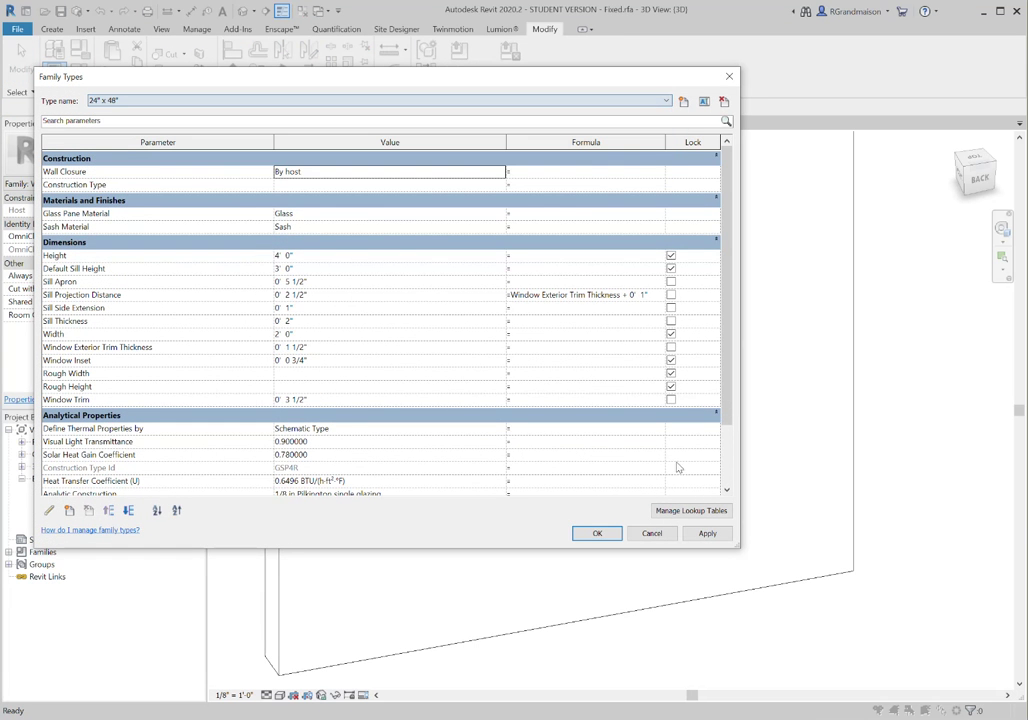
click(705, 529)
click(612, 535)
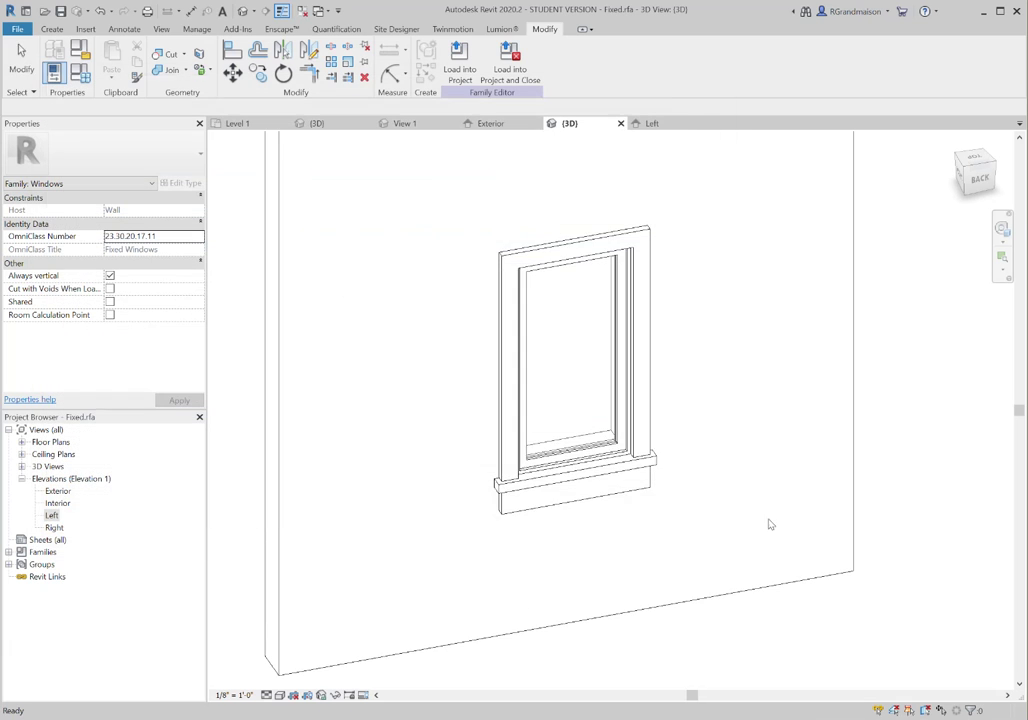
middle_drag(712, 478, 673, 527)
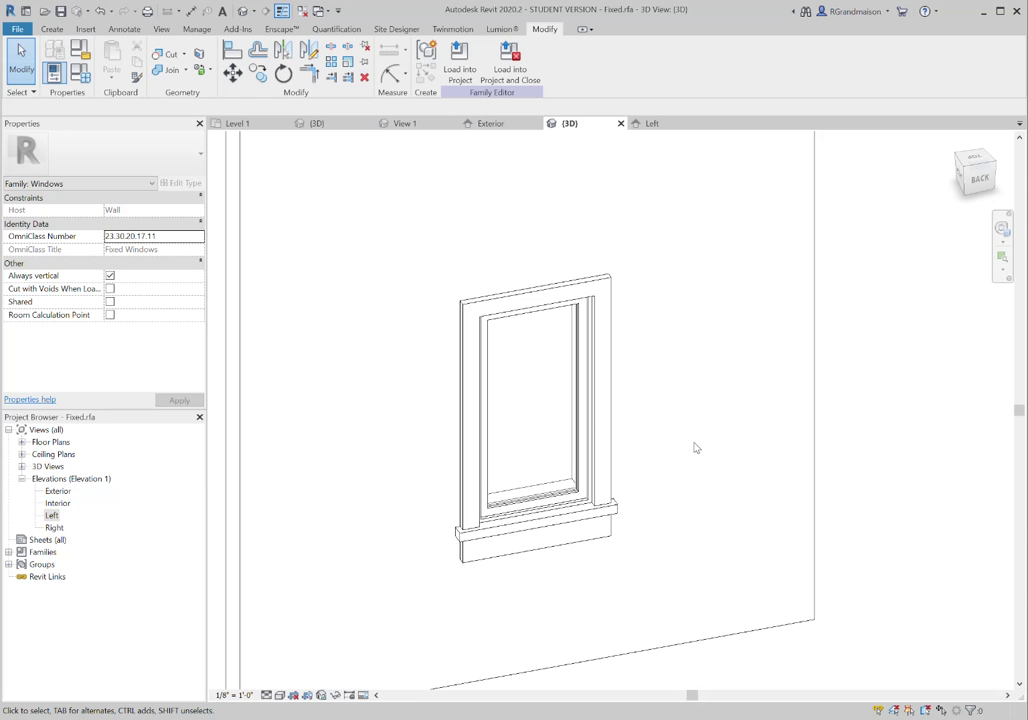
Start a Sweep on the interior side of the window and pick the frame's four outer edges as its path.
scroll(695, 447, down, 4)
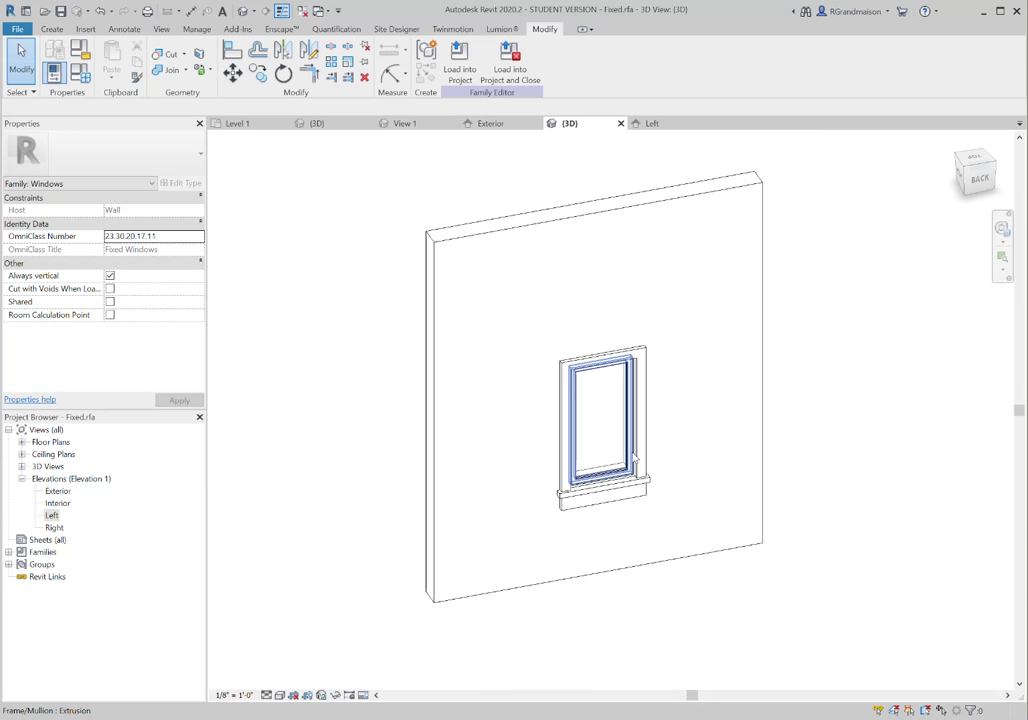
shift+middle_drag(615, 592, 982, 576)
scroll(597, 523, up, 3)
scroll(638, 510, up, 2)
scroll(558, 503, up, 2)
shift+middle_drag(557, 505, 707, 447)
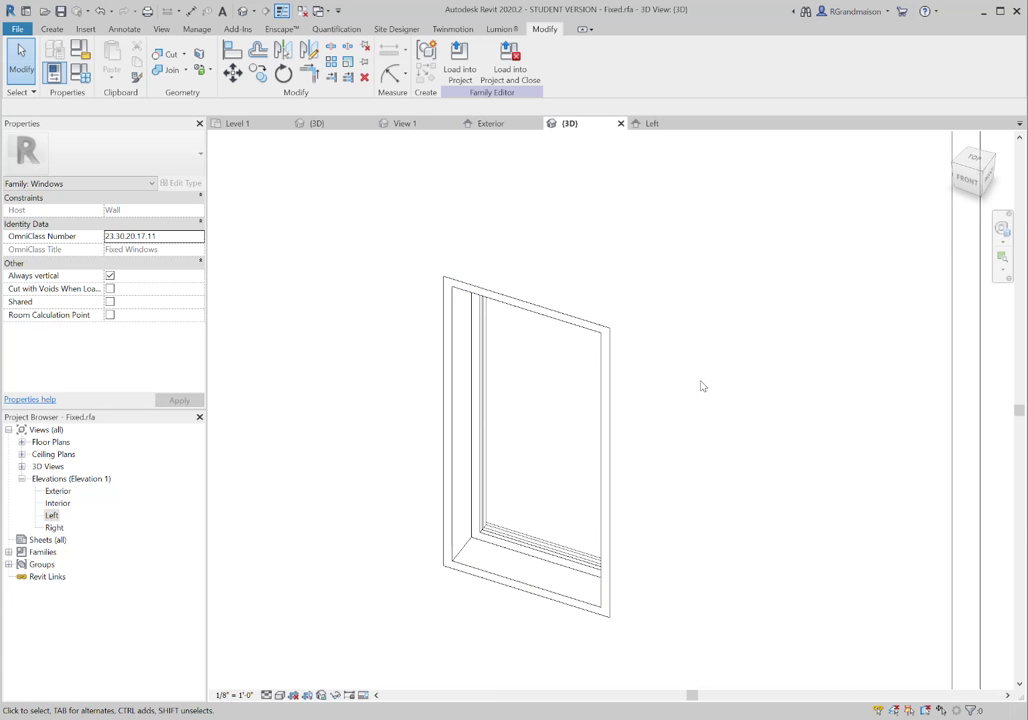
middle_drag(321, 248, 360, 246)
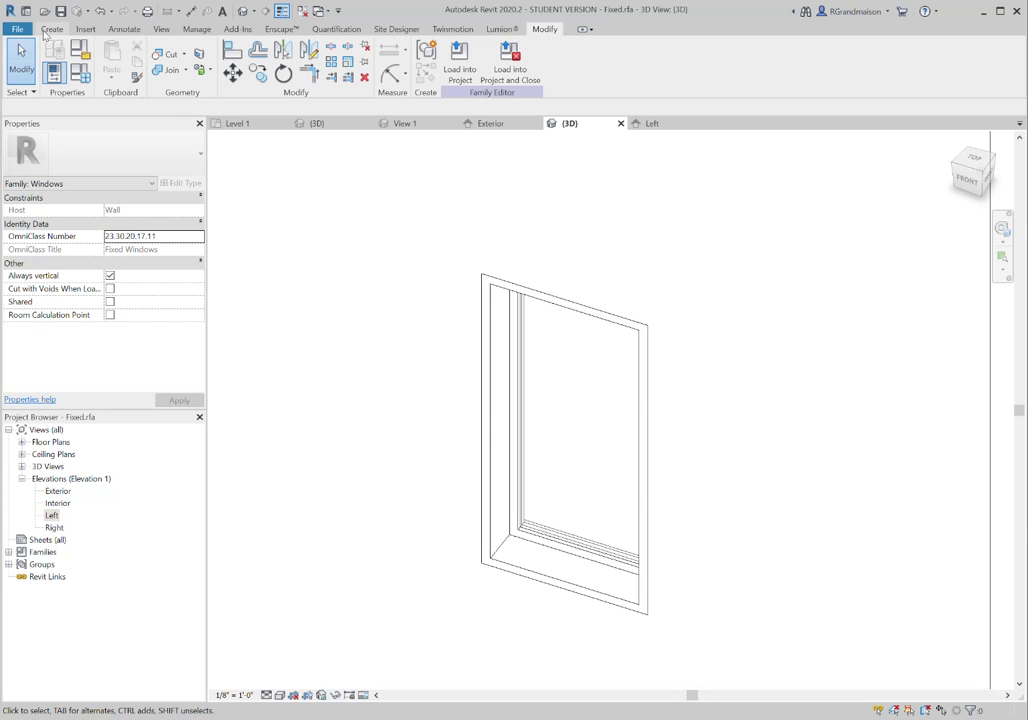
click(54, 29)
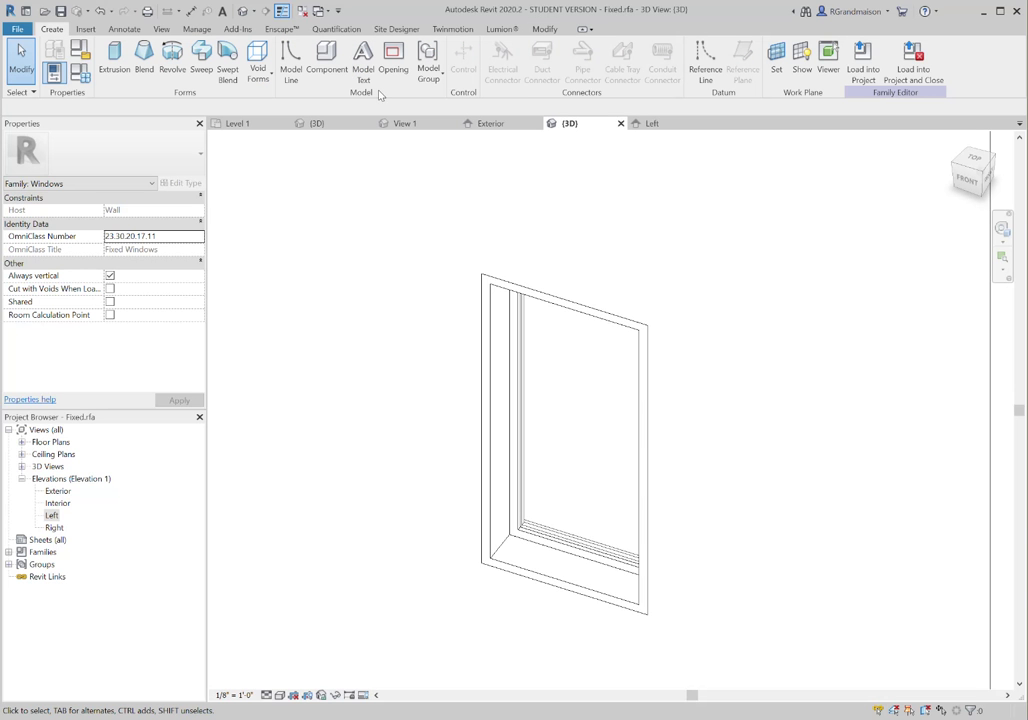
click(201, 53)
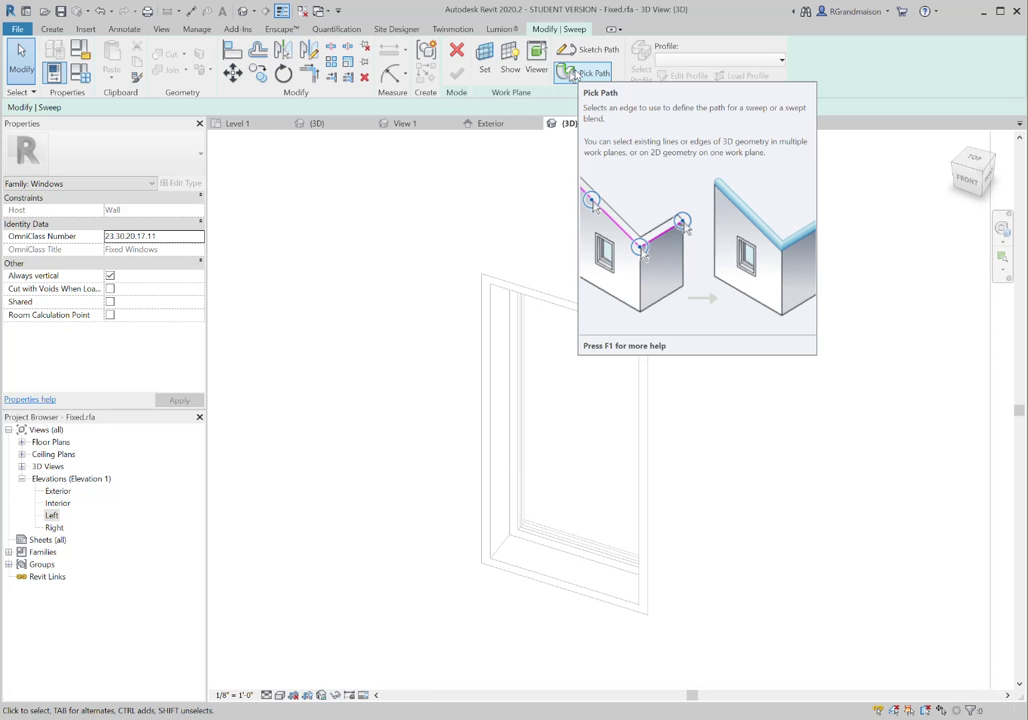
click(573, 75)
click(567, 298)
click(486, 322)
click(527, 579)
middle_drag(700, 374, 656, 395)
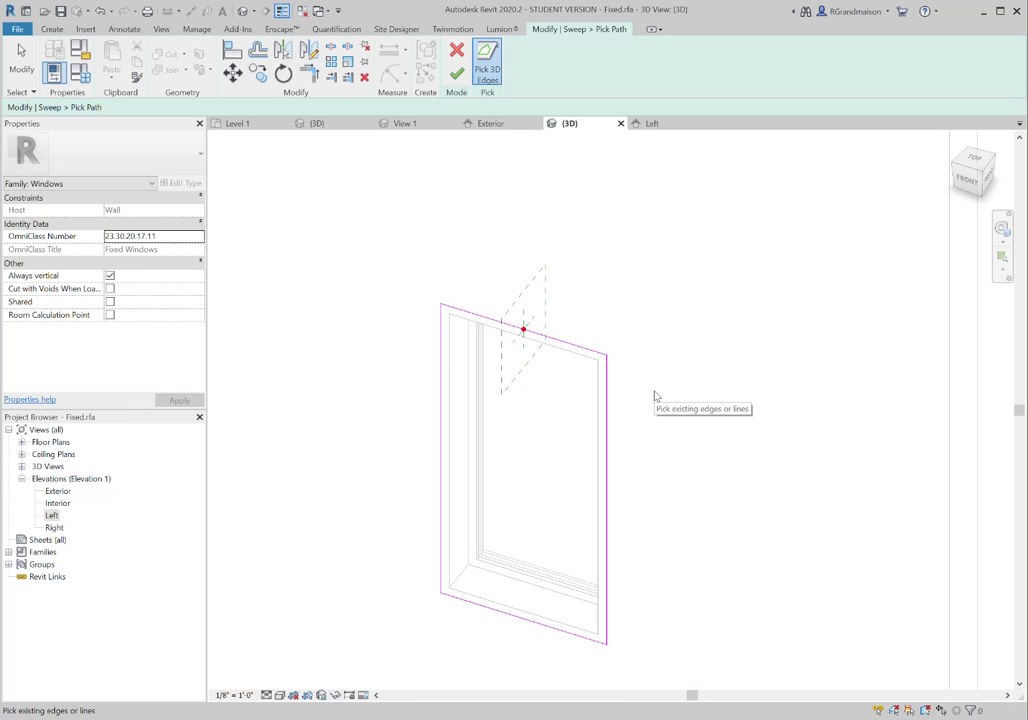
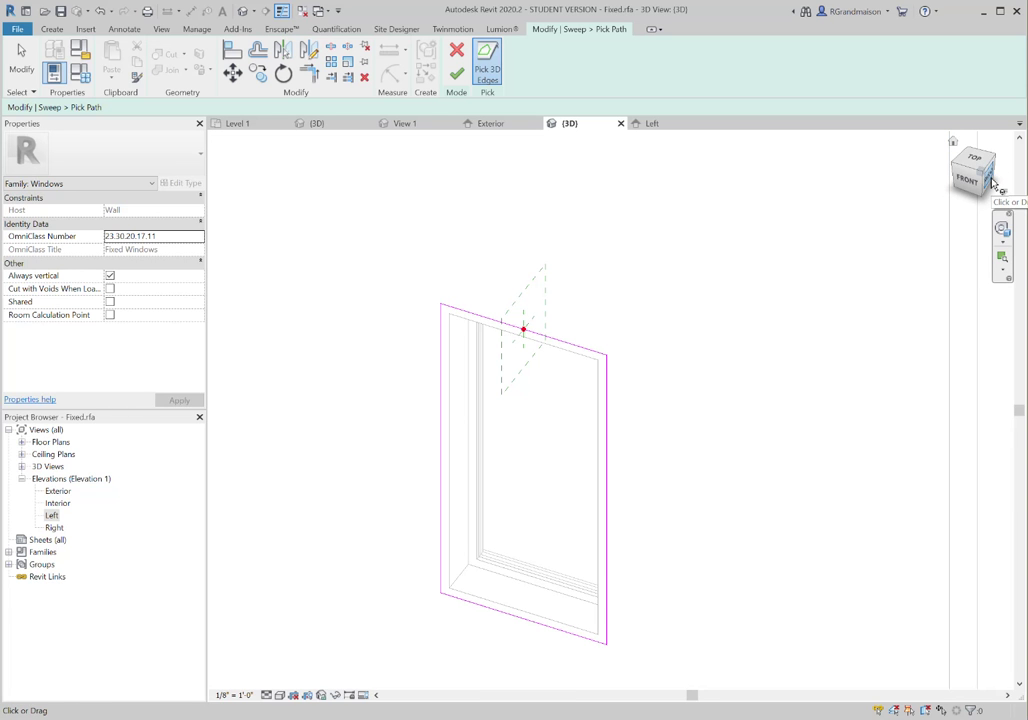
Check the sweep's profile plane at the window head in the Left elevation and finish the picked path.
double_click(51, 516)
scroll(494, 405, up, 3)
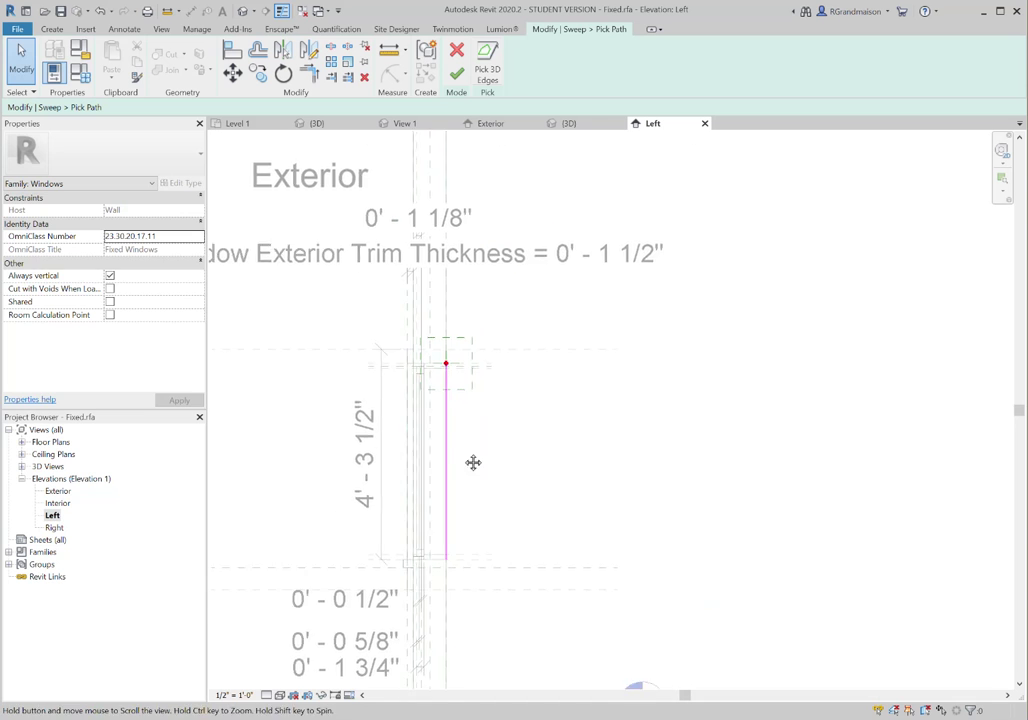
scroll(430, 380, up, 2)
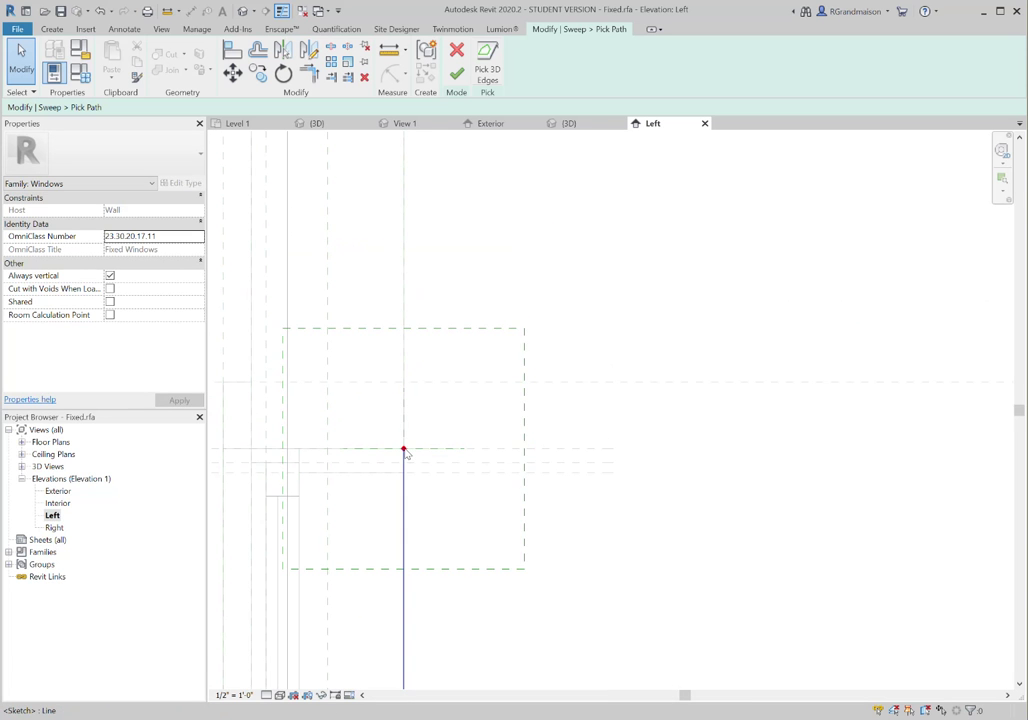
click(403, 449)
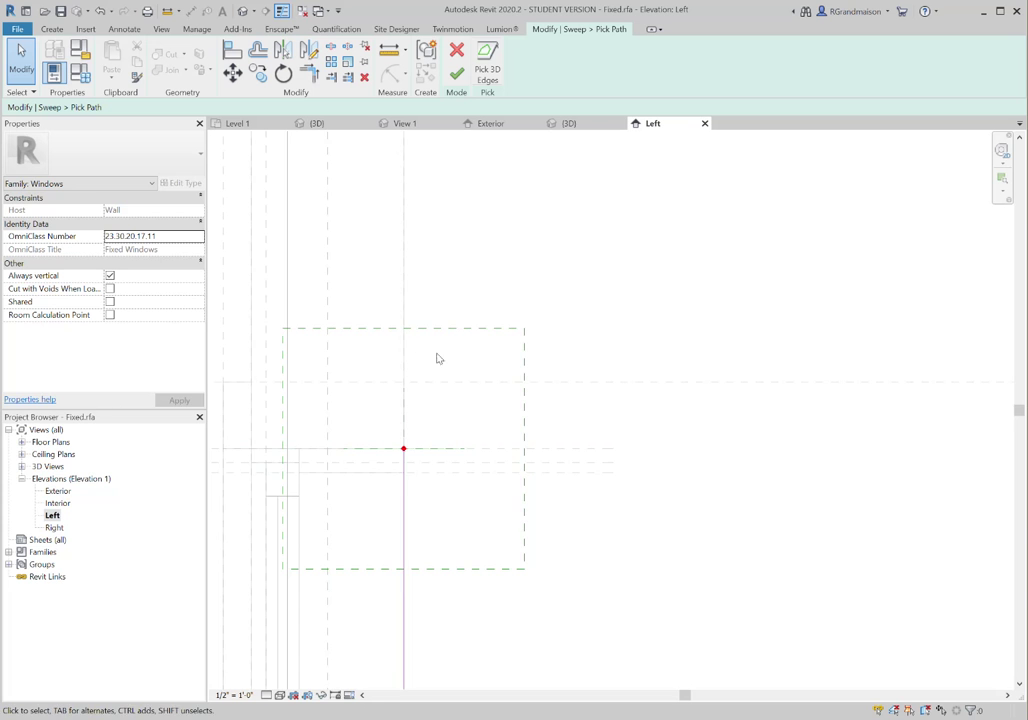
middle_drag(458, 375, 542, 394)
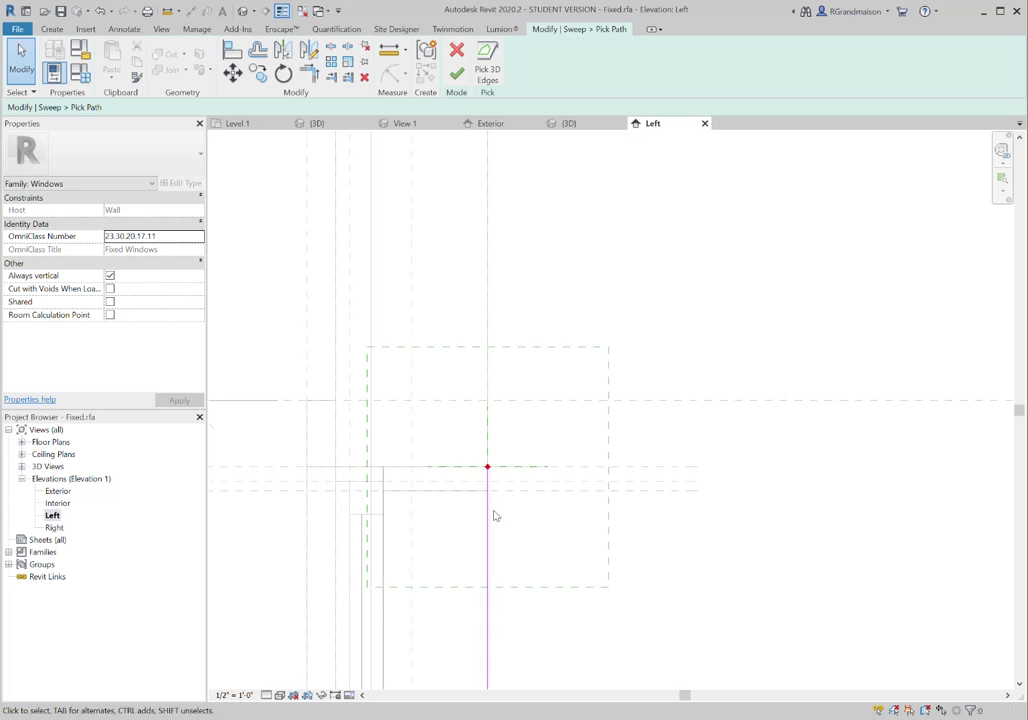
click(456, 73)
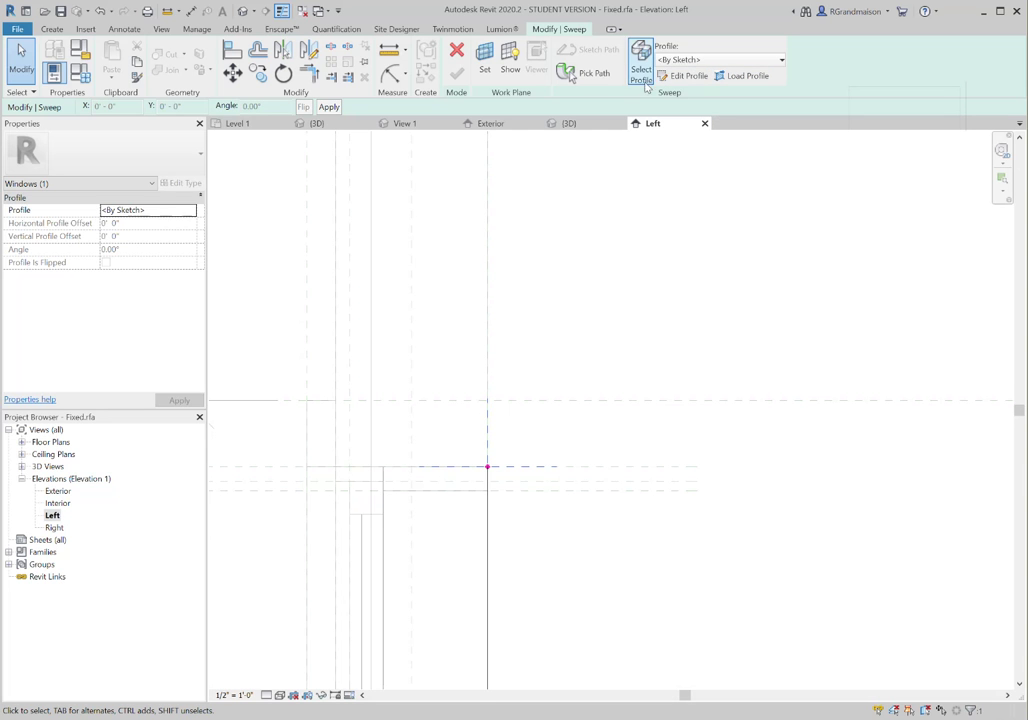
Search the TMCobb folder of the Revit Manufacturer Library on the E: drive for a trim profile to load into the sweep.
click(740, 78)
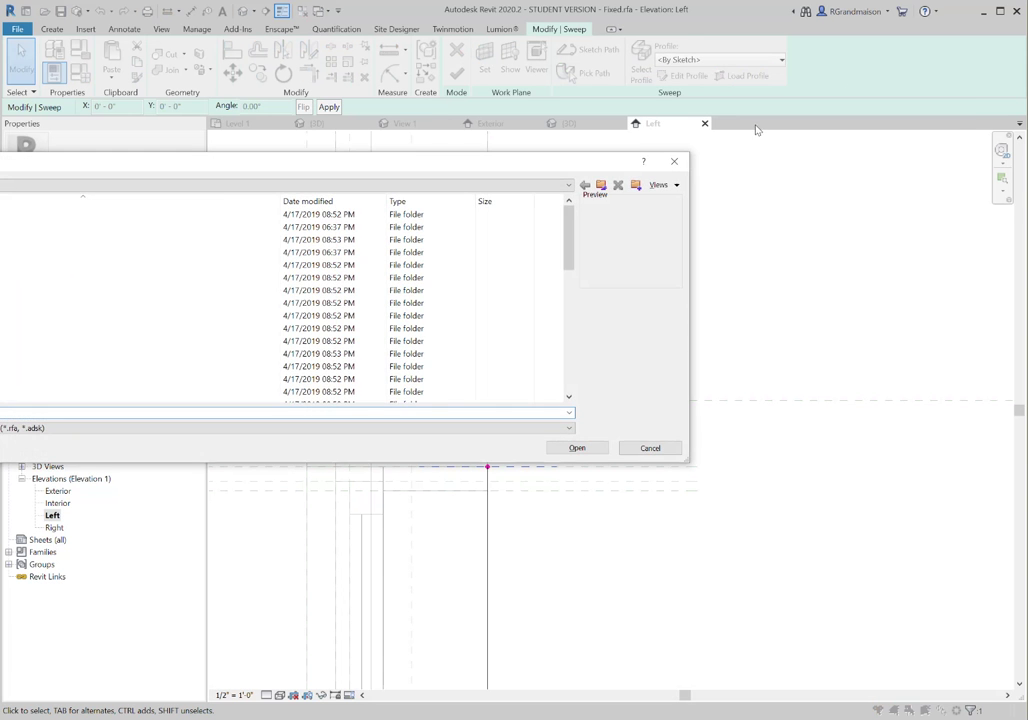
drag(227, 168, 493, 167)
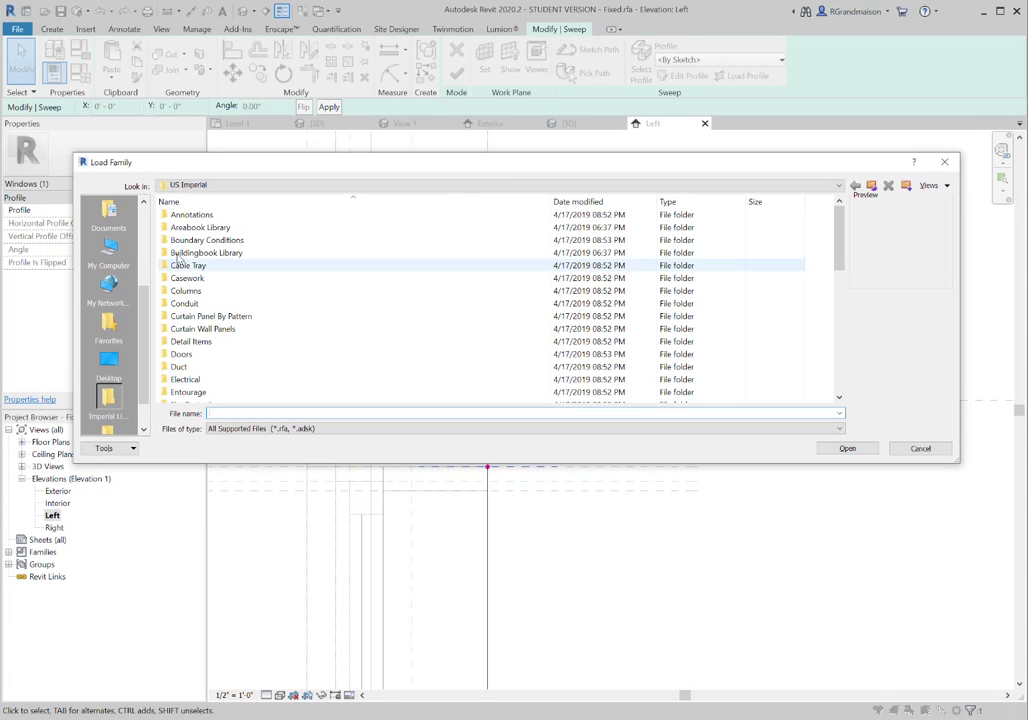
click(761, 189)
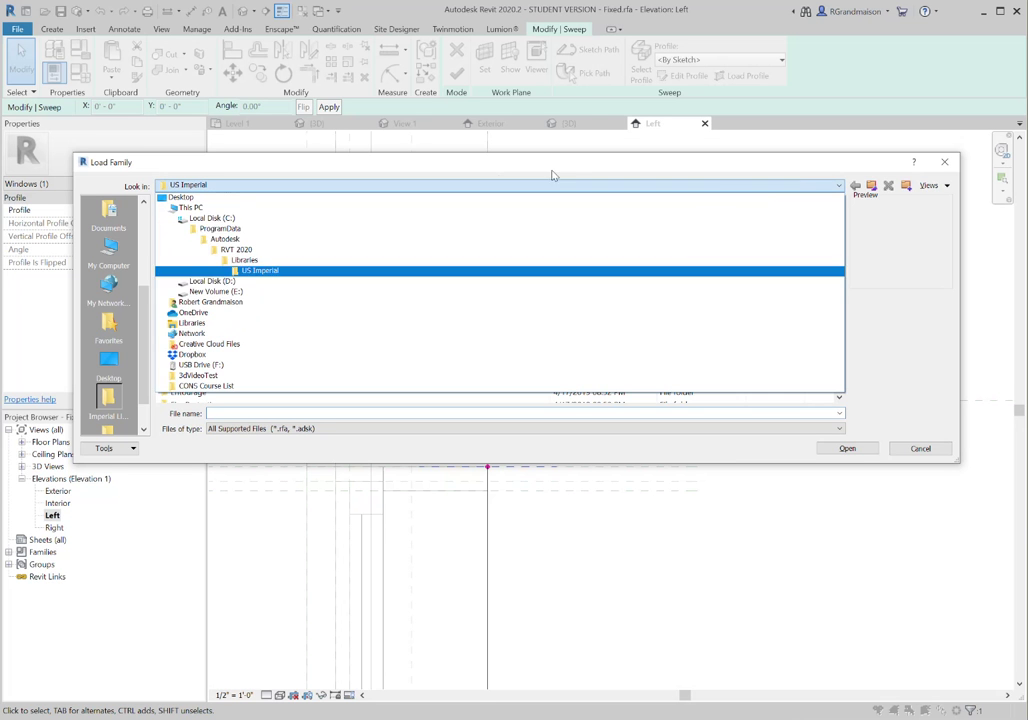
click(238, 293)
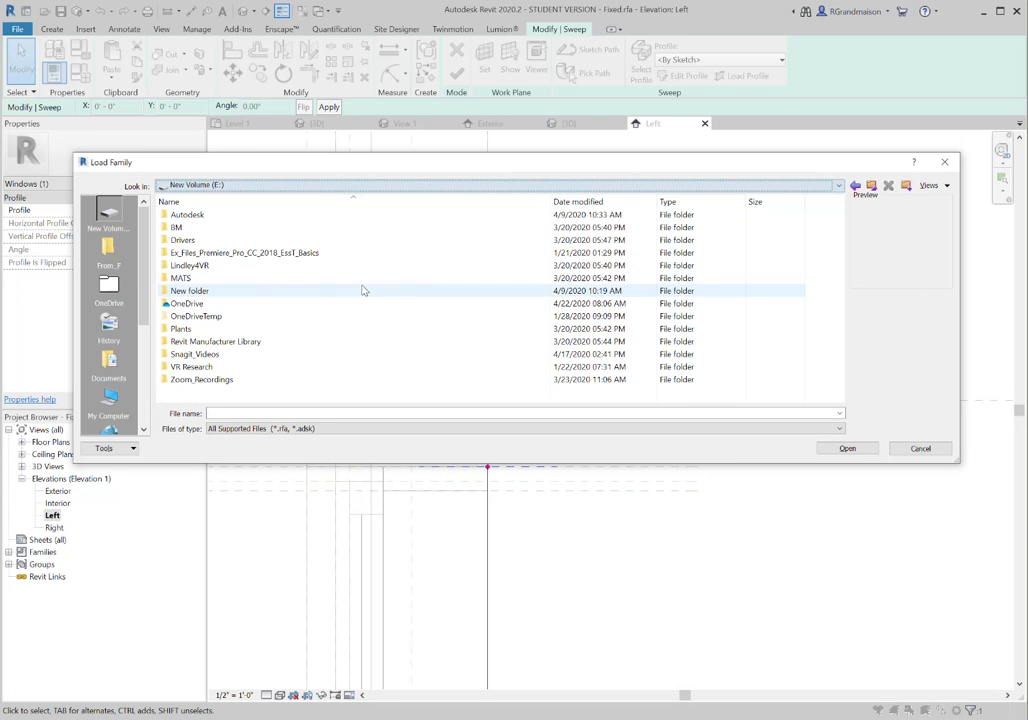
double_click(224, 343)
drag(840, 250, 840, 340)
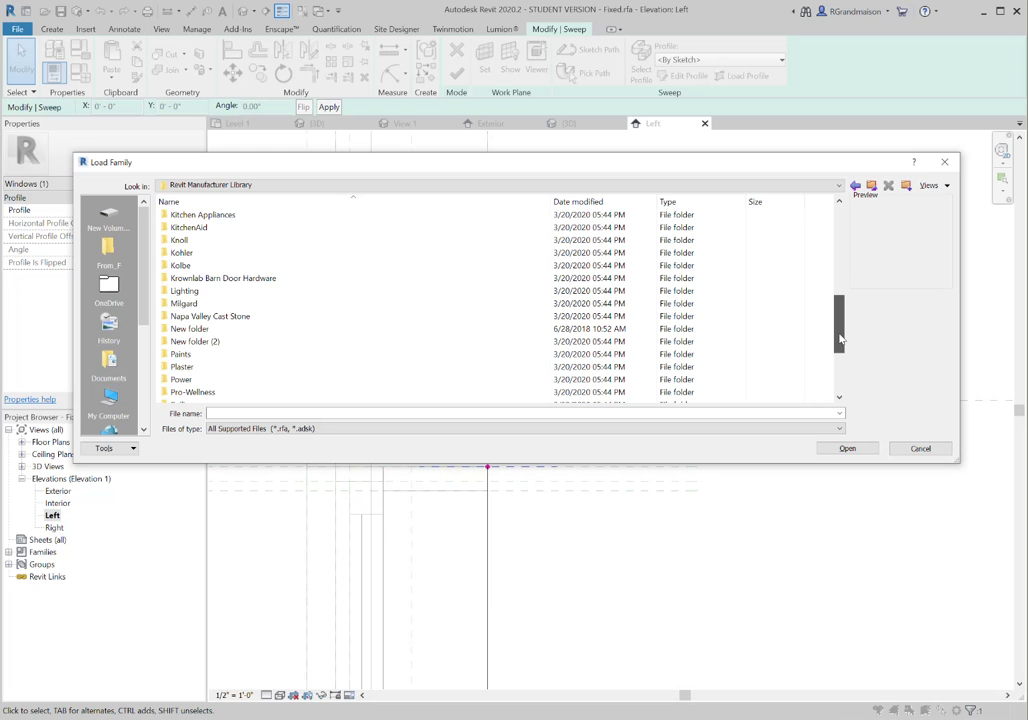
drag(840, 340, 838, 324)
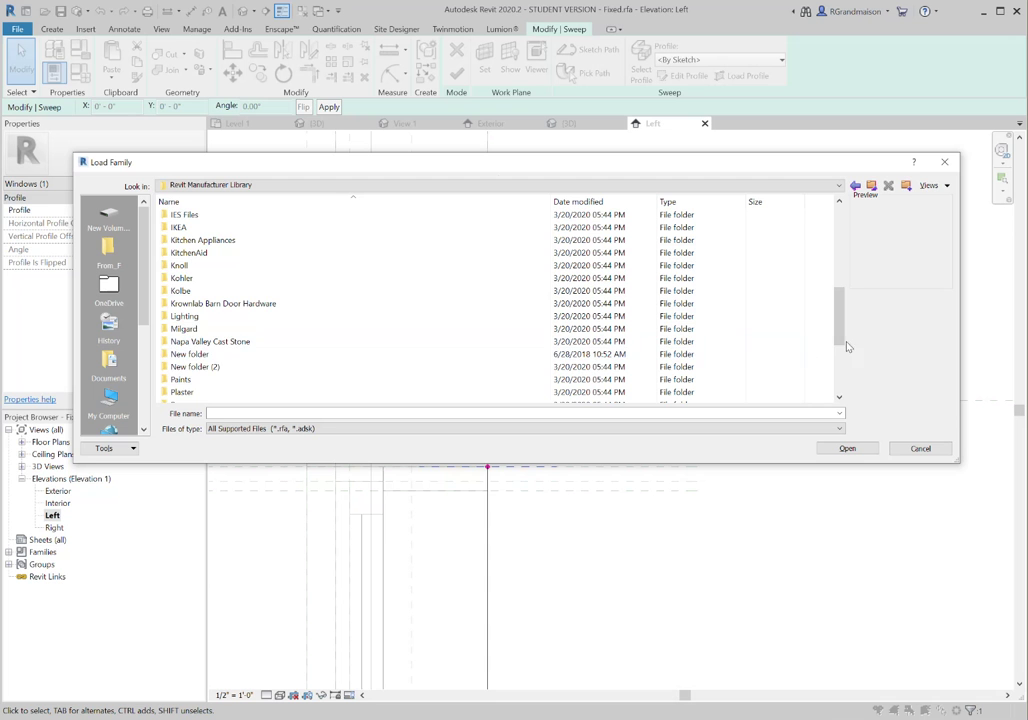
drag(839, 320, 851, 385)
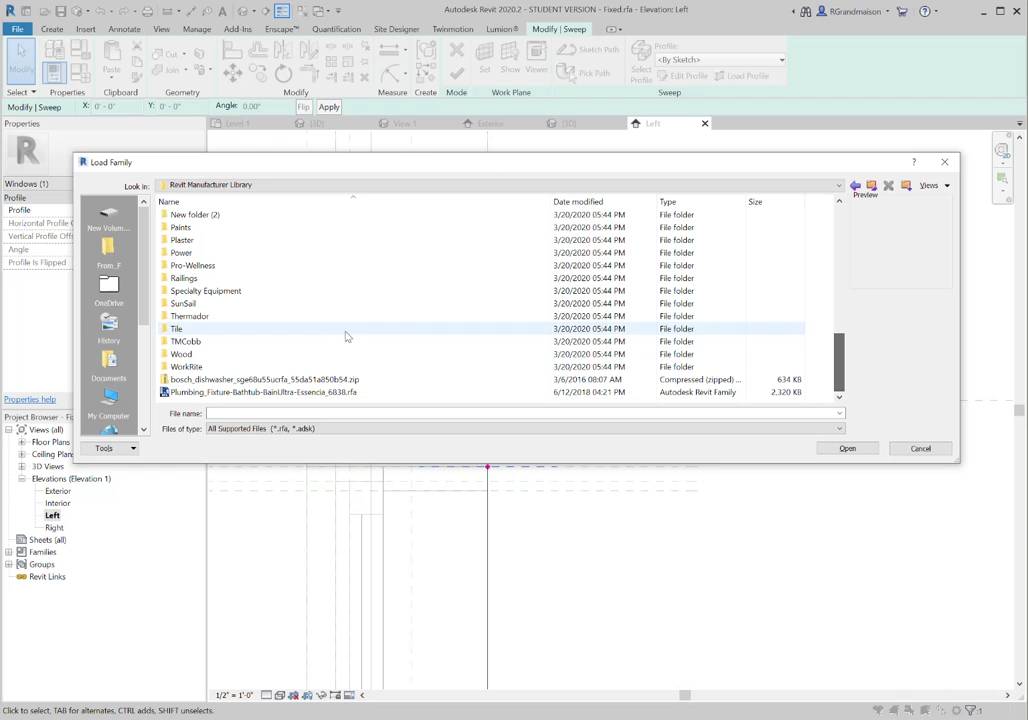
double_click(188, 342)
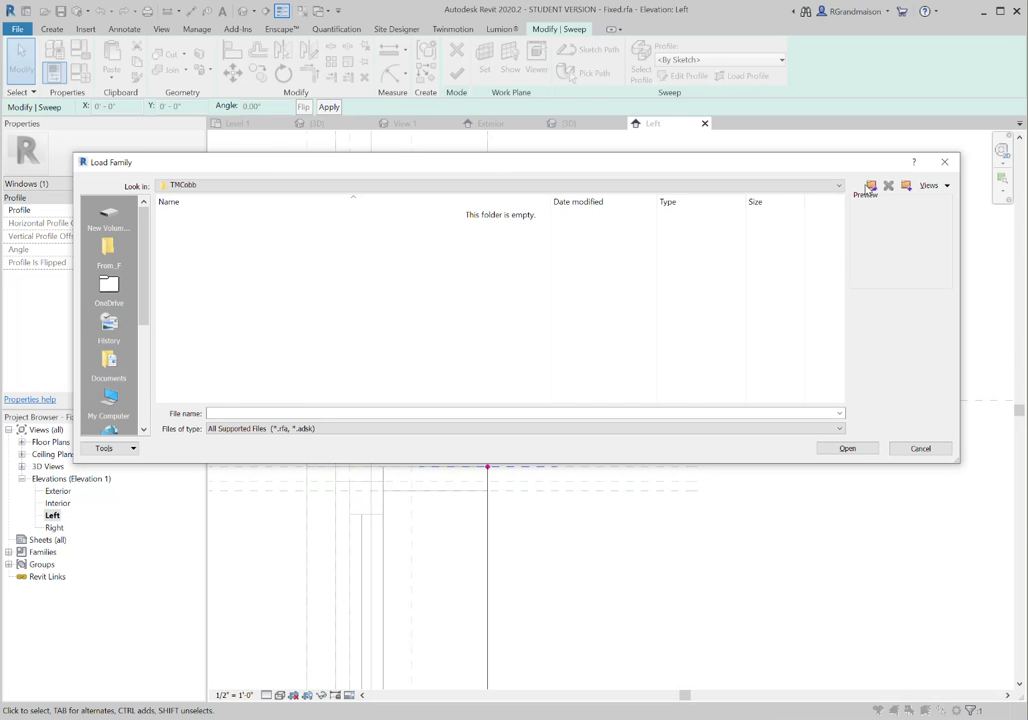
click(872, 190)
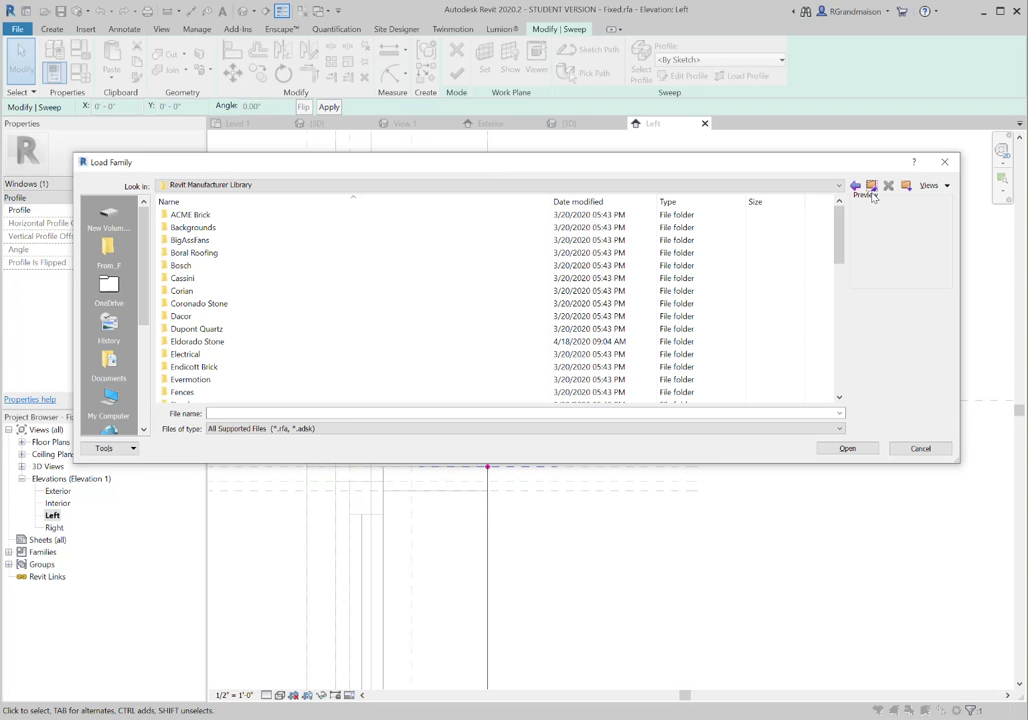
click(872, 188)
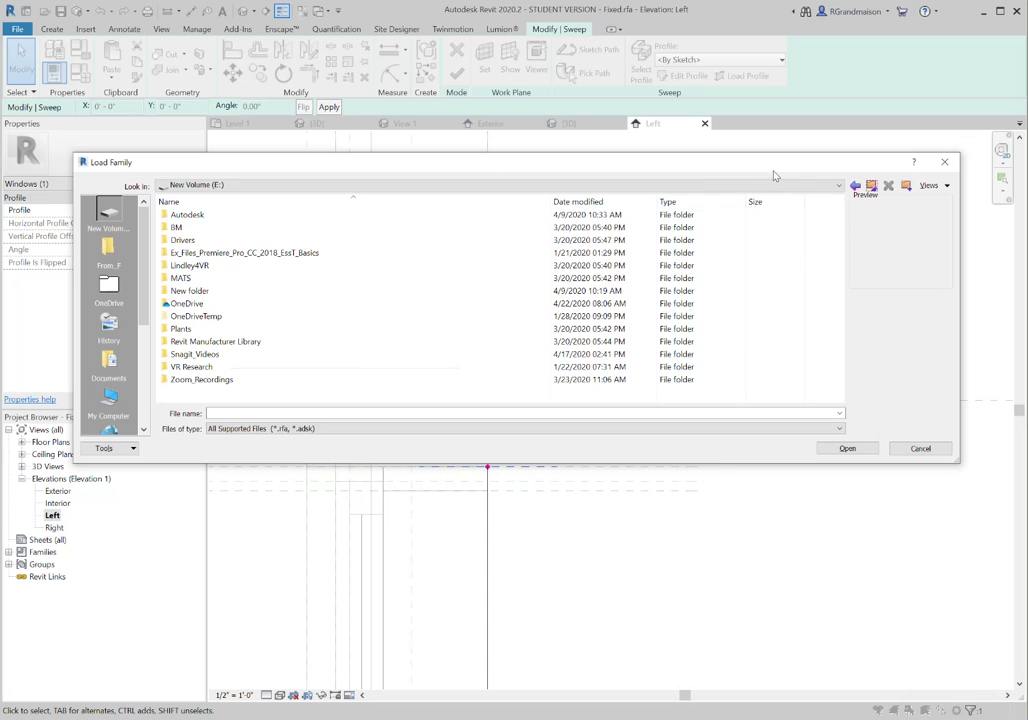
Open the Finish Carpentry folder under Profiles in the US Imperial library.
click(799, 188)
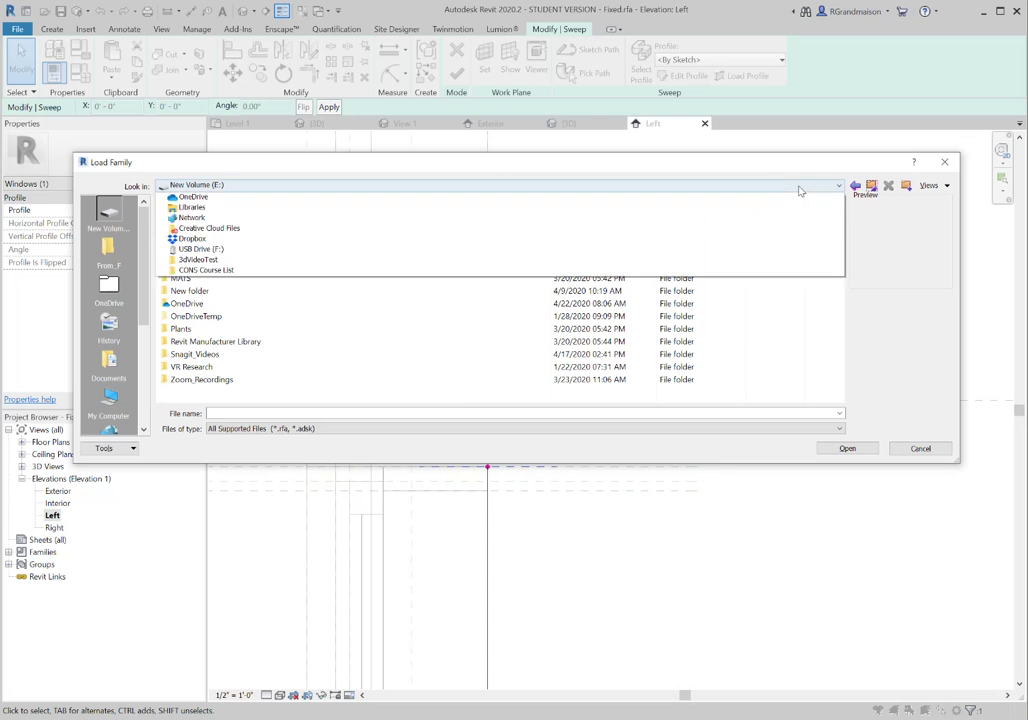
click(143, 291)
drag(144, 293, 140, 391)
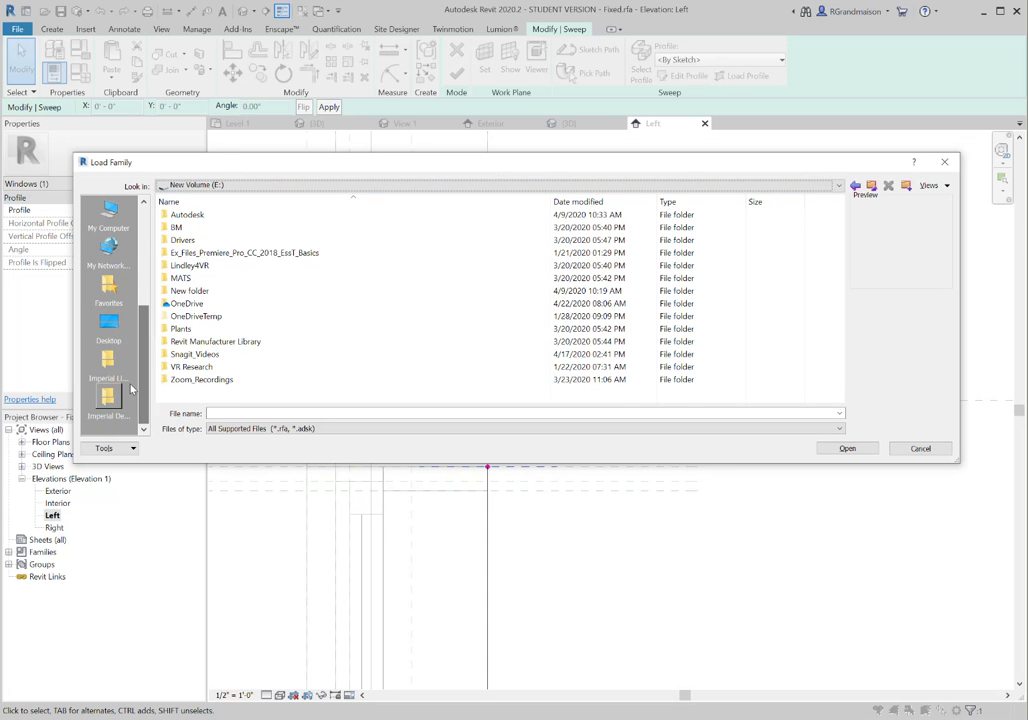
click(118, 372)
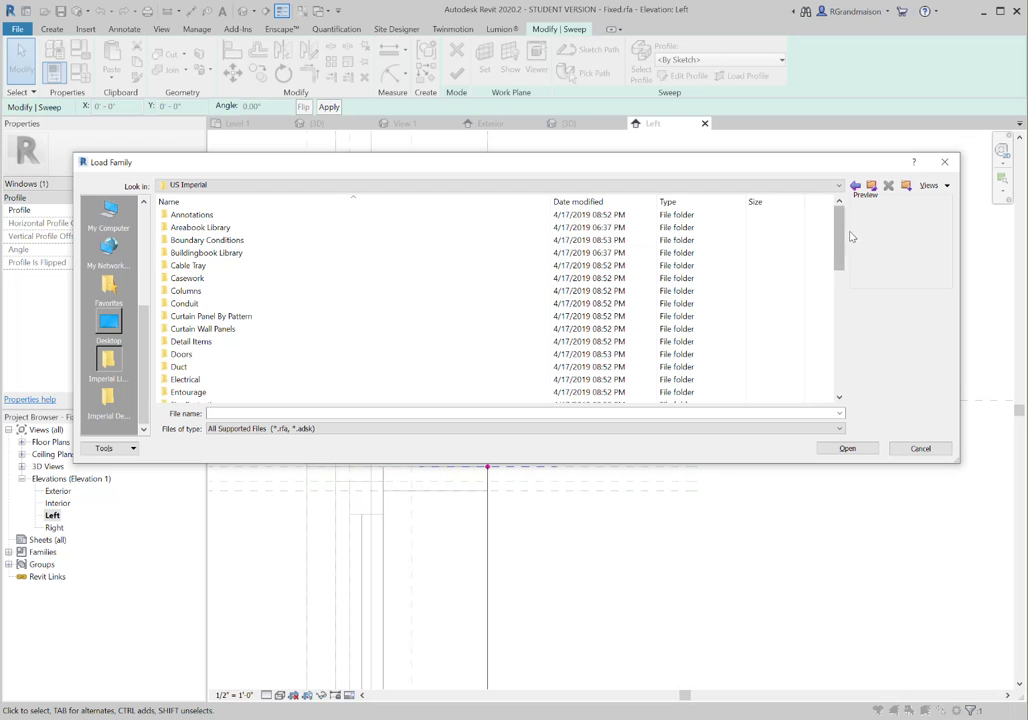
drag(838, 229, 838, 309)
double_click(185, 366)
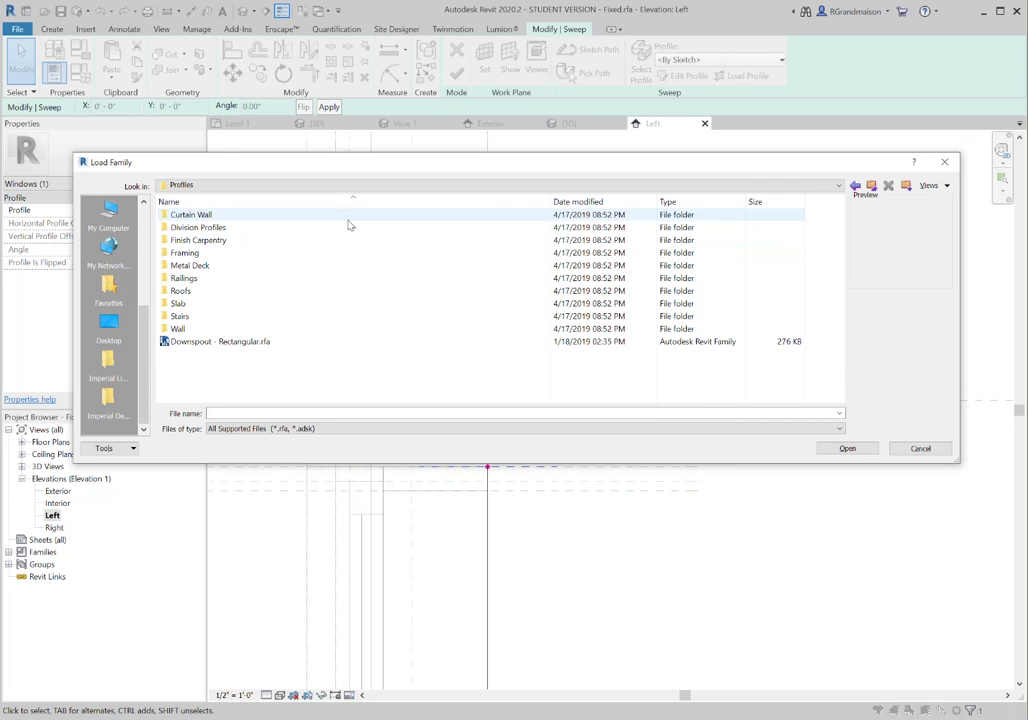
double_click(206, 241)
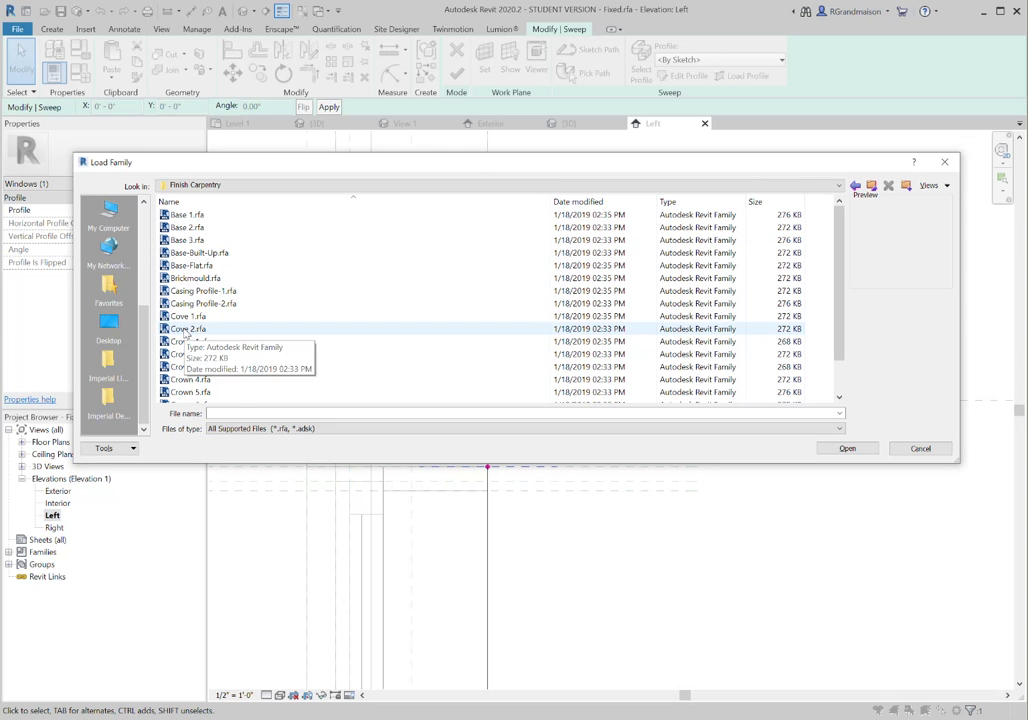
Preview the crown, cove and casing profile families to compare their shapes for the interior trim.
click(185, 341)
click(178, 355)
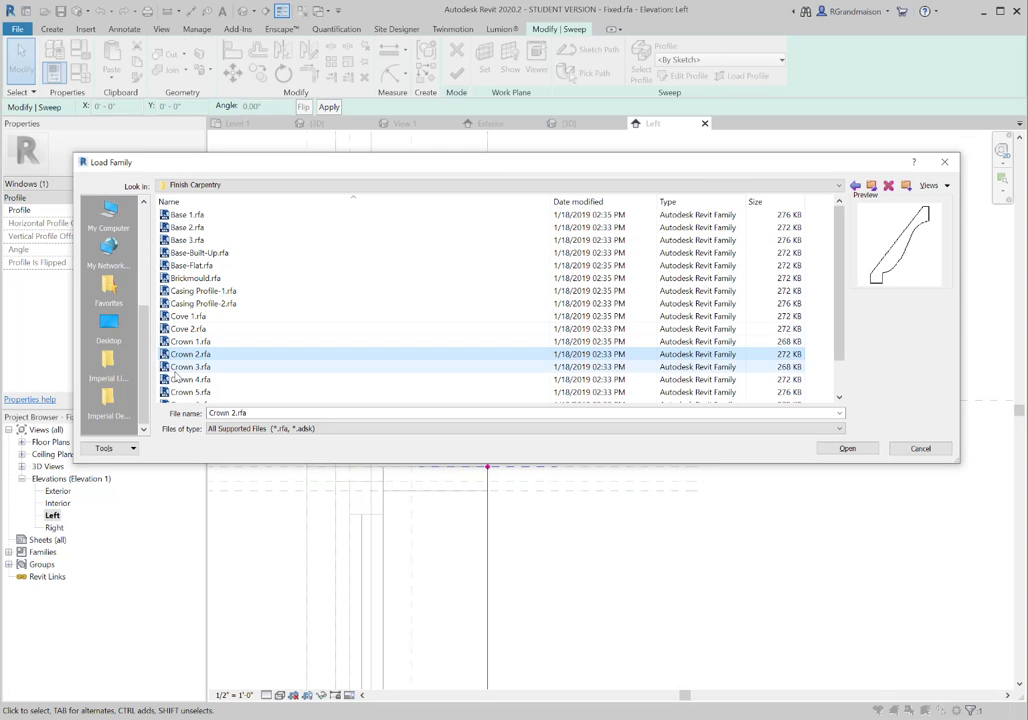
click(180, 366)
click(180, 392)
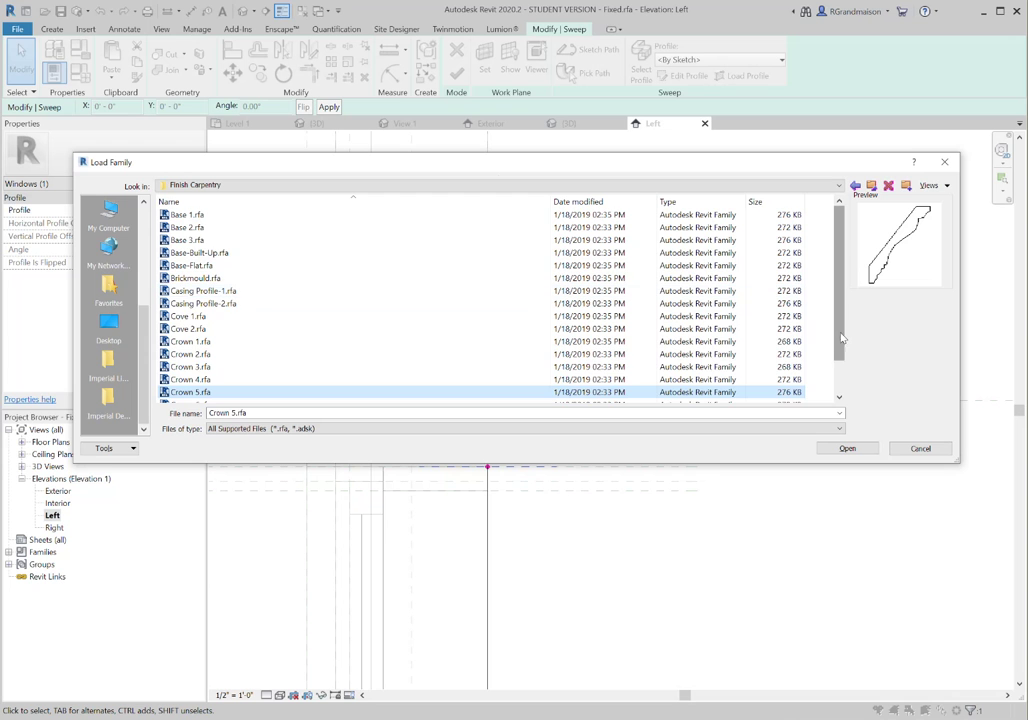
scroll(700, 335, down, 1)
click(186, 392)
click(185, 355)
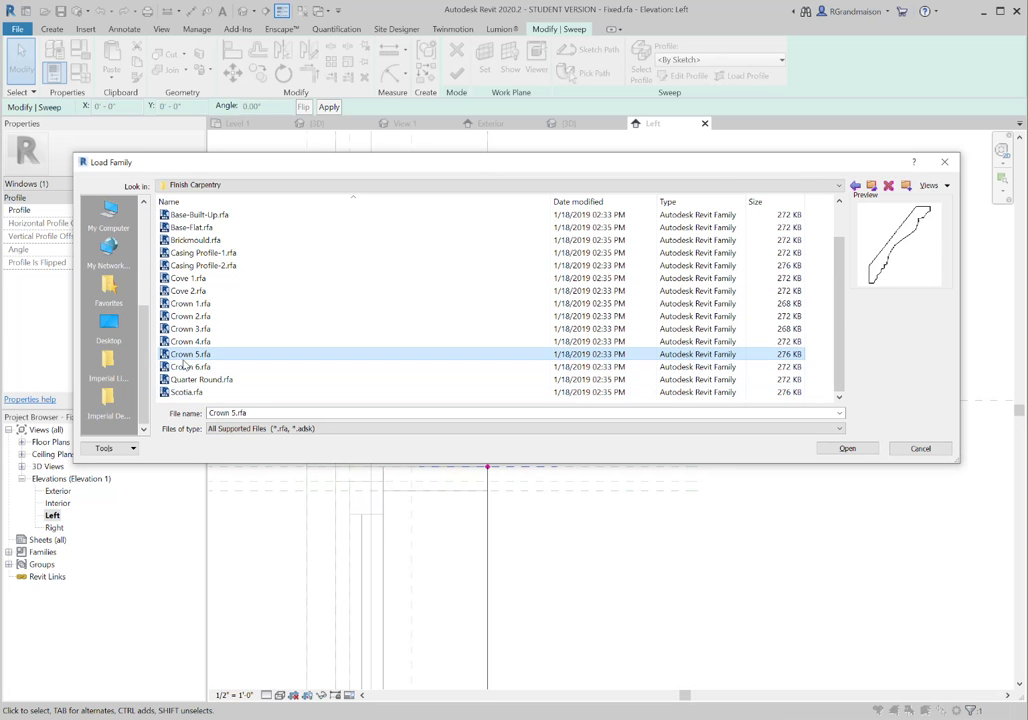
click(182, 329)
click(182, 316)
click(182, 303)
click(183, 291)
click(183, 278)
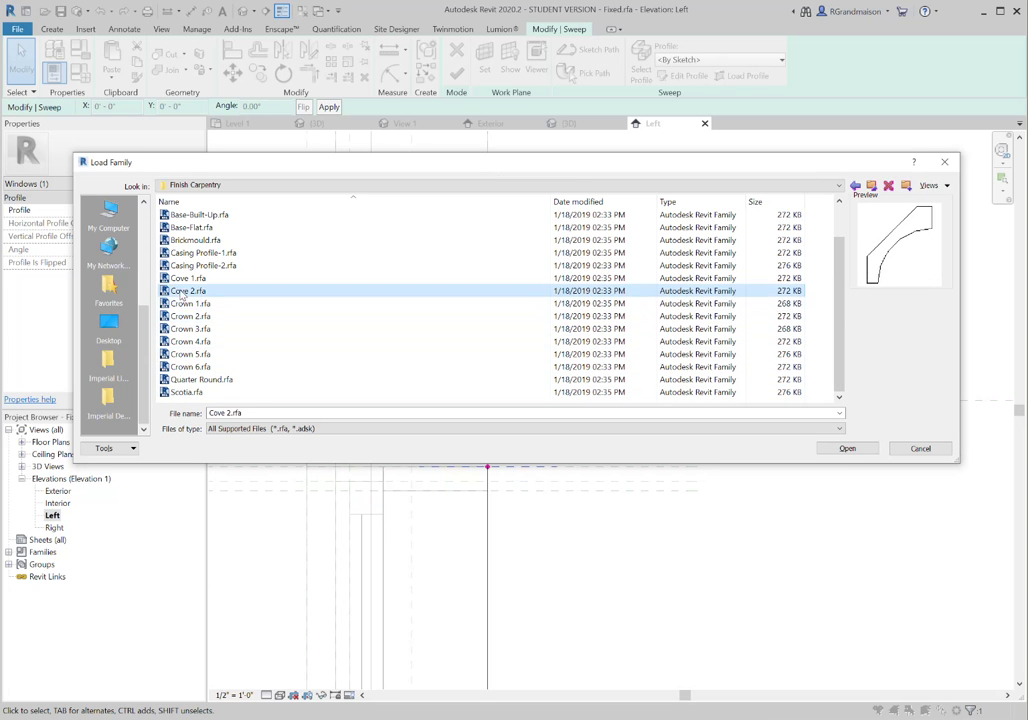
click(186, 266)
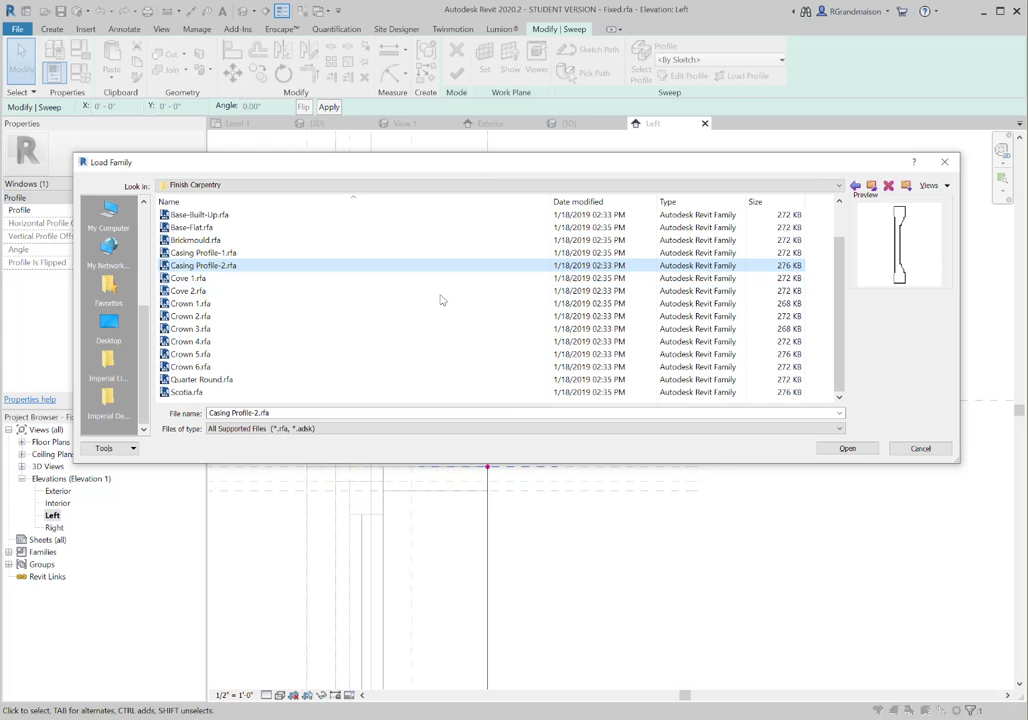
Load Casing Profile-1.rfa and assign its 3 1/2" x 11/16" type as the sweep's profile.
click(195, 253)
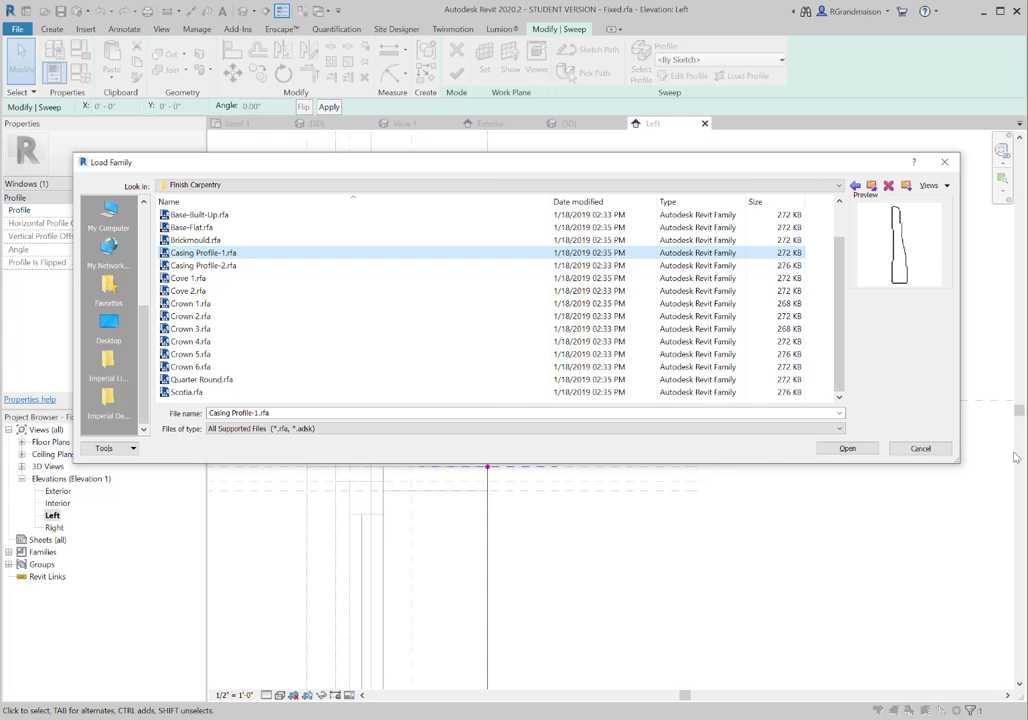
click(866, 447)
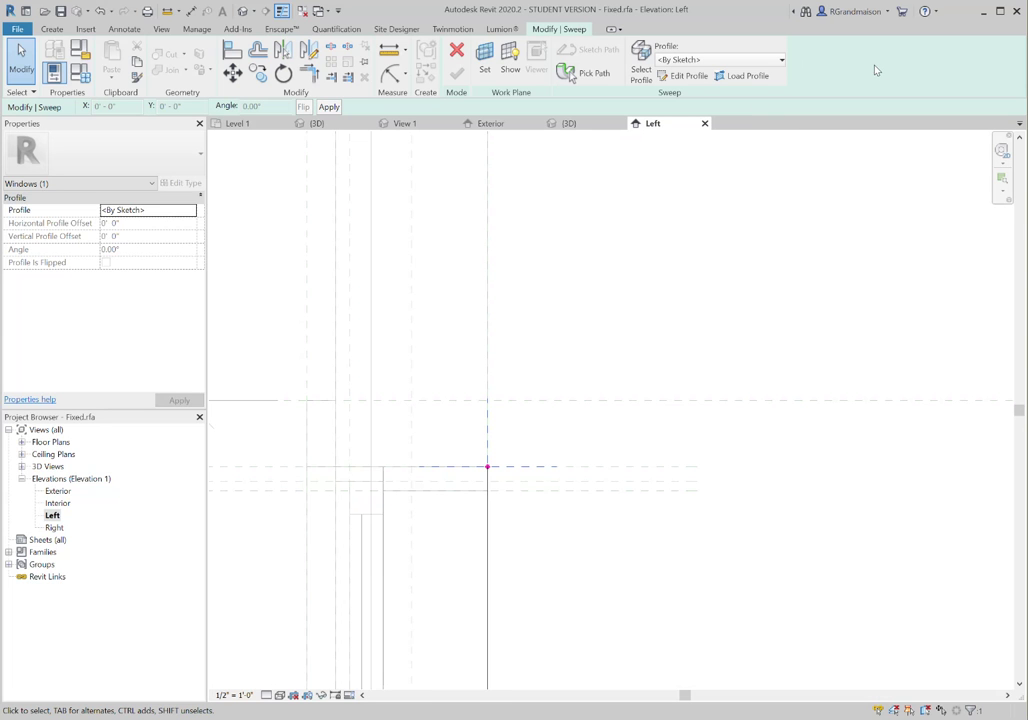
click(740, 61)
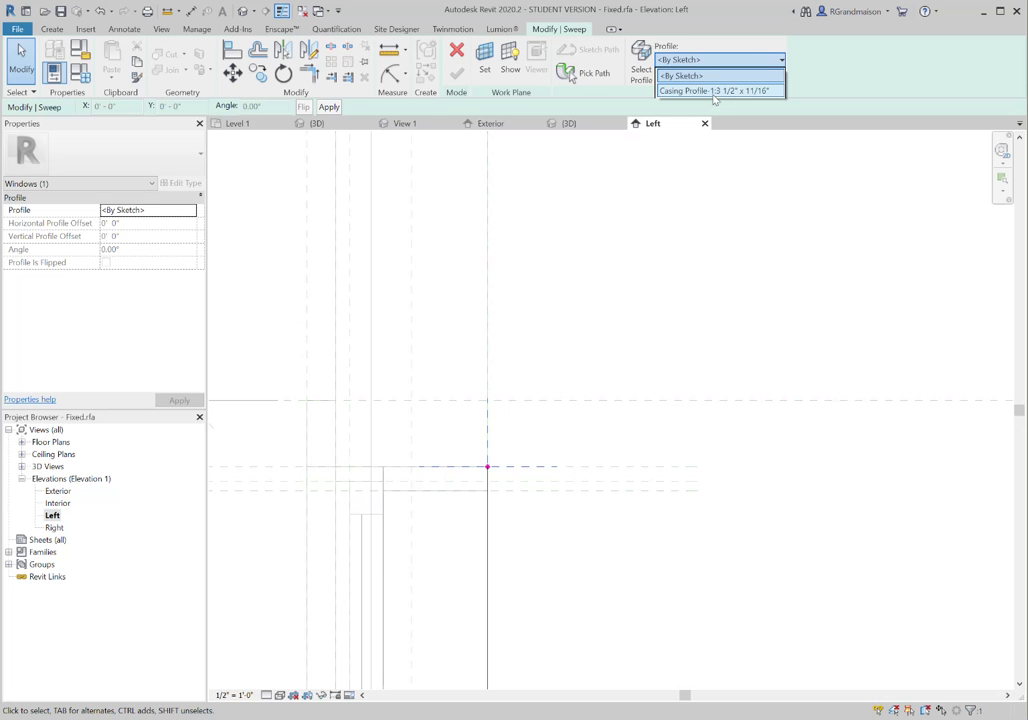
click(713, 91)
Flip the casing profile and set its angle to 180° so its thicker edge faces away from the window opening.
scroll(405, 430, up, 3)
scroll(565, 452, up, 2)
middle_drag(525, 462, 392, 421)
middle_drag(424, 470, 410, 485)
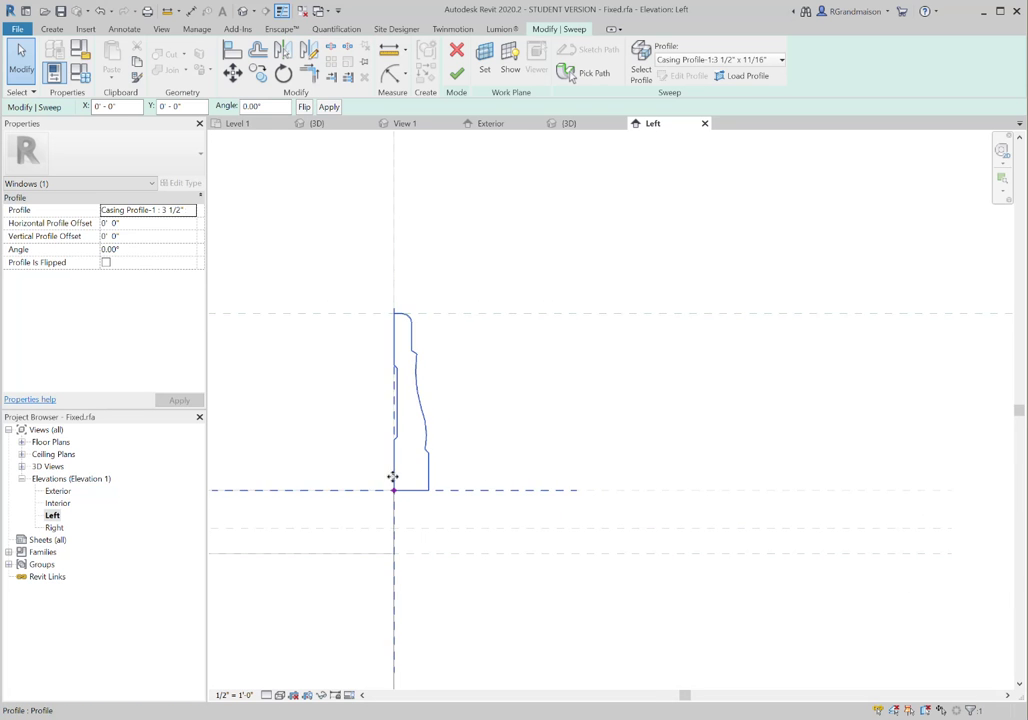
click(304, 107)
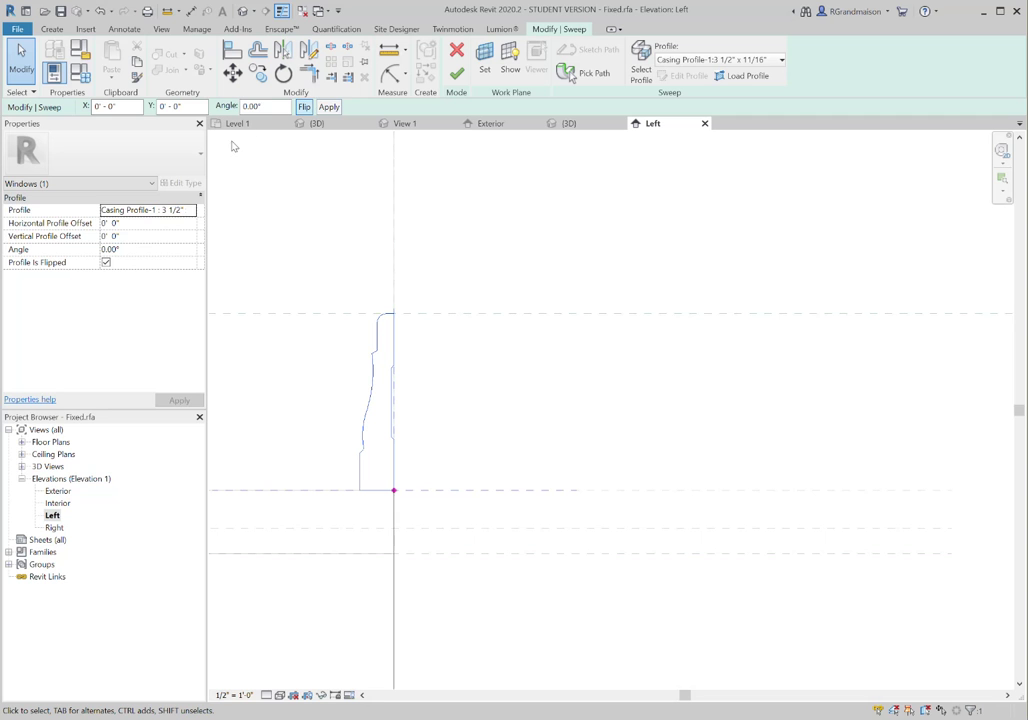
click(283, 105)
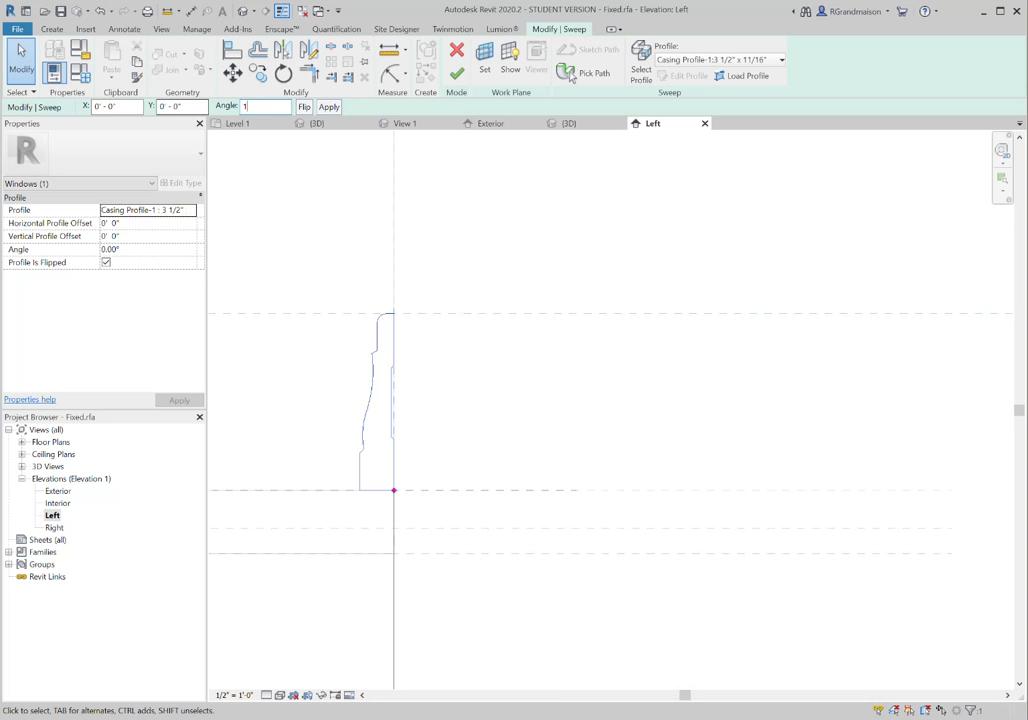
key(Return)
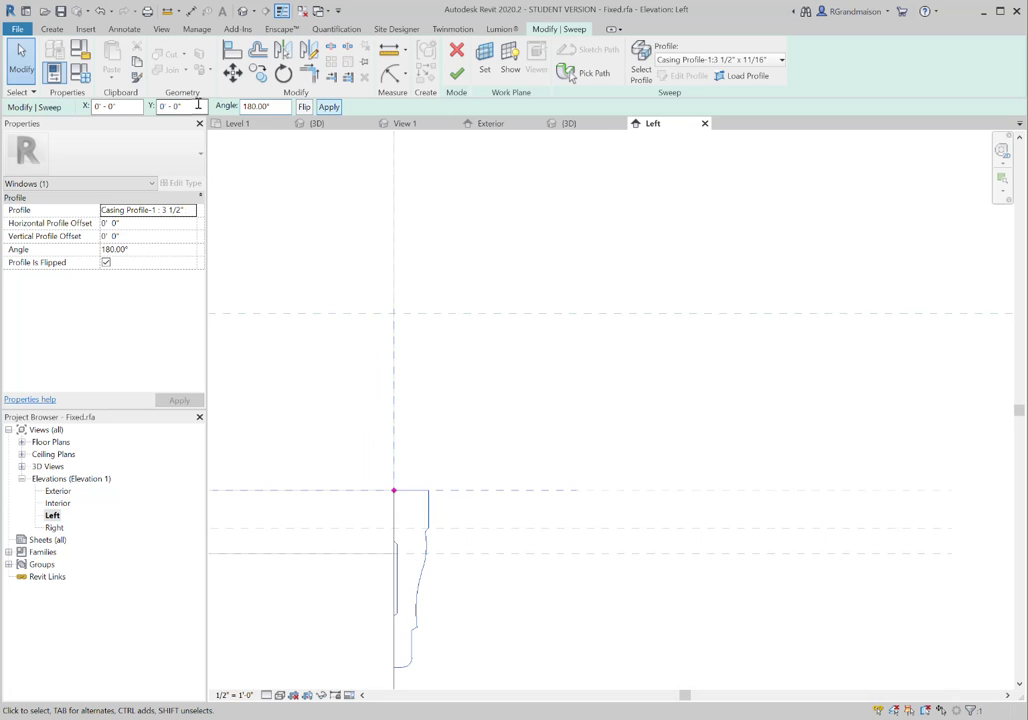
Move the casing profile up from its lower back corner to a vertical profile offset of 3 1/4".
scroll(305, 160, down, 2)
middle_drag(479, 426, 571, 363)
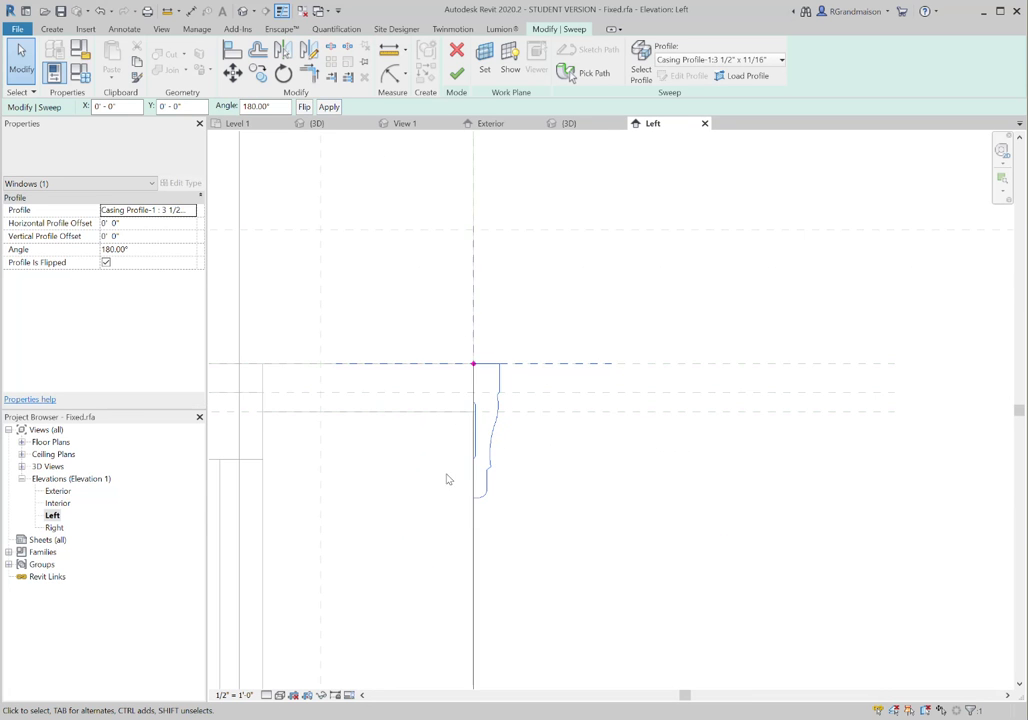
scroll(518, 412, up, 3)
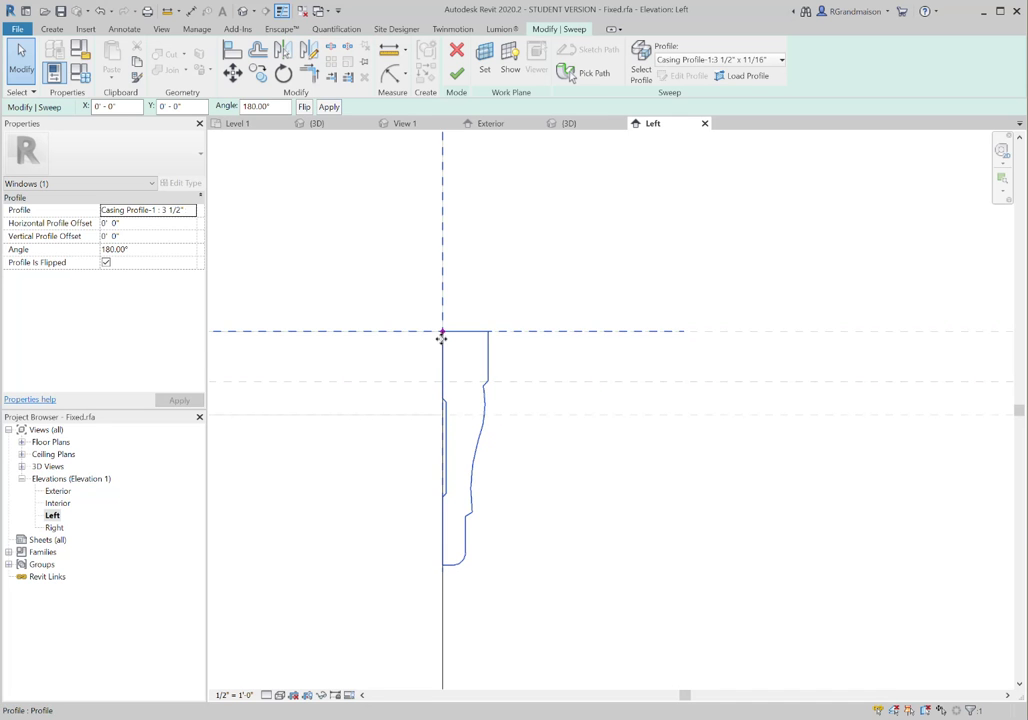
middle_drag(535, 328, 574, 369)
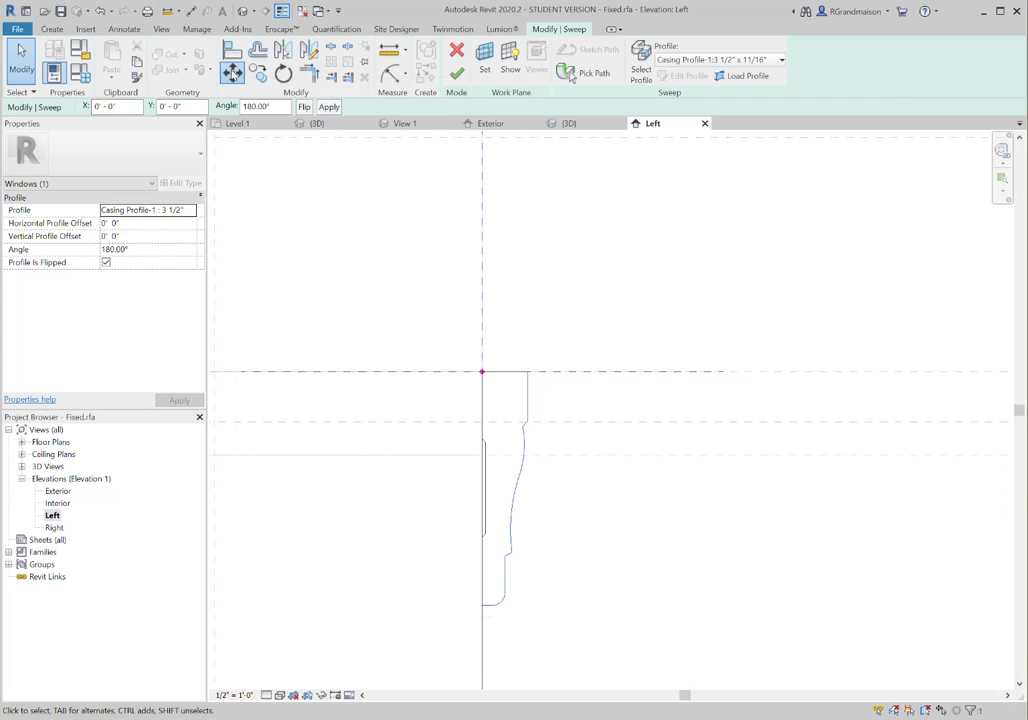
click(232, 72)
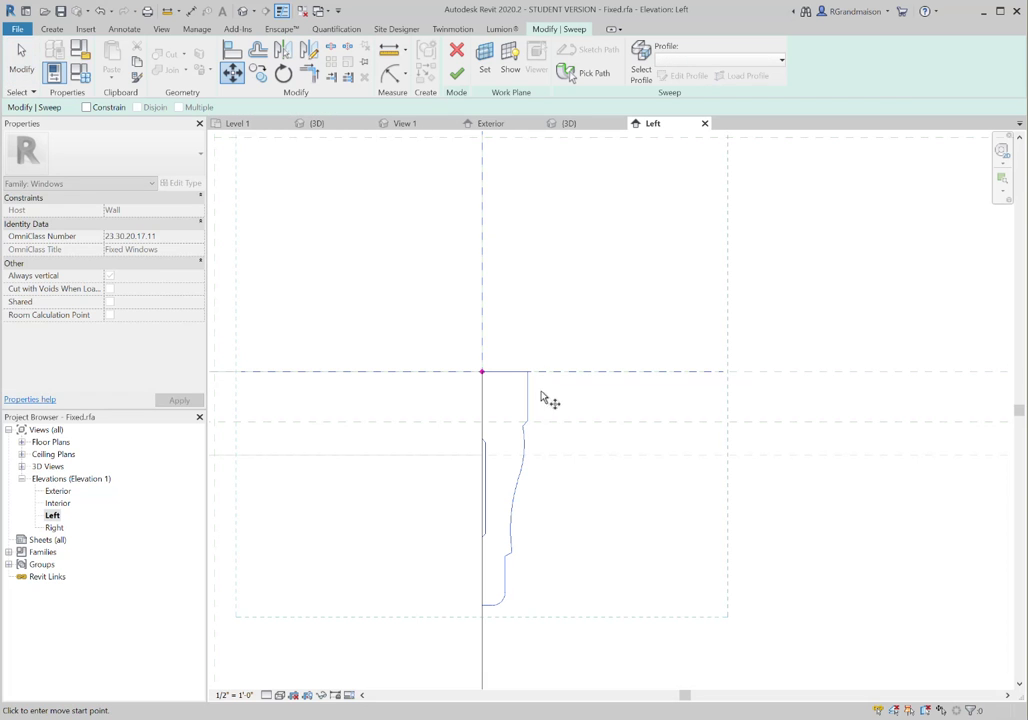
click(482, 607)
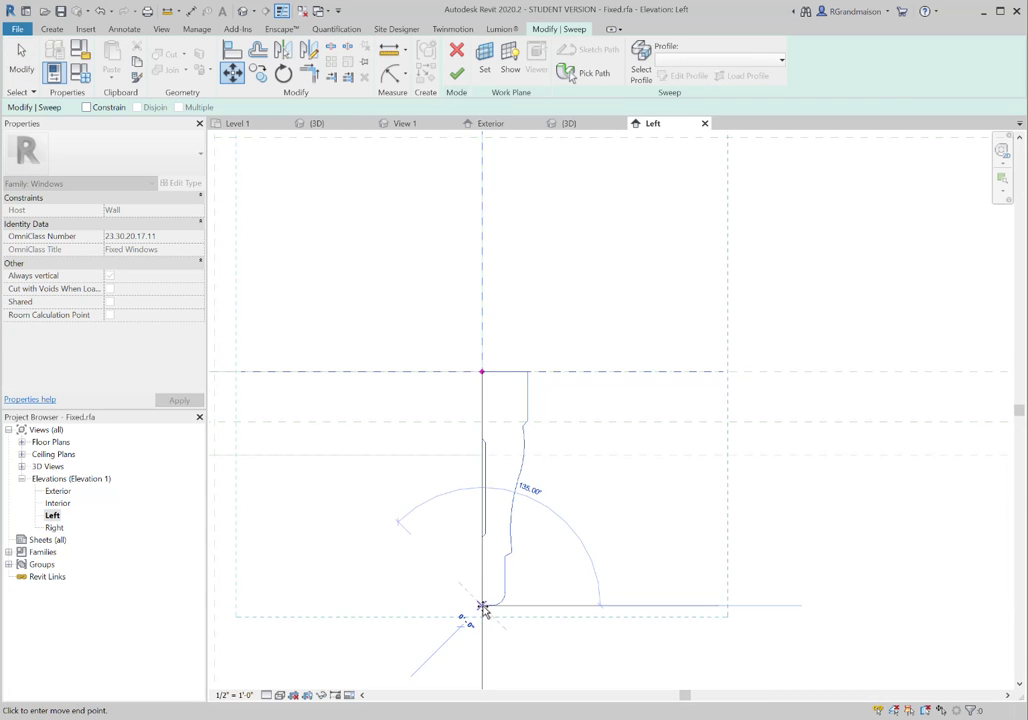
click(482, 389)
Move the casing profile slightly down to a vertical profile offset of 3 3/32".
scroll(666, 498, down, 3)
scroll(480, 376, up, 1)
scroll(480, 376, down, 3)
scroll(521, 437, up, 2)
scroll(535, 410, up, 4)
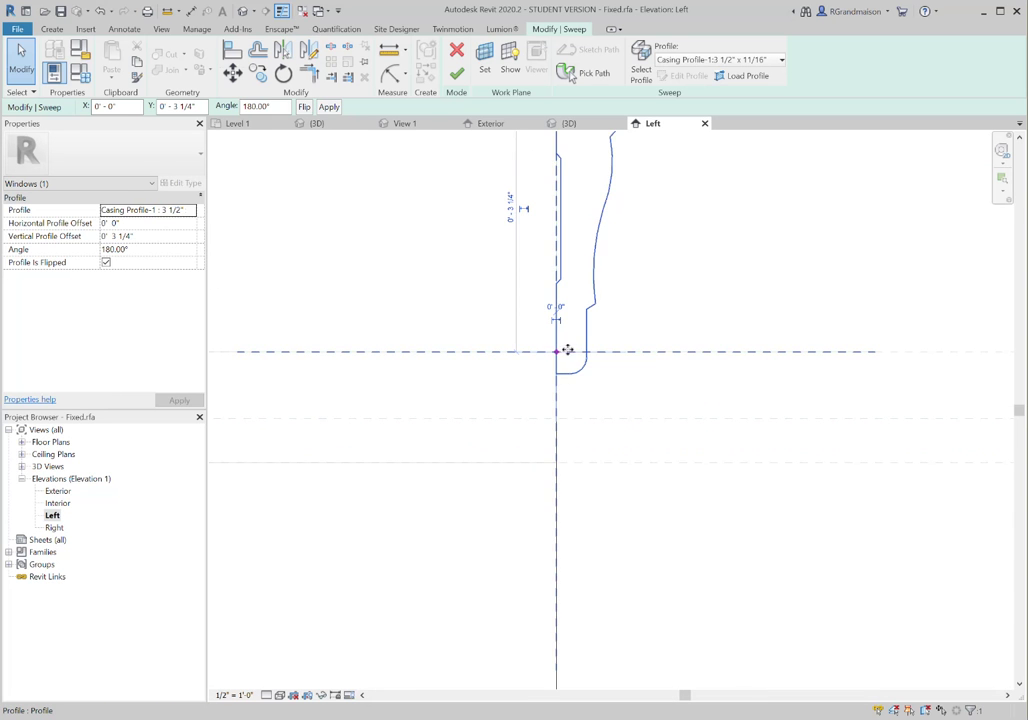
scroll(595, 420, down, 2)
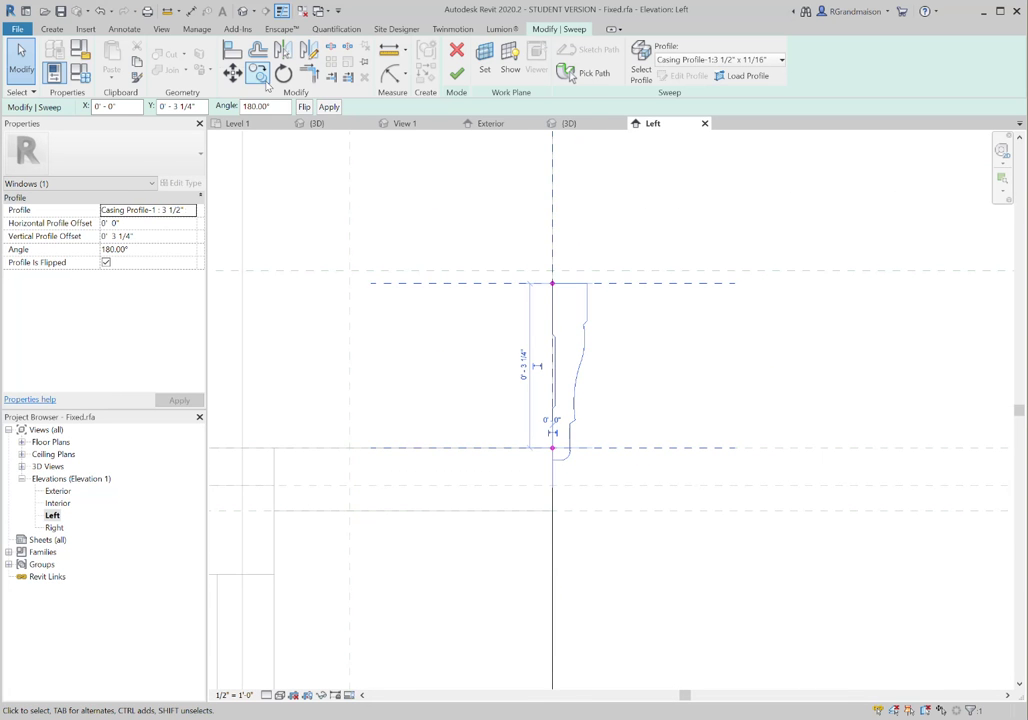
click(234, 76)
scroll(665, 414, up, 1)
click(638, 376)
click(638, 387)
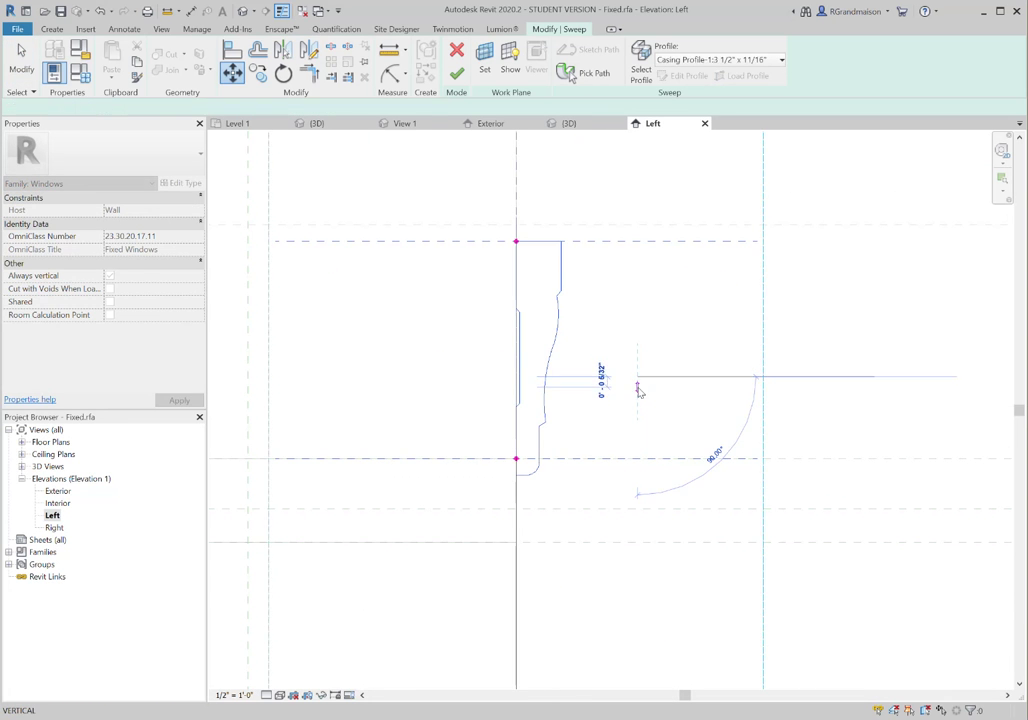
scroll(613, 404, down, 2)
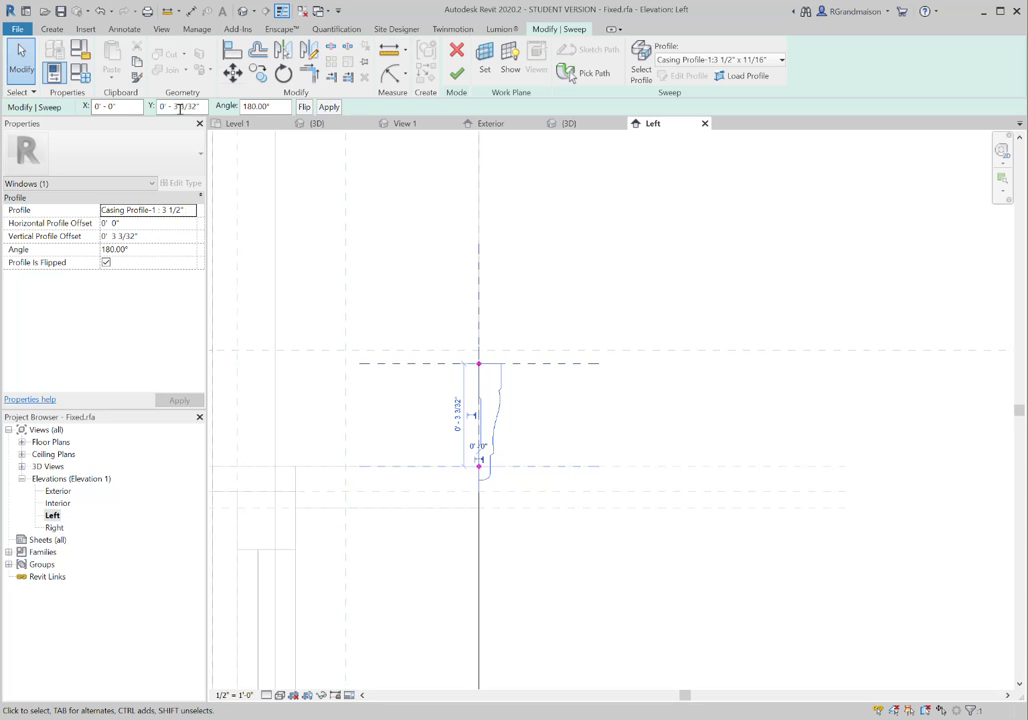
text(3/3)
click(603, 306)
middle_drag(639, 397, 623, 321)
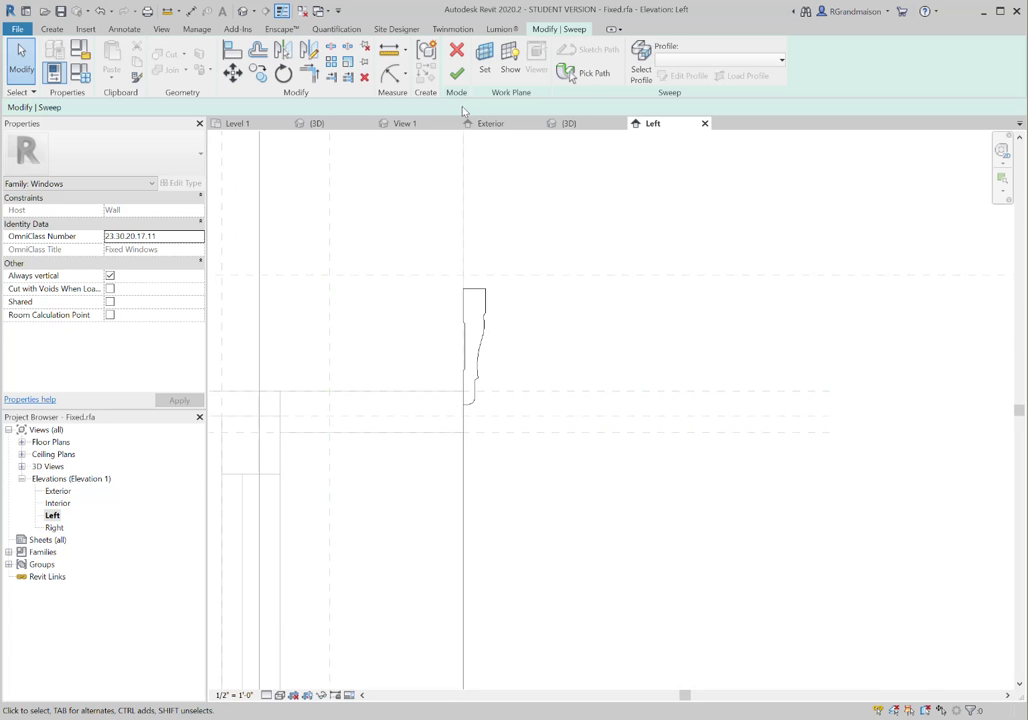
Finish the interior casing sweep and view it in 3D from the interior side of the wall.
click(457, 73)
scroll(627, 371, down, 2)
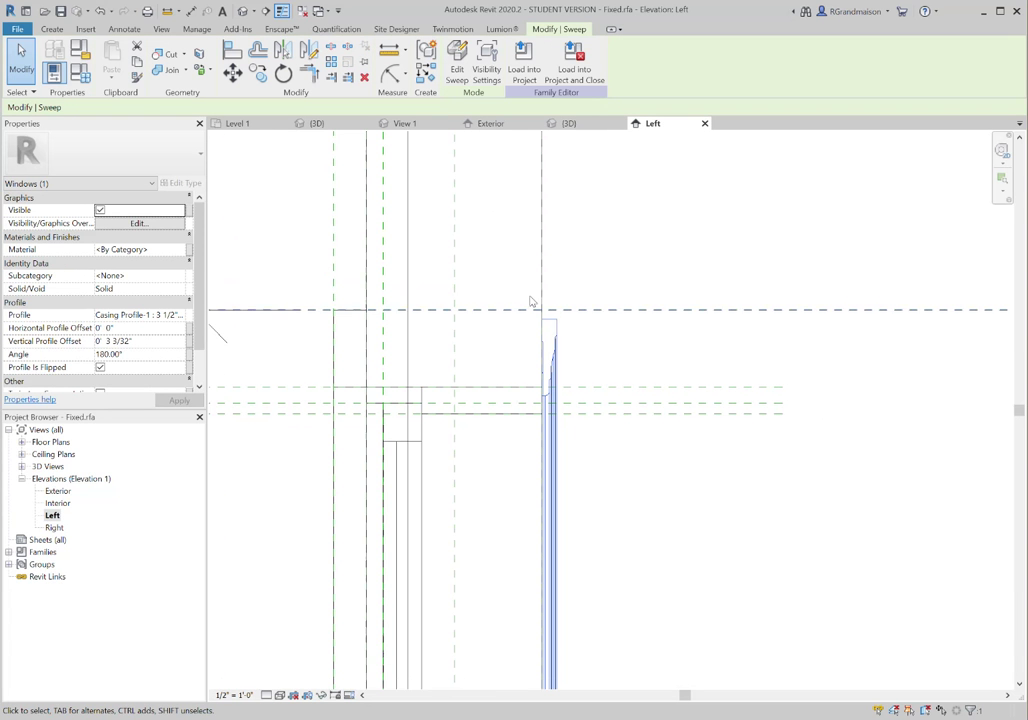
click(241, 12)
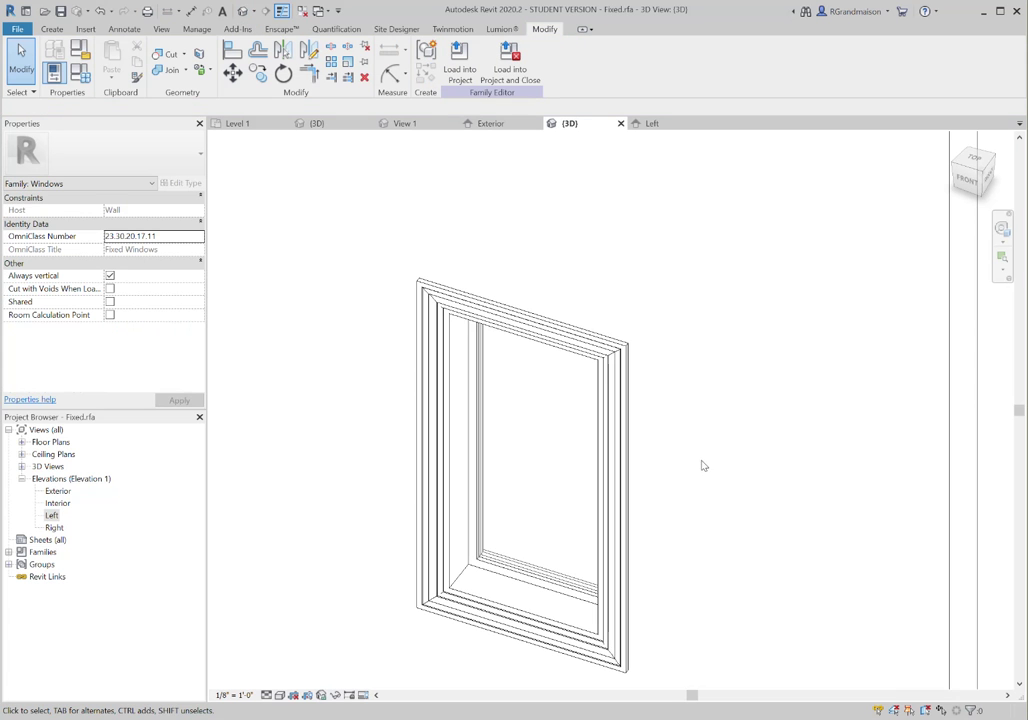
shift+middle_drag(651, 430, 619, 537)
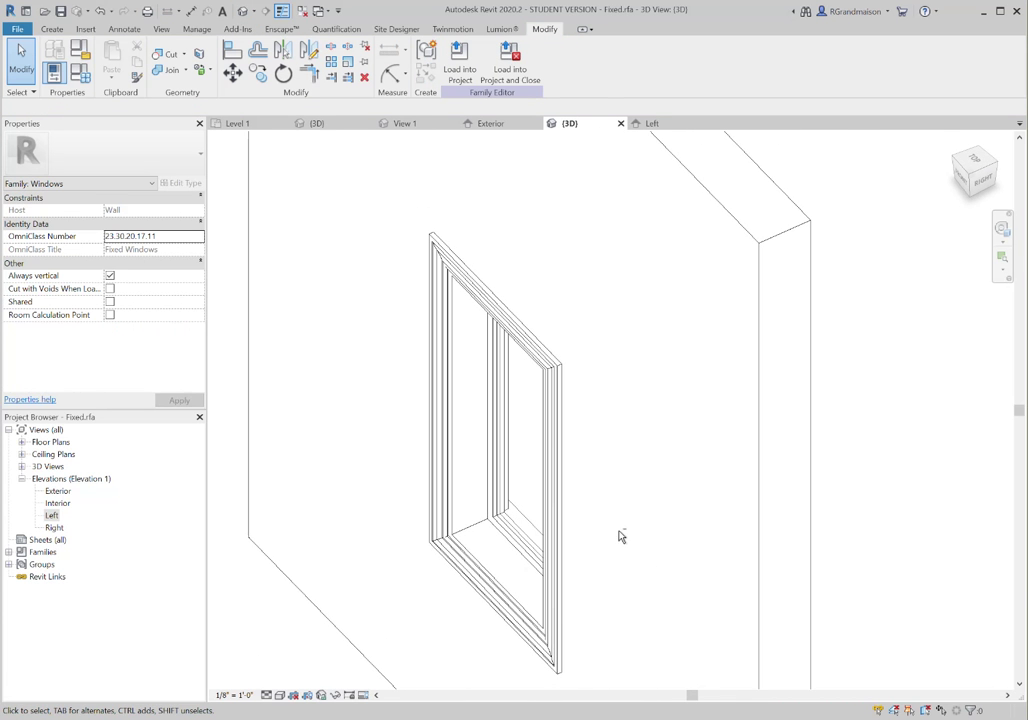
Inspect the interior casing sweep's properties and reopen its path and profile, finishing the edit without changes.
click(436, 367)
mouse_move(202, 317)
mouse_down()
mouse_move(203, 355)
mouse_move(205, 316)
mouse_up()
click(304, 303)
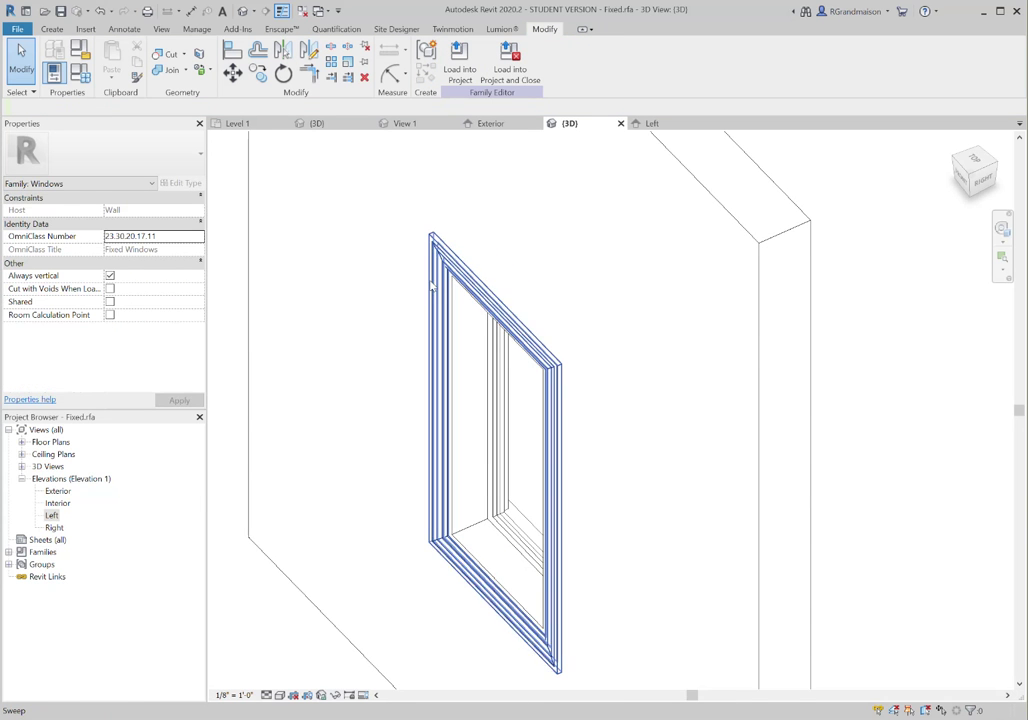
click(432, 283)
click(457, 60)
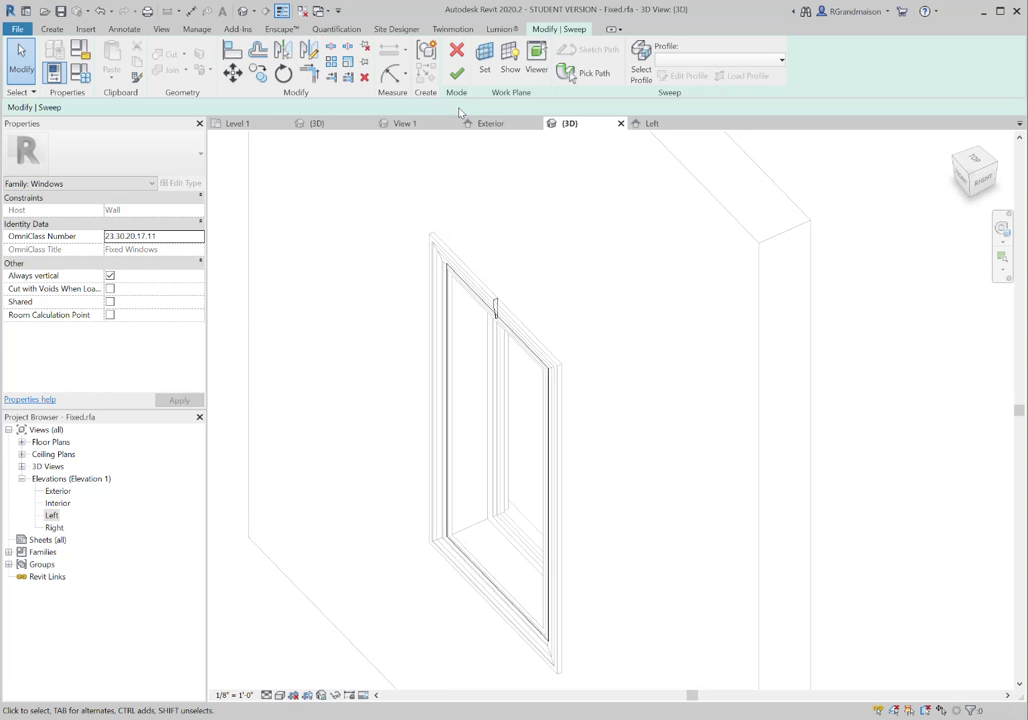
click(457, 73)
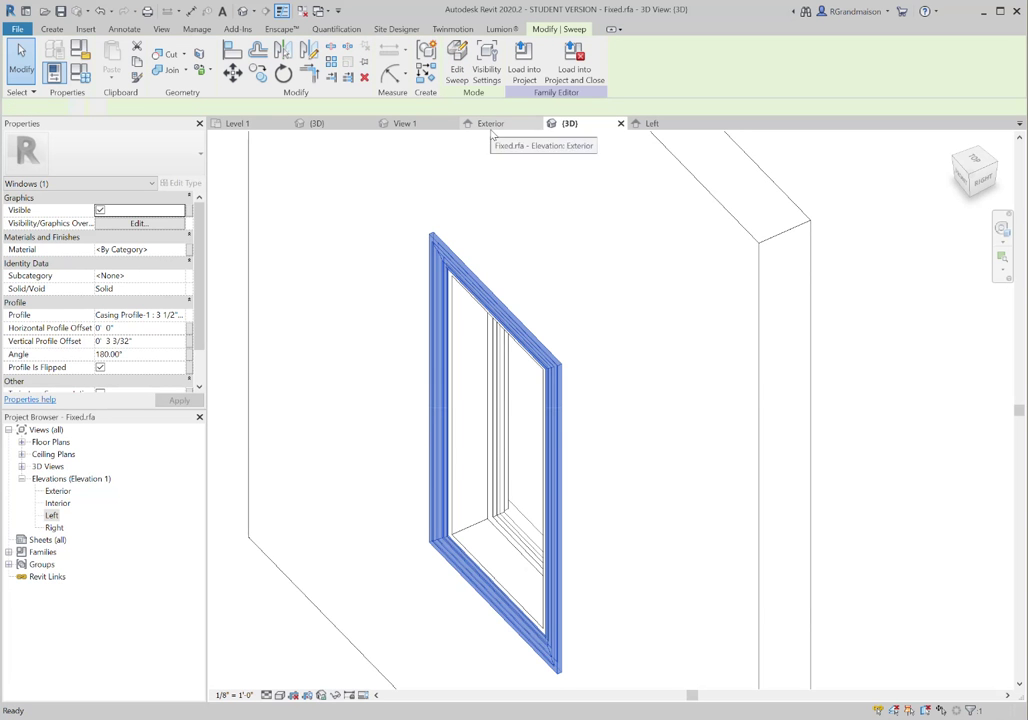
Open the Exterior elevation and bring up the Object Styles from its Visibility/Graphic Overrides.
click(491, 123)
click(421, 400)
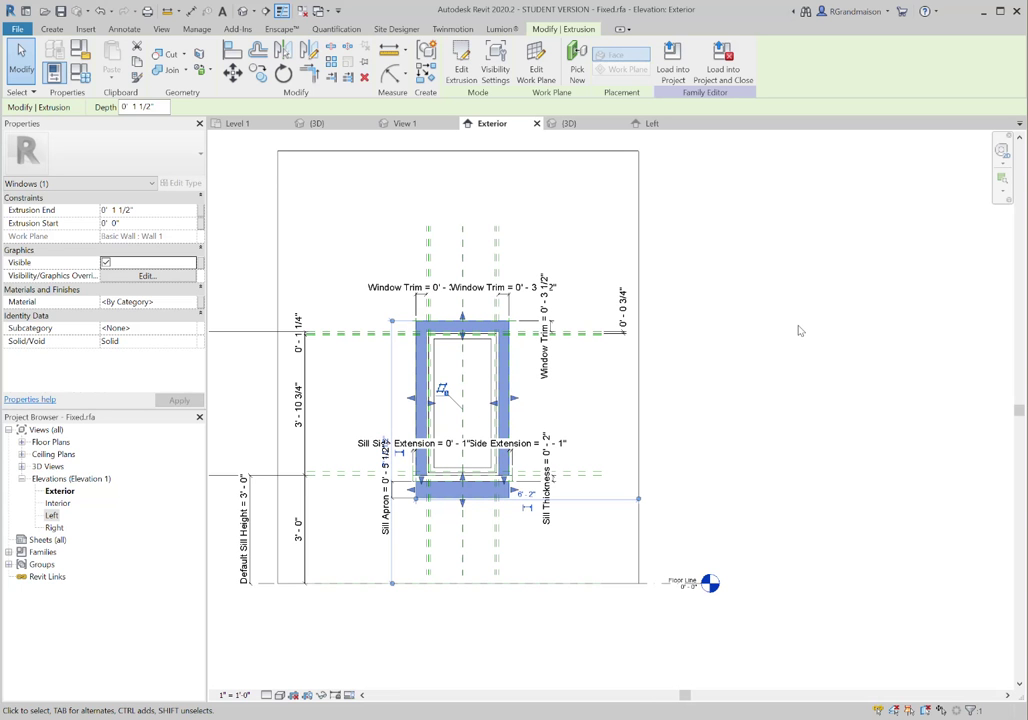
click(348, 251)
key(v)
key(g)
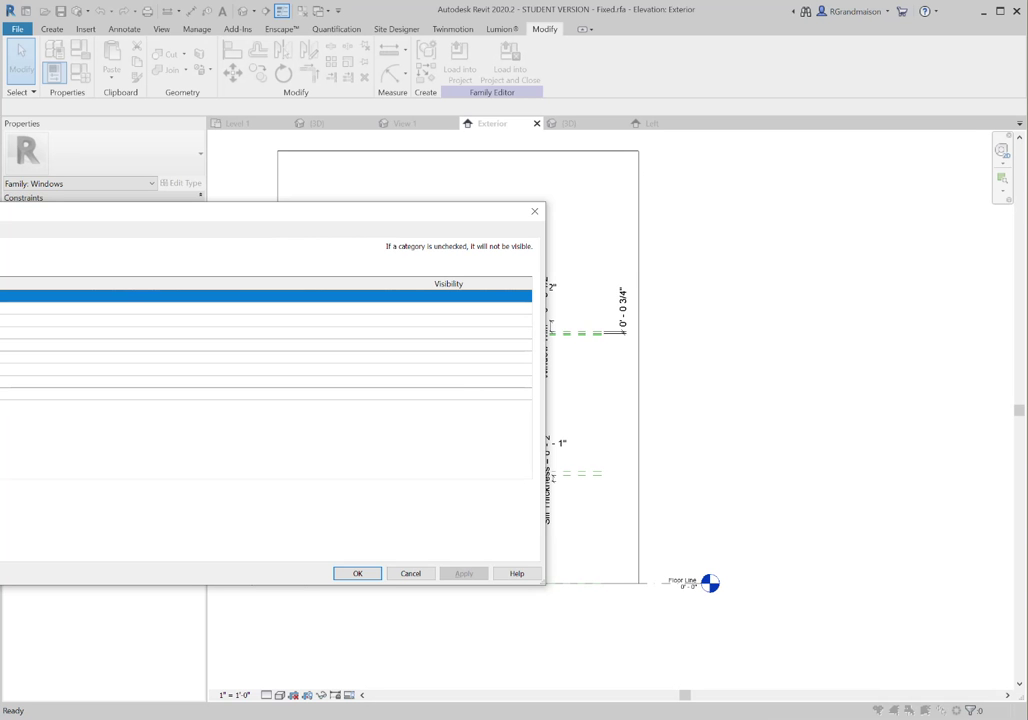
drag(69, 213, 470, 92)
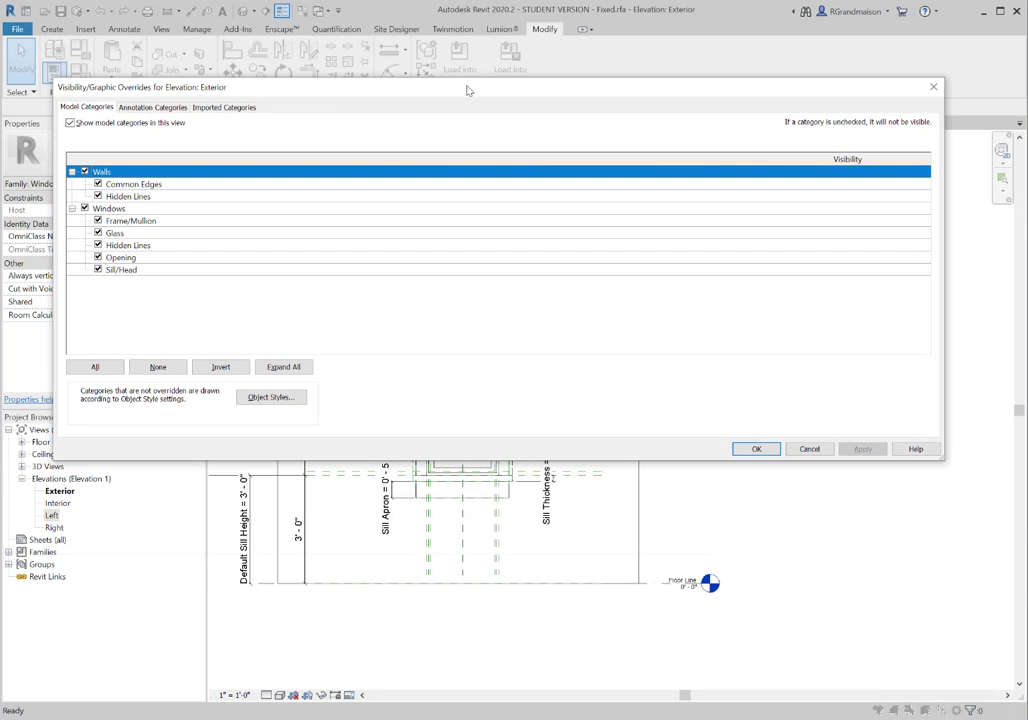
click(270, 398)
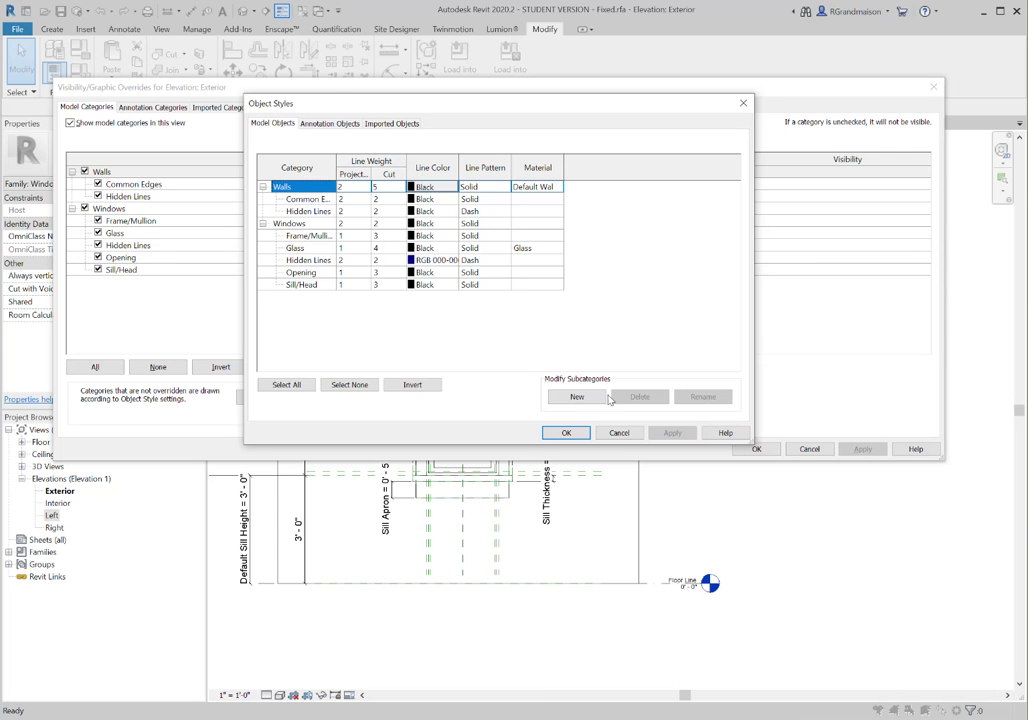
click(572, 398)
click(491, 263)
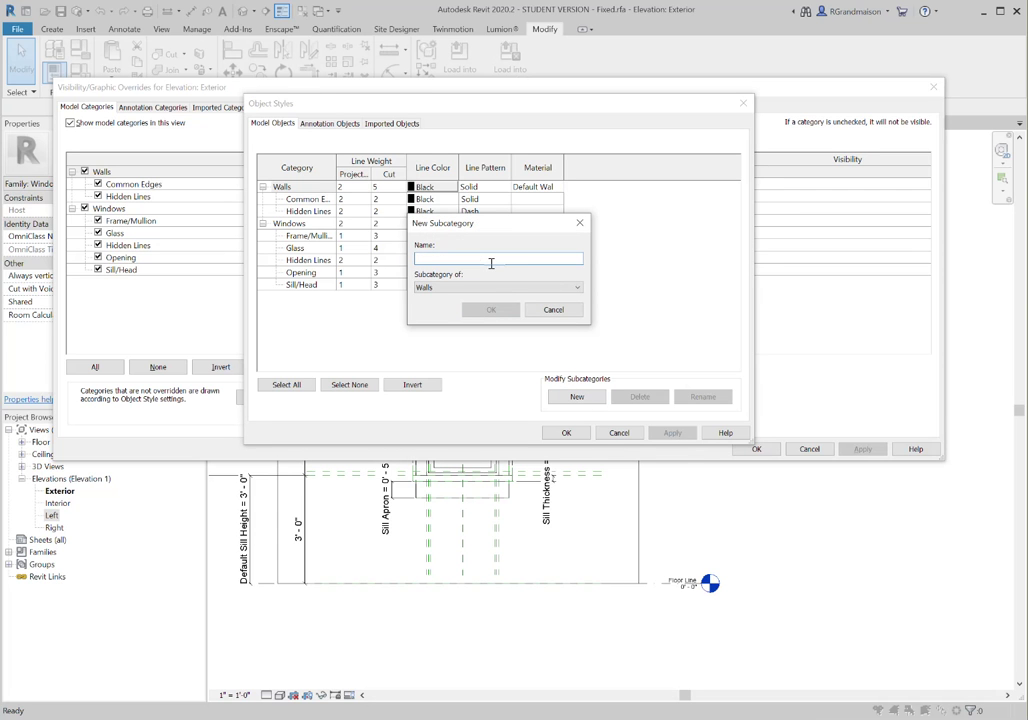
text(Exterior Trim Material)
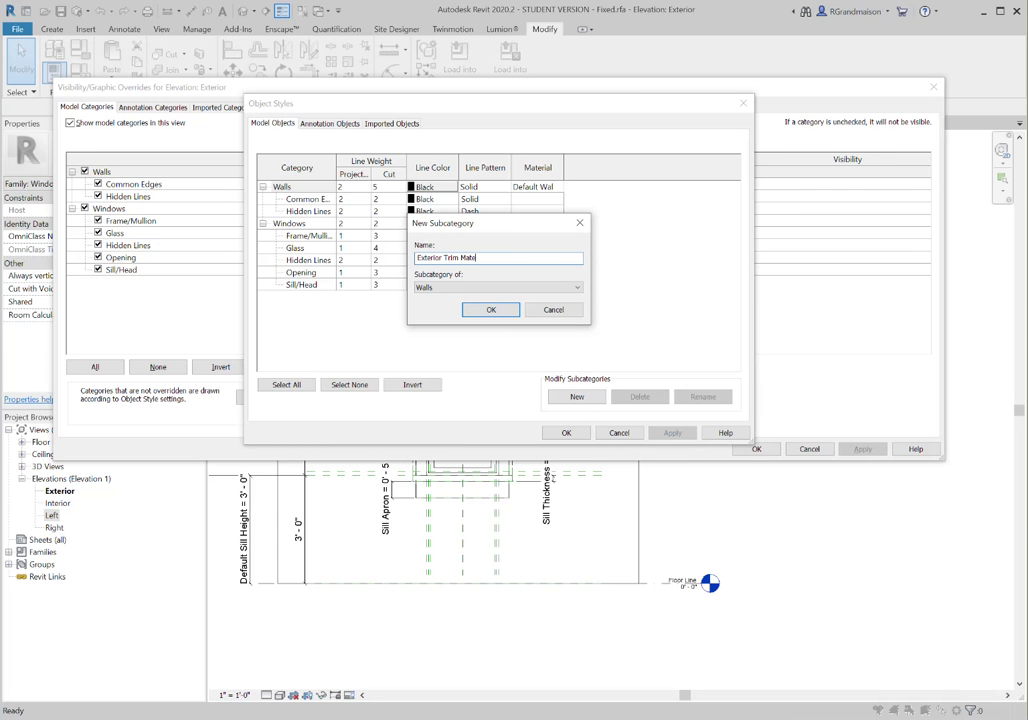
click(490, 310)
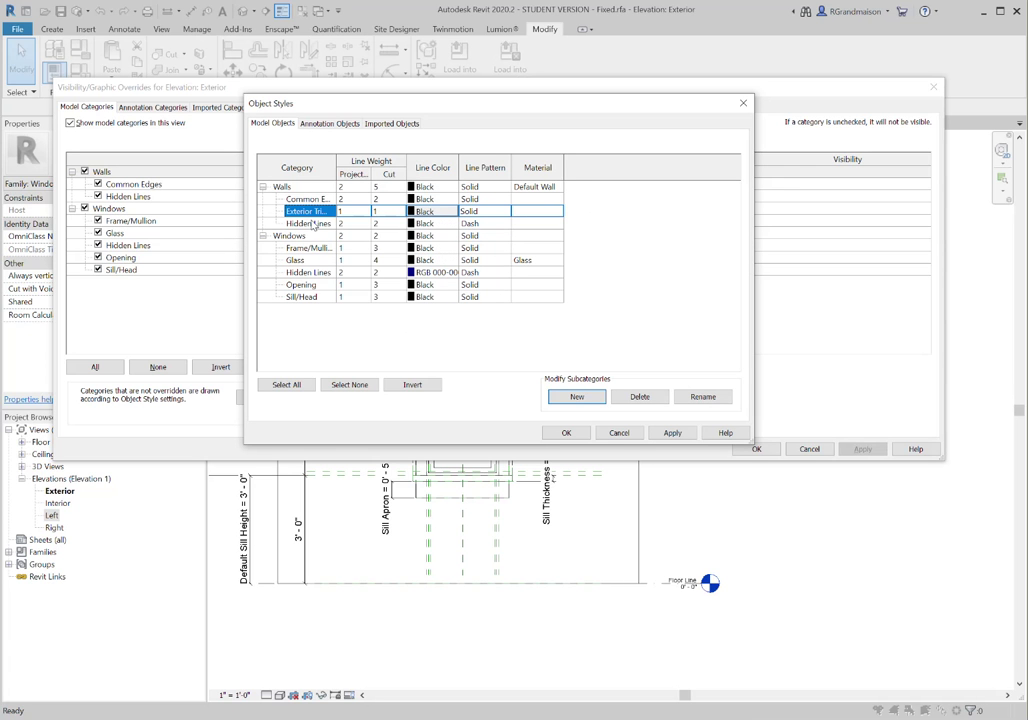
click(639, 397)
click(268, 349)
Create a subcategory named Exterior Trim Material under Windows, widen the category column to read it, and apply the object styles.
click(306, 225)
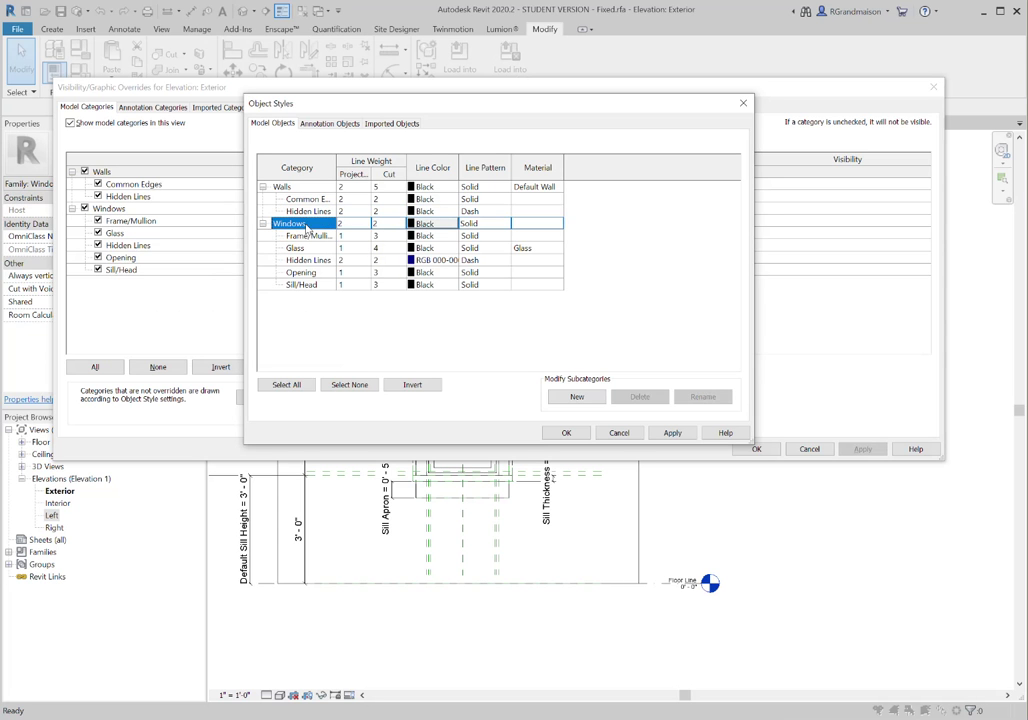
click(572, 397)
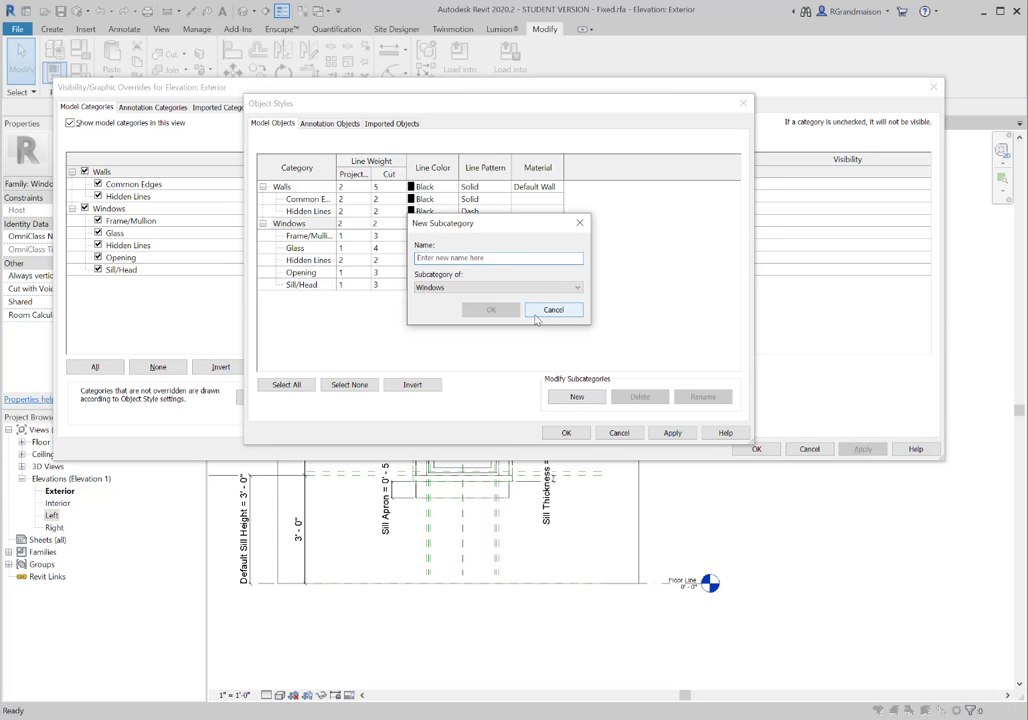
text(Exterior Trim Material)
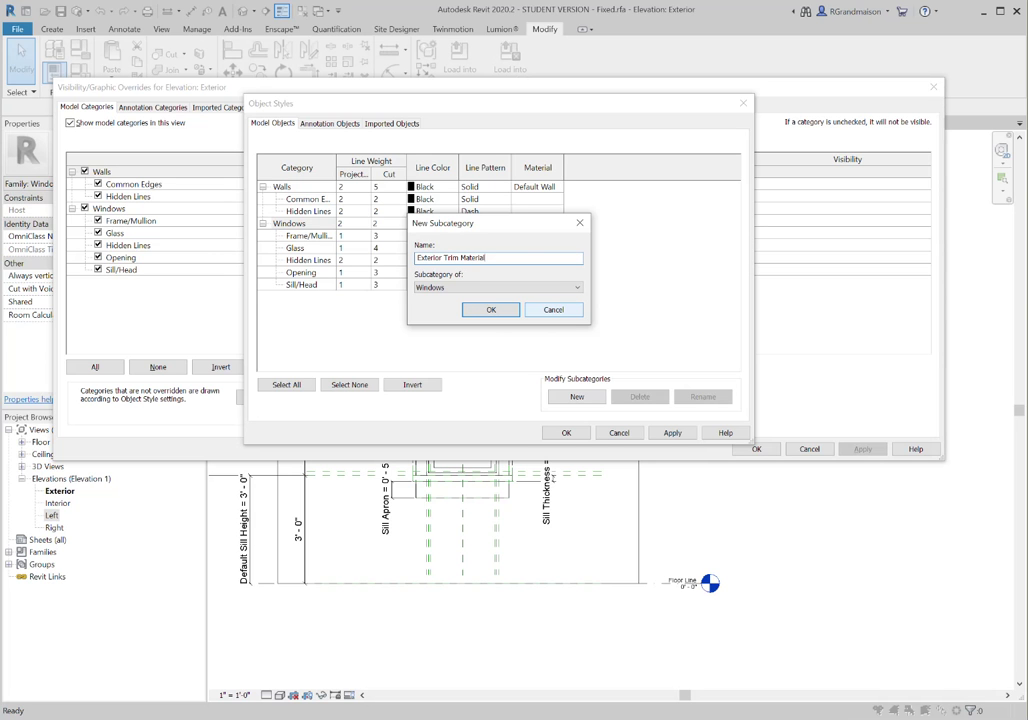
click(493, 310)
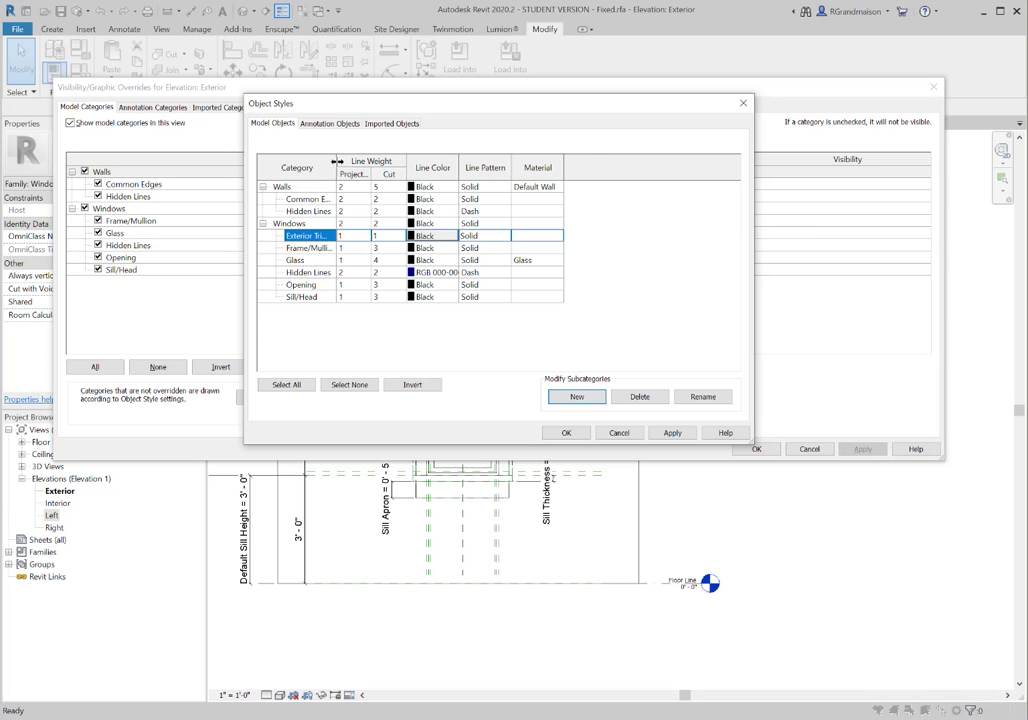
drag(336, 172, 414, 172)
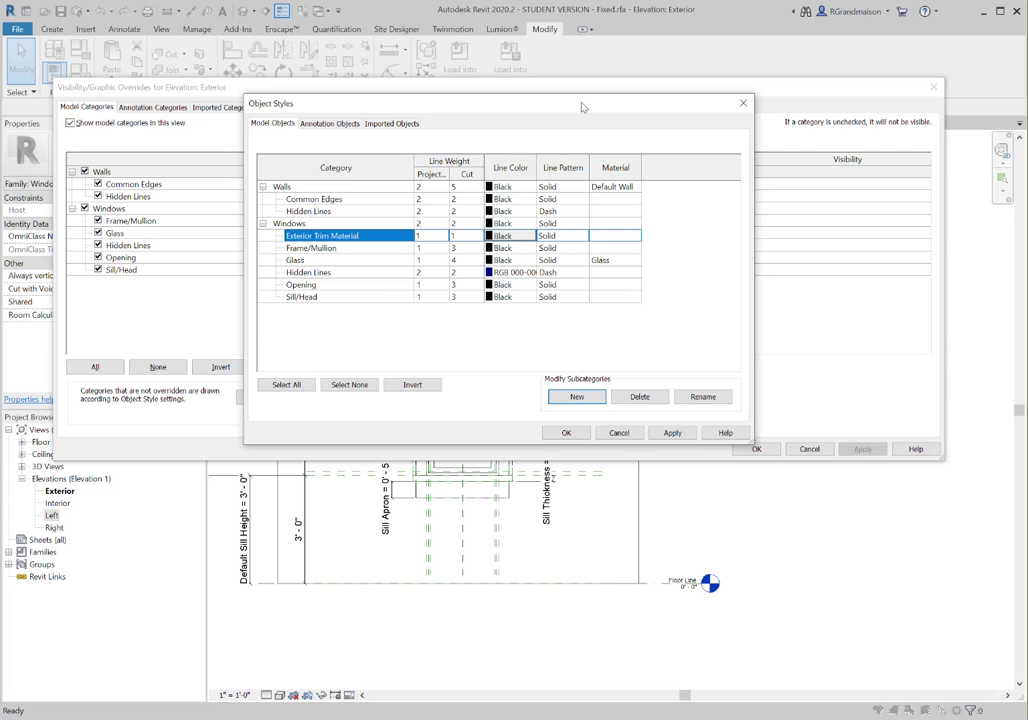
drag(582, 107, 672, 180)
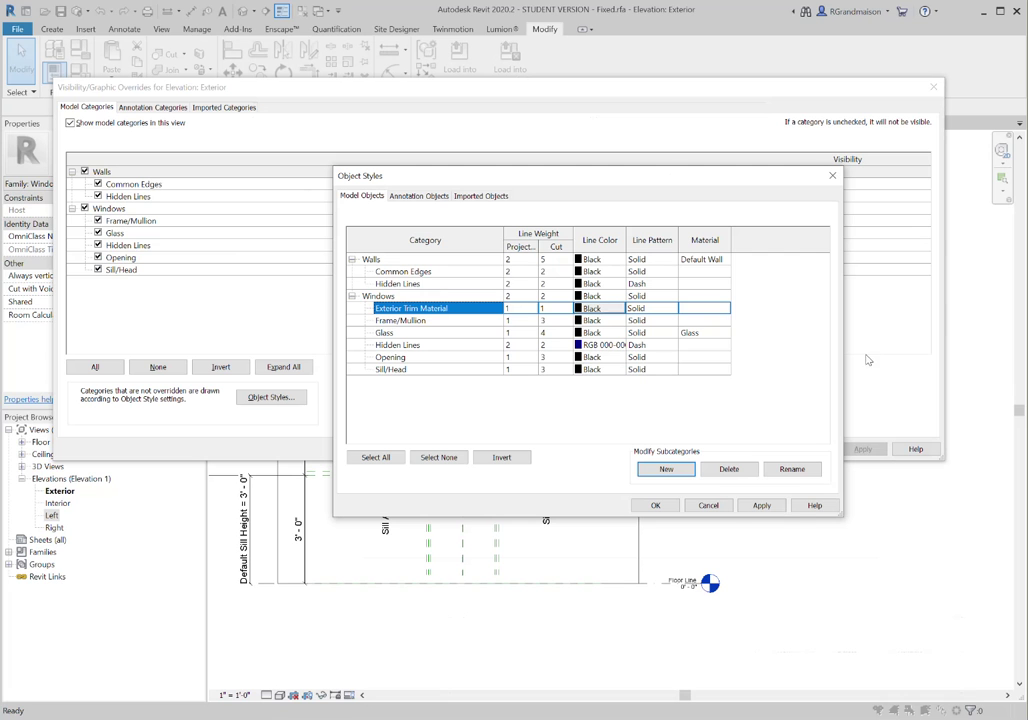
click(761, 505)
click(656, 506)
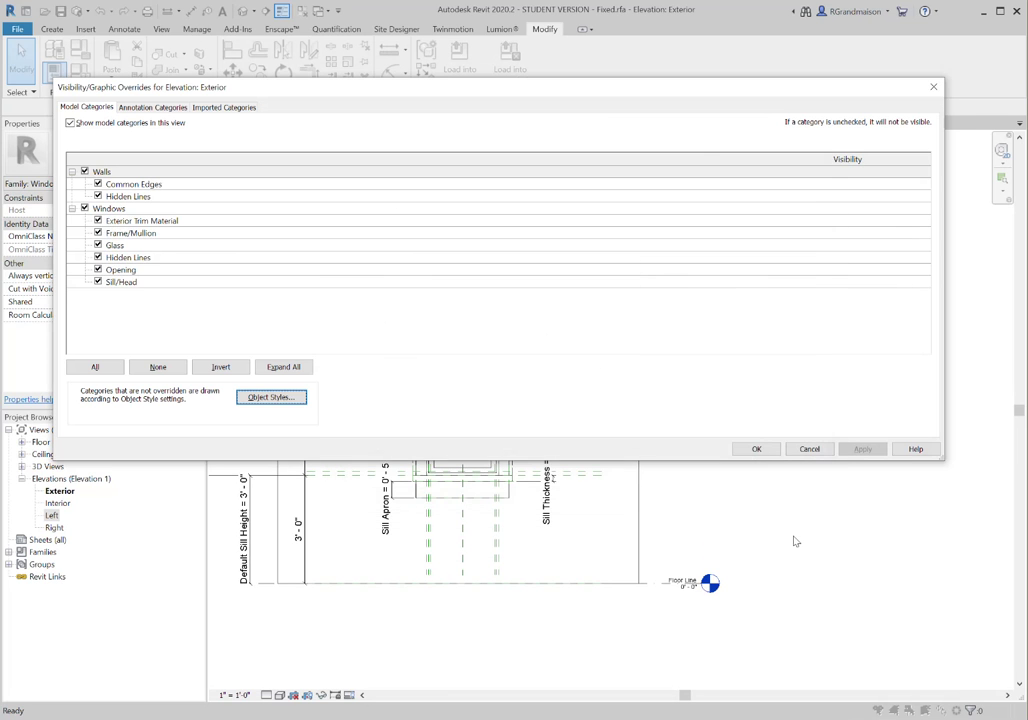
click(756, 450)
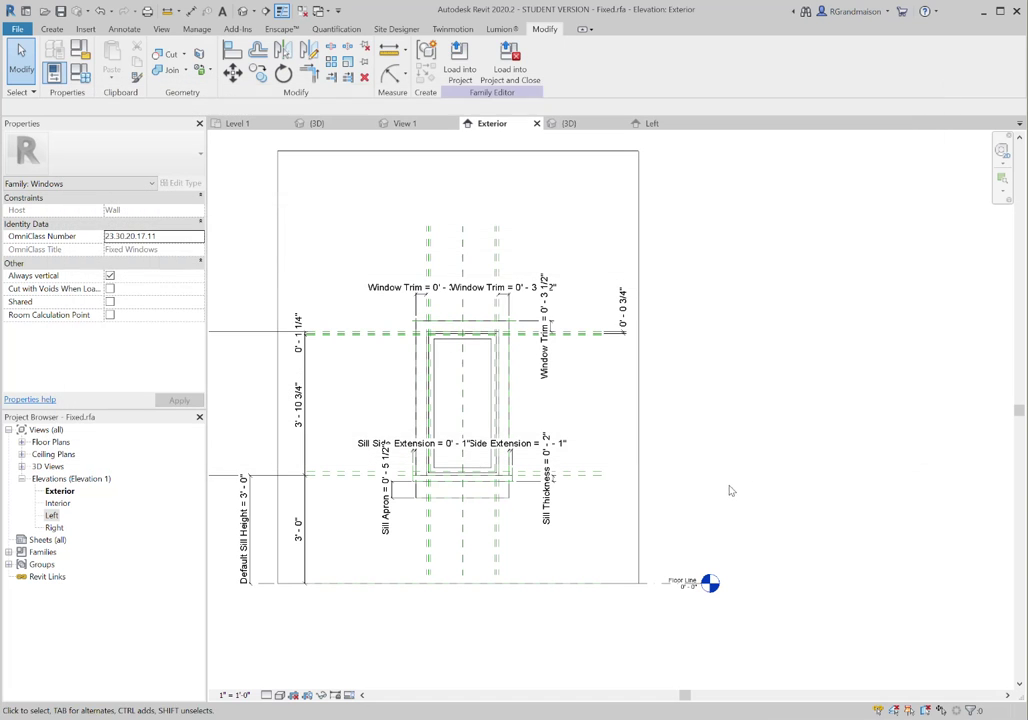
Assign the Exterior Trim Material subcategory to both the exterior trim and the sill extrusions.
click(507, 420)
scroll(505, 425, up, 4)
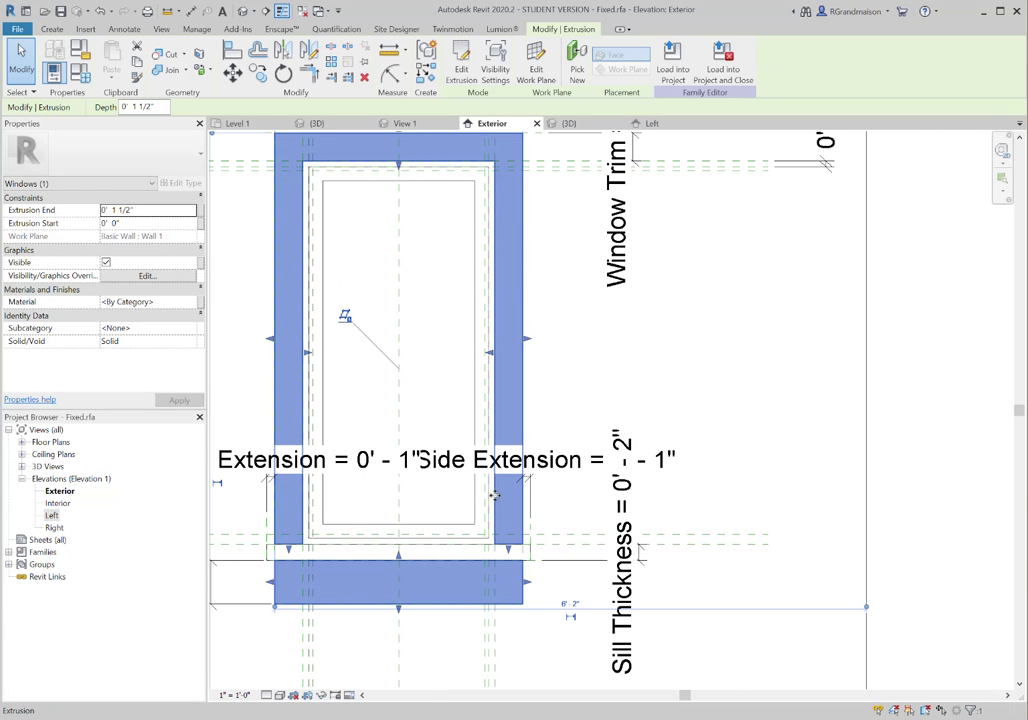
ctrl+click(532, 561)
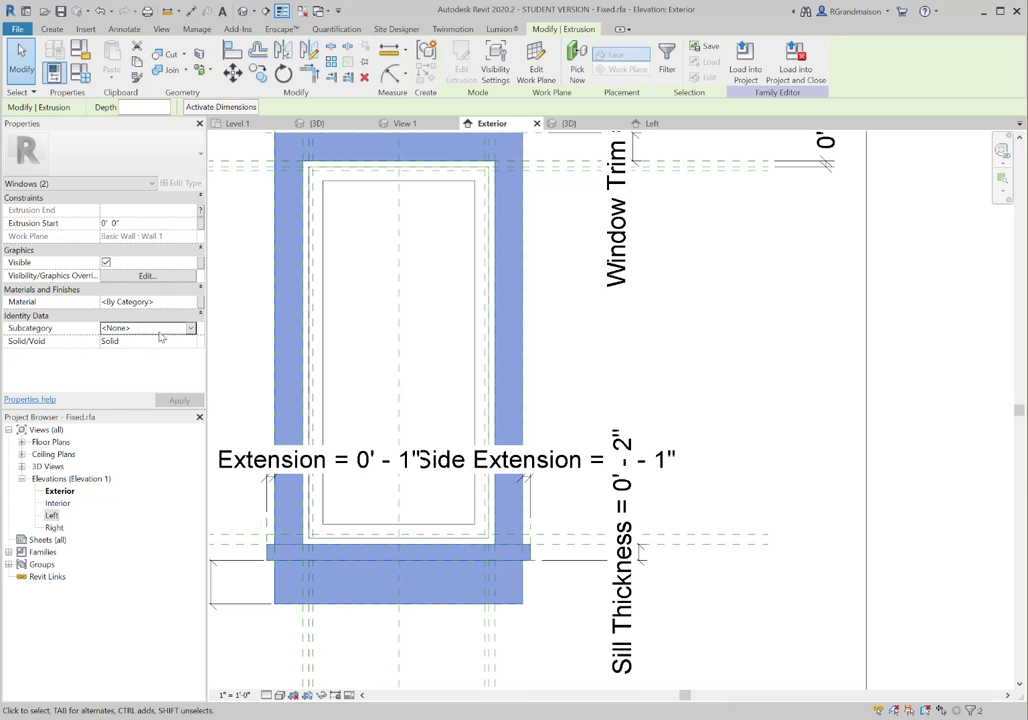
click(120, 328)
click(140, 328)
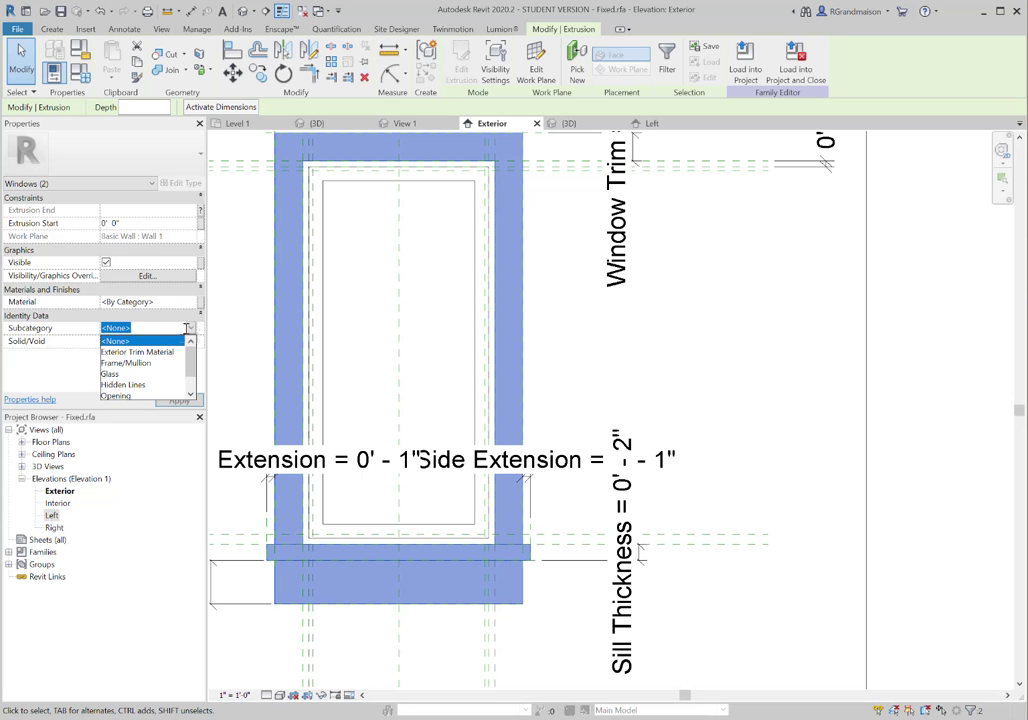
click(137, 352)
click(177, 401)
click(776, 386)
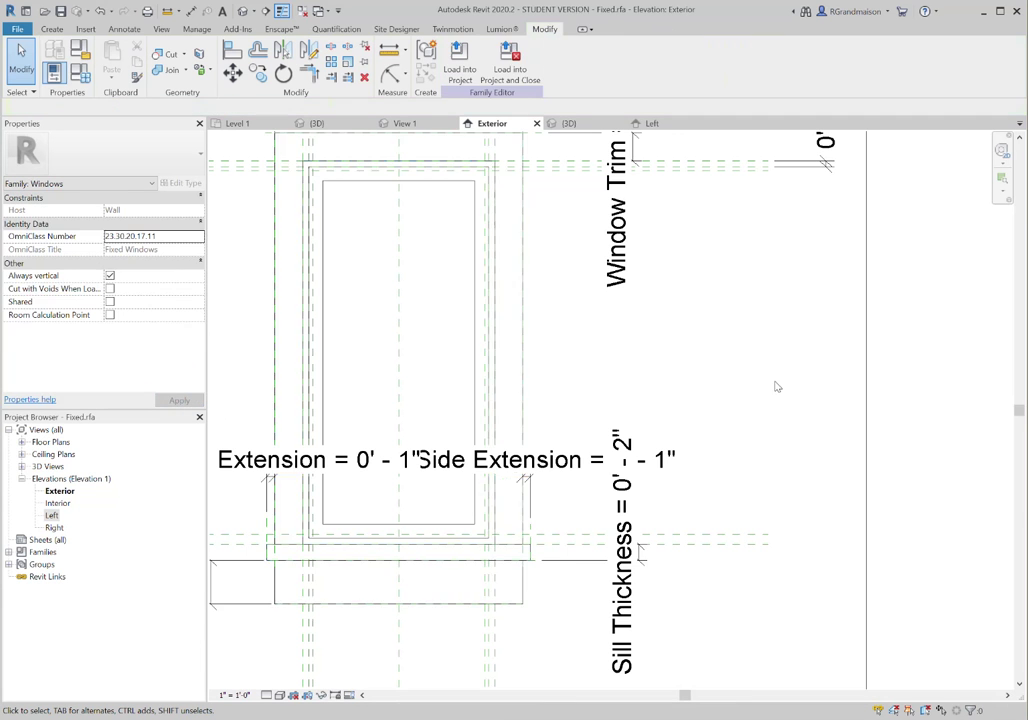
Assign the Exterior Trim Material subcategory to the interior casing sweep in the family's 3D view.
scroll(776, 388, down, 5)
middle_drag(691, 454, 727, 474)
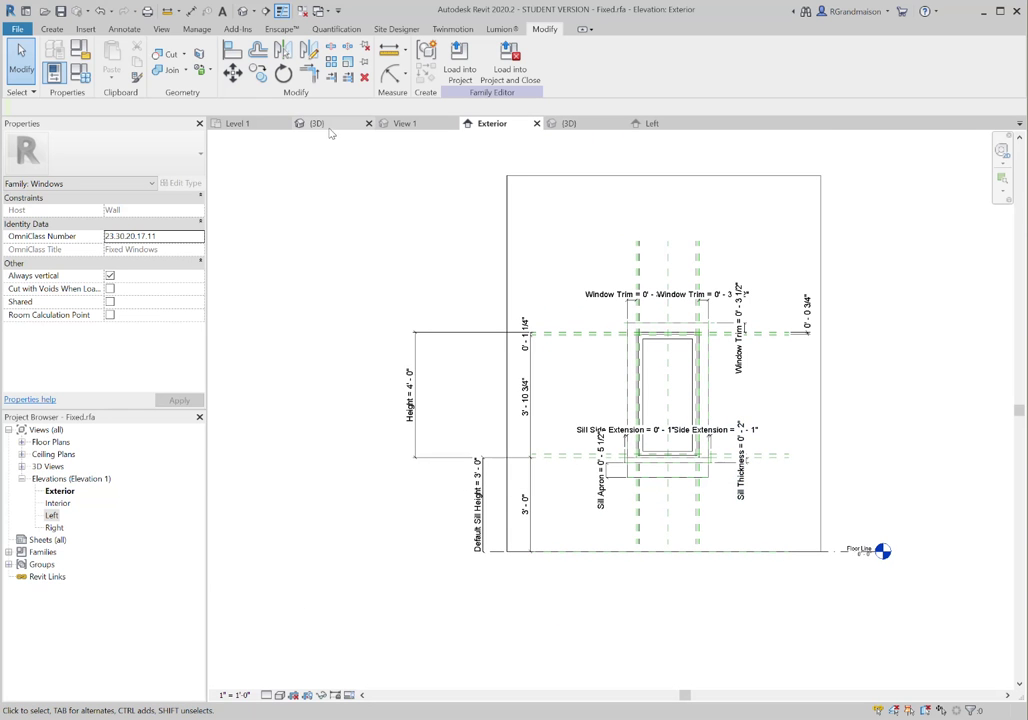
click(242, 12)
shift+middle_drag(602, 479, 576, 486)
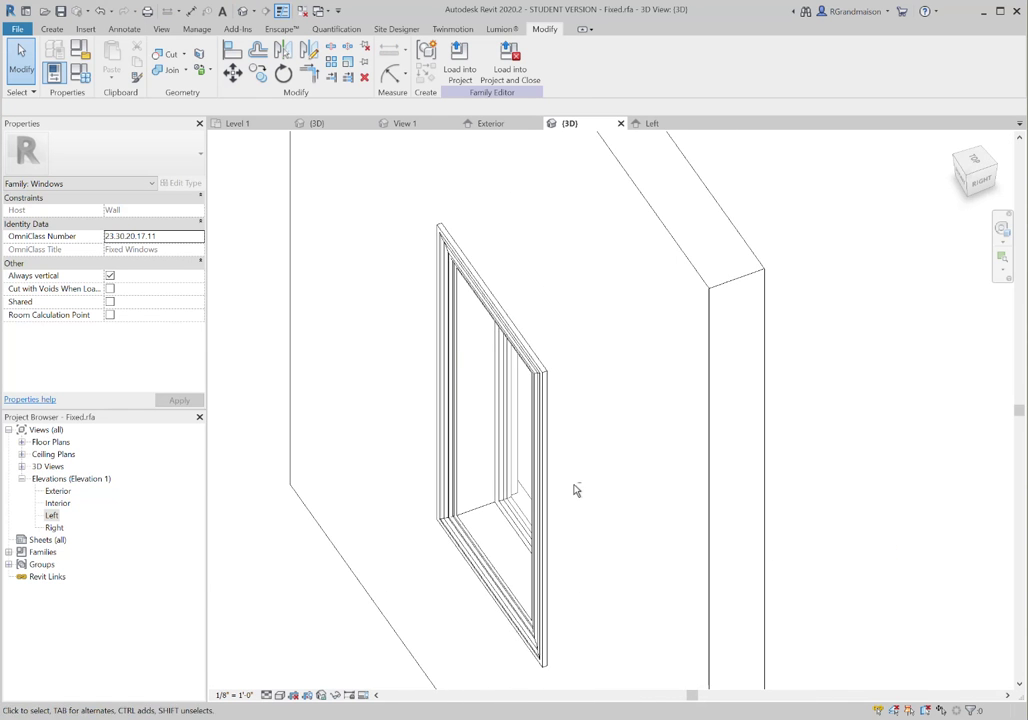
click(441, 395)
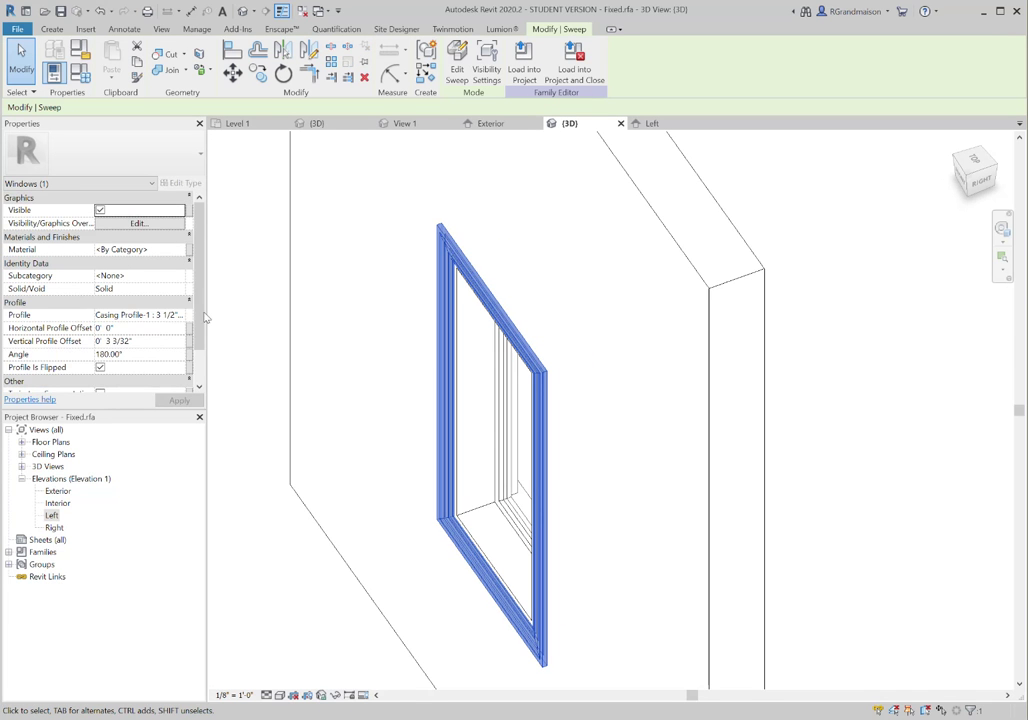
scroll(202, 349, down, 2)
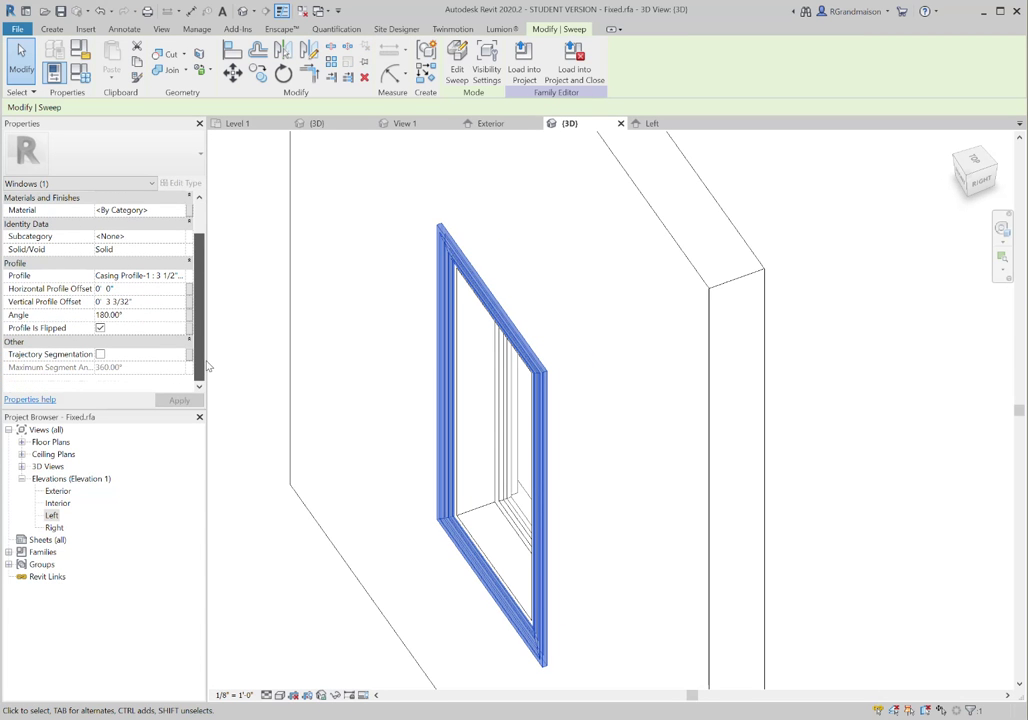
scroll(205, 305, up, 2)
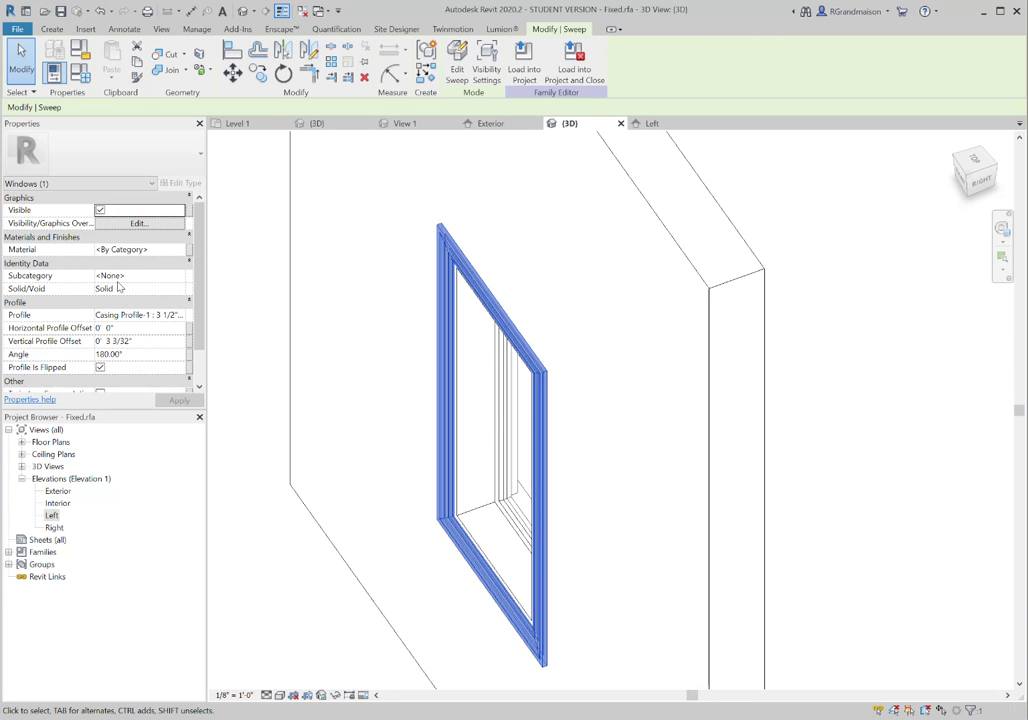
click(173, 276)
click(180, 276)
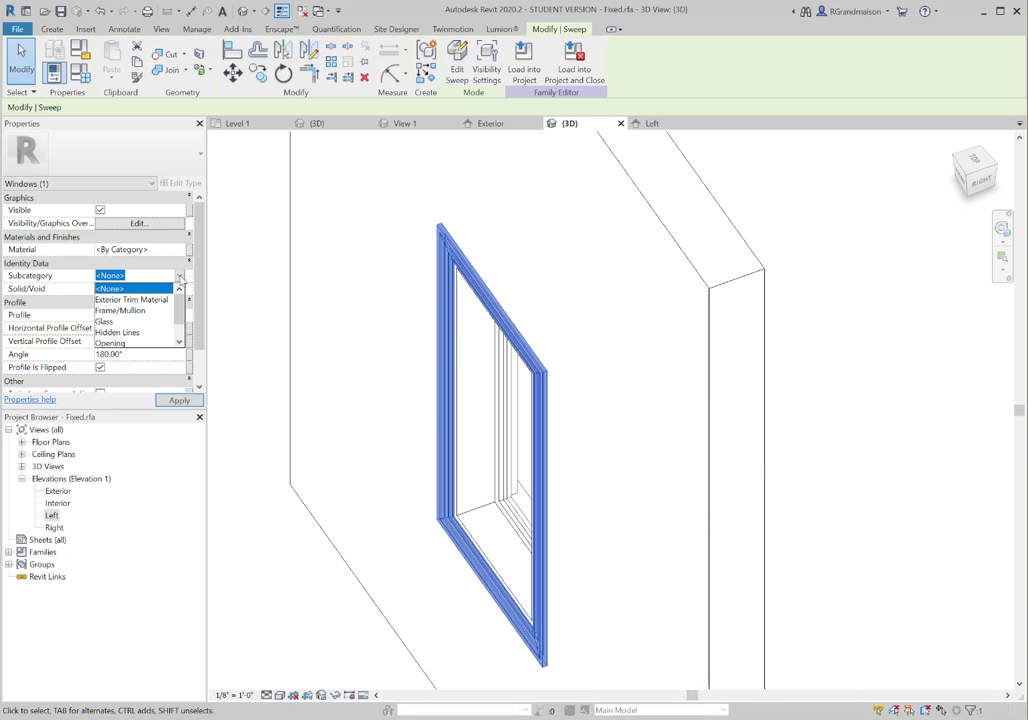
click(152, 300)
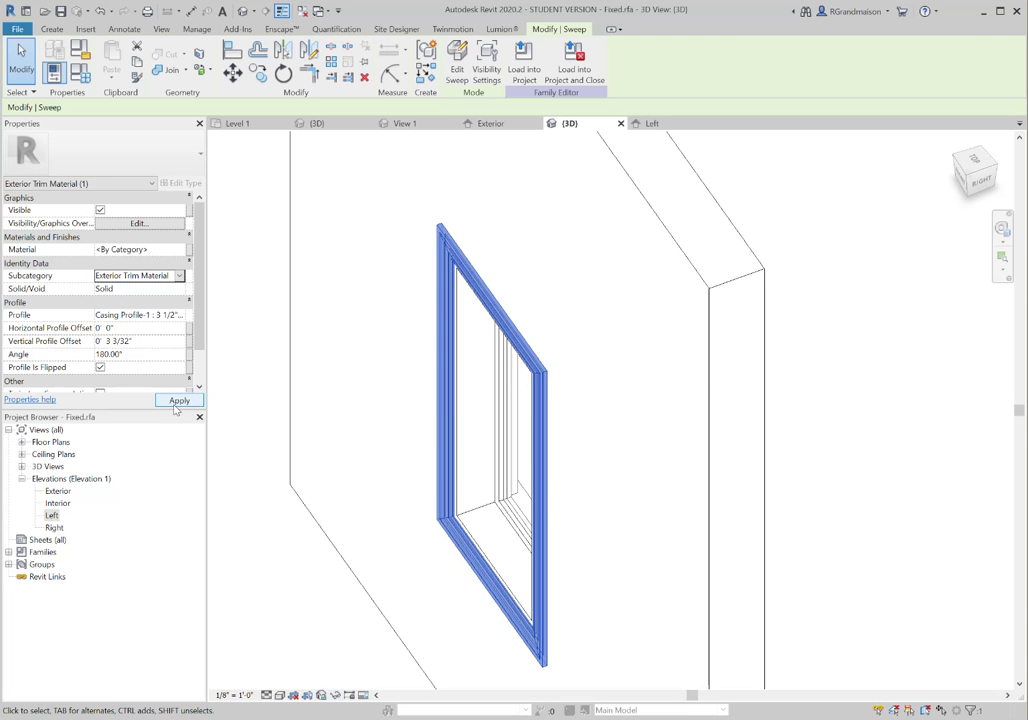
click(179, 402)
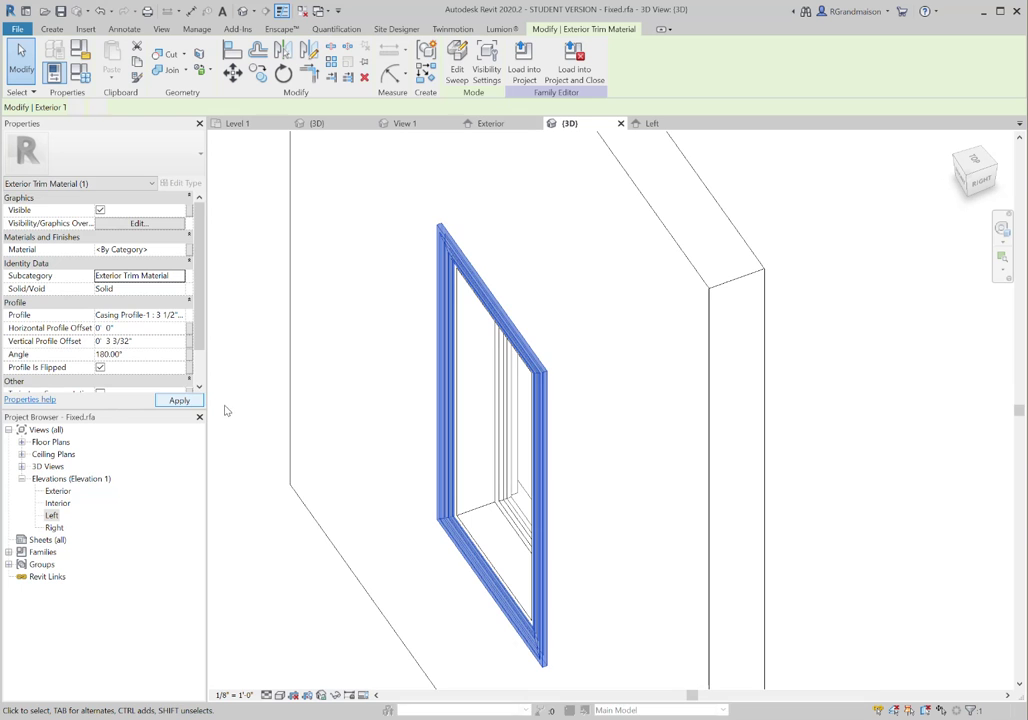
key(Escape)
Load the window family into the project, overwriting the existing version and its parameter values, and dismiss the save reminder.
scroll(498, 291, down, 2)
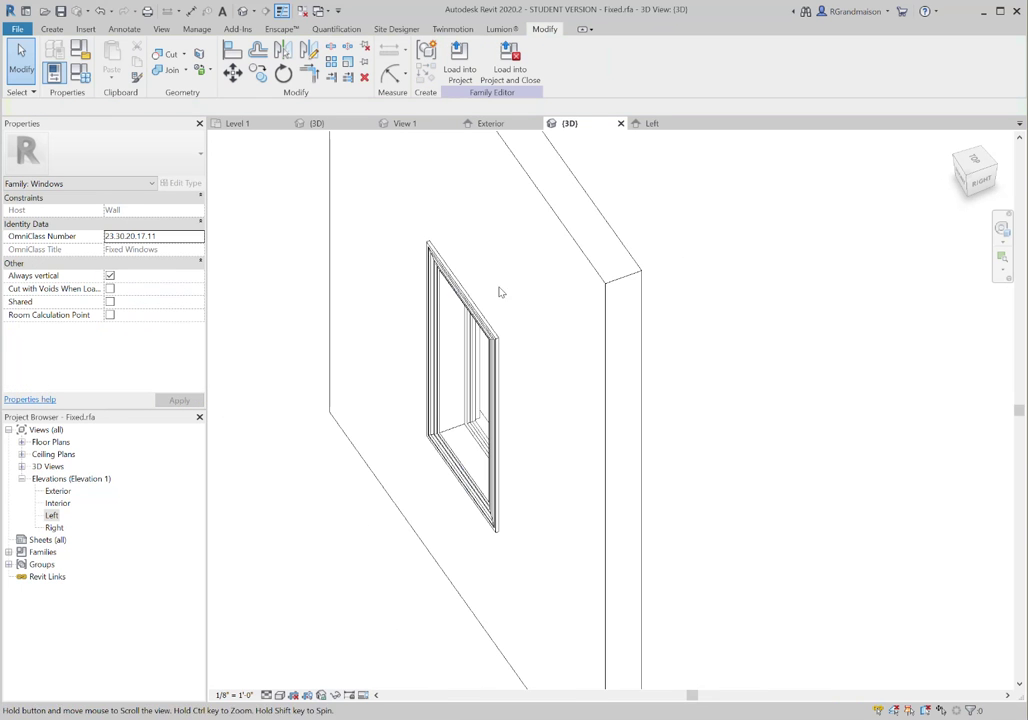
shift+middle_drag(255, 459, 585, 313)
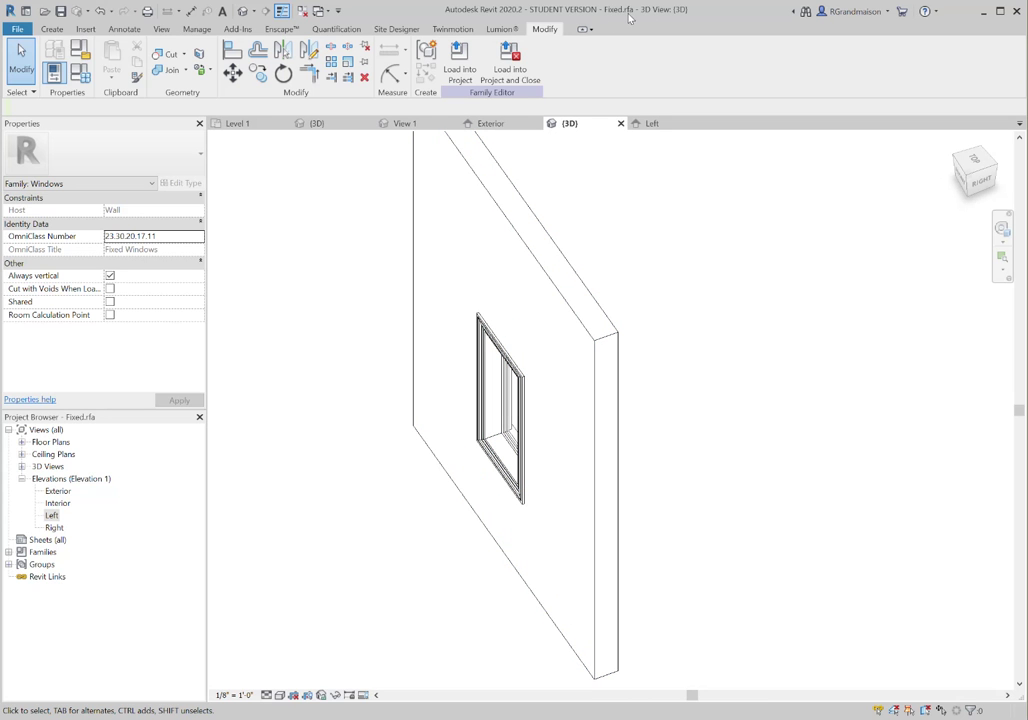
click(460, 74)
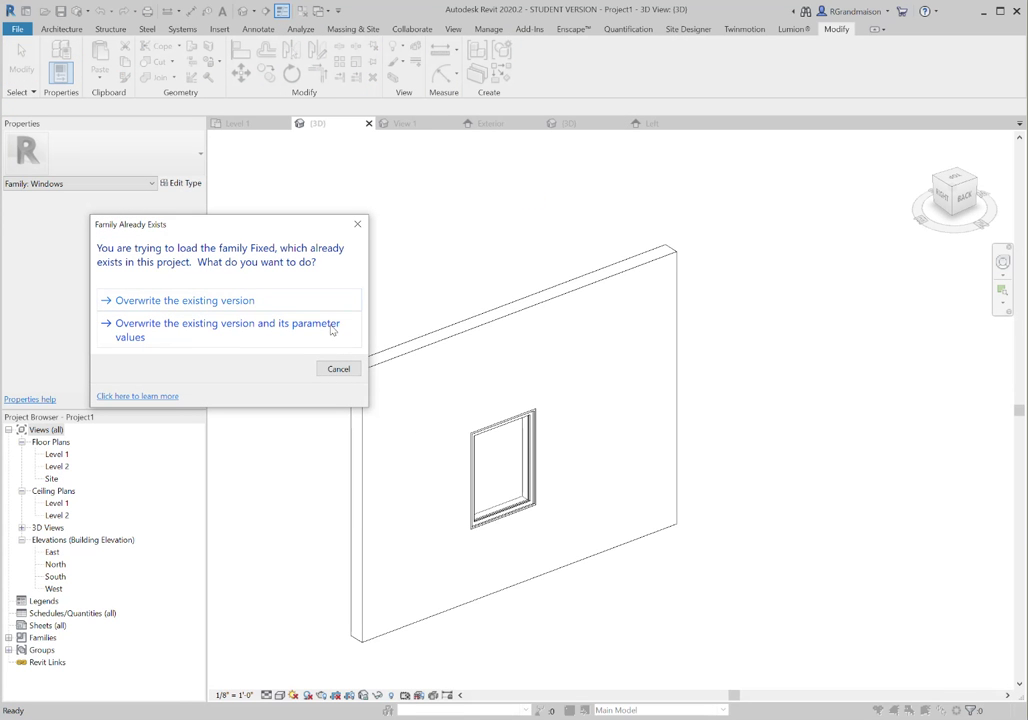
click(228, 332)
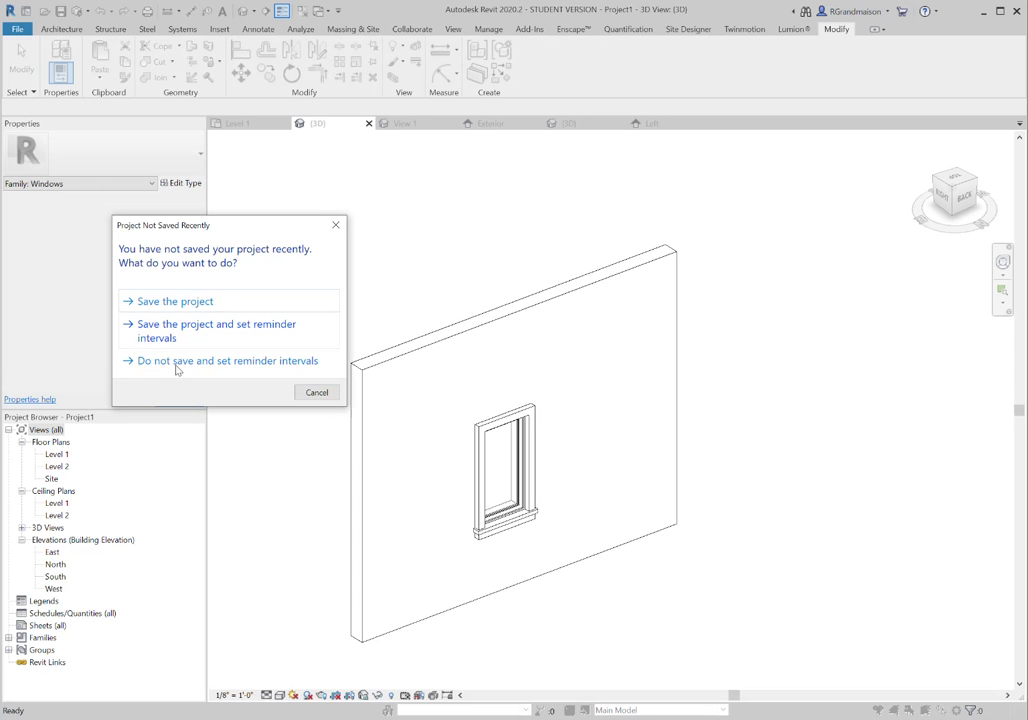
click(319, 393)
Inspect the placed window in the project's 3D view and review its type properties without changing anything.
scroll(509, 383, up, 6)
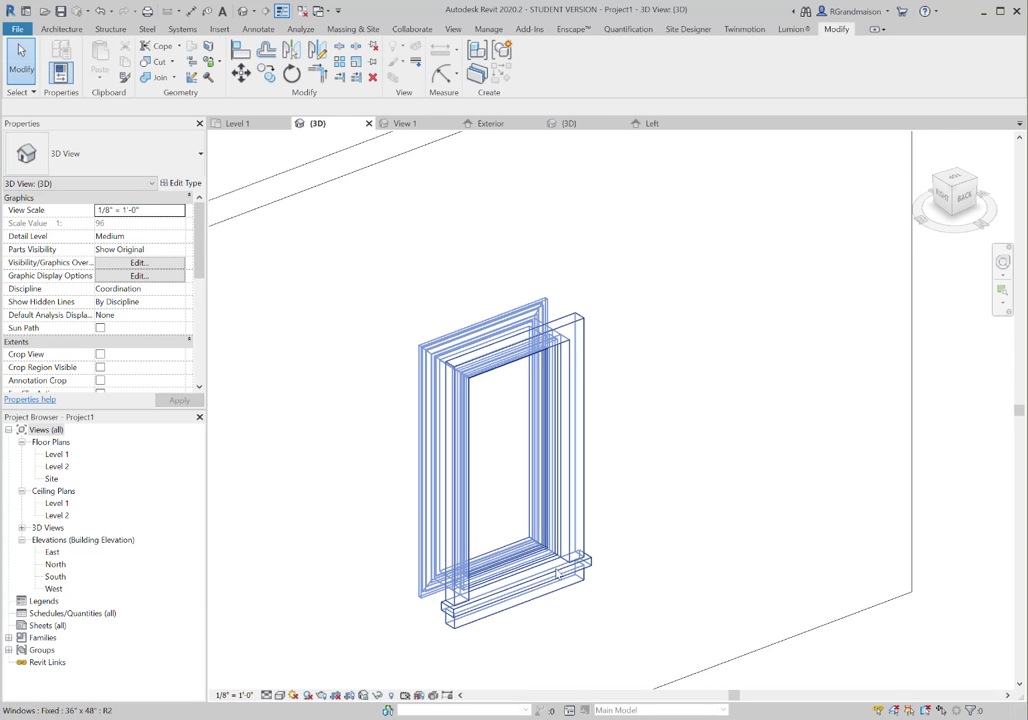
scroll(700, 542, down, 4)
shift+middle_drag(700, 542, 781, 517)
shift+middle_drag(470, 498, 708, 515)
middle_drag(613, 471, 420, 337)
scroll(615, 569, down, 3)
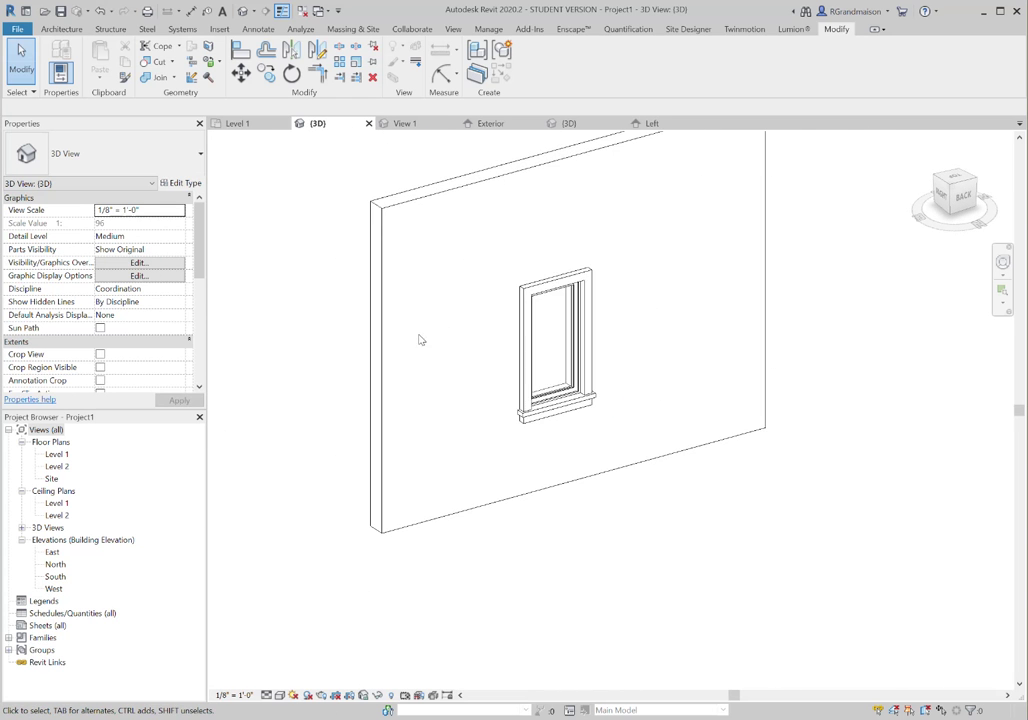
click(548, 296)
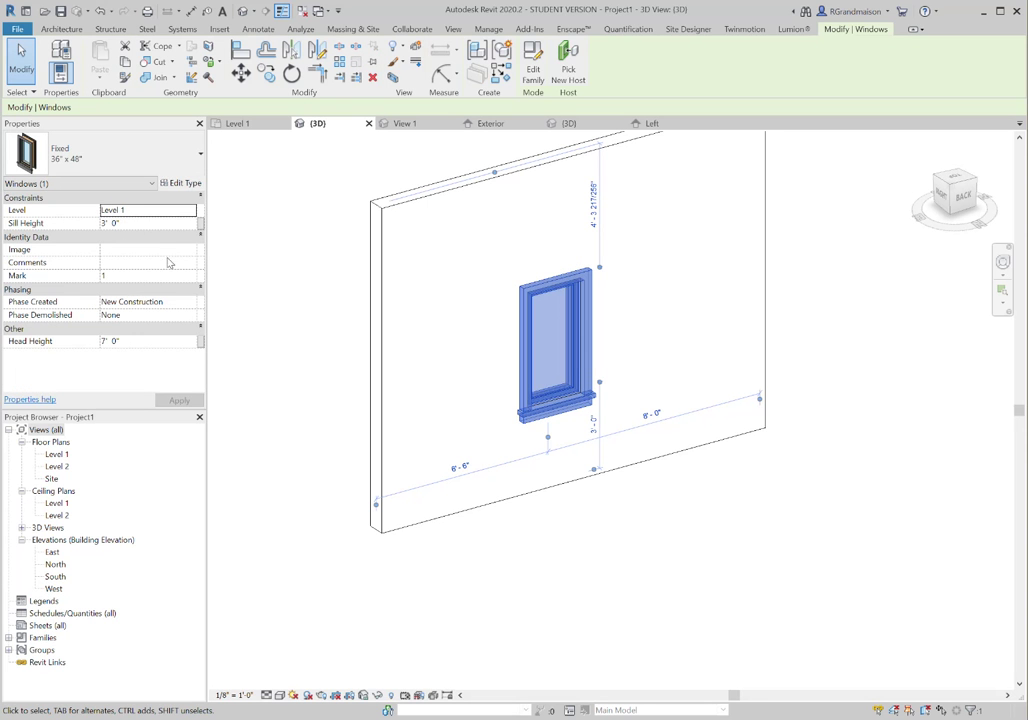
drag(561, 287, 549, 291)
scroll(504, 332, up, 2)
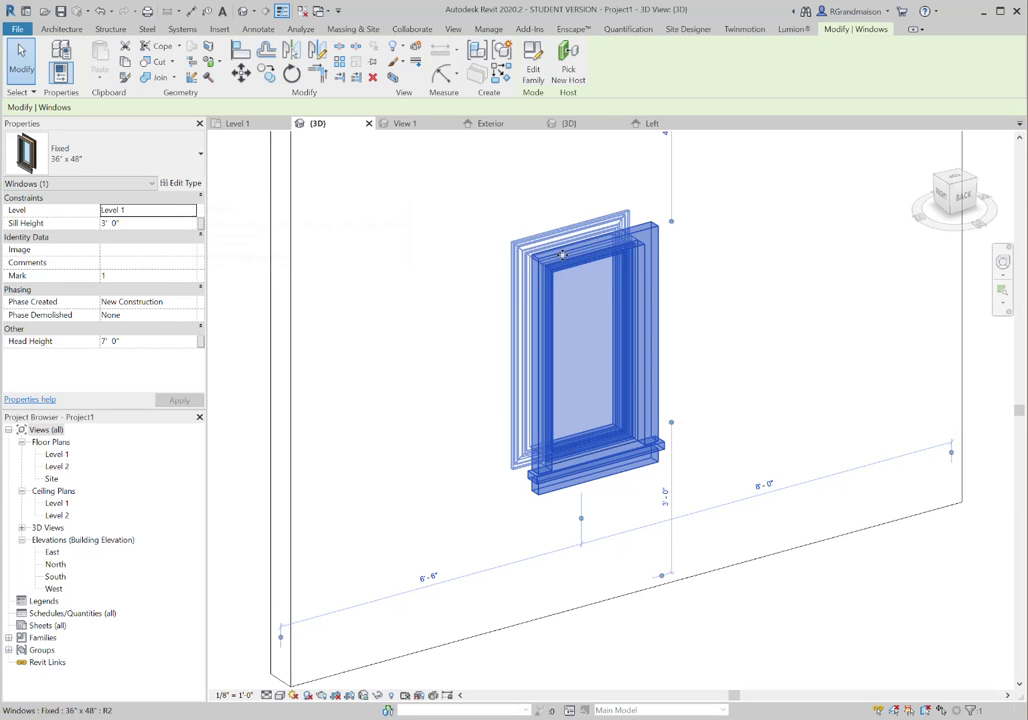
click(178, 184)
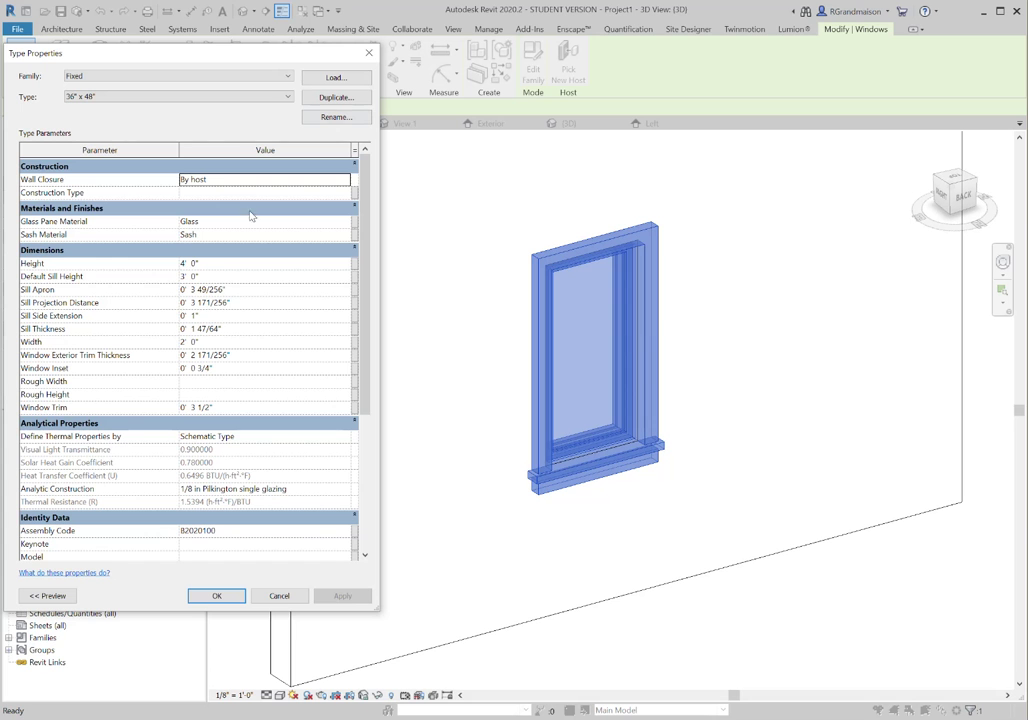
click(279, 595)
click(574, 516)
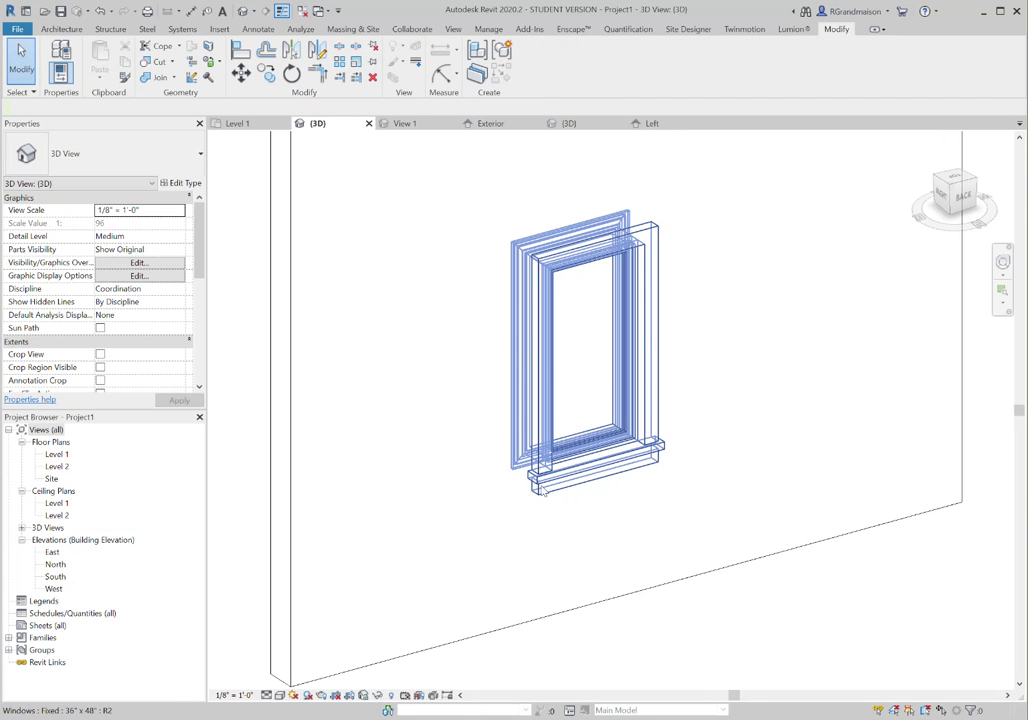
Bring up the project's Object Styles from the 3D view's Visibility/Graphic Overrides, expand Windows and widen the category column.
middle_drag(463, 489, 516, 461)
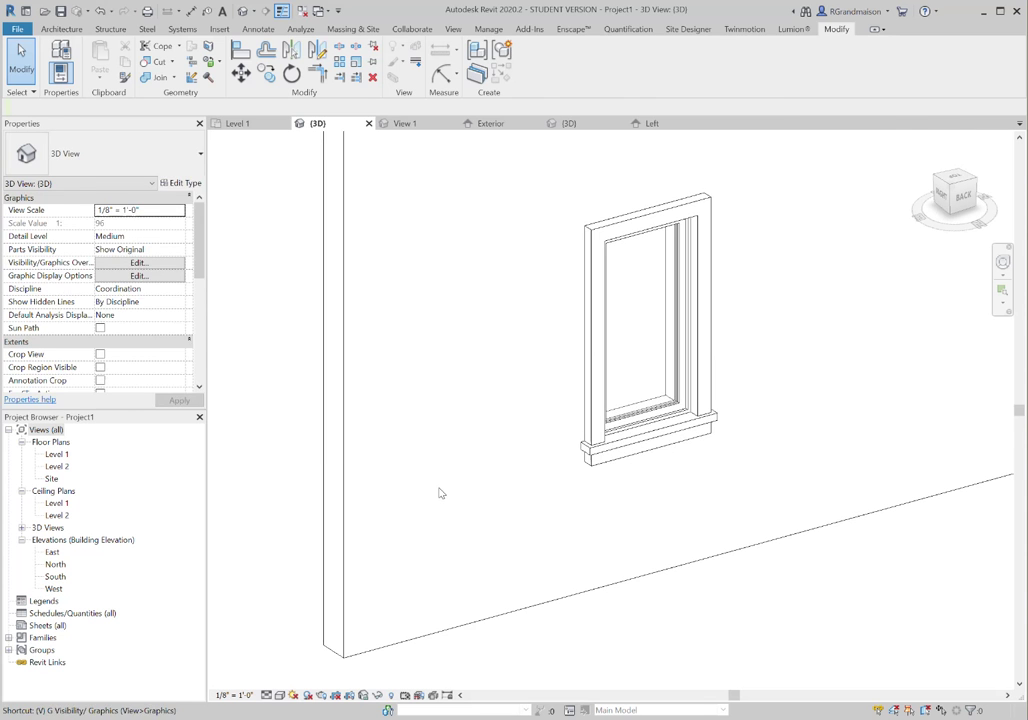
key(v)
key(v)
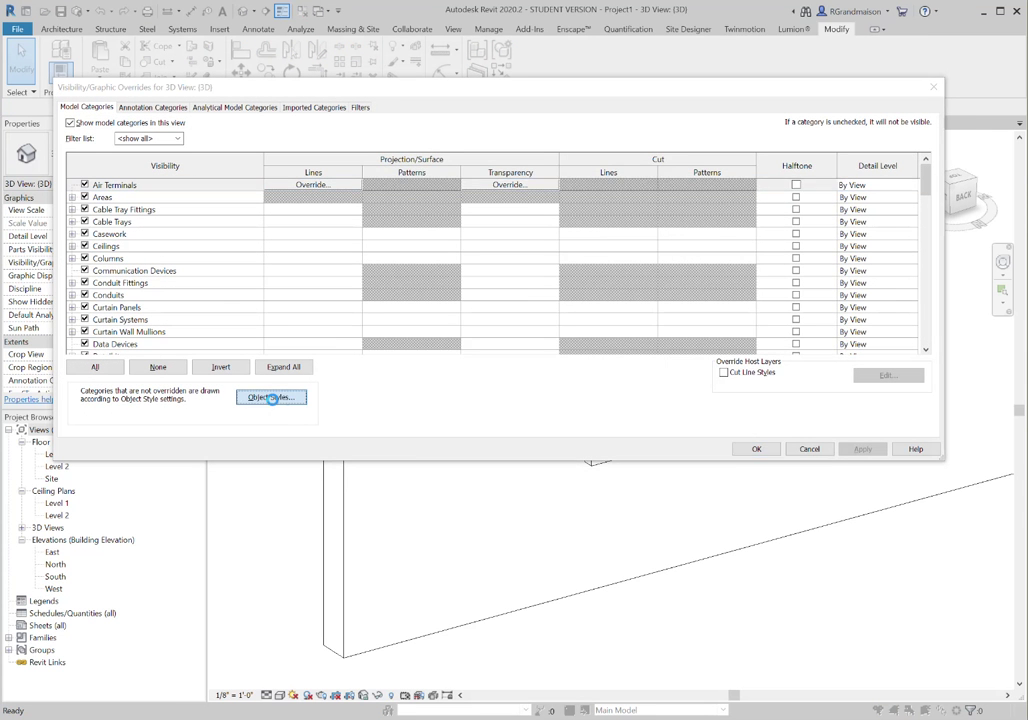
click(272, 398)
drag(823, 262, 823, 419)
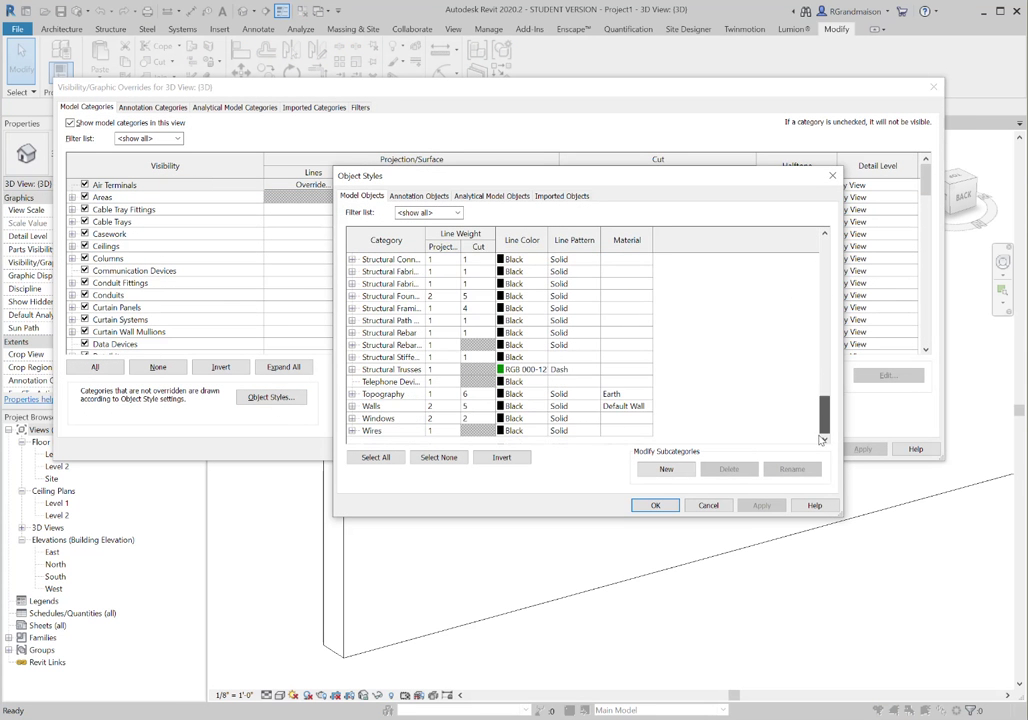
click(352, 419)
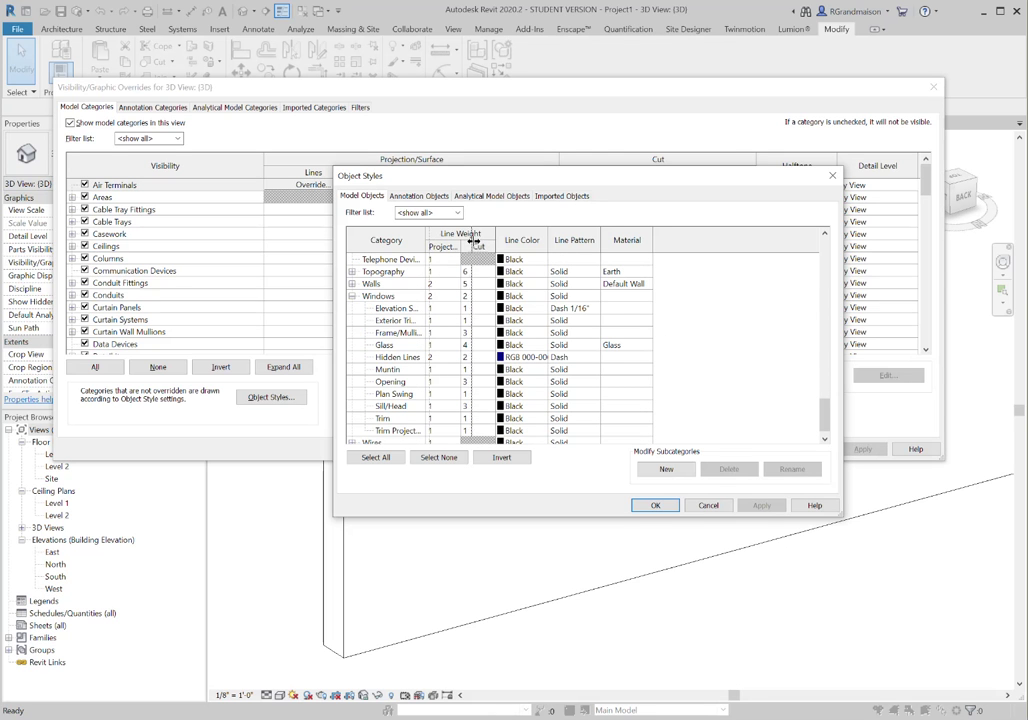
double_click(426, 240)
Search the materials for "paint", assign Clad - White to the Exterior Trim Material subcategory, and apply the object styles.
click(428, 322)
click(686, 321)
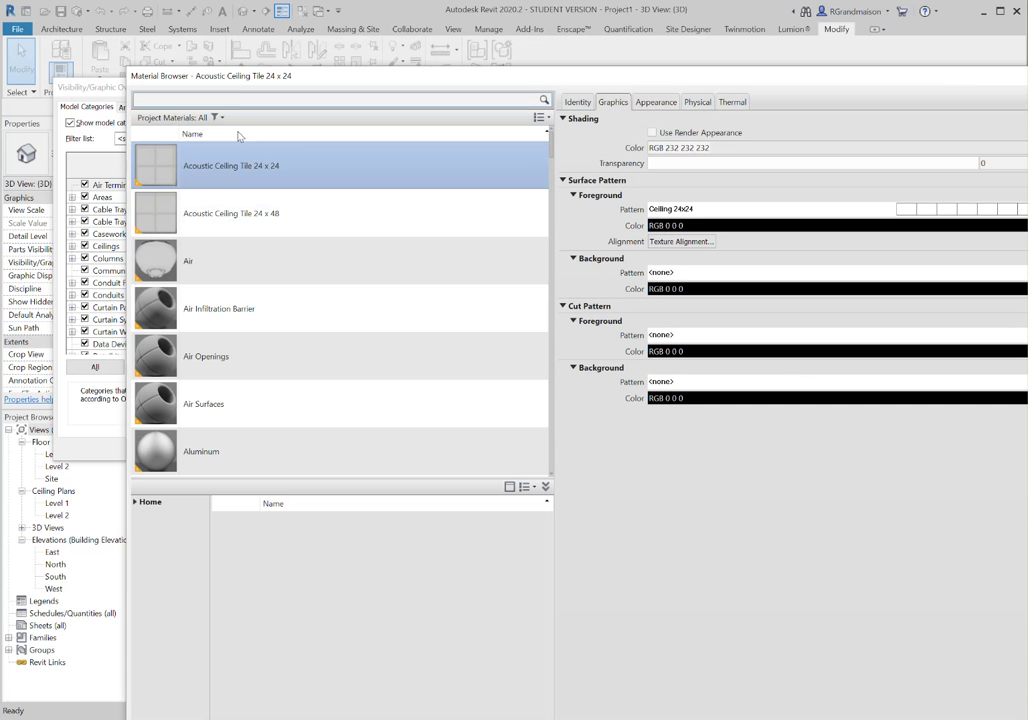
click(206, 102)
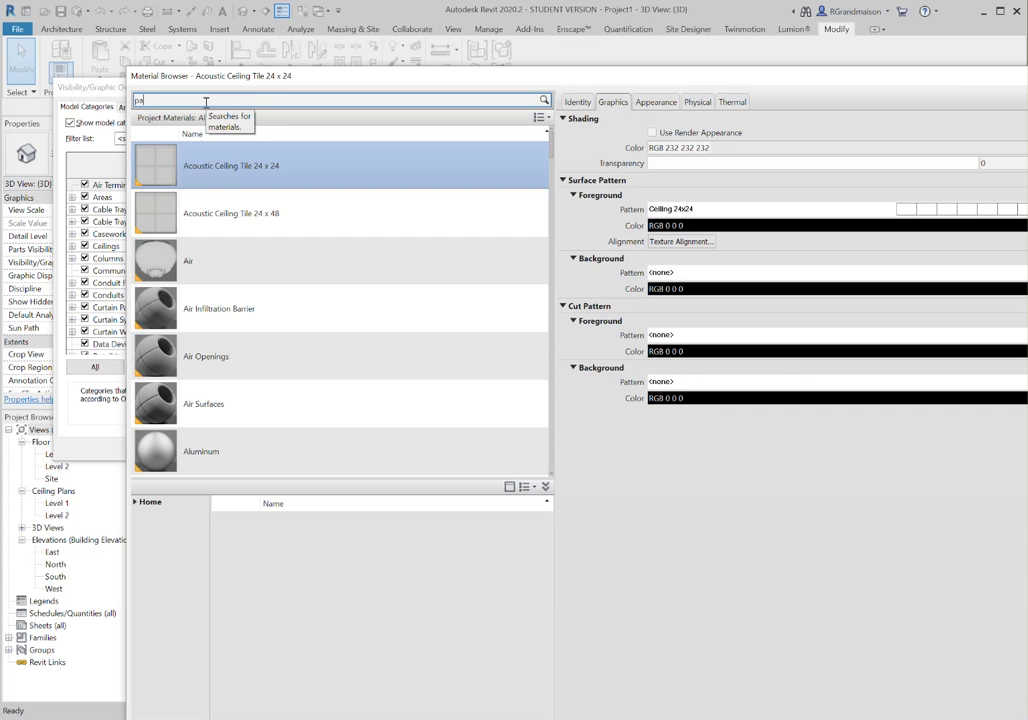
text(paint)
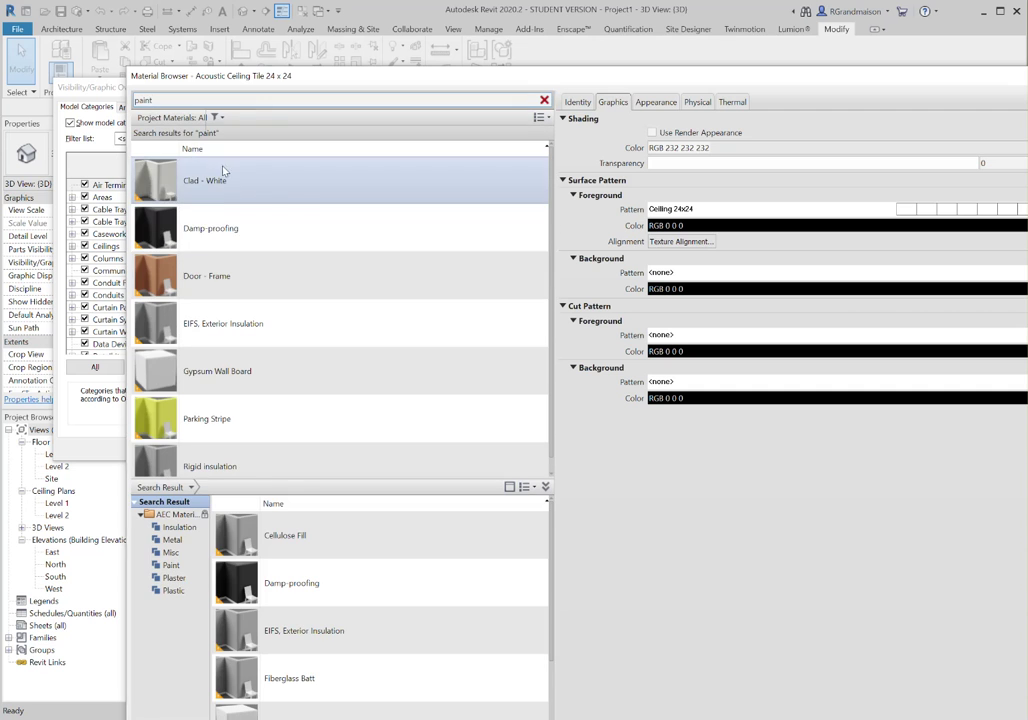
double_click(219, 189)
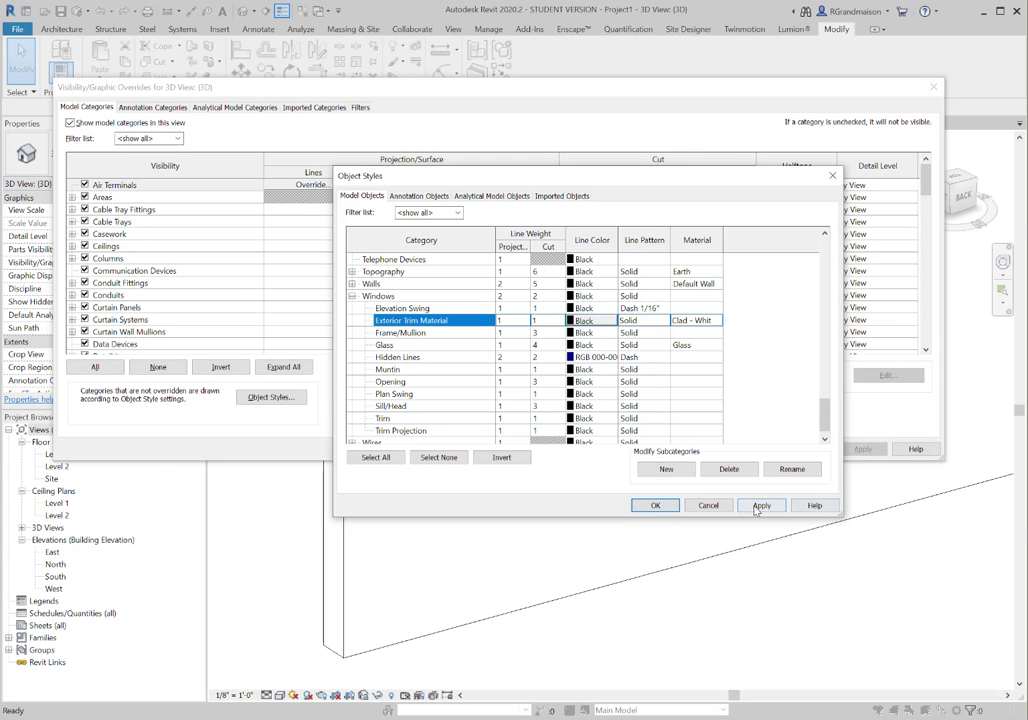
click(761, 505)
click(654, 505)
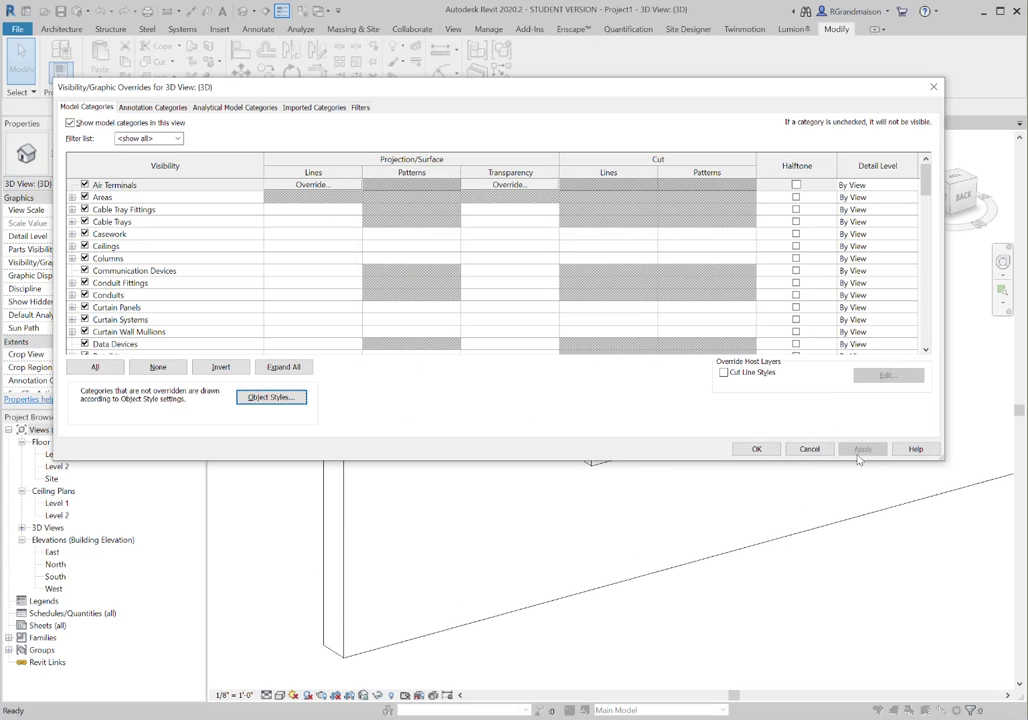
click(758, 450)
Set the 3D view's visual style to Shaded and examine the window's materials from the exterior and interior sides.
middle_drag(755, 479, 500, 530)
click(281, 696)
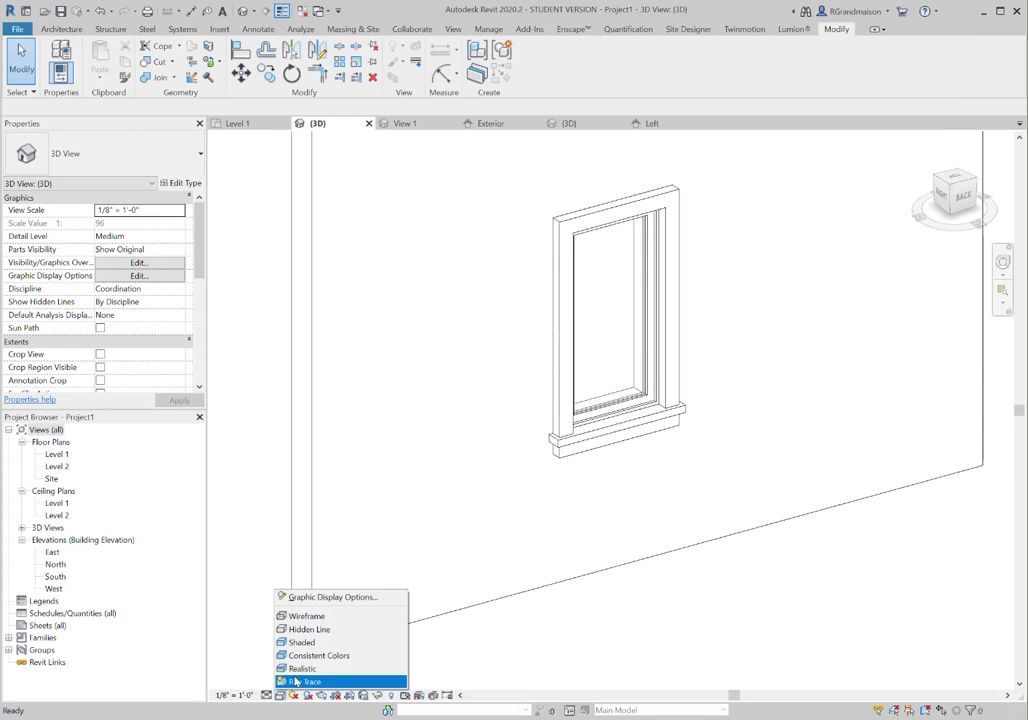
click(300, 643)
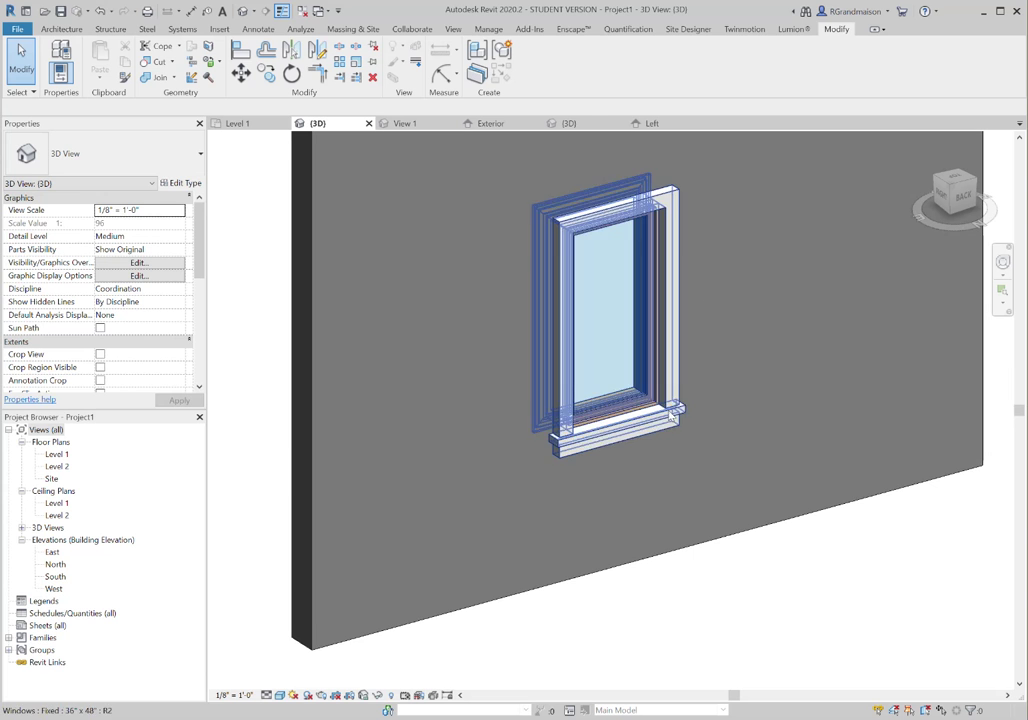
shift+middle_drag(624, 509, 811, 518)
middle_drag(543, 435, 814, 639)
shift+middle_drag(755, 505, 515, 512)
middle_drag(316, 383, 697, 538)
scroll(633, 475, up, 5)
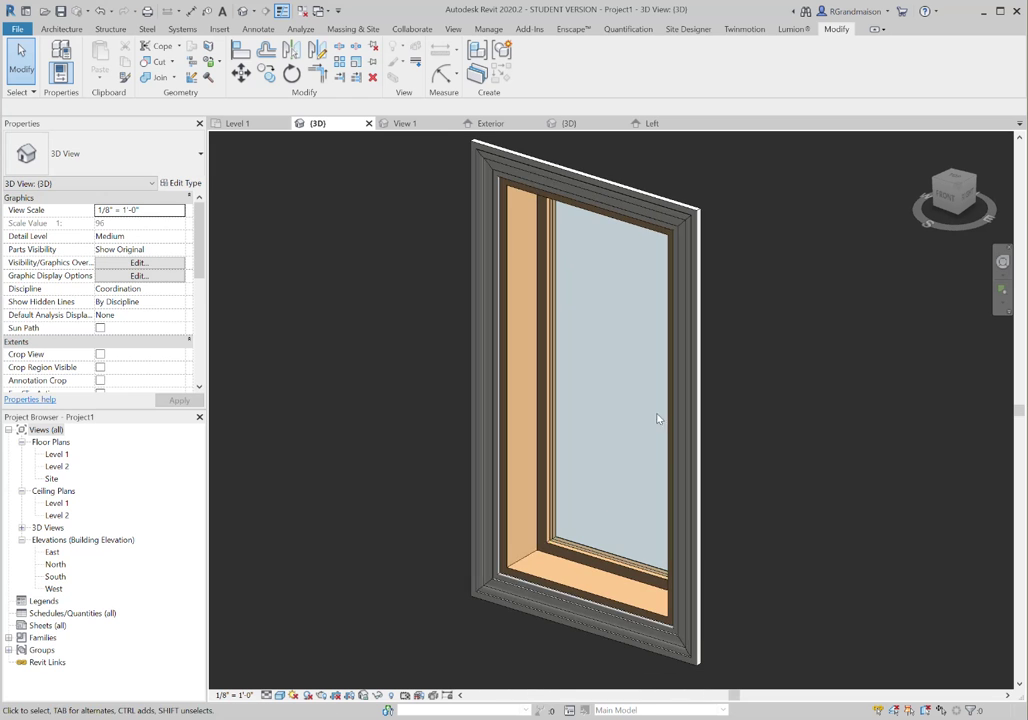
scroll(616, 512, down, 4)
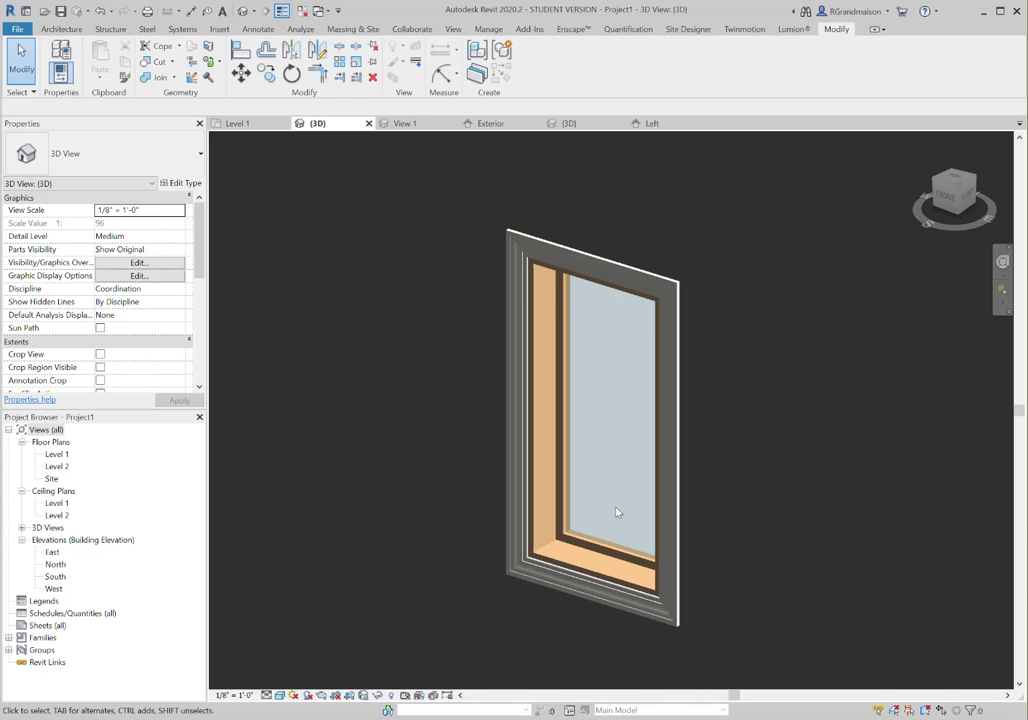
scroll(563, 510, up, 2)
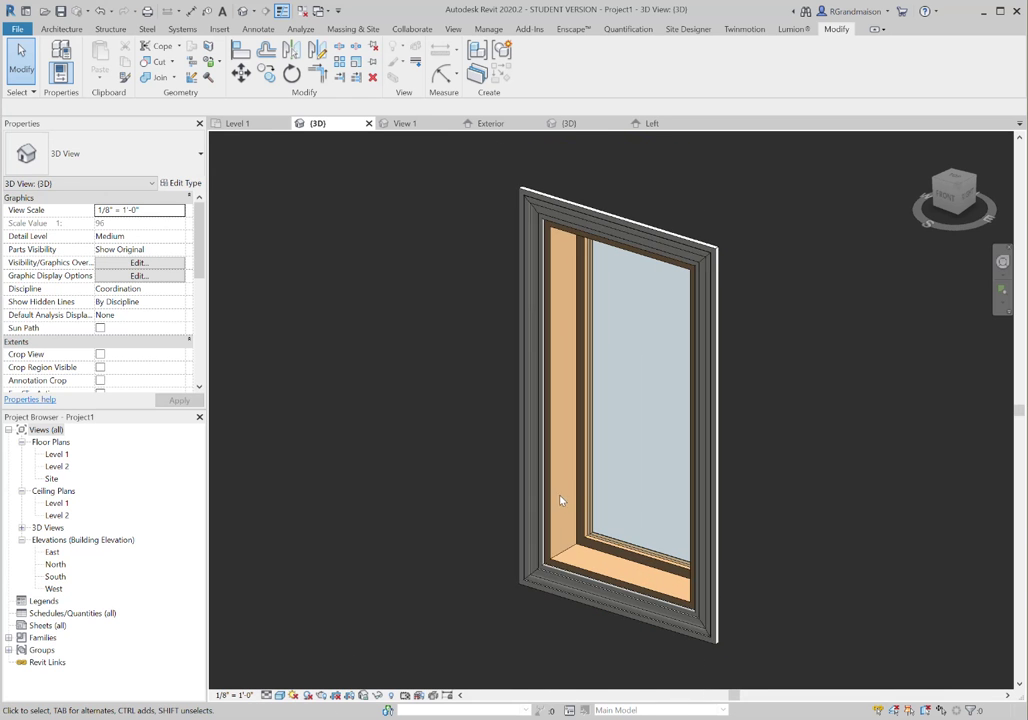
Search the materials for "paint", set the placed Fixed window type's Sash Material to Clad - White, and accept the type properties.
click(570, 495)
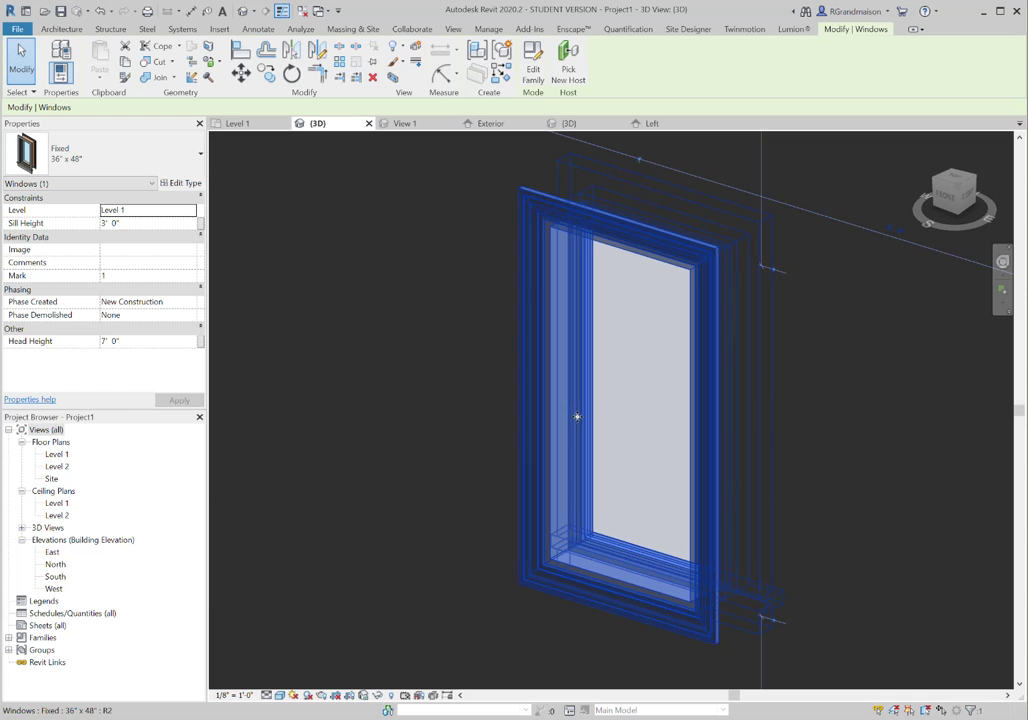
click(181, 183)
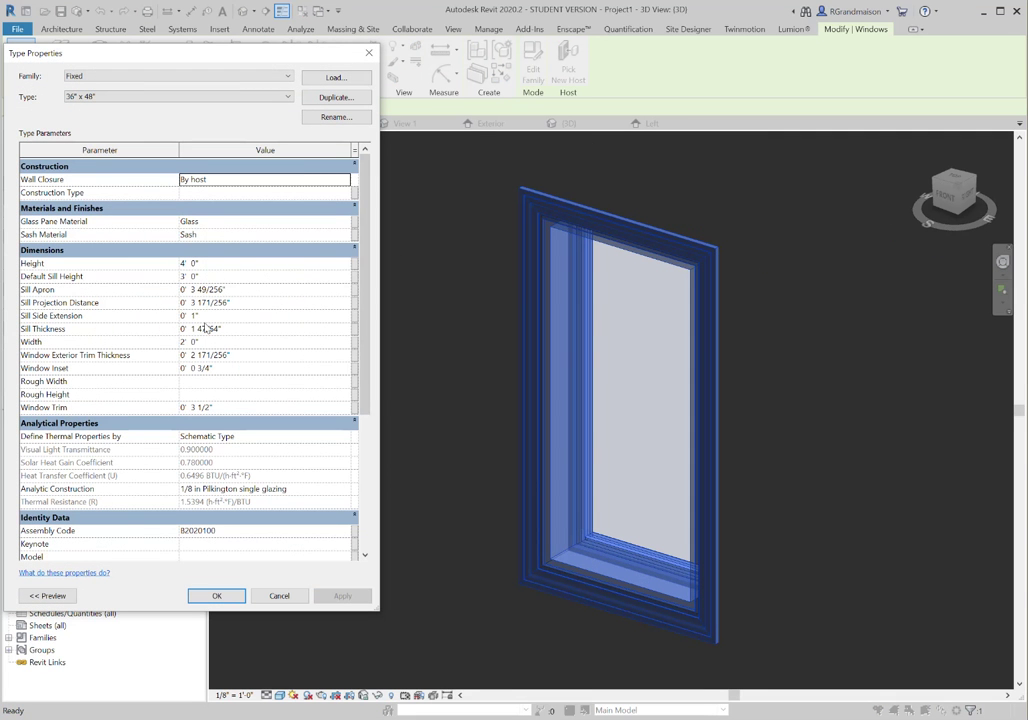
click(204, 236)
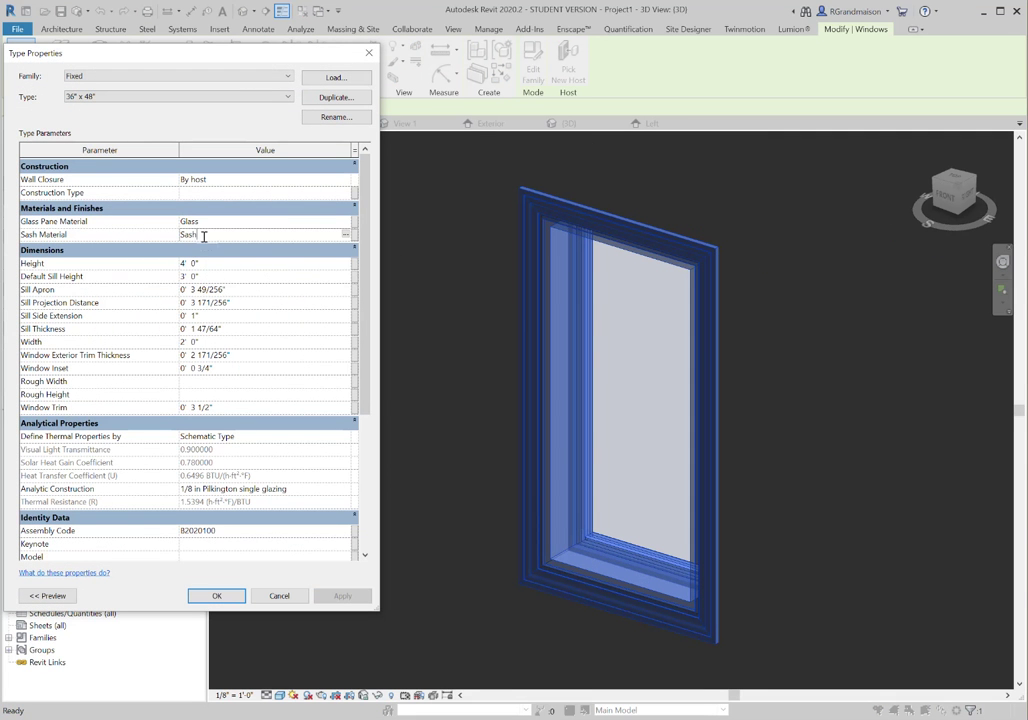
click(152, 235)
text(Pa)
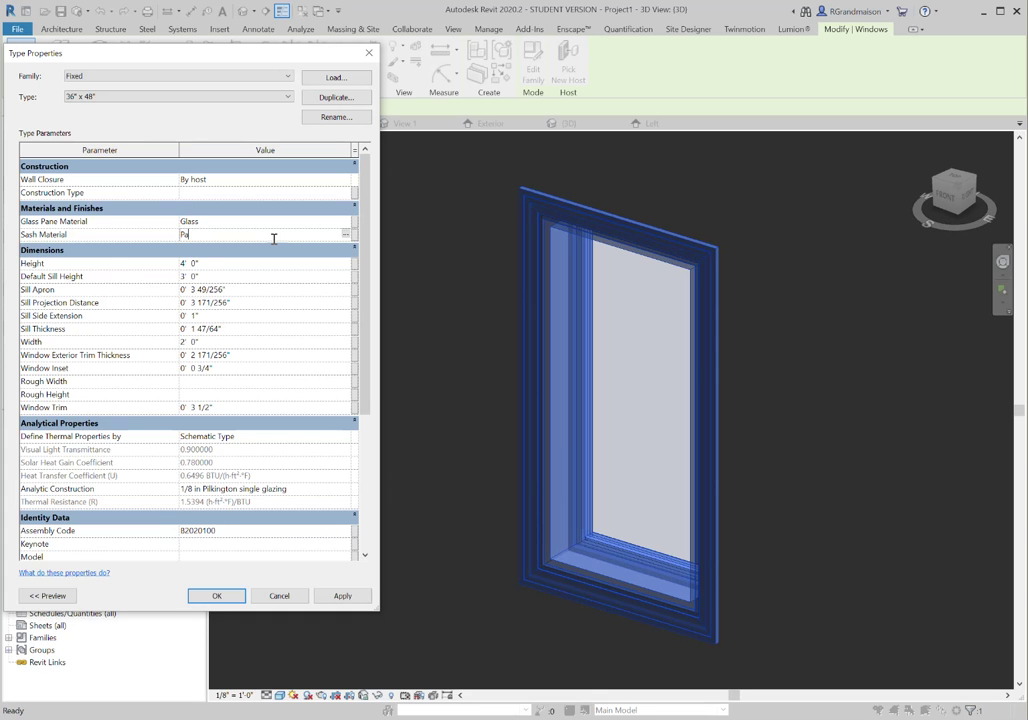
text(int - Clad)
key(Return)
key(Return)
click(345, 234)
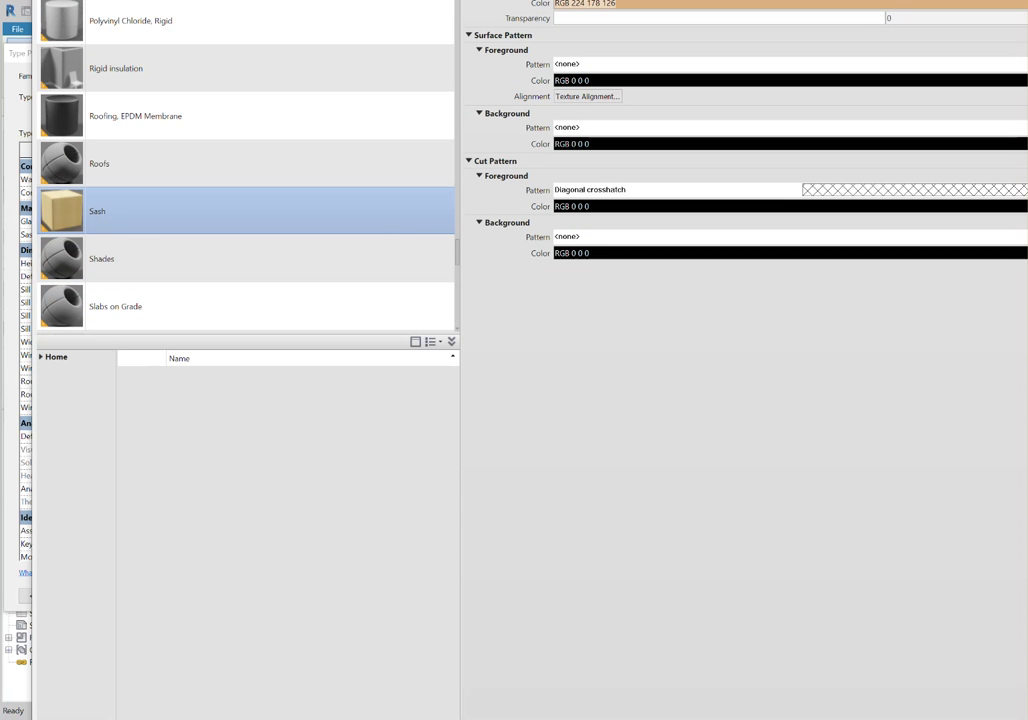
text(paint)
double_click(126, 40)
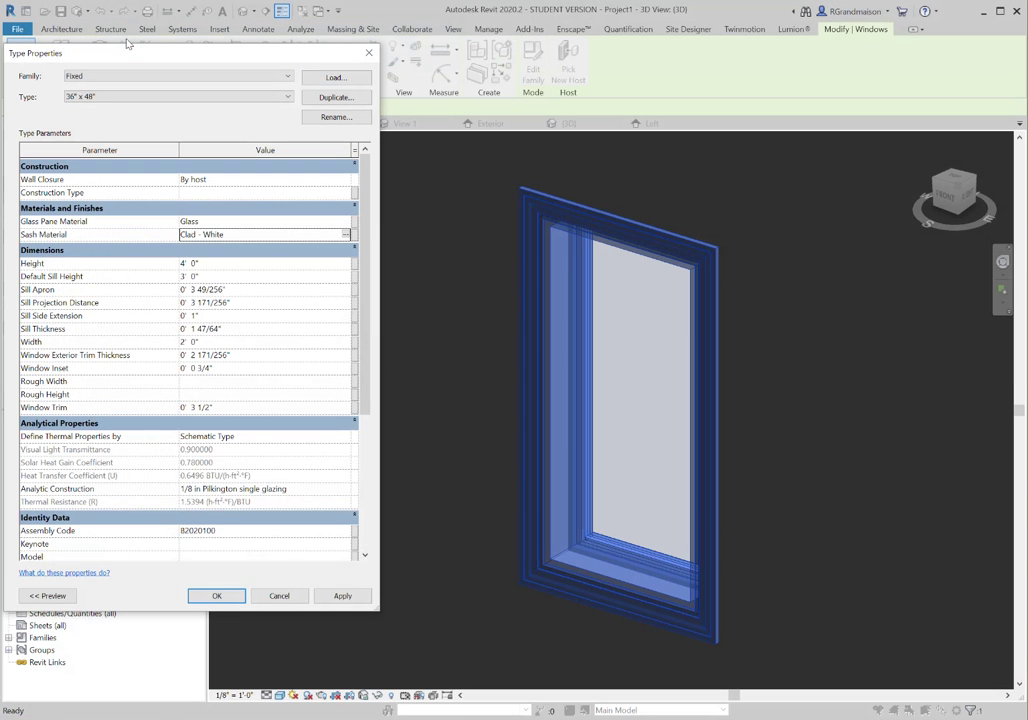
click(216, 596)
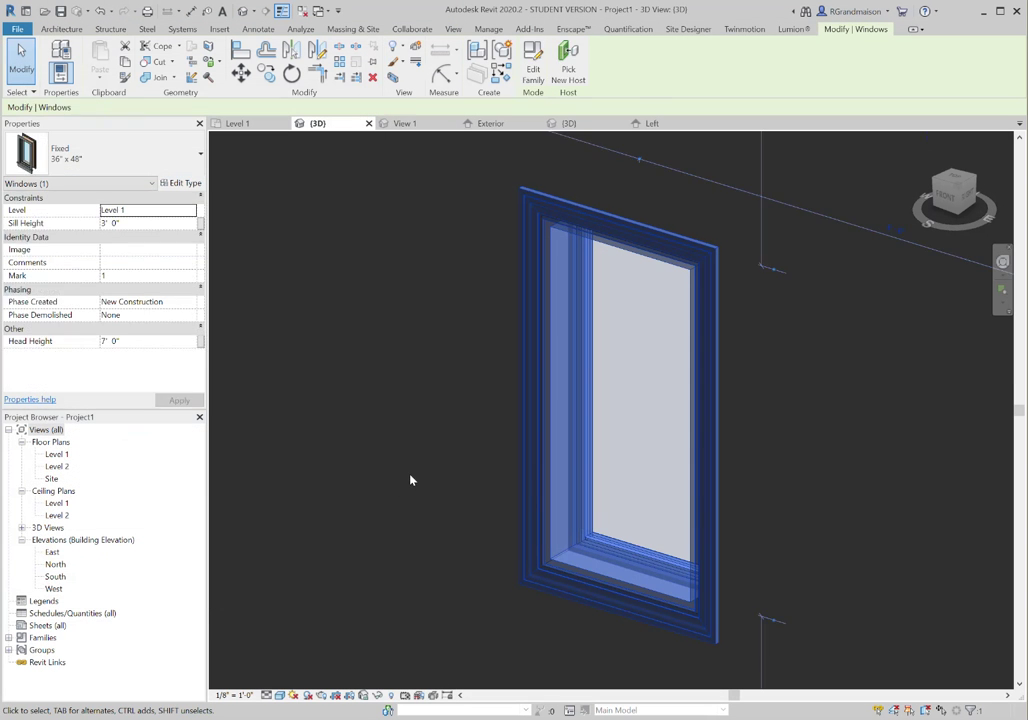
click(411, 480)
Examine the window's sash finish together with its exterior trim and sill from several angles around the wall.
scroll(615, 469, down, 2)
shift+middle_drag(558, 473, 695, 547)
scroll(695, 547, up, 3)
scroll(744, 464, down, 1)
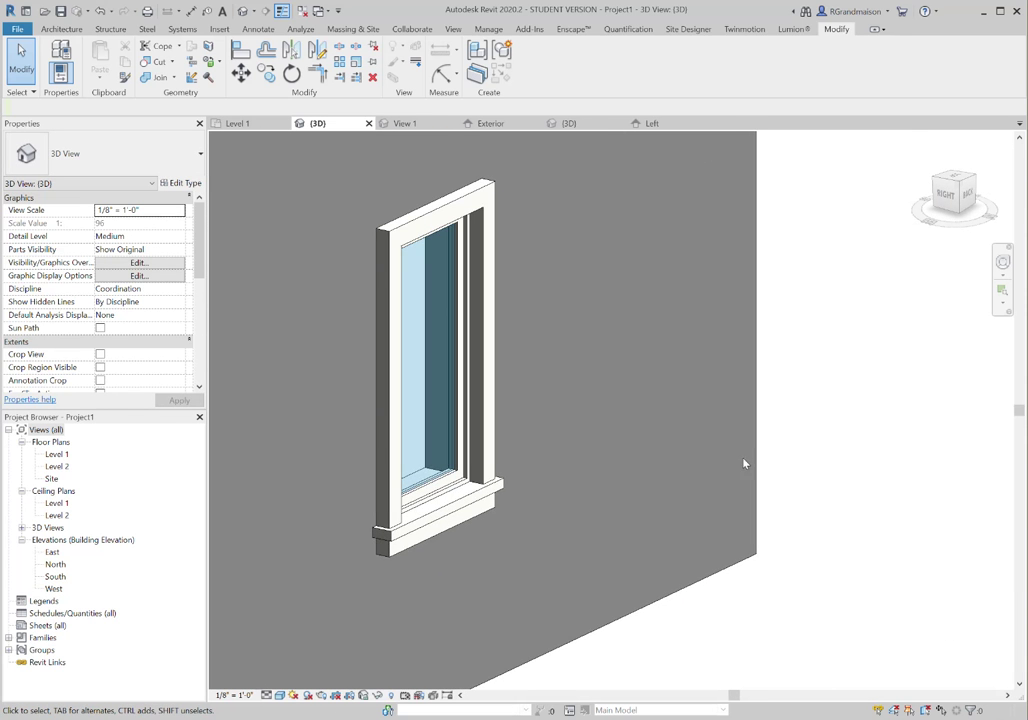
shift+middle_drag(787, 405, 828, 413)
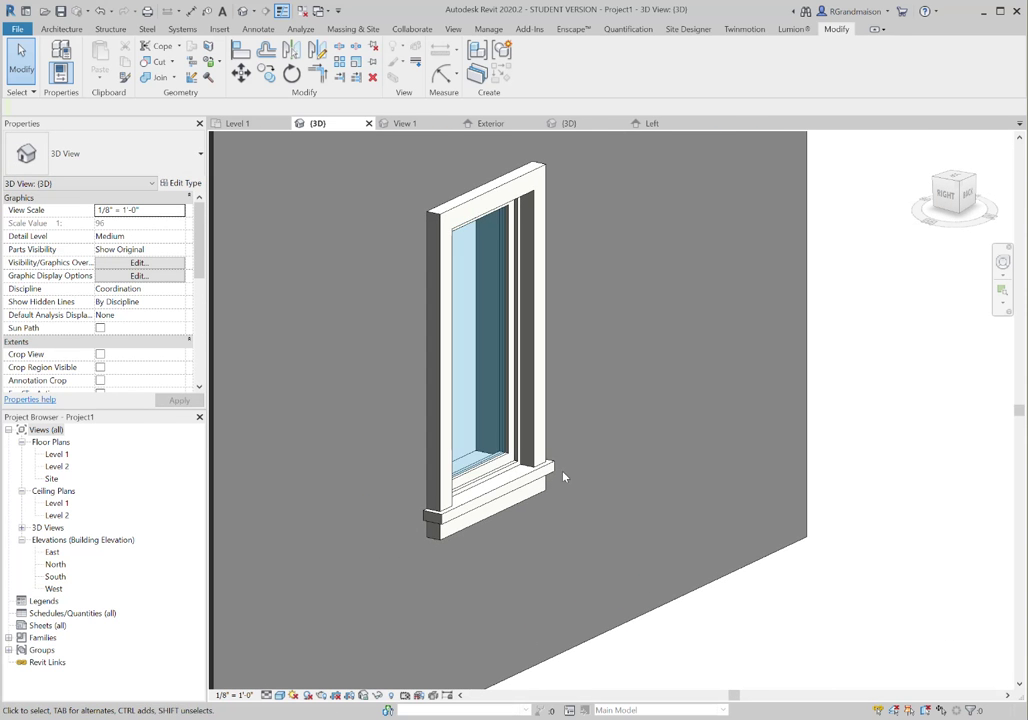
scroll(618, 468, down, 1)
shift+middle_drag(618, 468, 748, 438)
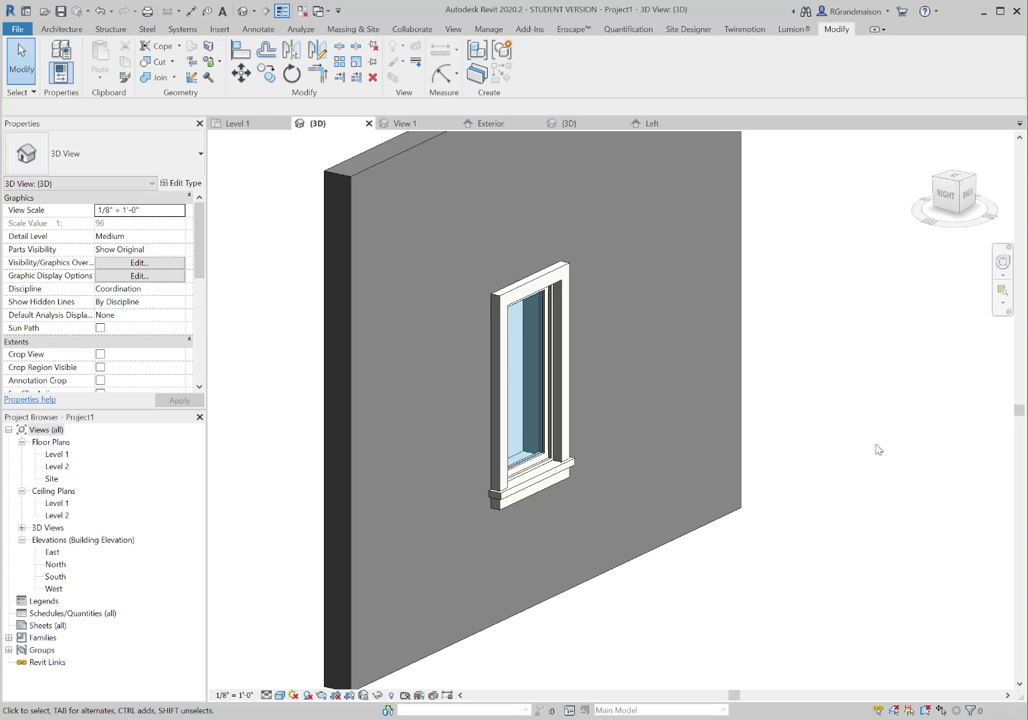
shift+middle_drag(810, 491, 541, 373)
shift+middle_drag(654, 528, 950, 503)
middle_drag(950, 503, 380, 463)
shift+middle_drag(380, 463, 466, 438)
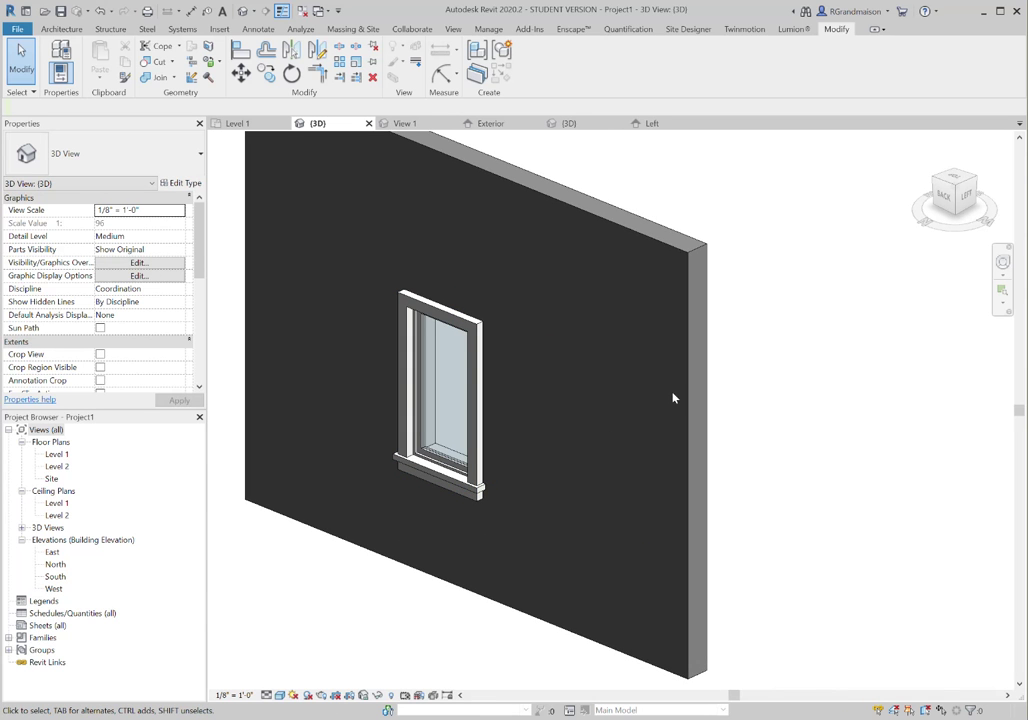